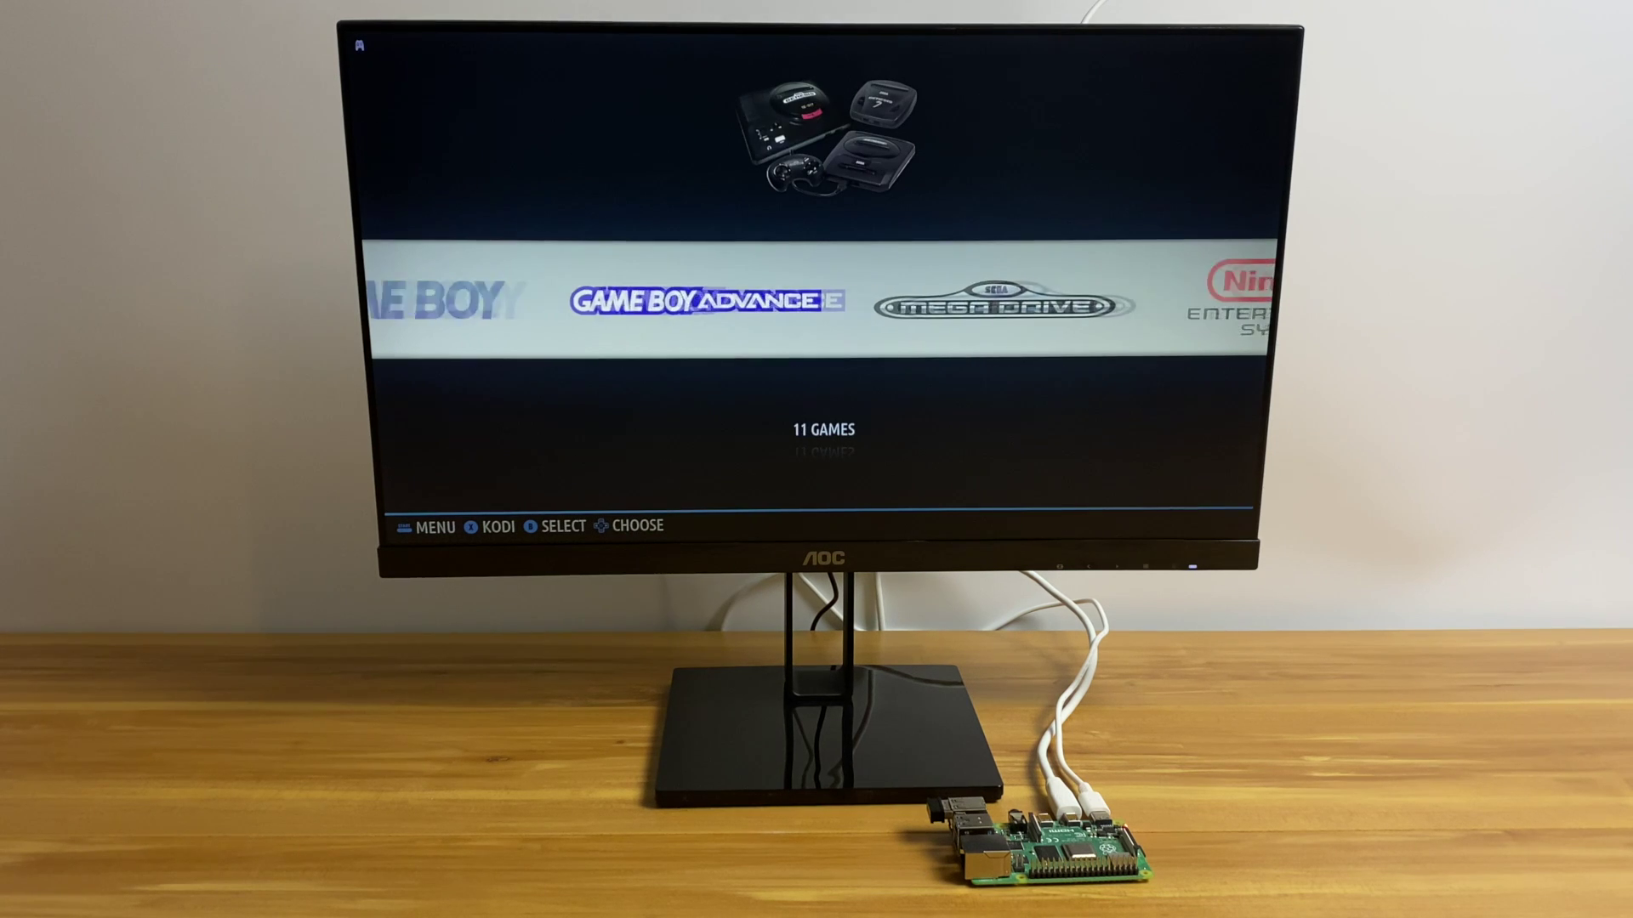
Browse the game systems from Mega Drive through PC Engine and Ports, and open the PlayStation game list
{"action": "key", "text": "Right"}
{"action": "key", "text": "Right"}
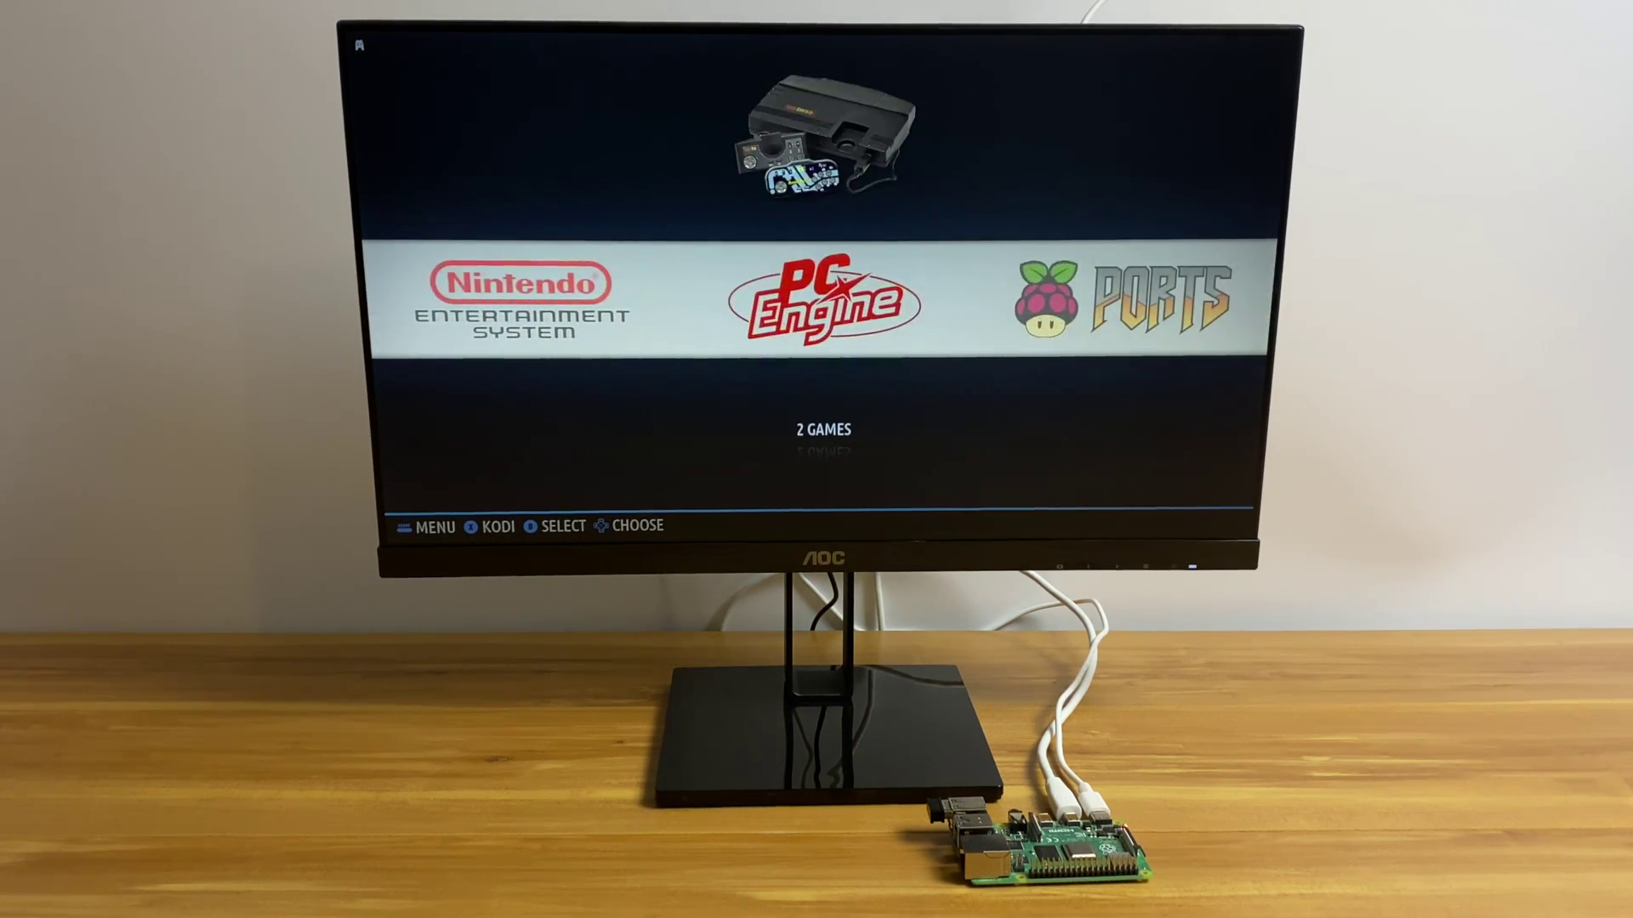
{"action": "key", "text": "Right"}
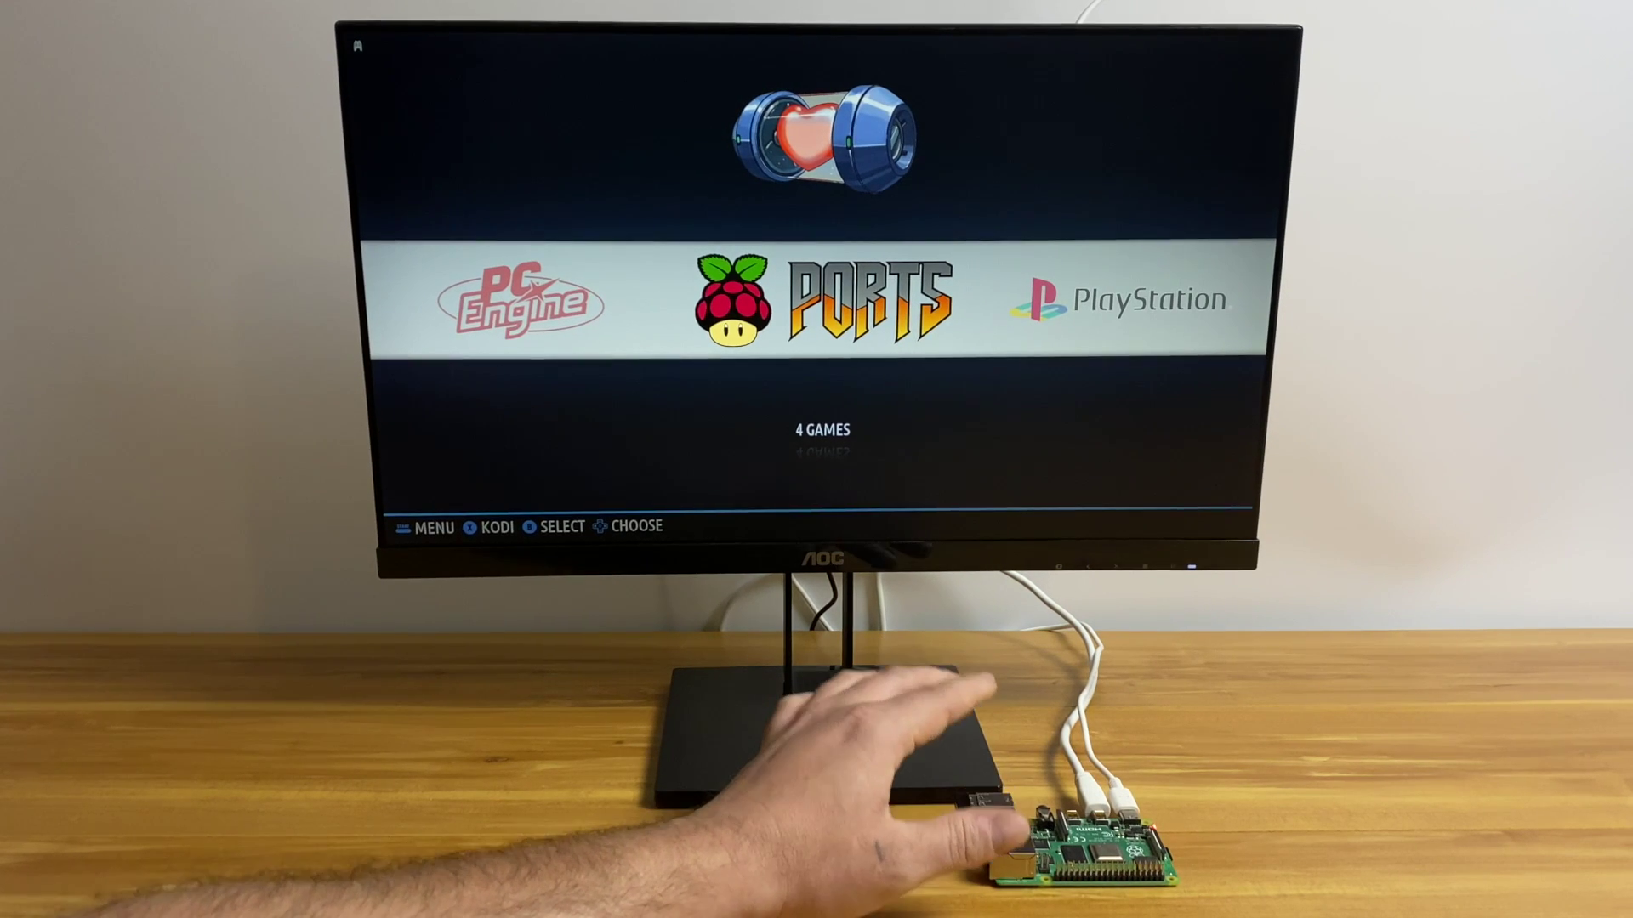
{"action": "key", "text": "Right"}
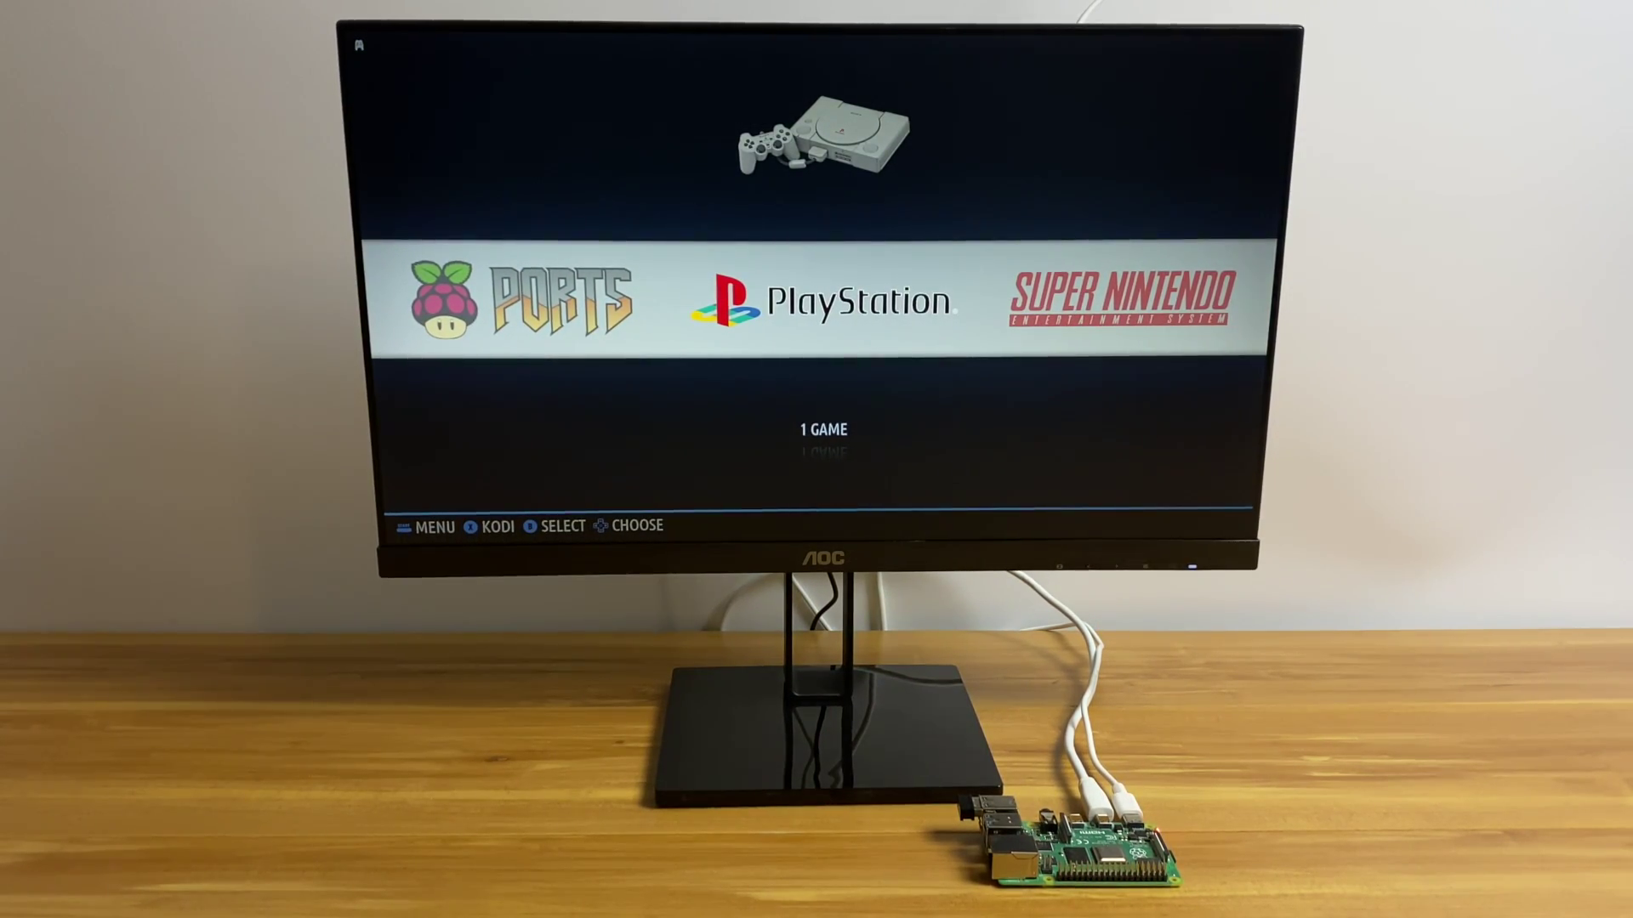
{"action": "key", "text": "Return"}
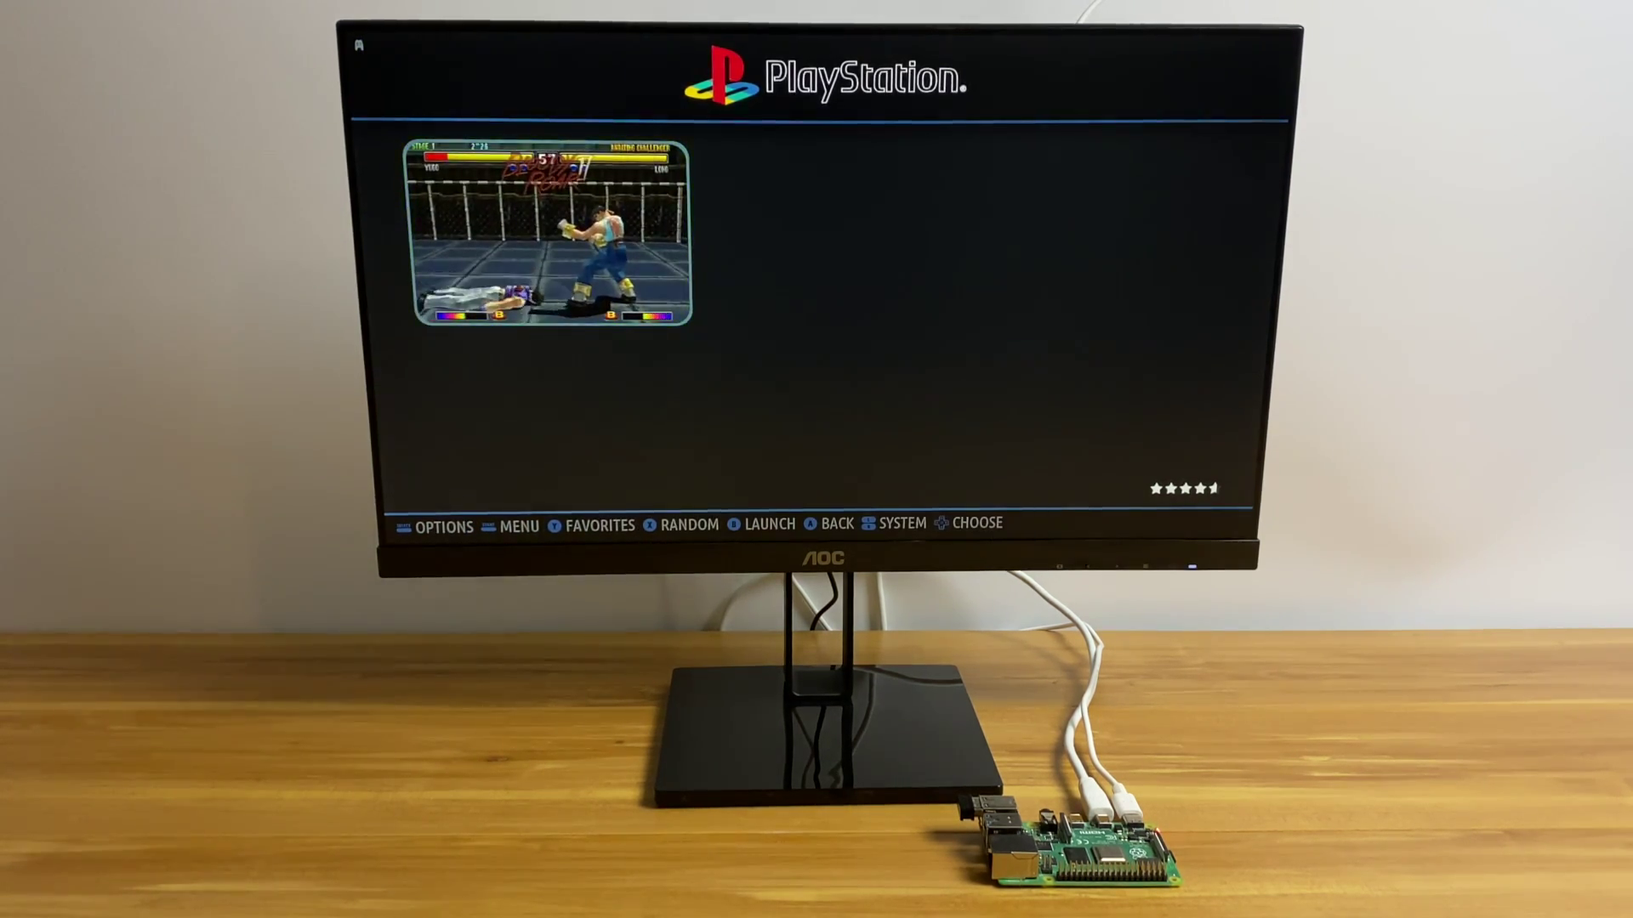
Leave the PlayStation game list and switch the interface to a different theme in the UI settings
{"action": "key", "text": "Escape"}
{"action": "key", "text": "Right"}
{"action": "key", "text": "space"}
{"action": "key", "text": "Down"}
{"action": "key", "text": "Down"}
{"action": "key", "text": "Down"}
{"action": "key", "text": "Return"}
{"action": "key", "text": "Right"}
{"action": "key", "text": "Escape"}
{"action": "key", "text": "Escape"}
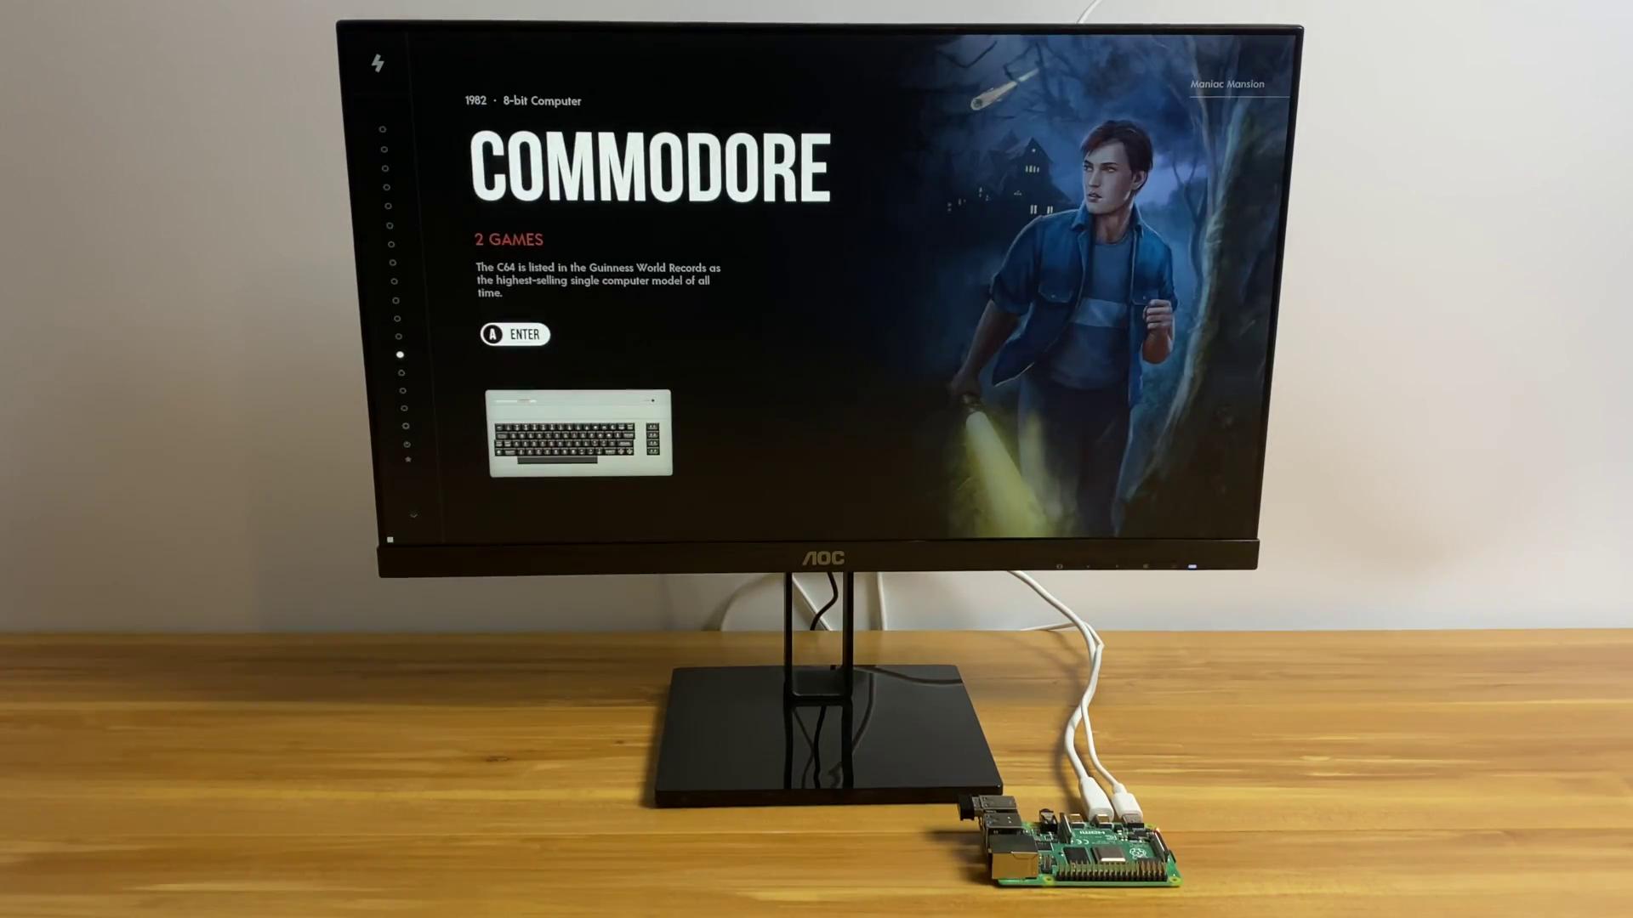
Open the Super Nintendo game list, look through its titles past Mega Man Soccer, and return to the system view
{"action": "key", "text": "Up"}
{"action": "key", "text": "Up"}
{"action": "key", "text": "Up"}
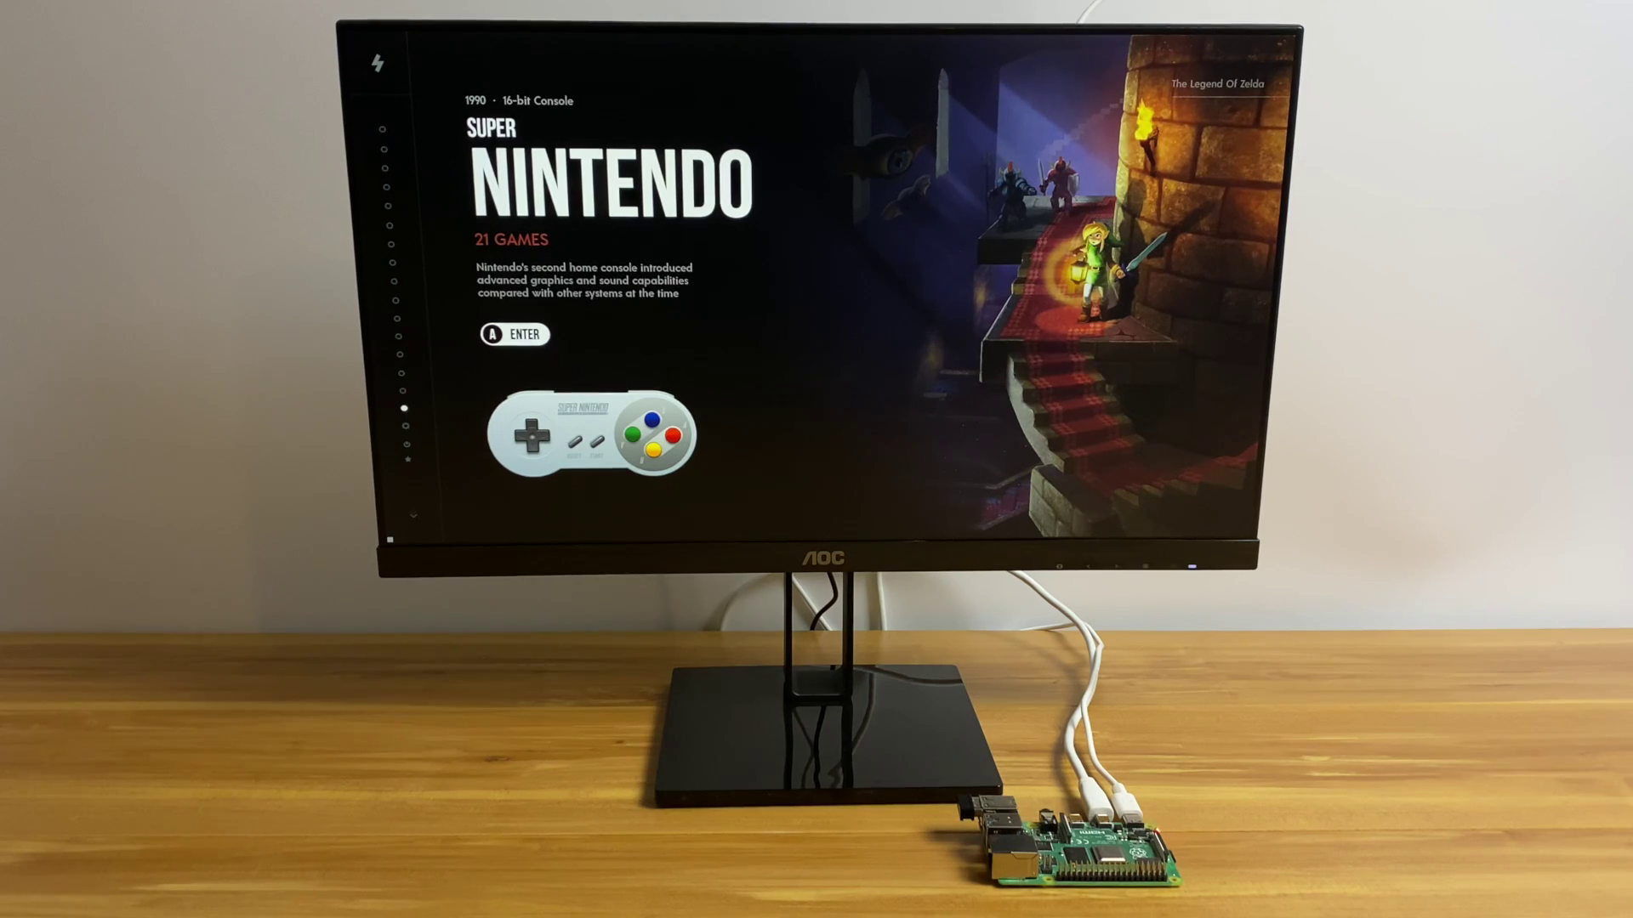
{"action": "key", "text": "Return"}
{"action": "key", "text": "Down"}
{"action": "key", "text": "Down"}
{"action": "key", "text": "Down"}
{"action": "key", "text": "Down"}
{"action": "key", "text": "Down"}
{"action": "key", "text": "Down"}
{"action": "key", "text": "Down"}
{"action": "key", "text": "Down"}
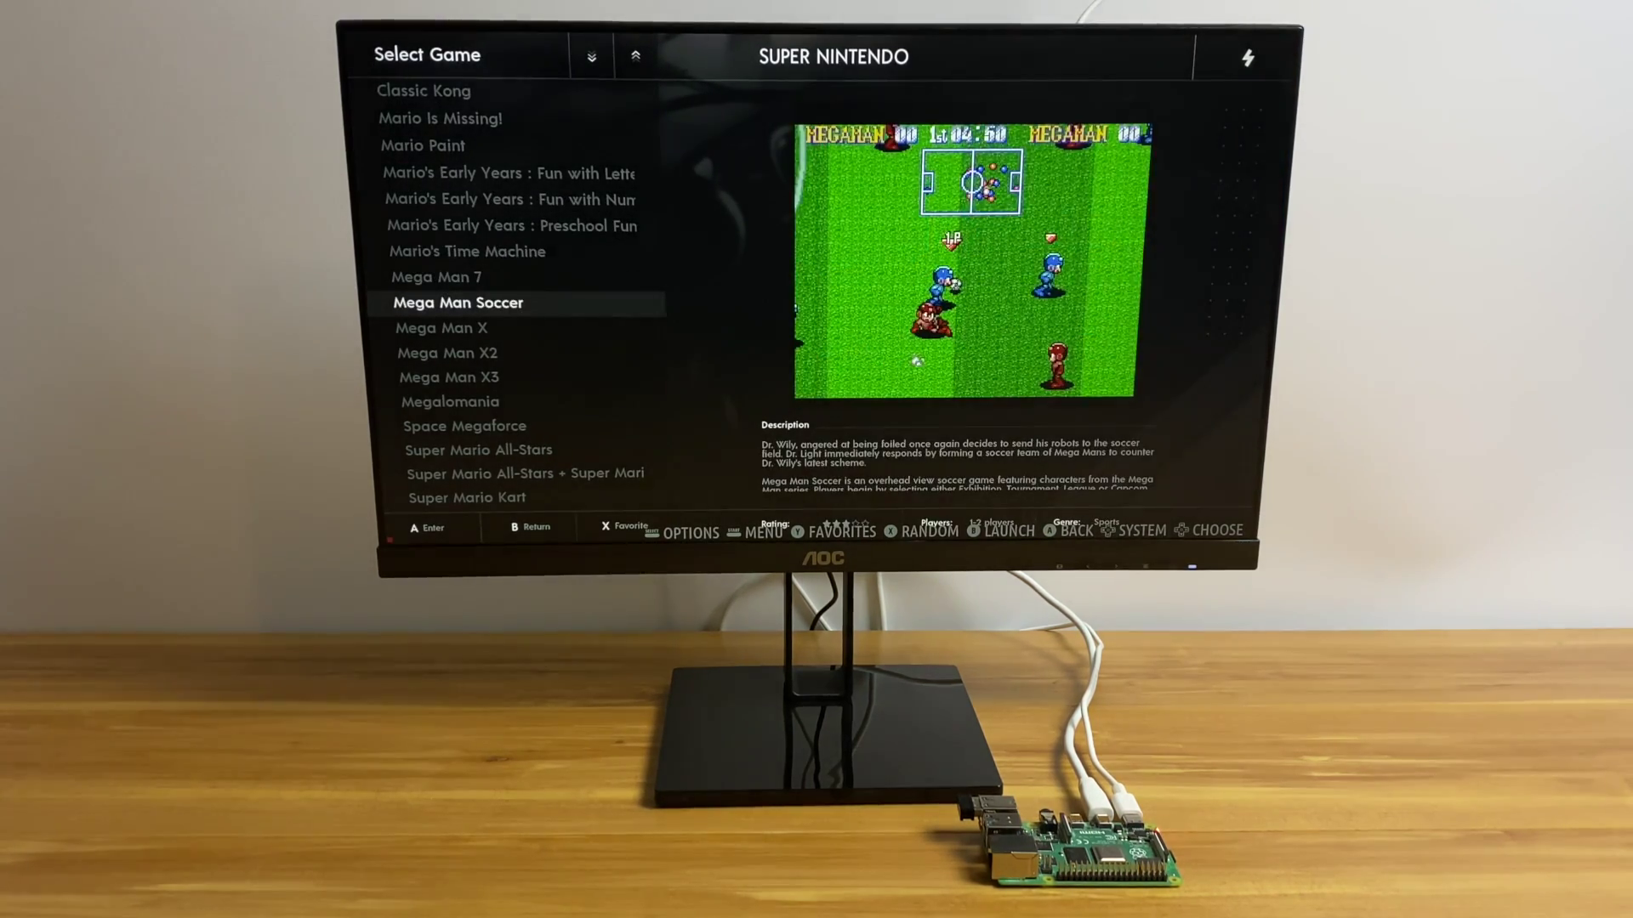
{"action": "key", "text": "Down"}
{"action": "key", "text": "Down"}
{"action": "key", "text": "Escape"}
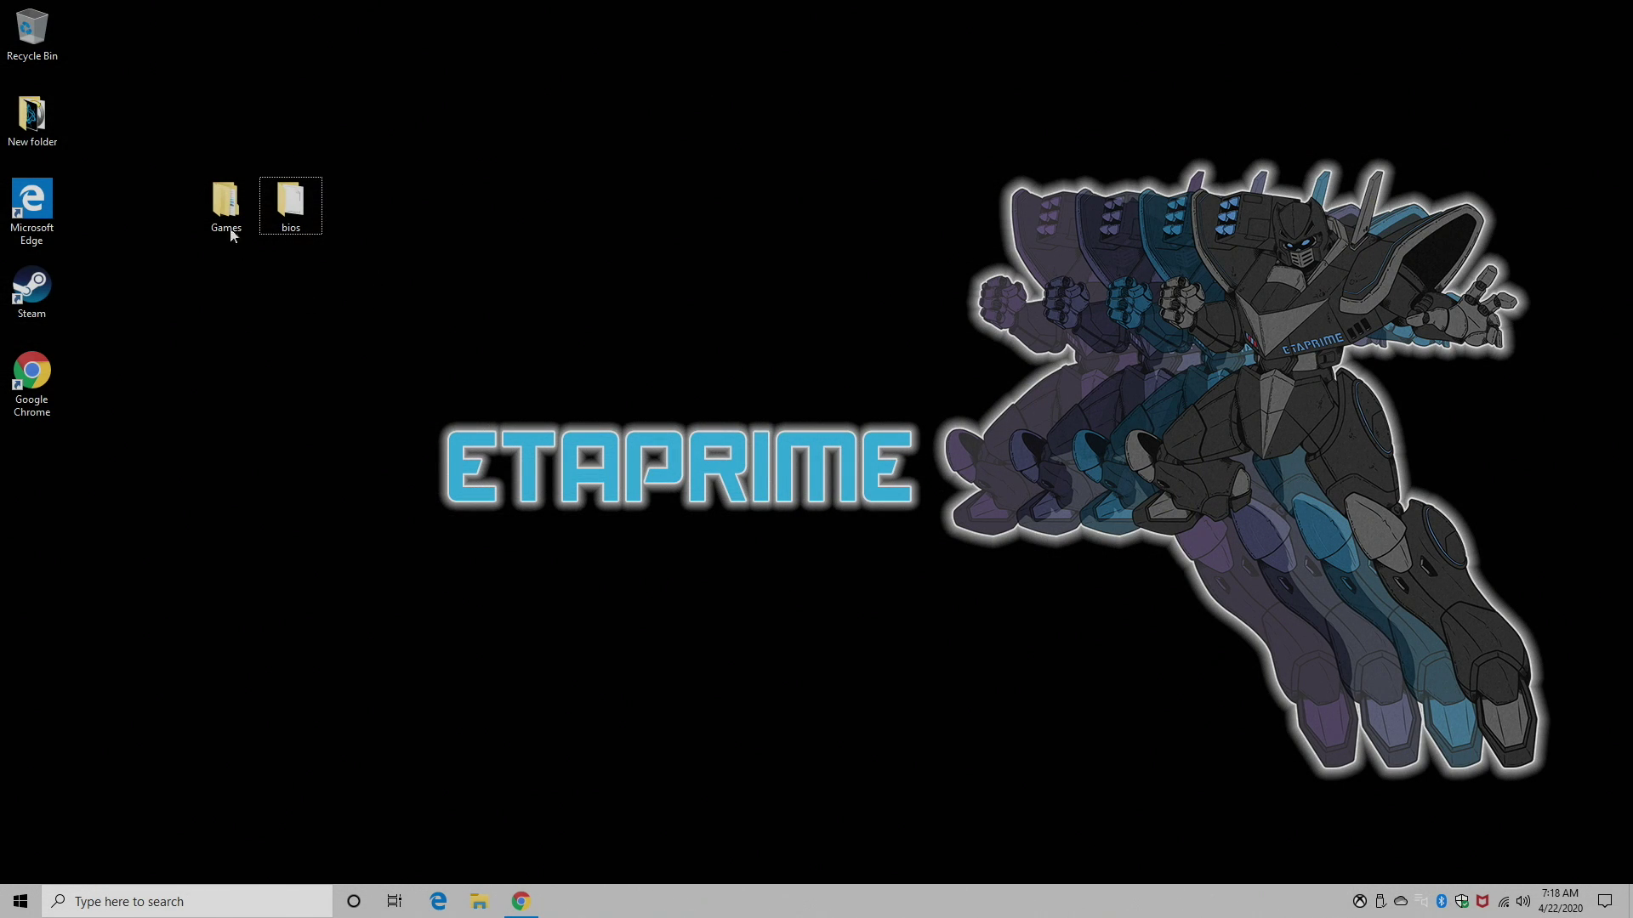
Inspect the desktop Games folder, looking at the file formats inside its gb and psx subfolders, and close it
{"action": "double_click", "coordinate": [226, 204]}
{"action": "left_click_drag", "start_coordinate": [565, 247], "coordinate": [528, 105]}
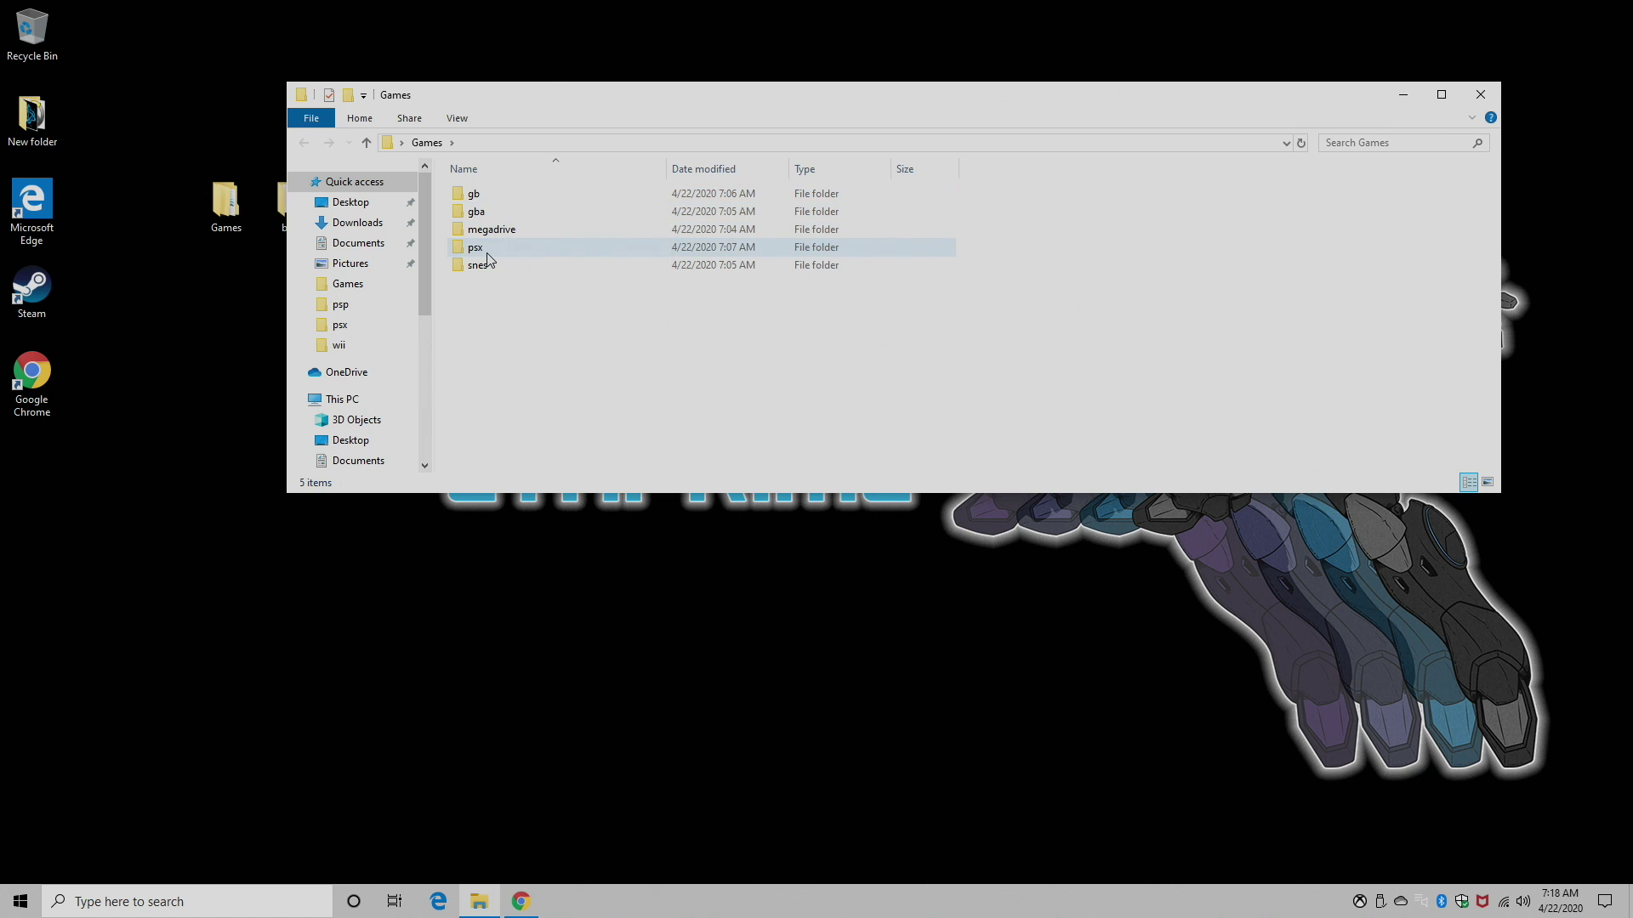
{"action": "double_click", "coordinate": [509, 195]}
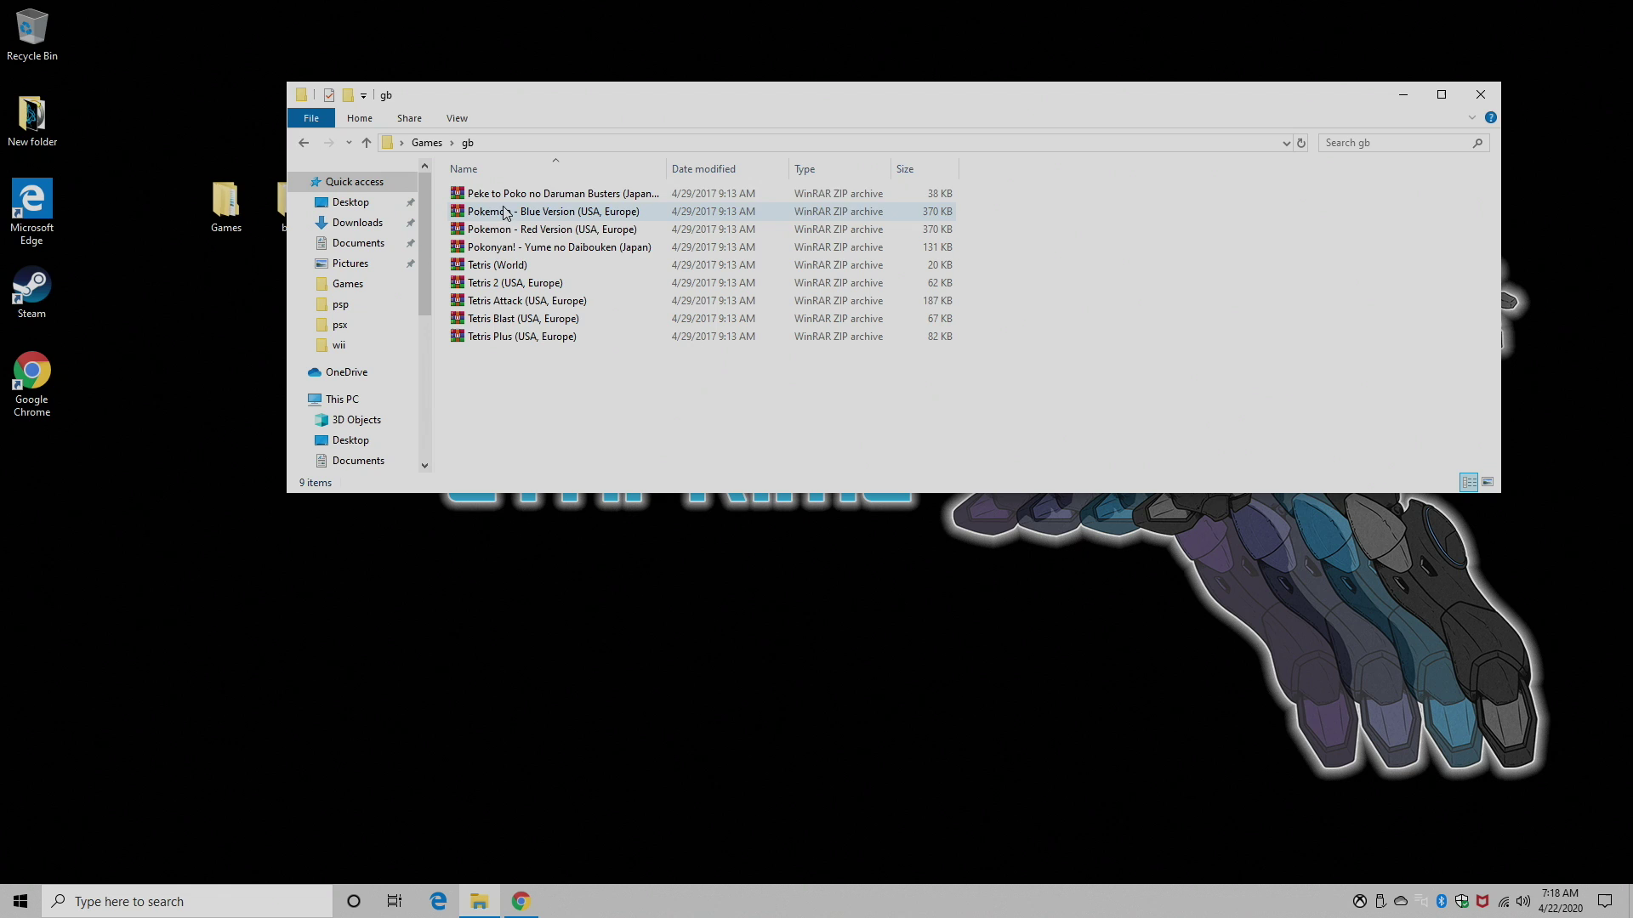
{"action": "left_click", "coordinate": [304, 143]}
{"action": "double_click", "coordinate": [478, 251]}
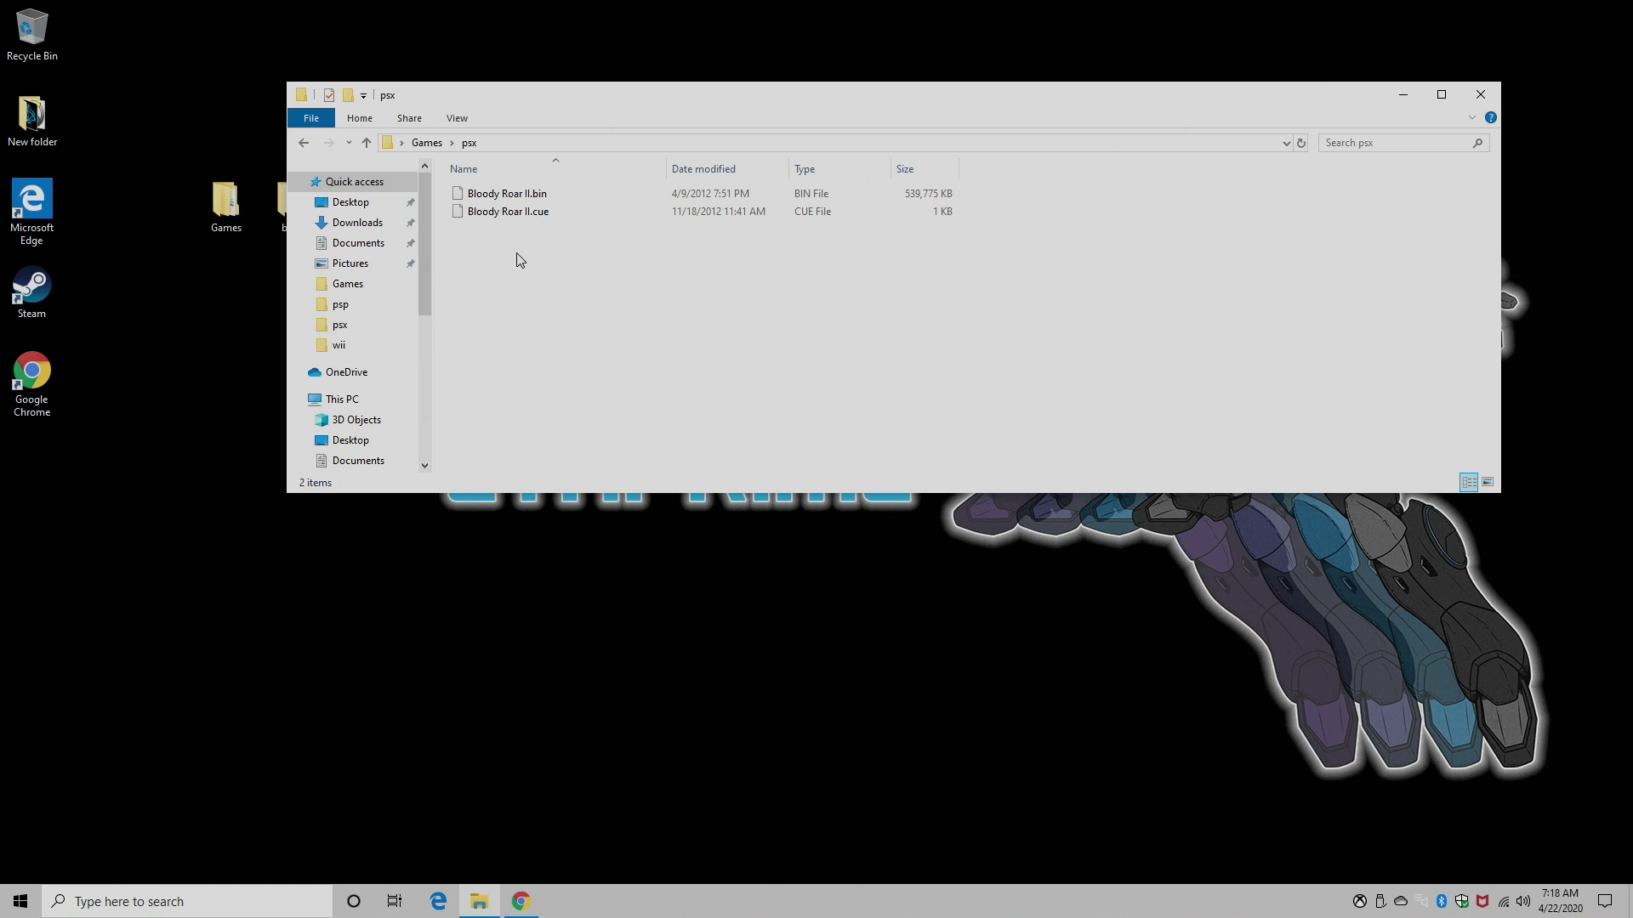
{"action": "left_click", "coordinate": [303, 142]}
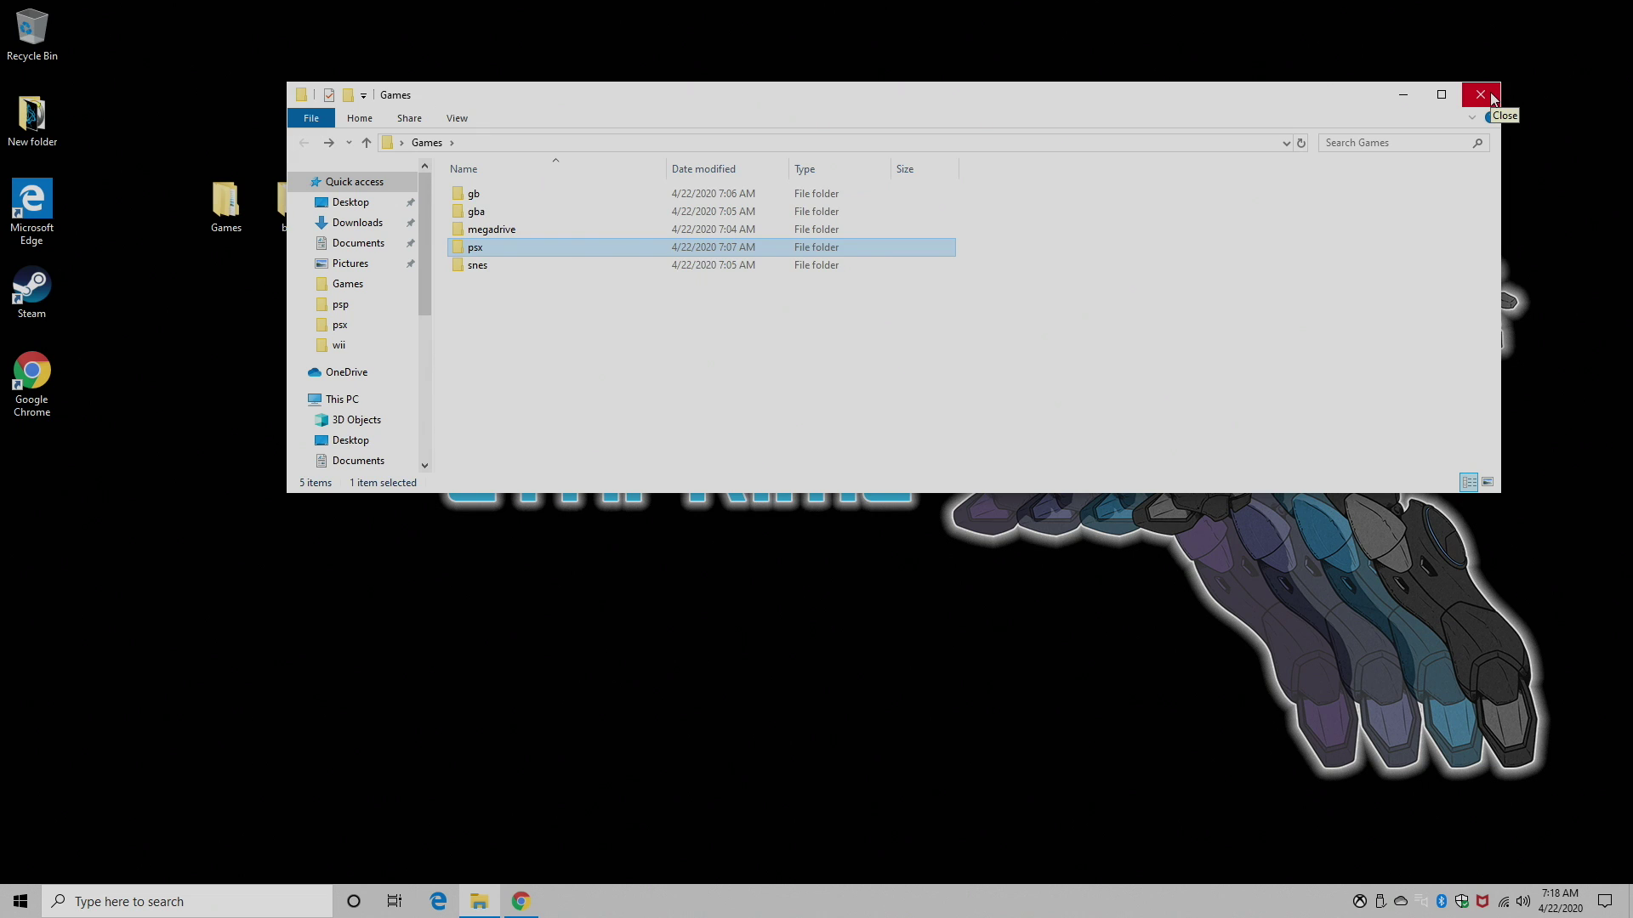
{"action": "left_click", "coordinate": [1495, 100]}
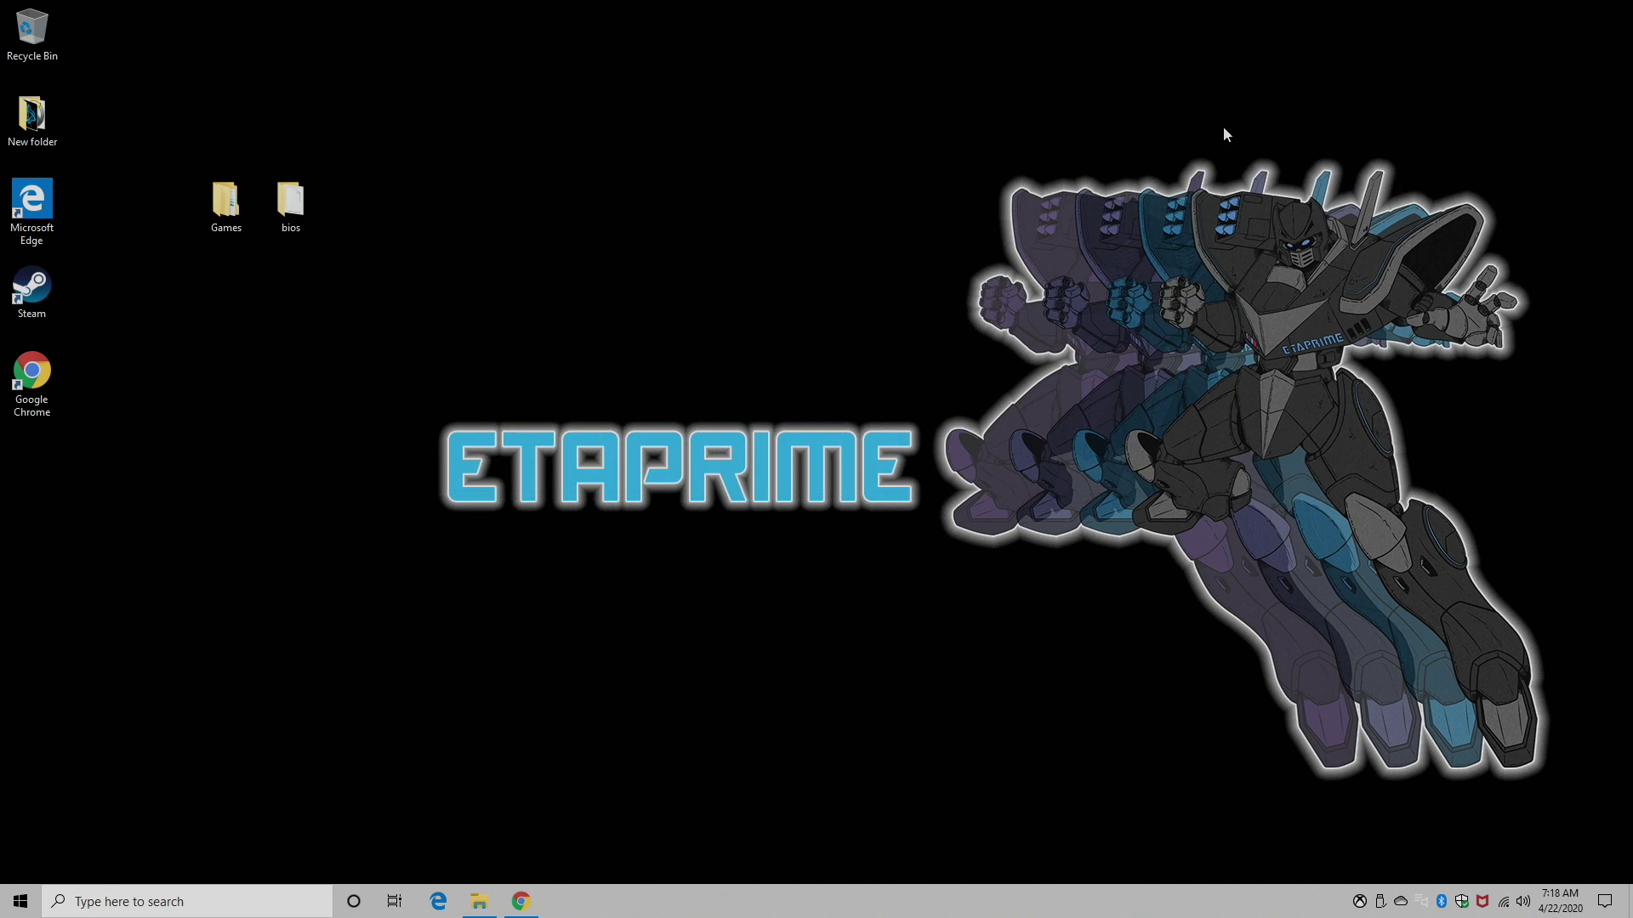
Look at the BIOS file inside the desktop bios folder and close the folder
{"action": "double_click", "coordinate": [291, 205]}
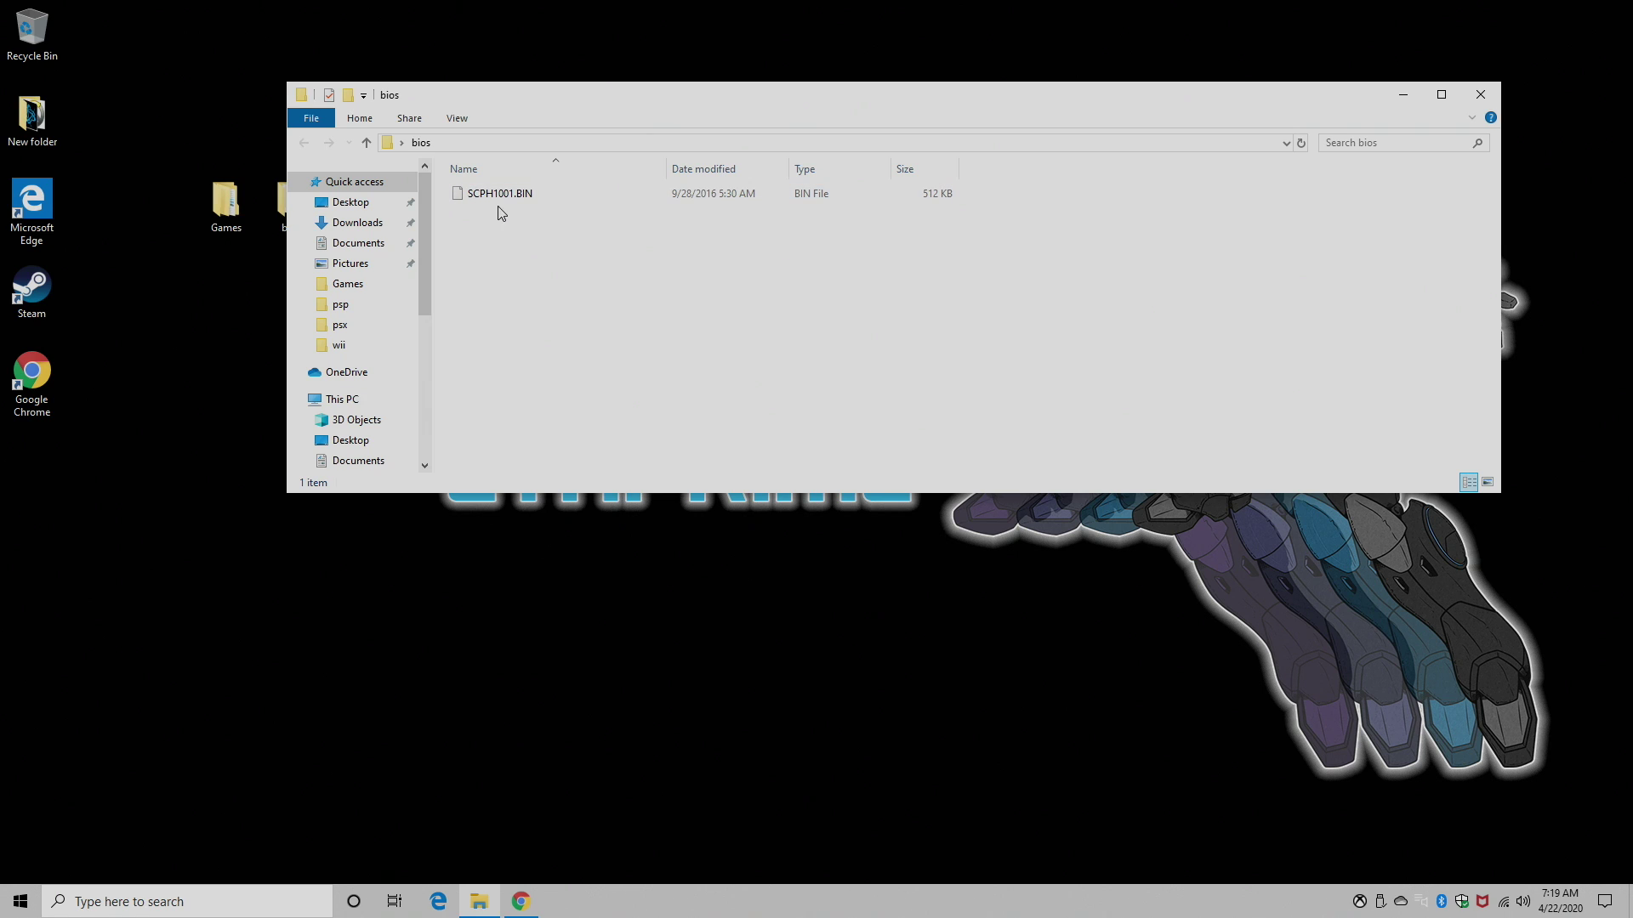
{"action": "left_click_drag", "start_coordinate": [592, 106], "coordinate": [660, 125]}
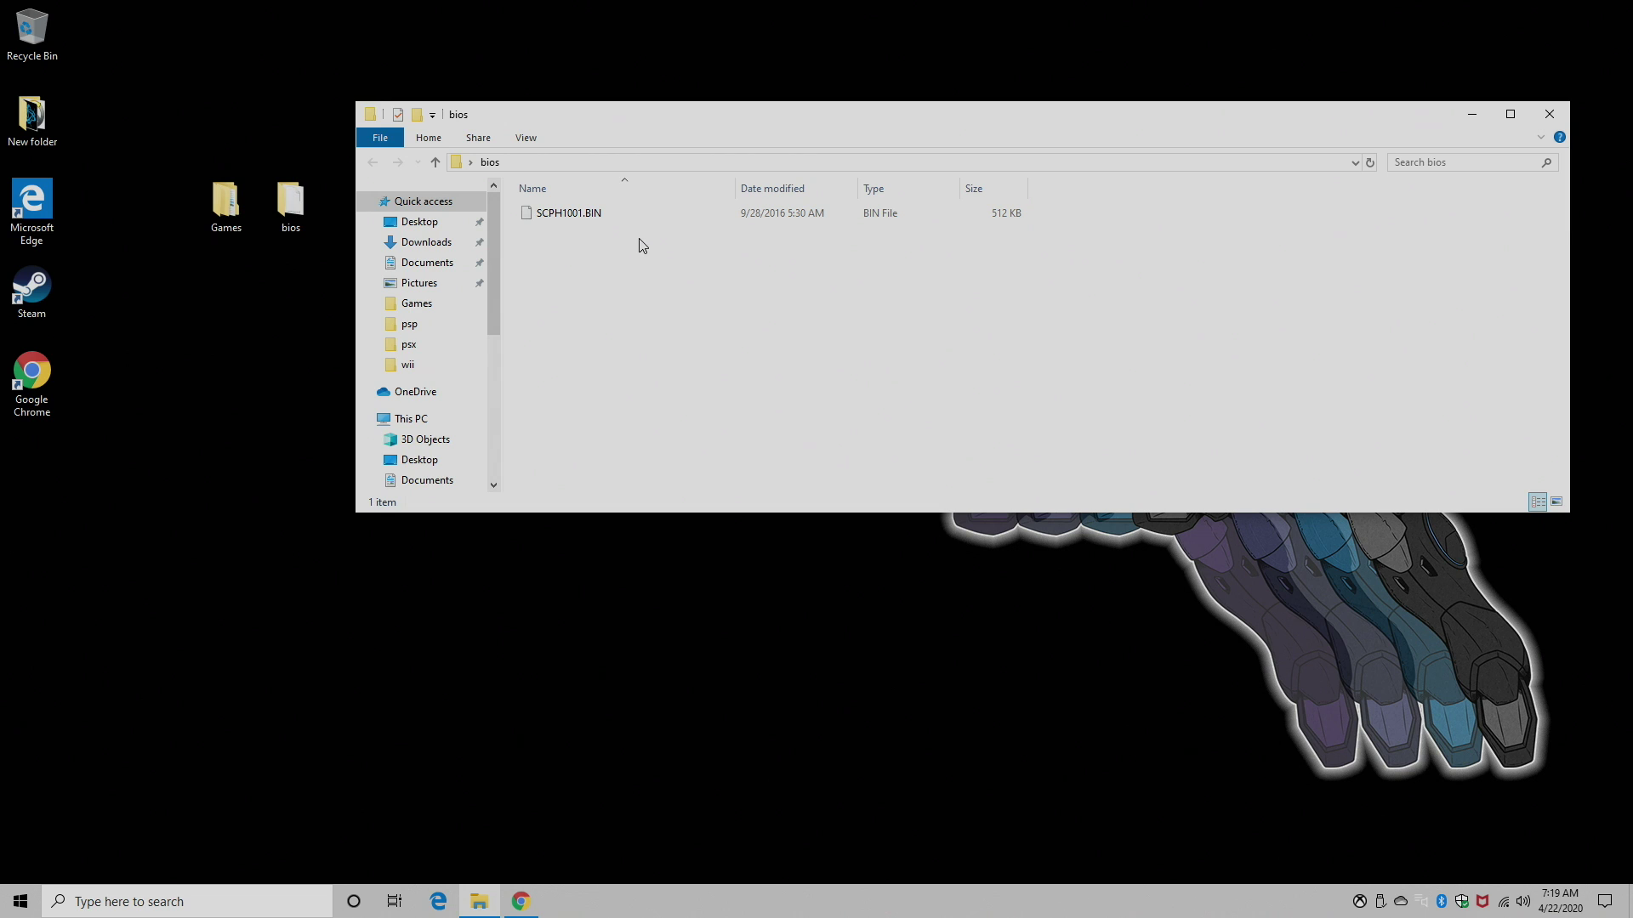
{"action": "left_click", "coordinate": [1549, 113]}
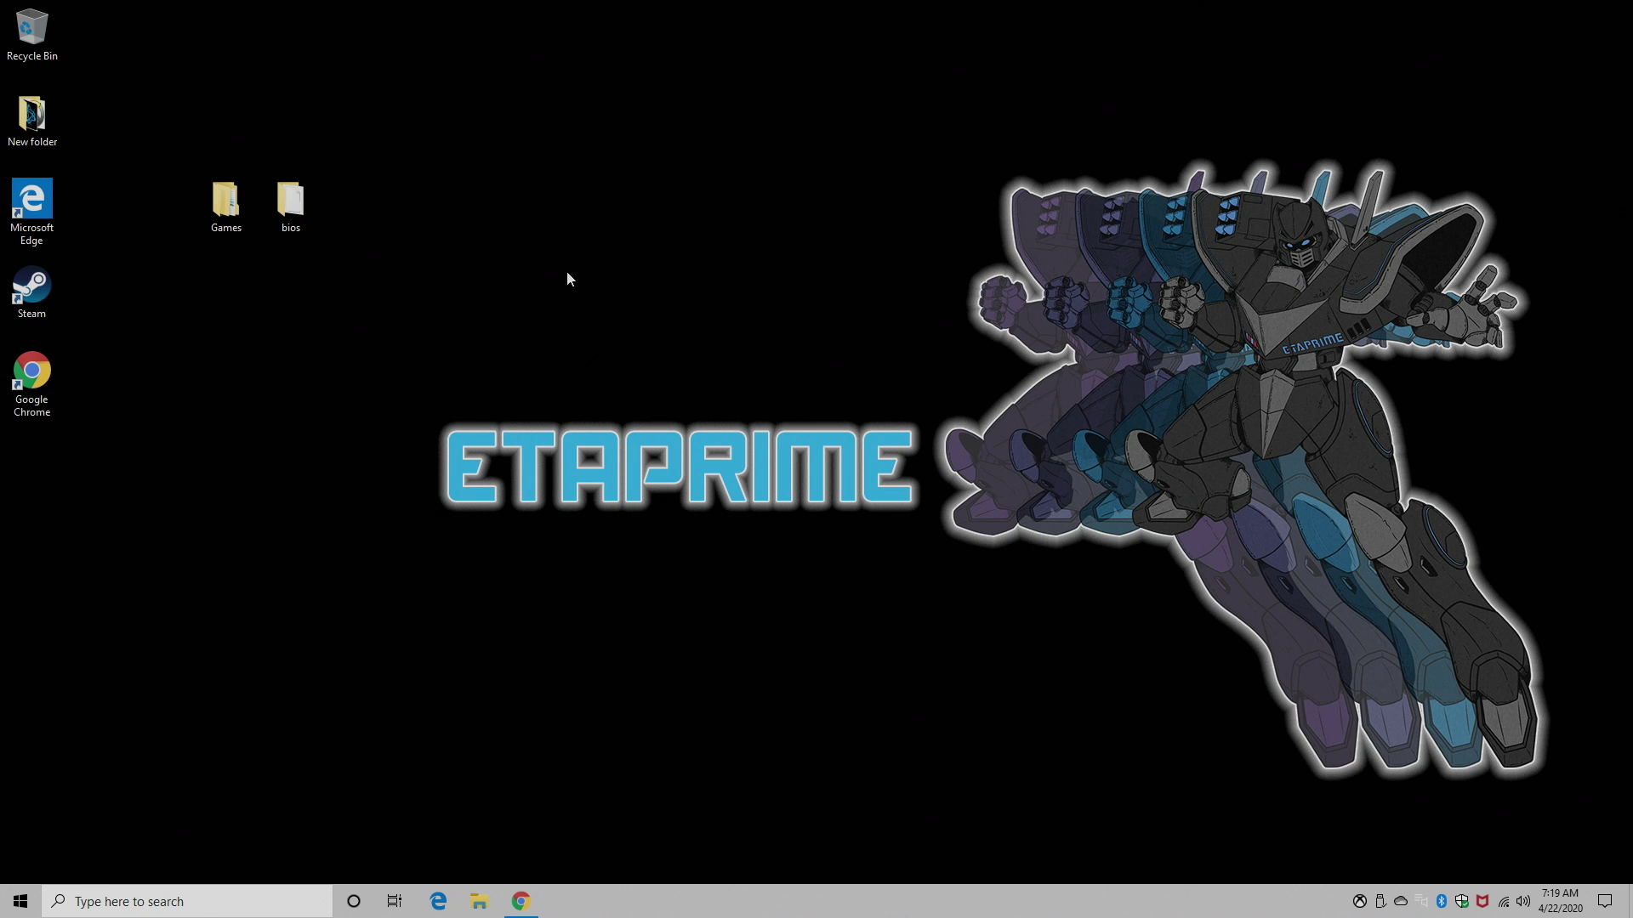
Switch to Chrome and download the Raspberry Pi 4 B image from the Batocera.linux download page
{"action": "left_click", "coordinate": [520, 901]}
{"action": "left_click_drag", "start_coordinate": [1356, 21], "coordinate": [913, 7]}
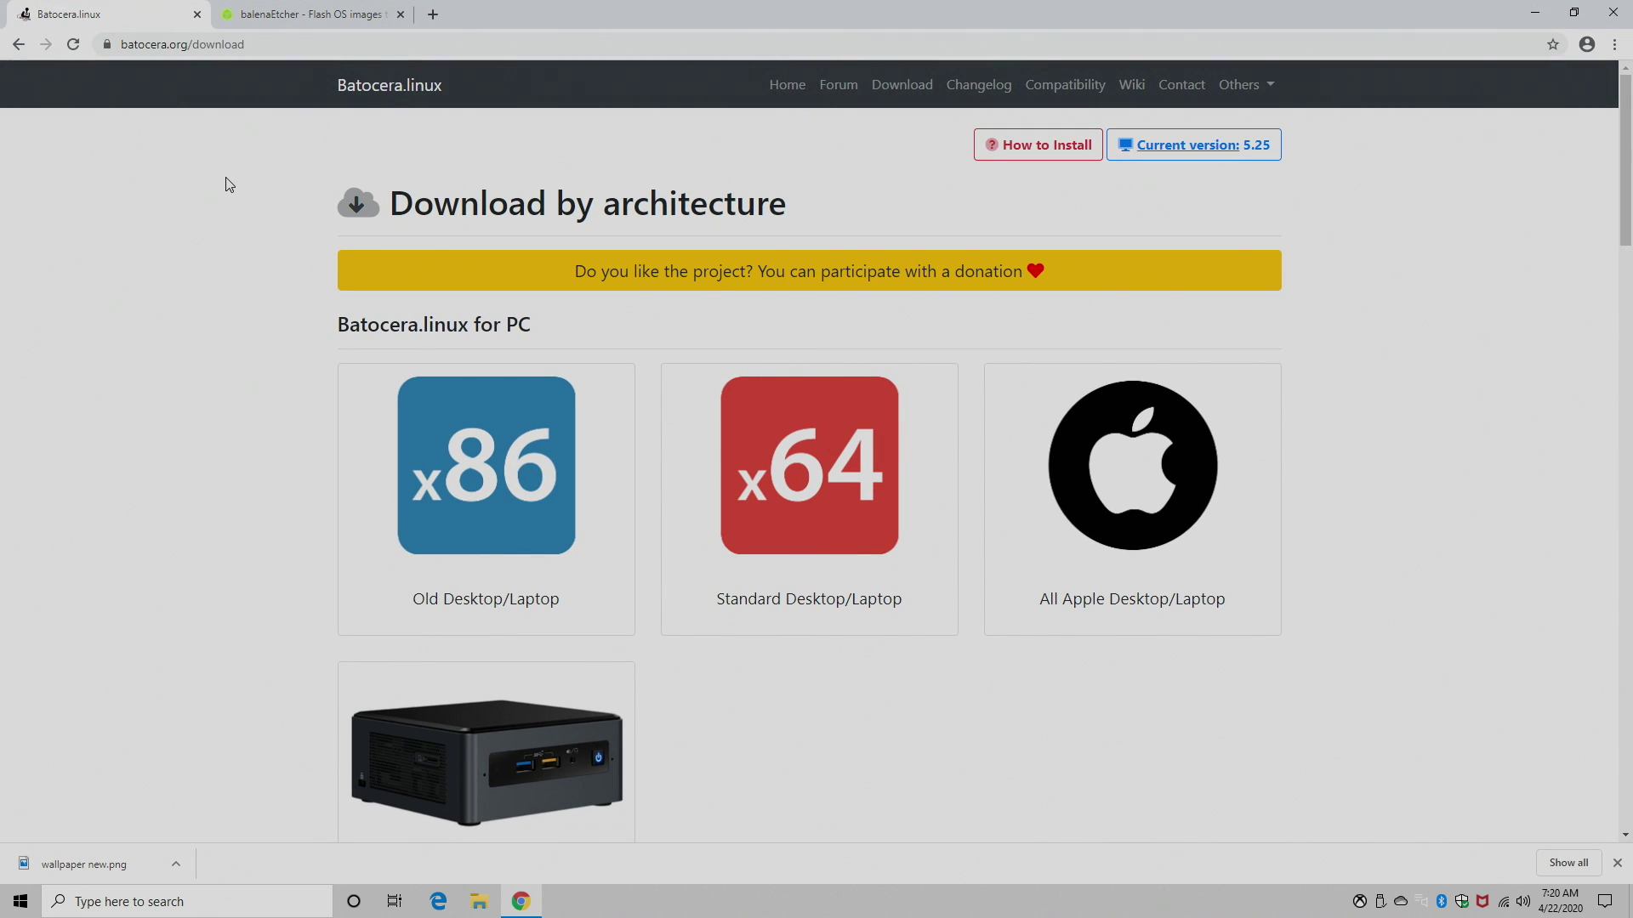
{"action": "left_click", "coordinate": [280, 15]}
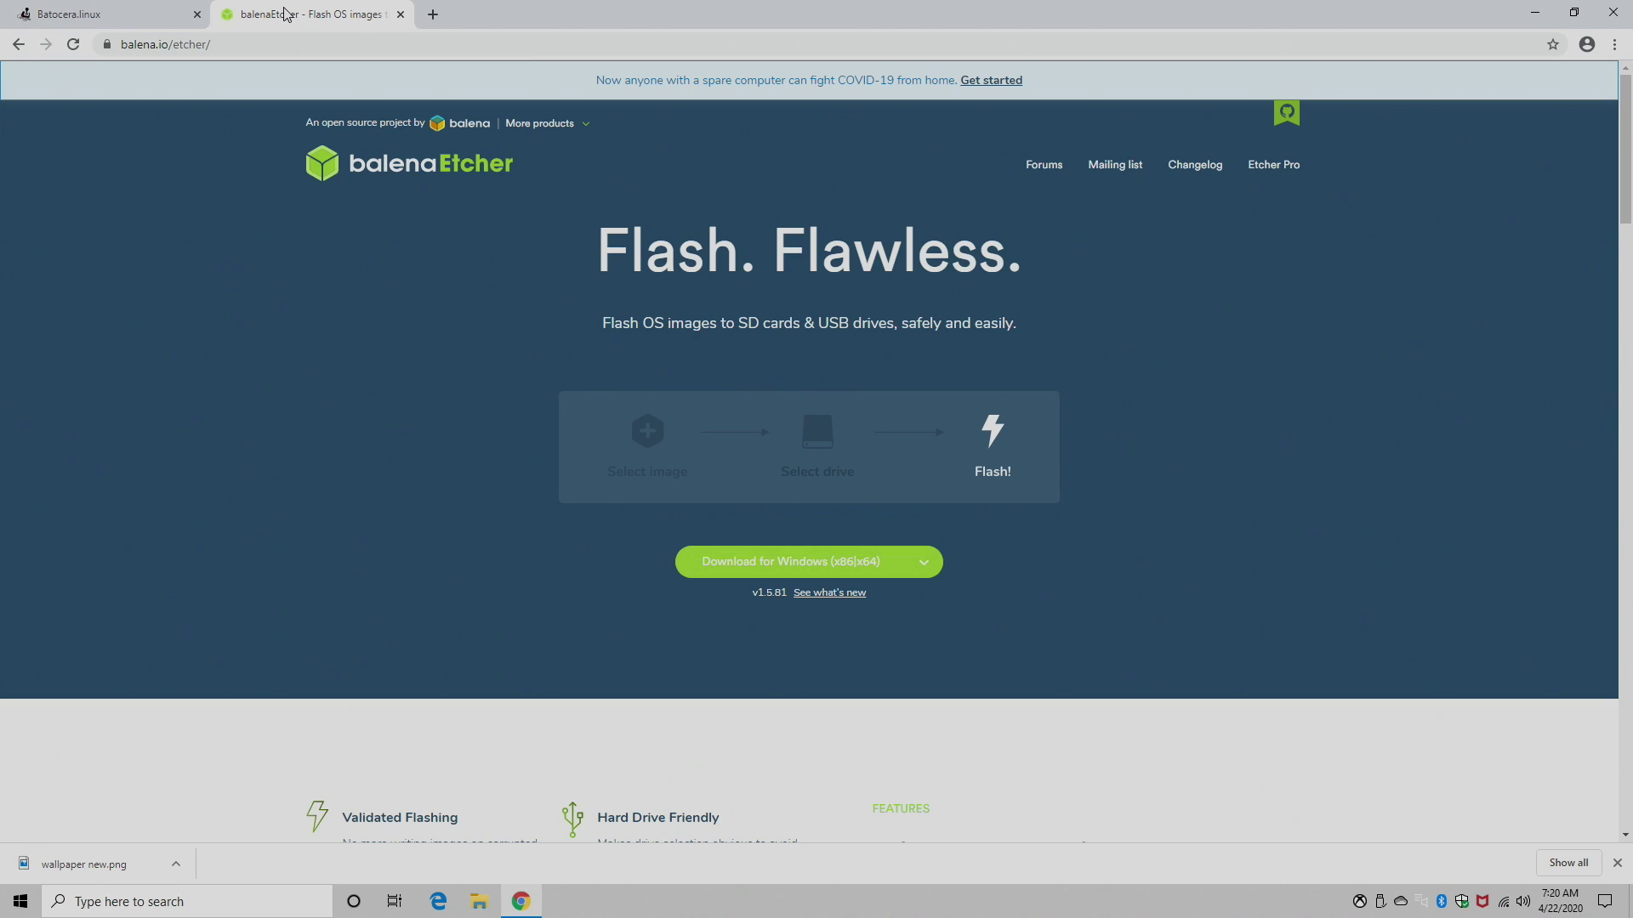
{"action": "left_click", "coordinate": [76, 15]}
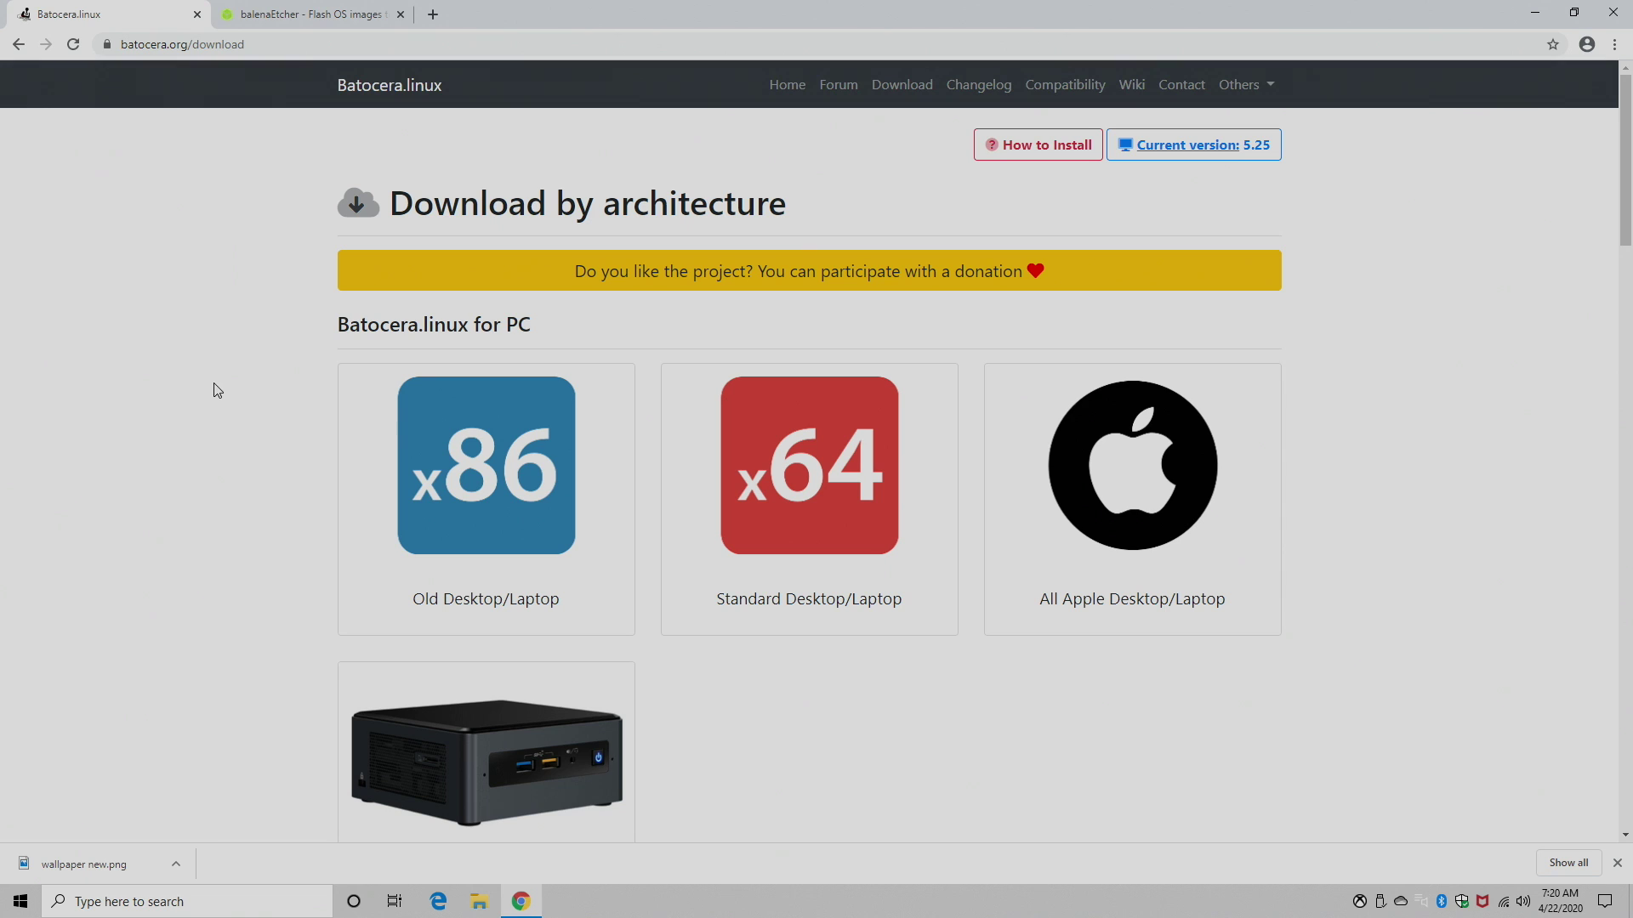
{"action": "scroll", "coordinate": [218, 414], "scroll_direction": "down", "scroll_amount": 15}
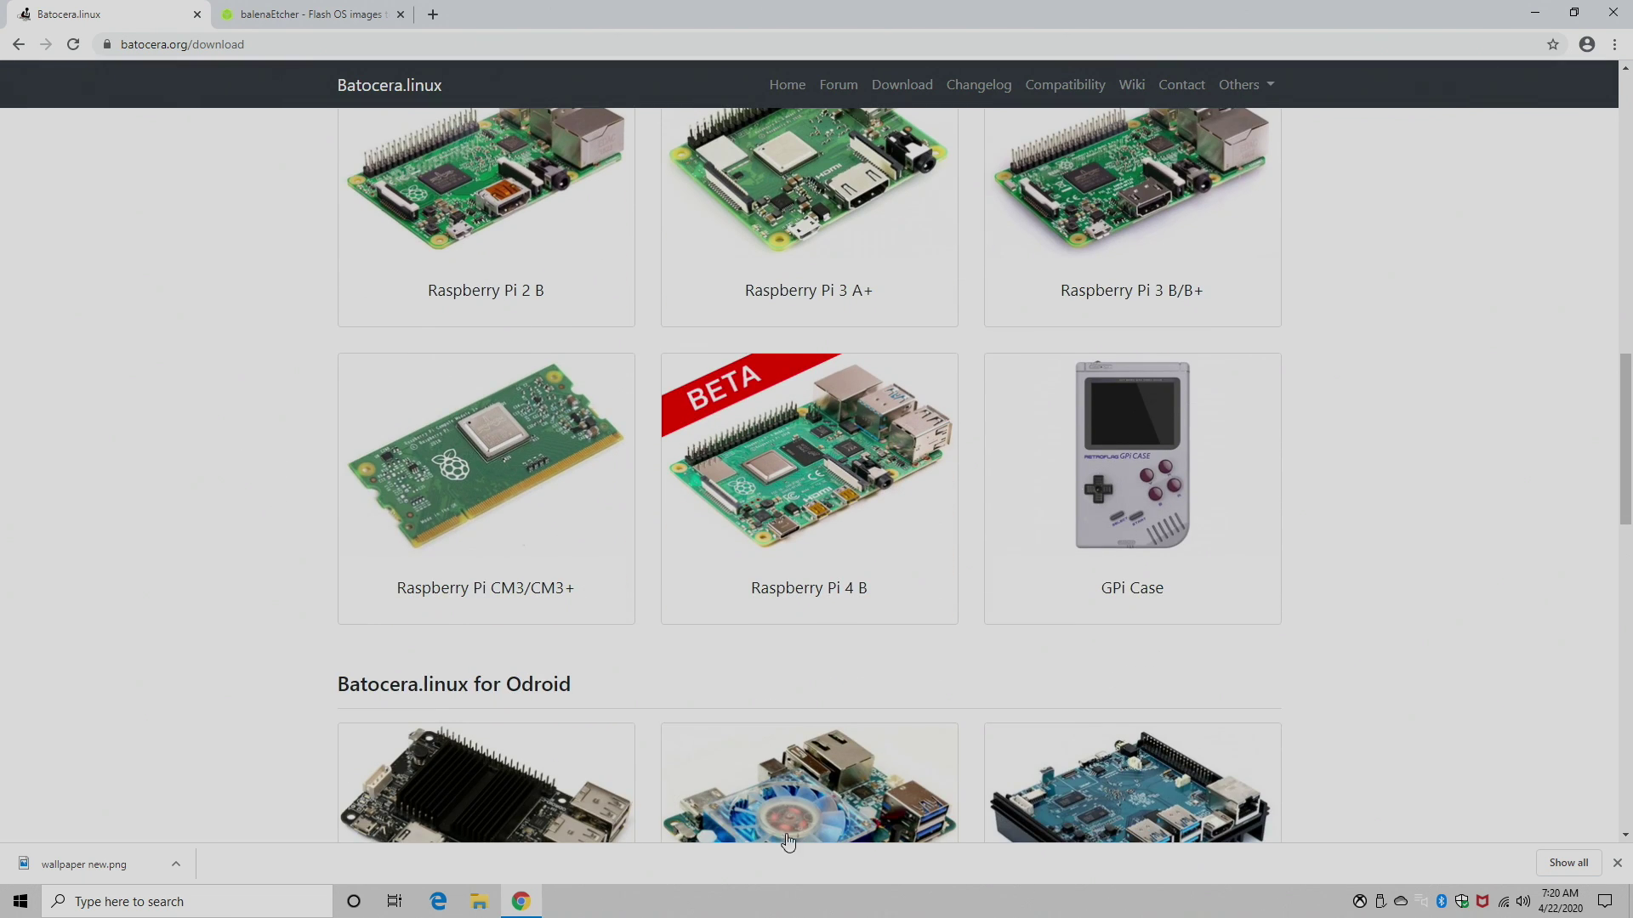
{"action": "left_click", "coordinate": [789, 448]}
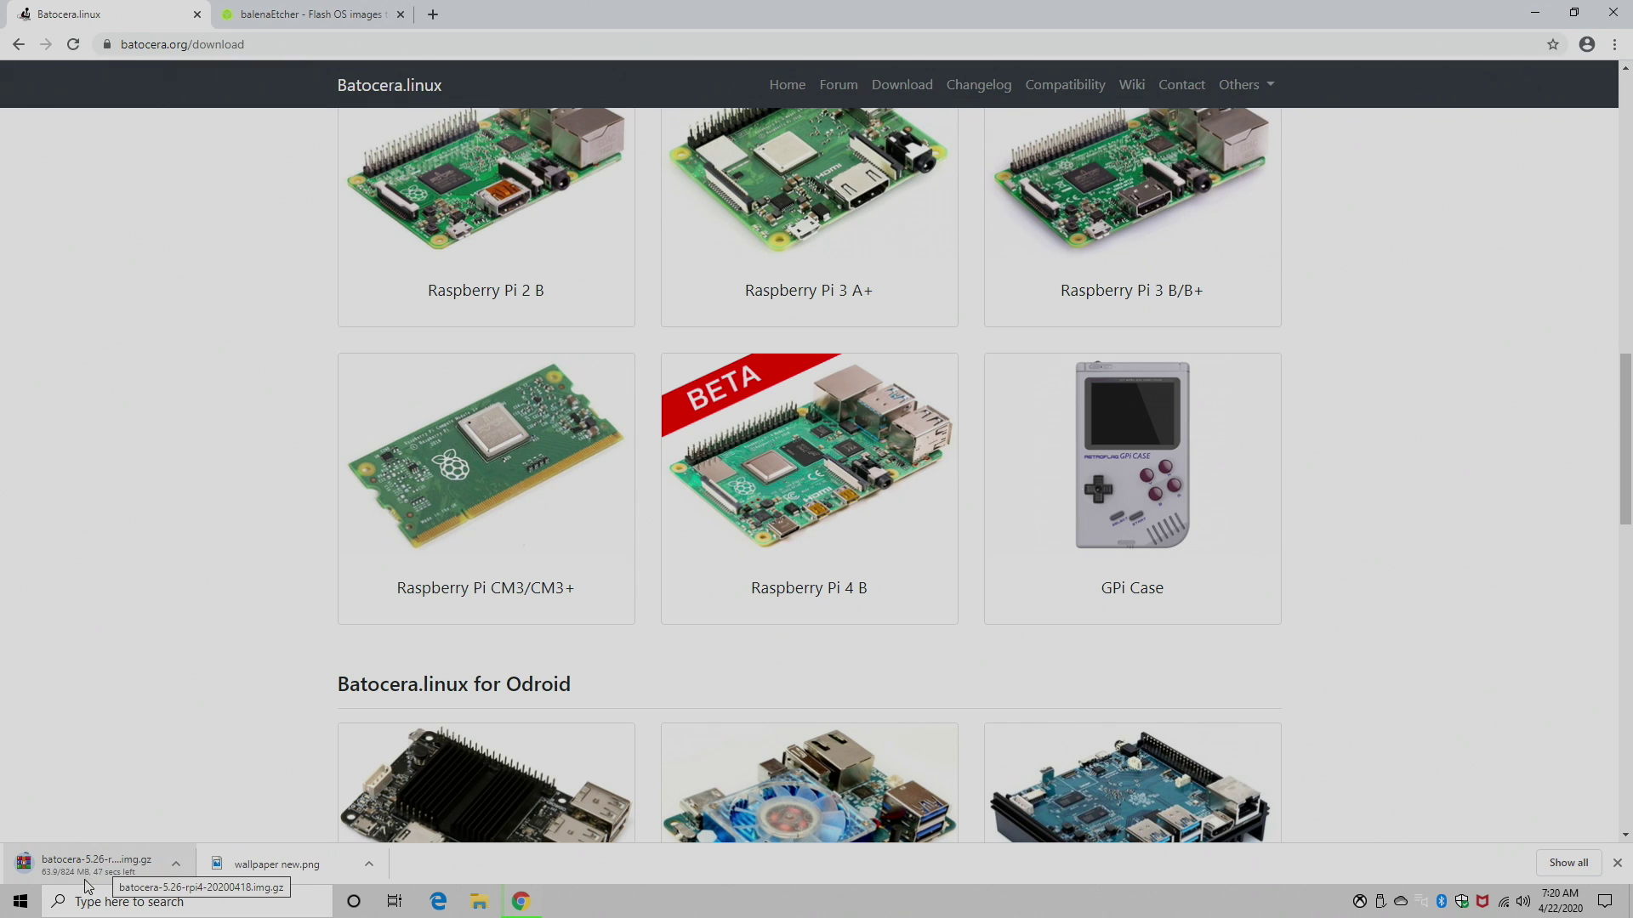
Download the portable Etcher for Windows (x86|x64) from the balenaEtcher site
{"action": "left_click", "coordinate": [294, 14]}
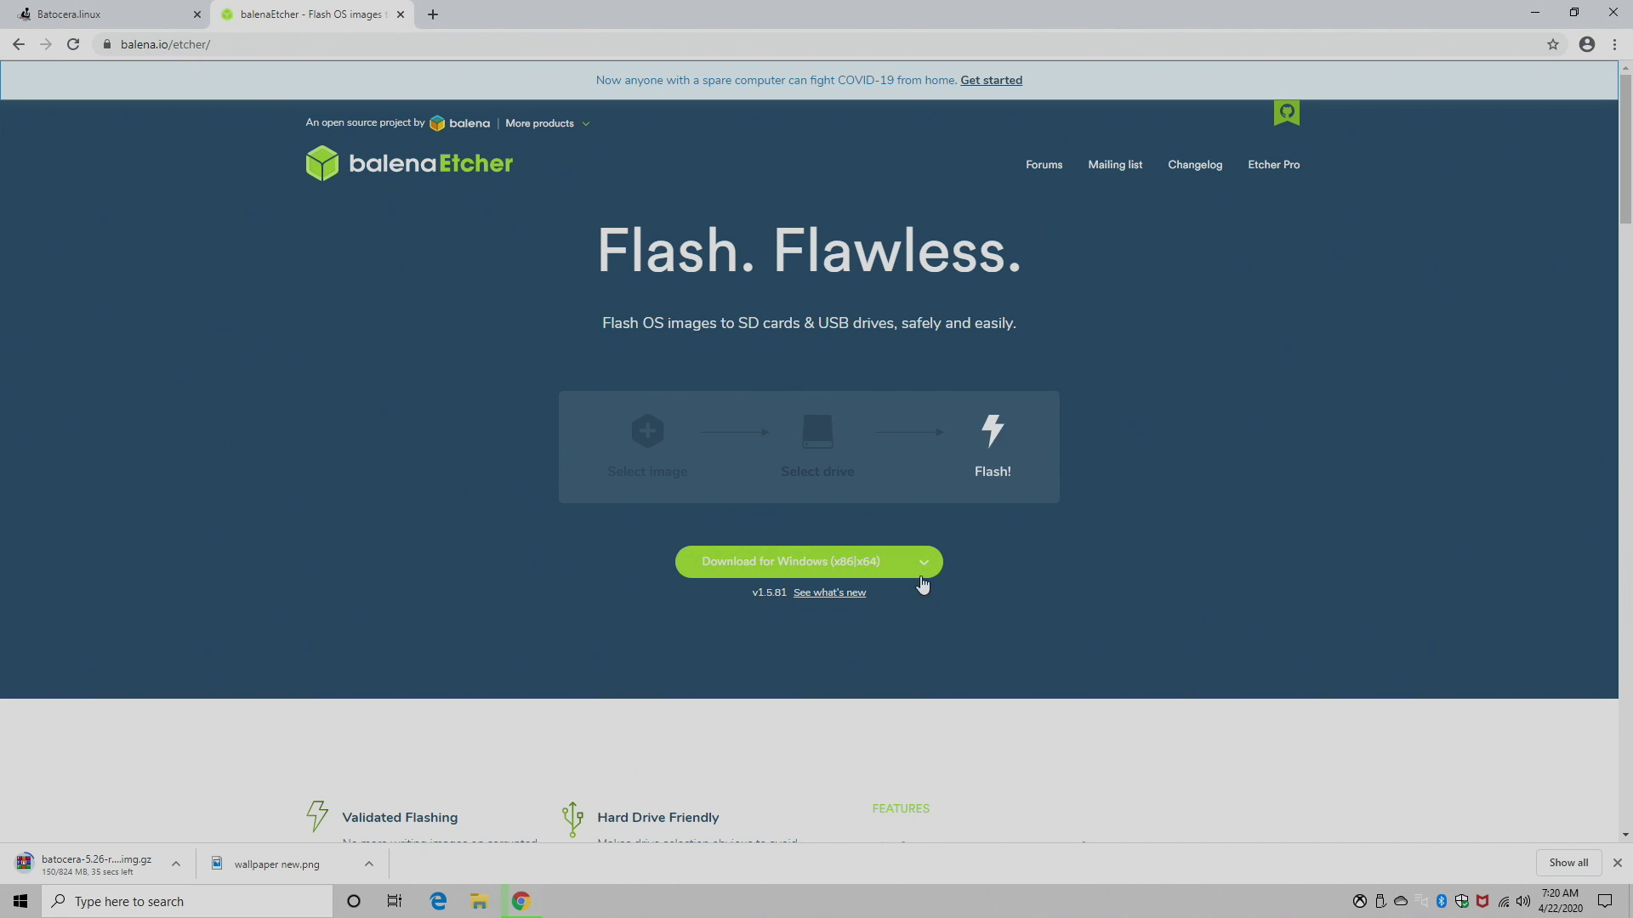
{"action": "left_click", "coordinate": [923, 569]}
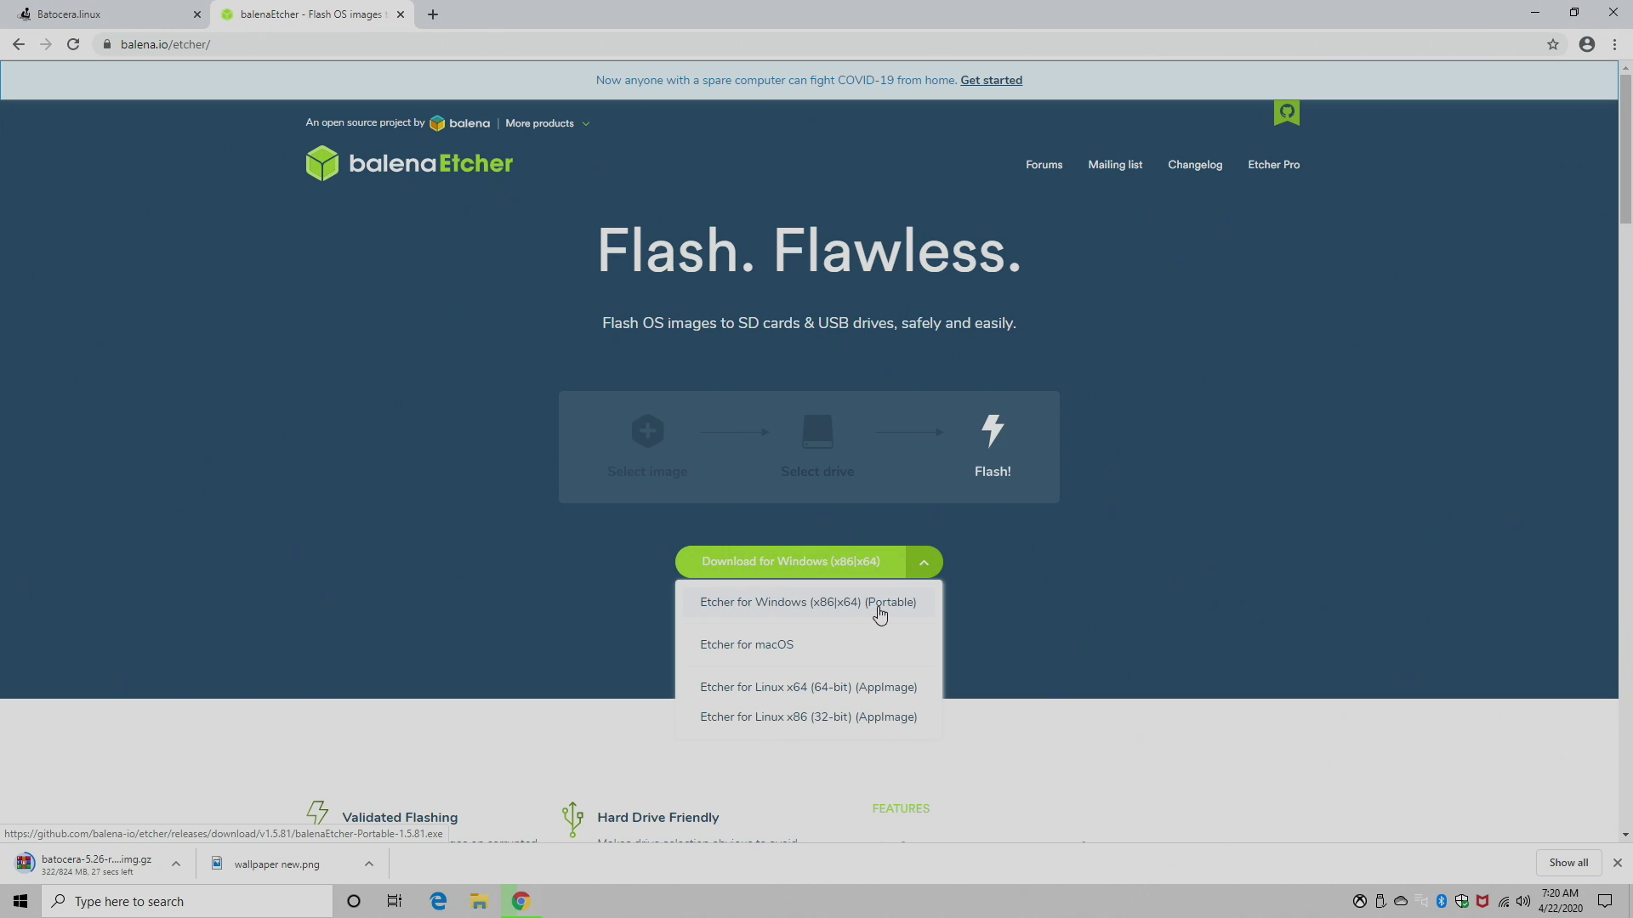
{"action": "left_click", "coordinate": [880, 609]}
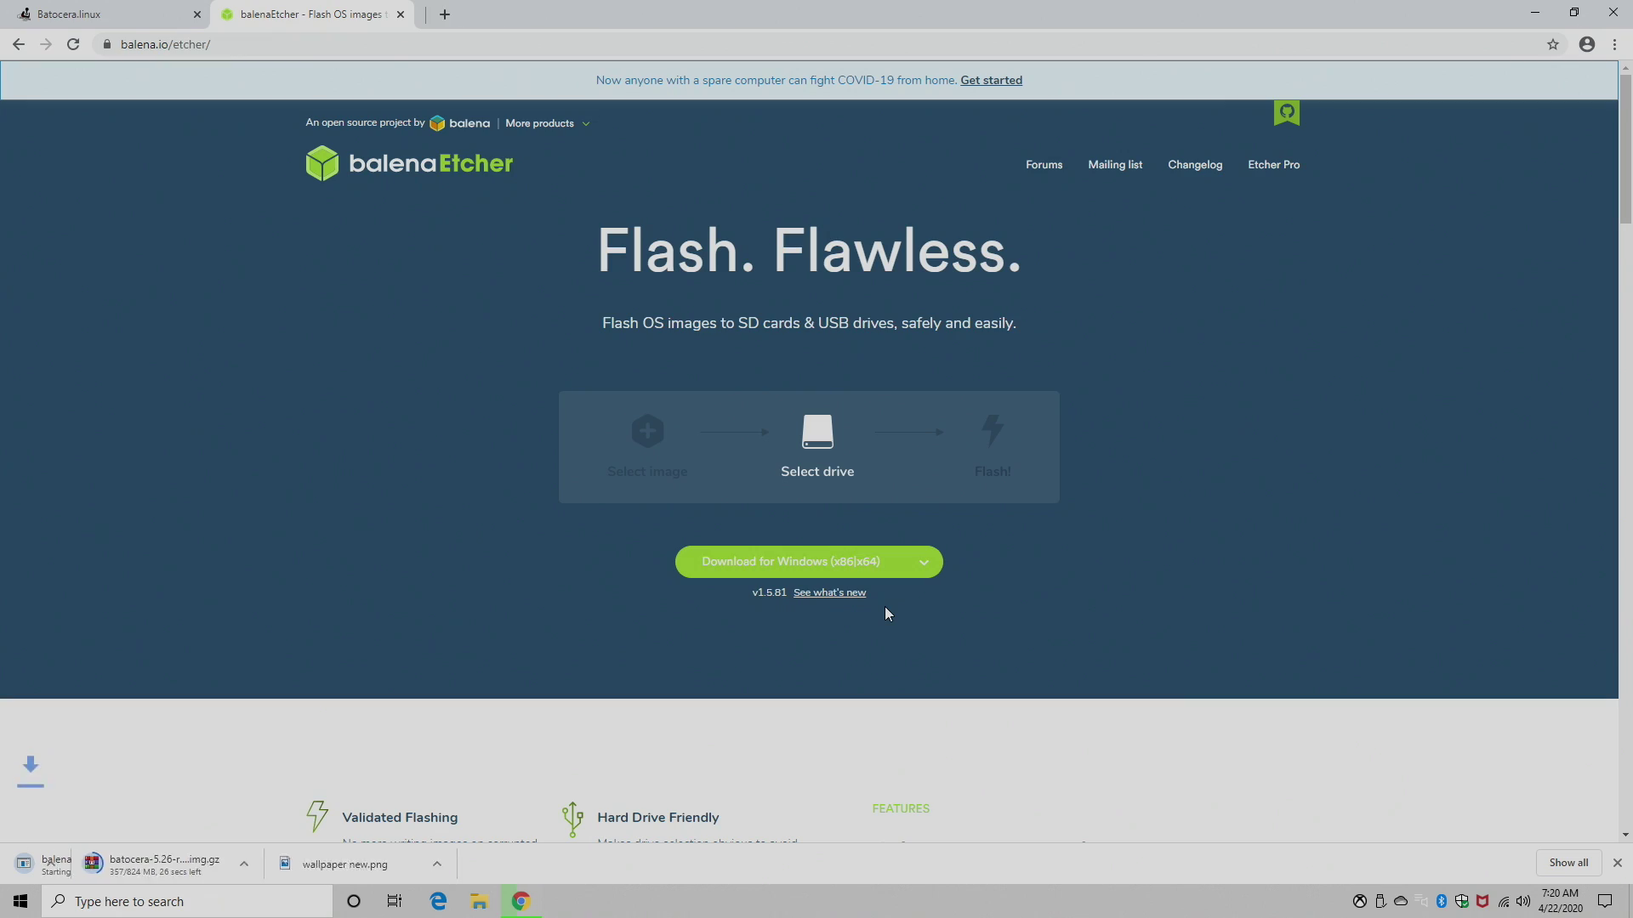
Put the downloaded balenaEtcher program and the batocera-5.26 image on the desktop, and close the browser
{"action": "key", "text": "super+Right"}
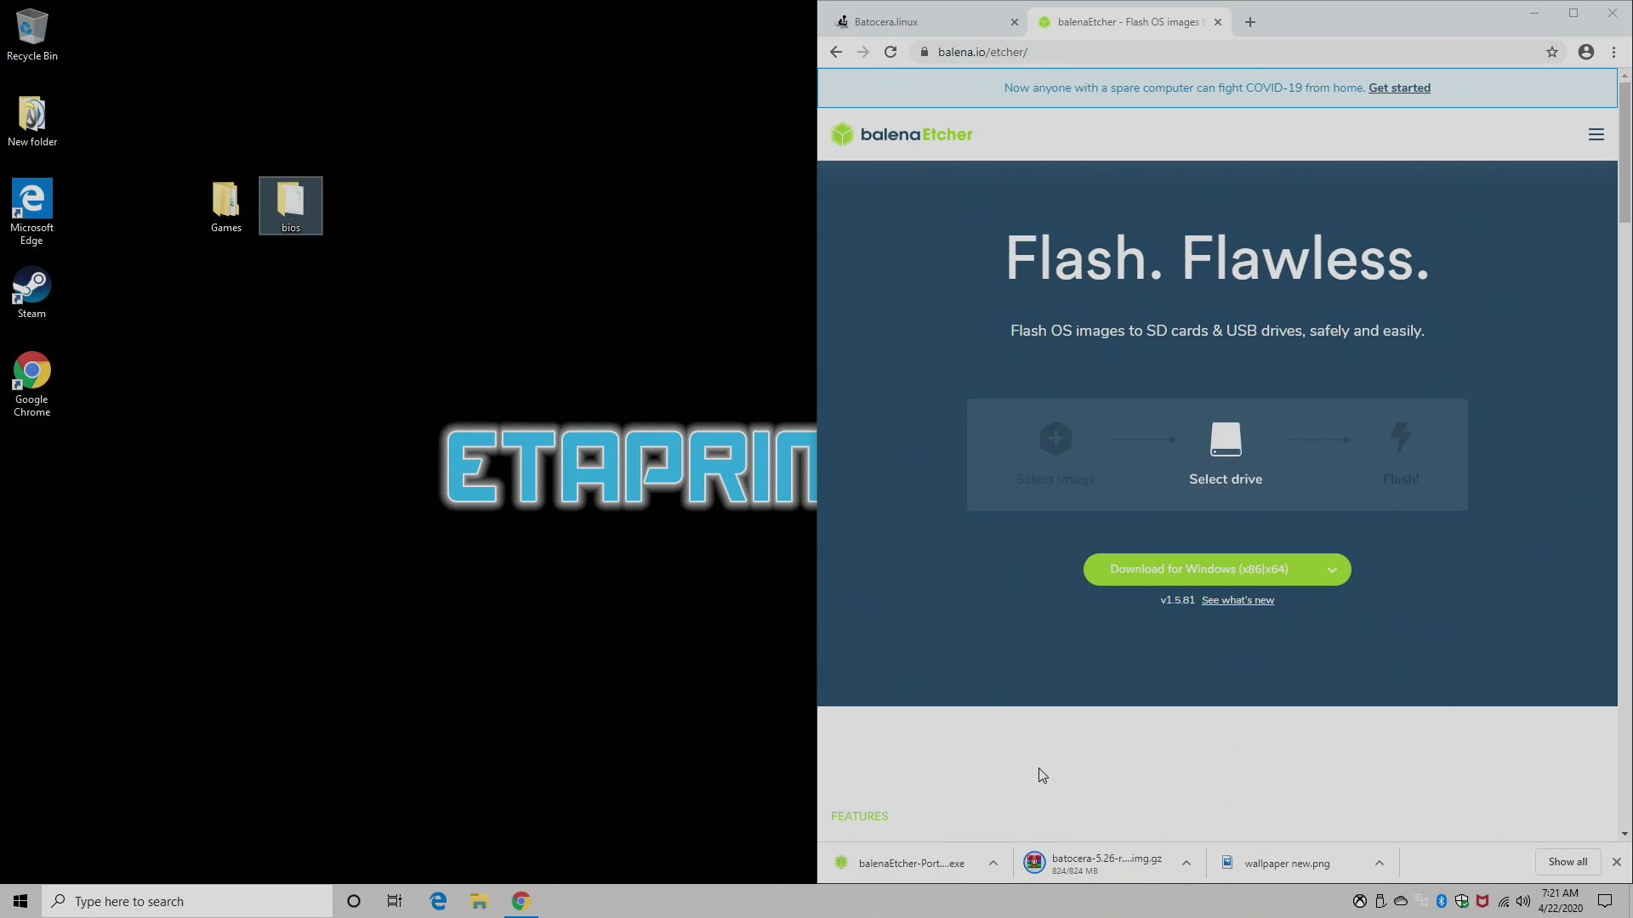
{"action": "left_click_drag", "start_coordinate": [929, 873], "coordinate": [470, 212]}
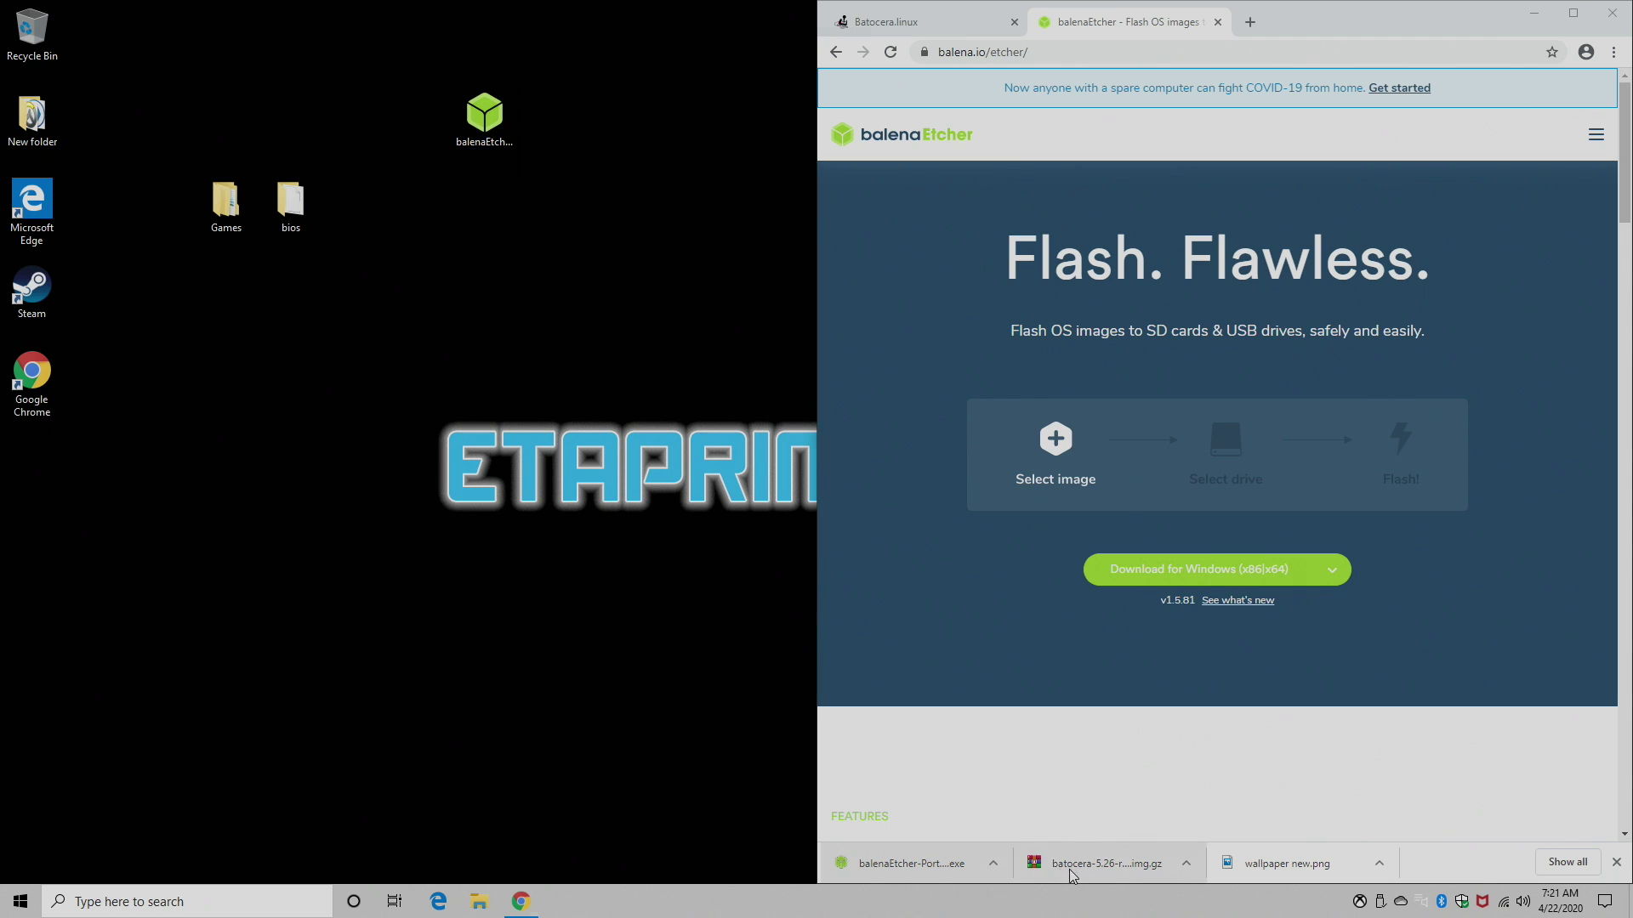
{"action": "left_click_drag", "start_coordinate": [1063, 870], "coordinate": [594, 177]}
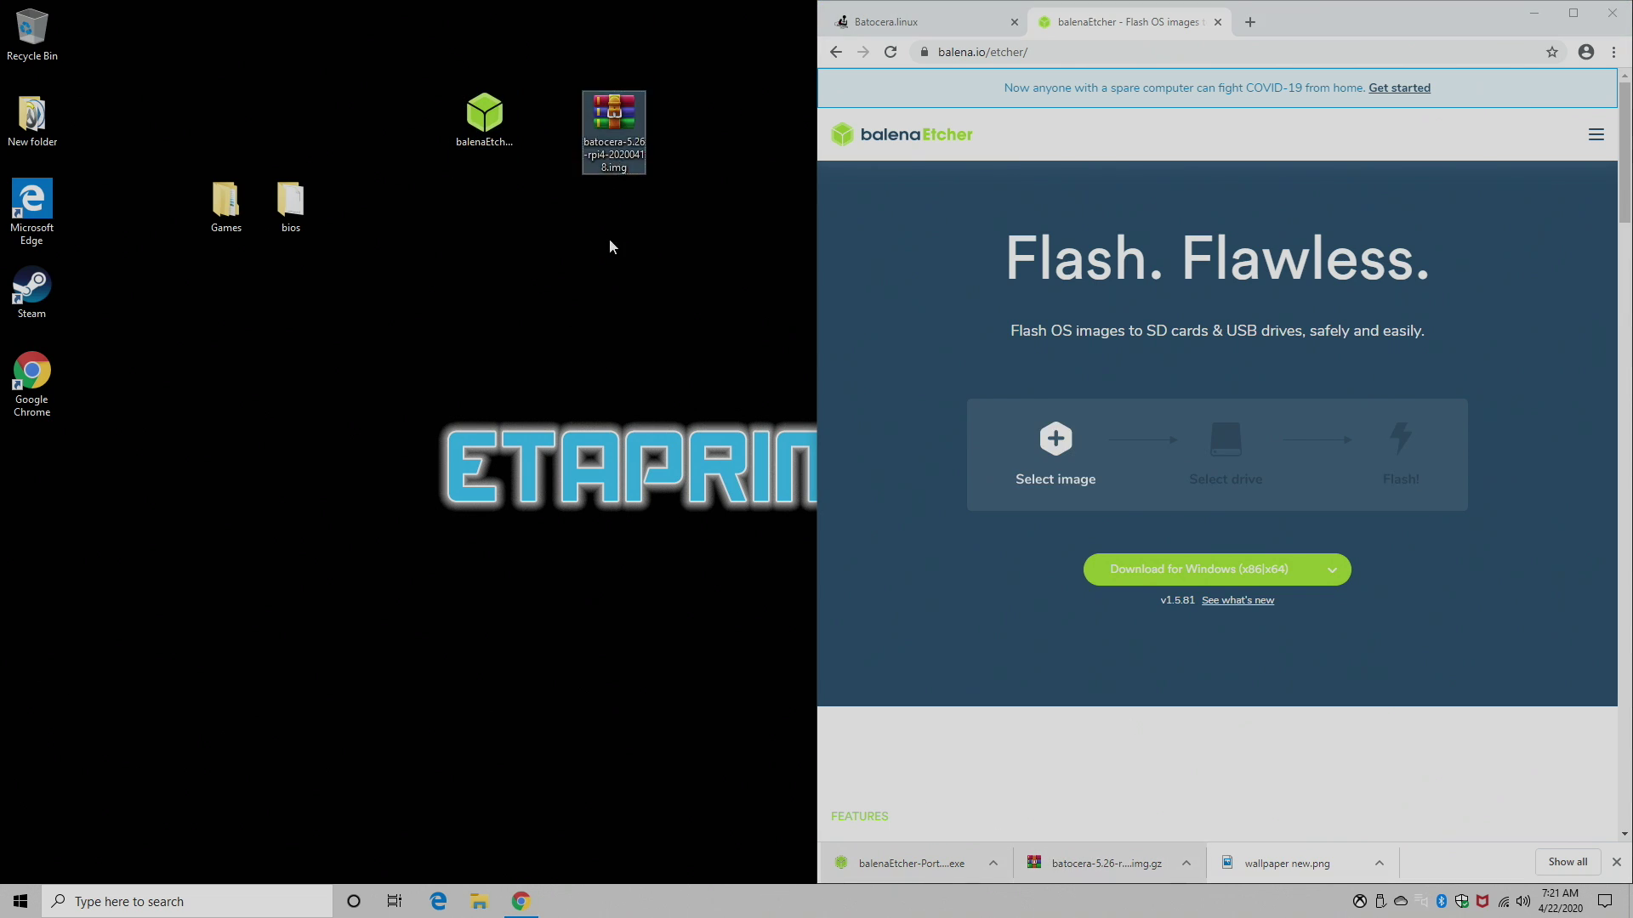
{"action": "left_click", "coordinate": [1603, 17]}
{"action": "left_click", "coordinate": [788, 311]}
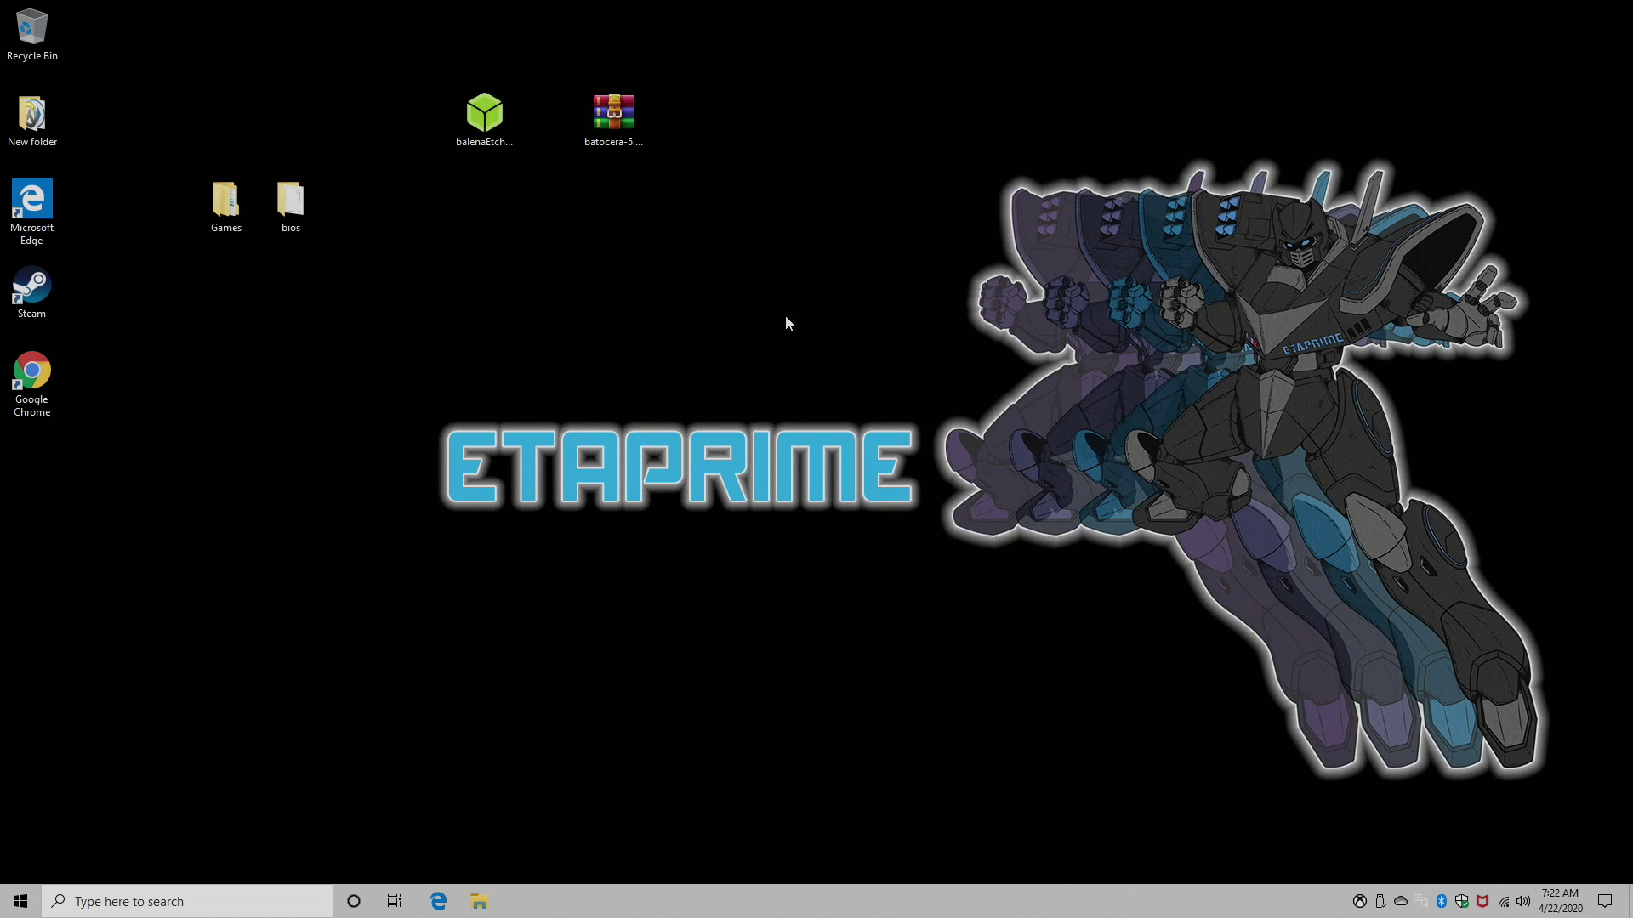
Start balenaEtcher and select batocera-5.26-rpi4-20200418.img from Downloads as the image
{"action": "double_click", "coordinate": [496, 131]}
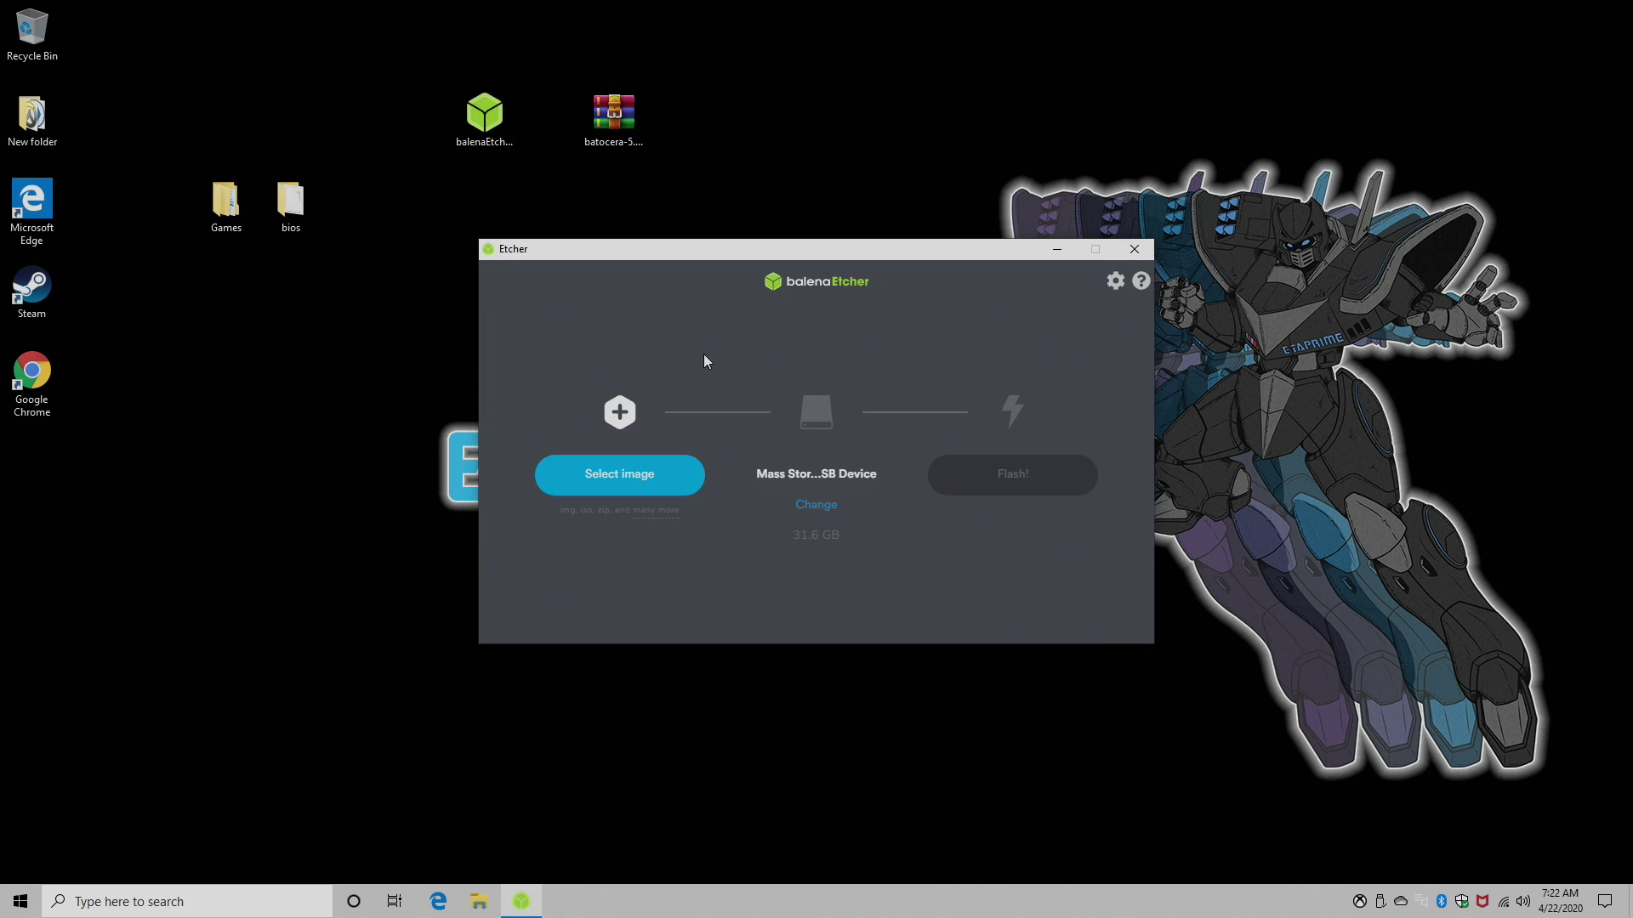
{"action": "left_click", "coordinate": [631, 483]}
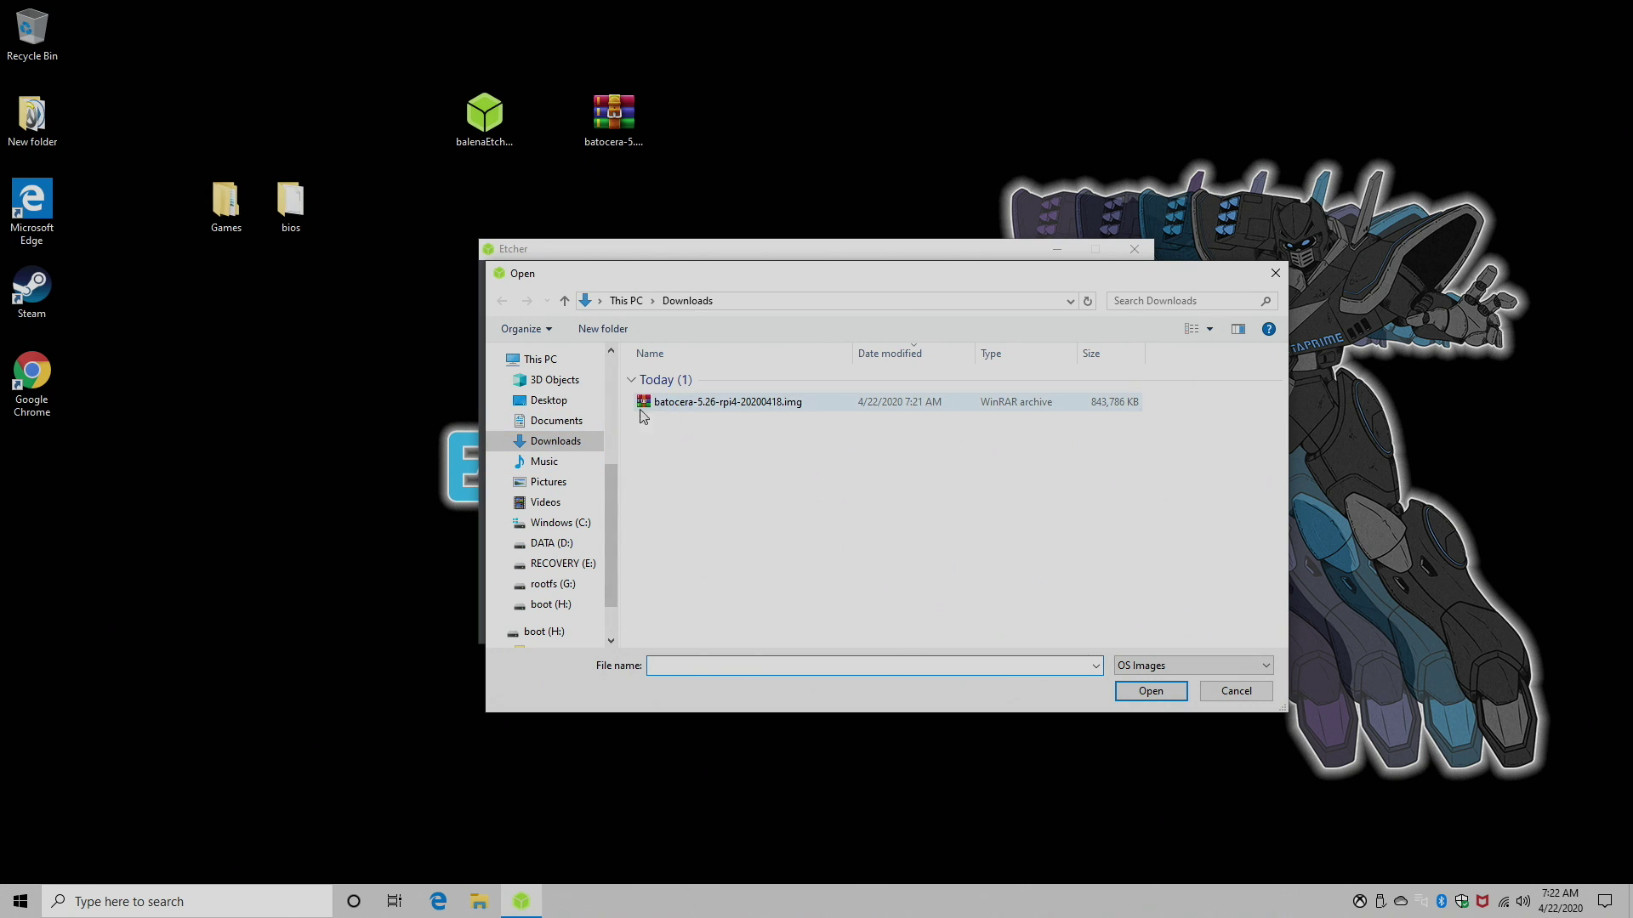
{"action": "double_click", "coordinate": [712, 408]}
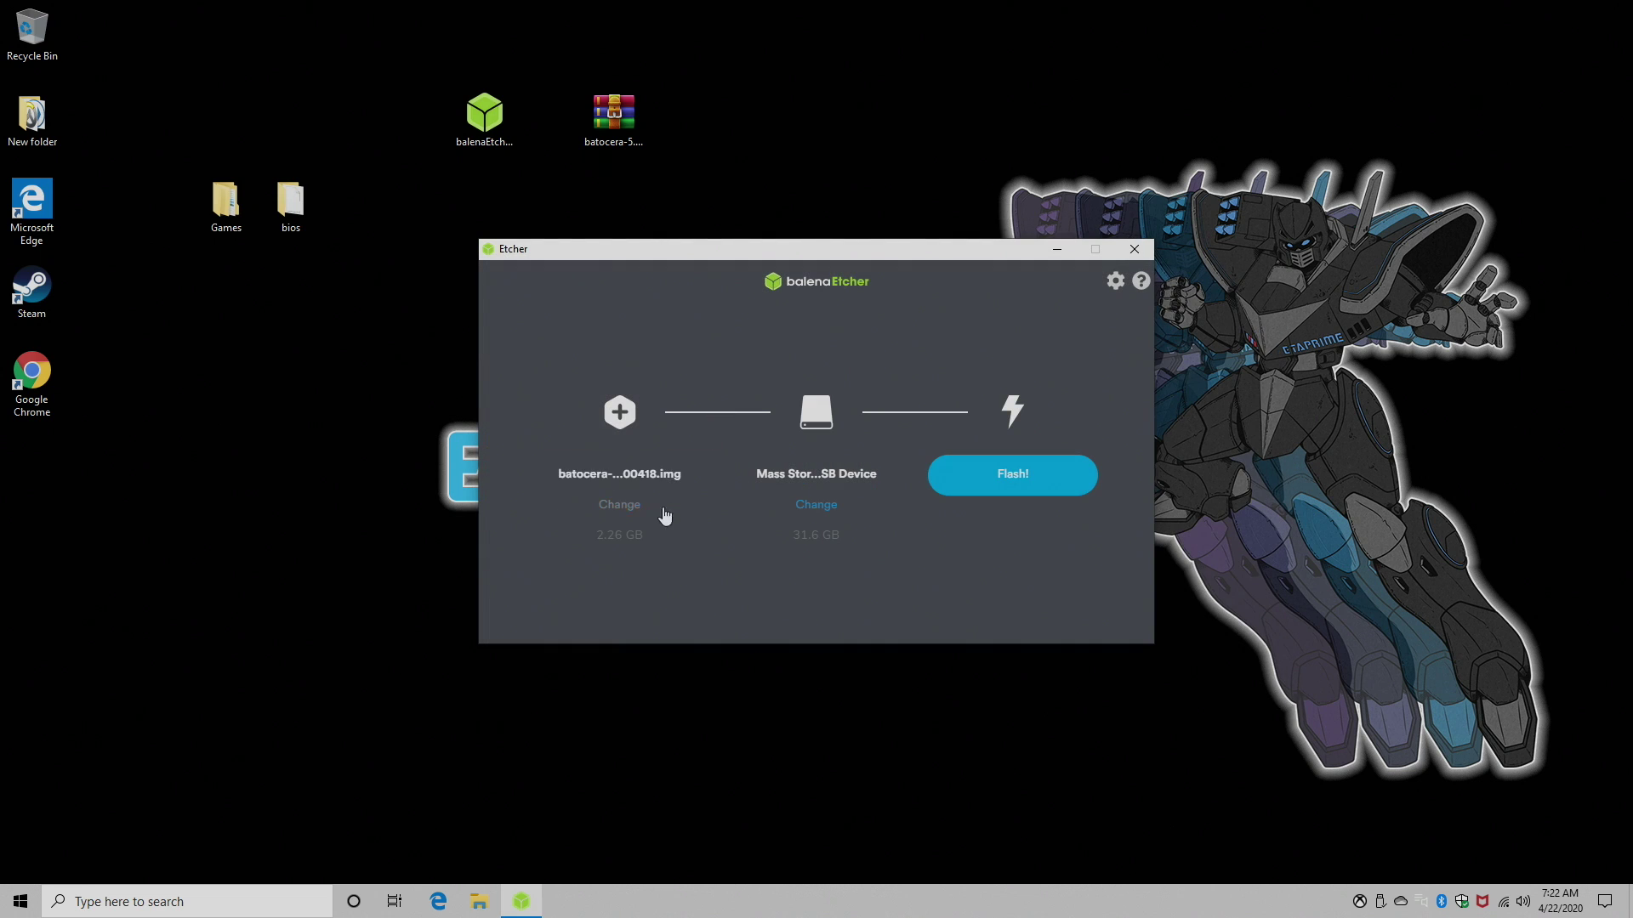
Confirm the 31.6 GB Mass Storage Device USB Device as the target, flash the image to it, and close Etcher
{"action": "left_click", "coordinate": [812, 505]}
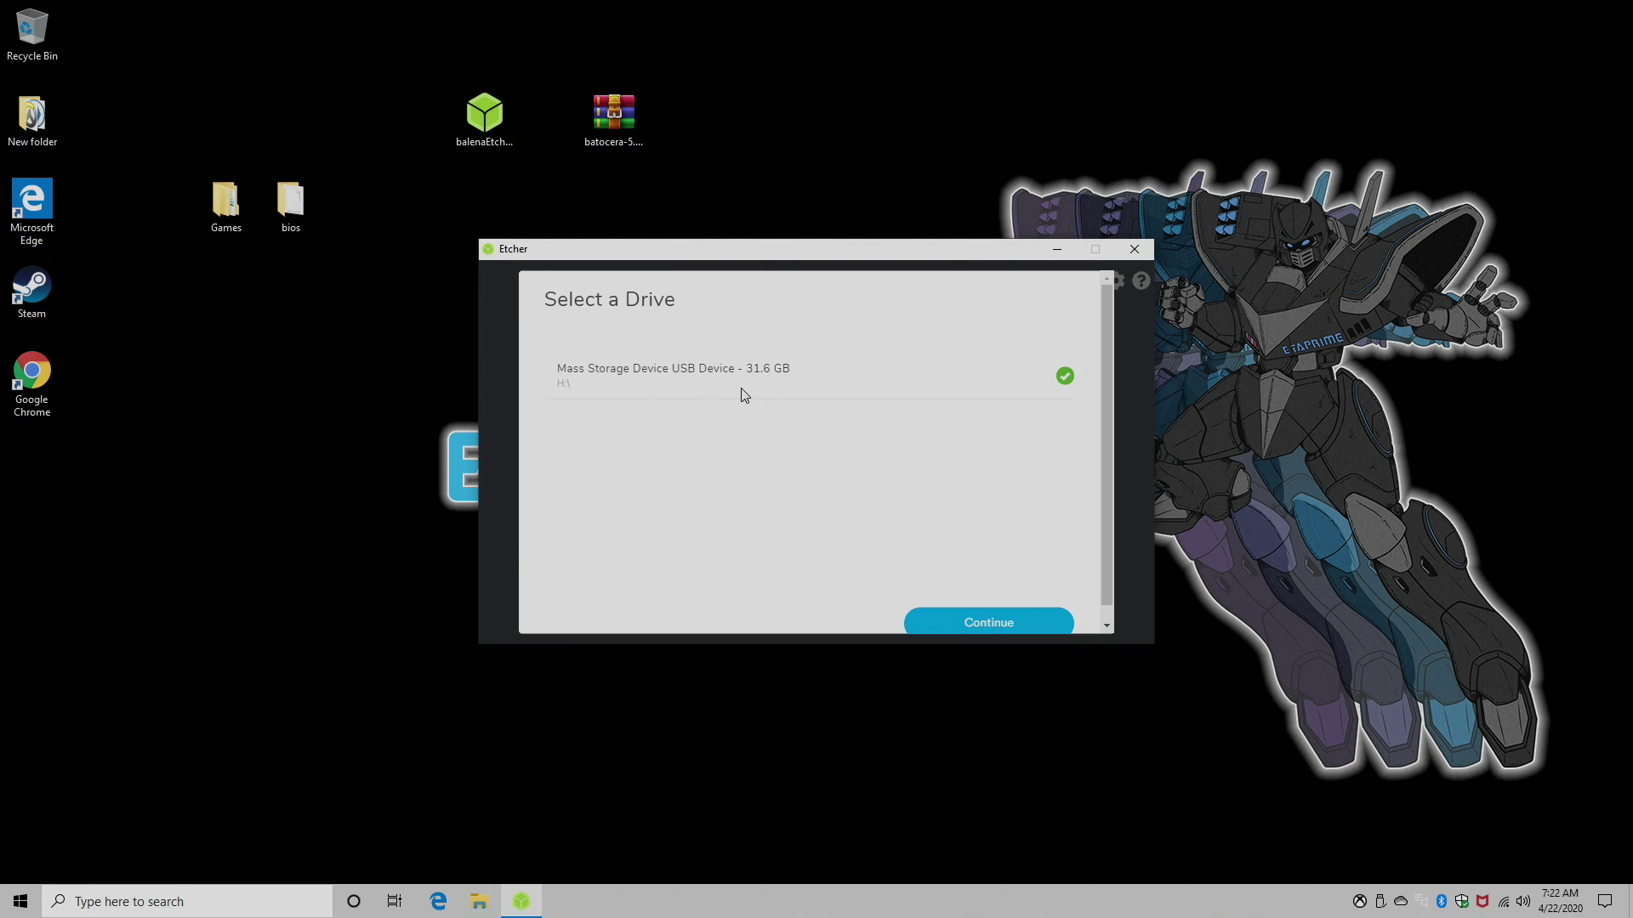
{"action": "left_click", "coordinate": [978, 625]}
{"action": "left_click", "coordinate": [972, 485]}
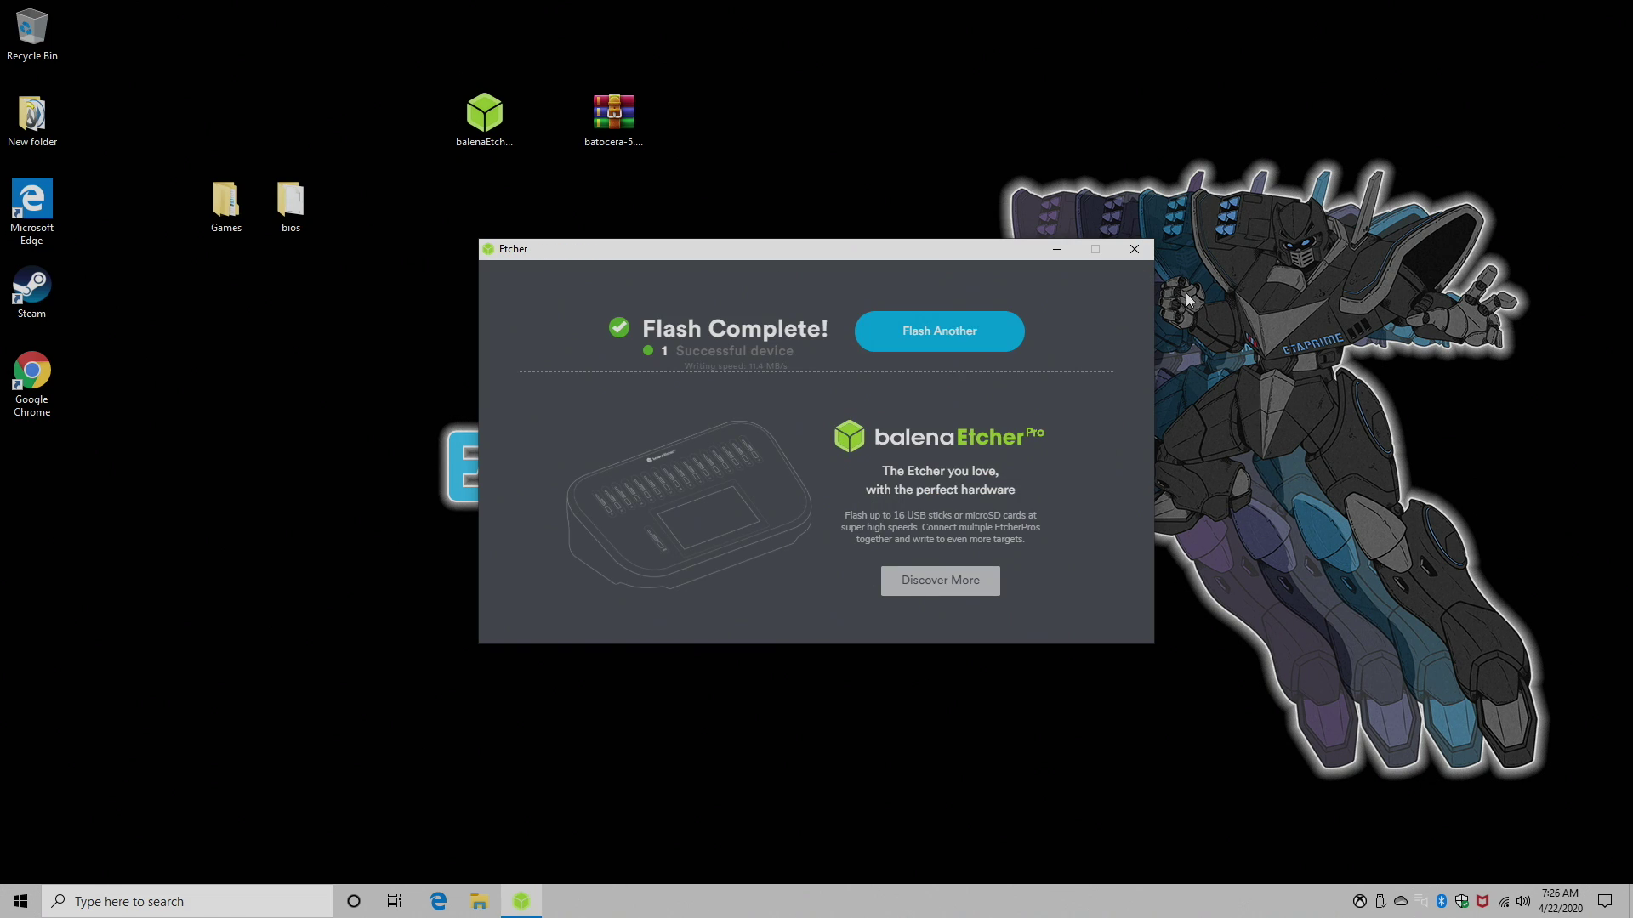
{"action": "left_click", "coordinate": [1134, 251]}
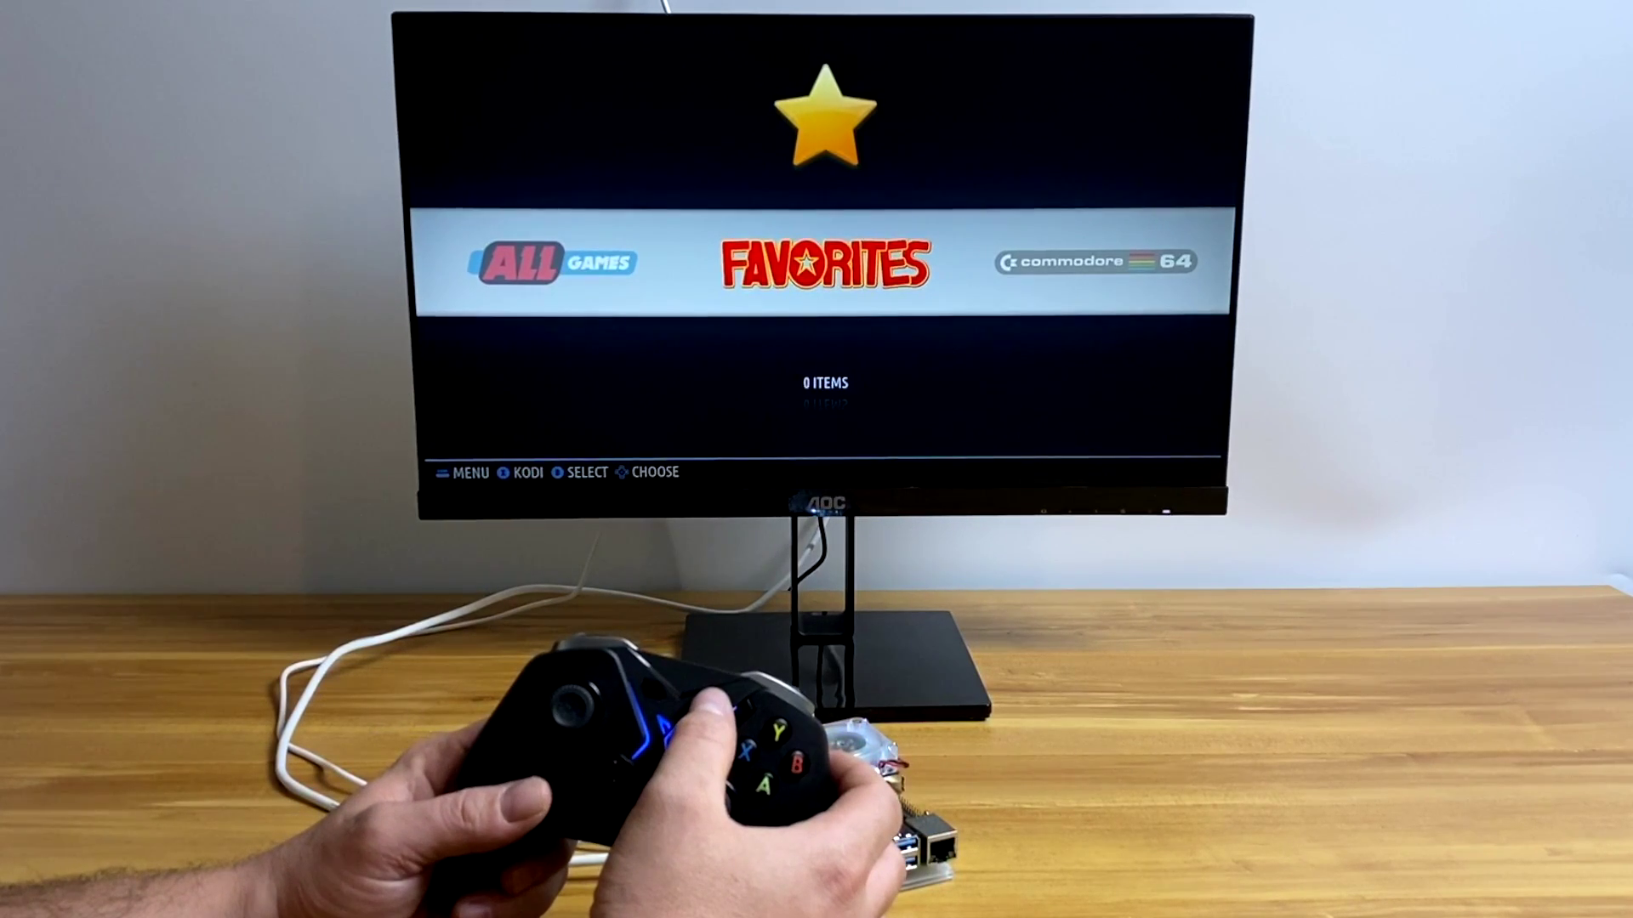
Open the controllers settings from the main menu and go to the option for pairing a Bluetooth controller
{"action": "key", "text": "F1"}
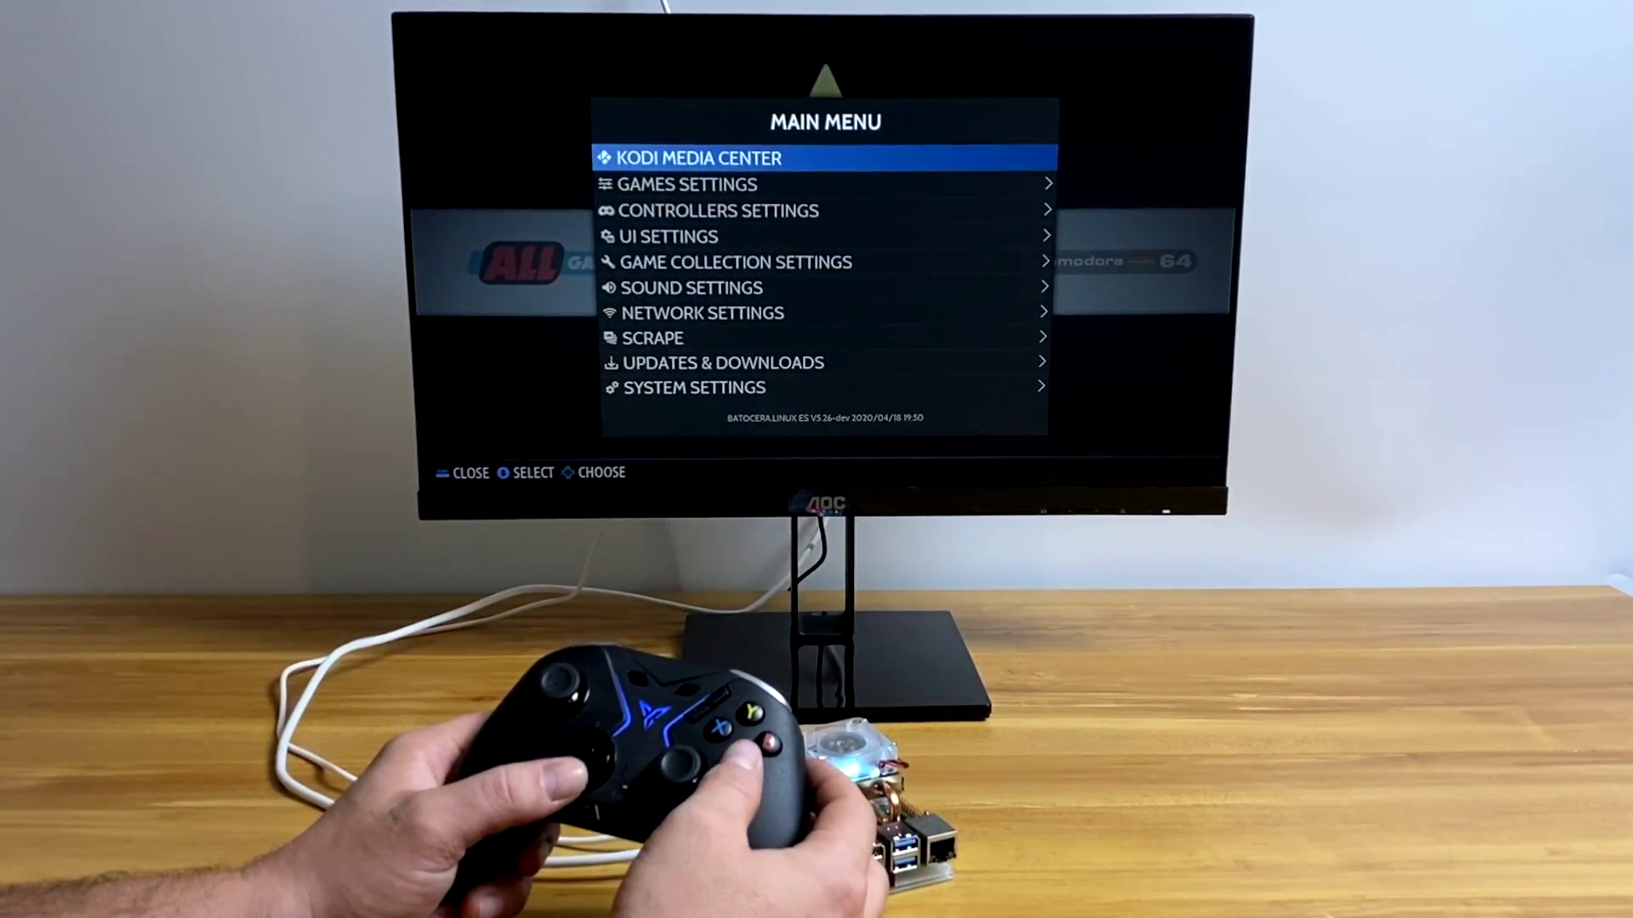
{"action": "key", "text": "Down"}
{"action": "key", "text": "Down"}
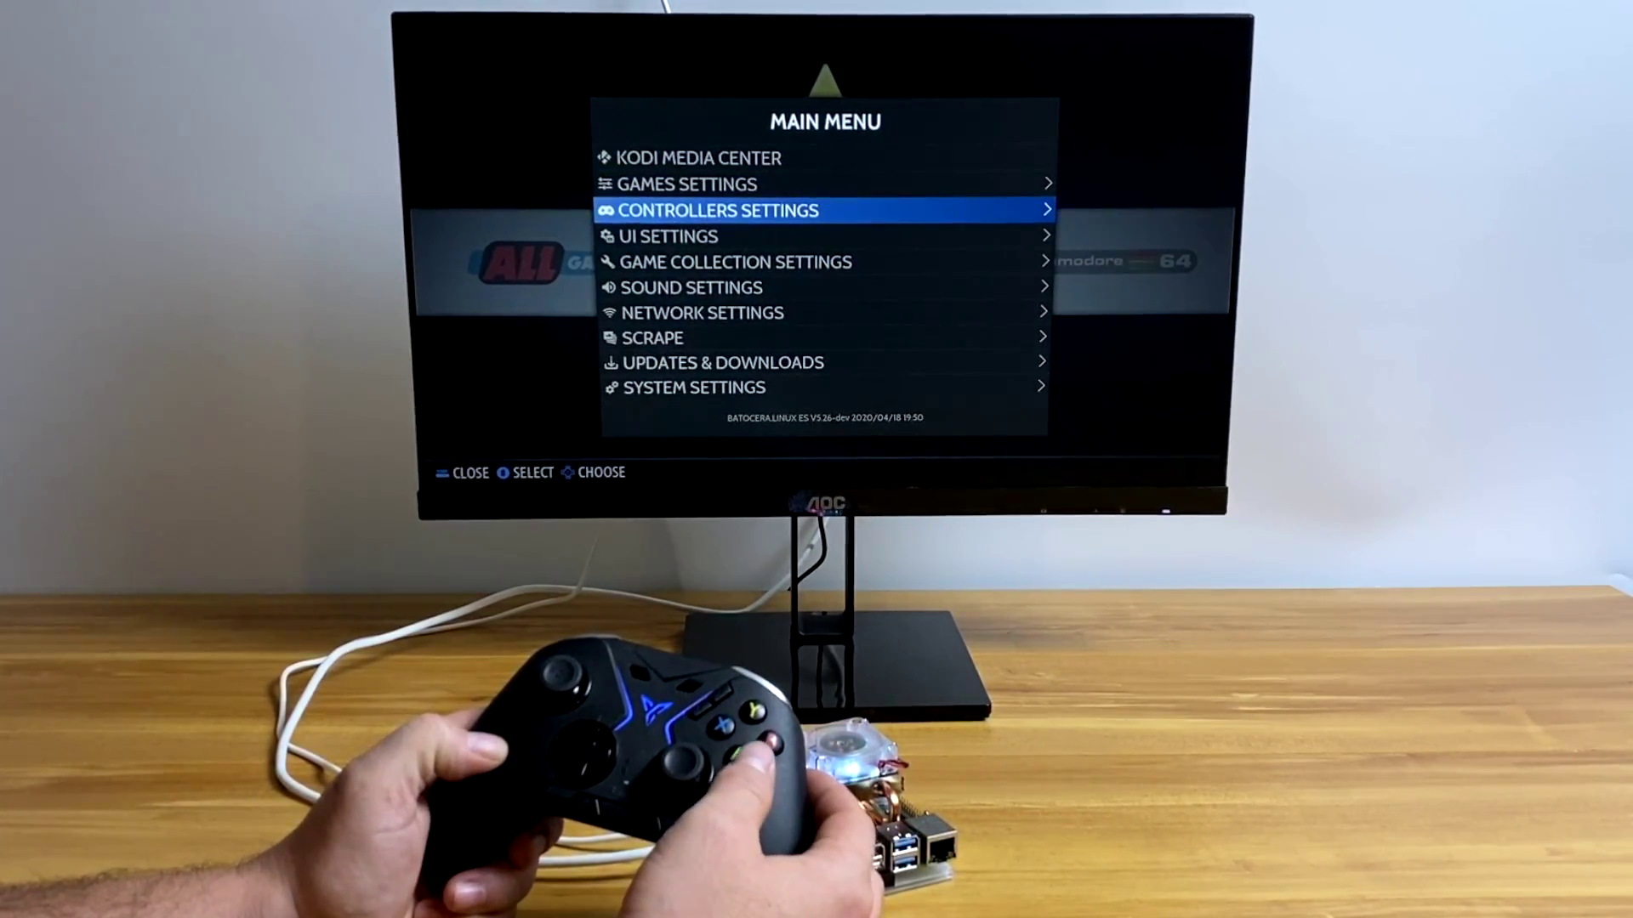
{"action": "key", "text": "Return"}
{"action": "key", "text": "Down"}
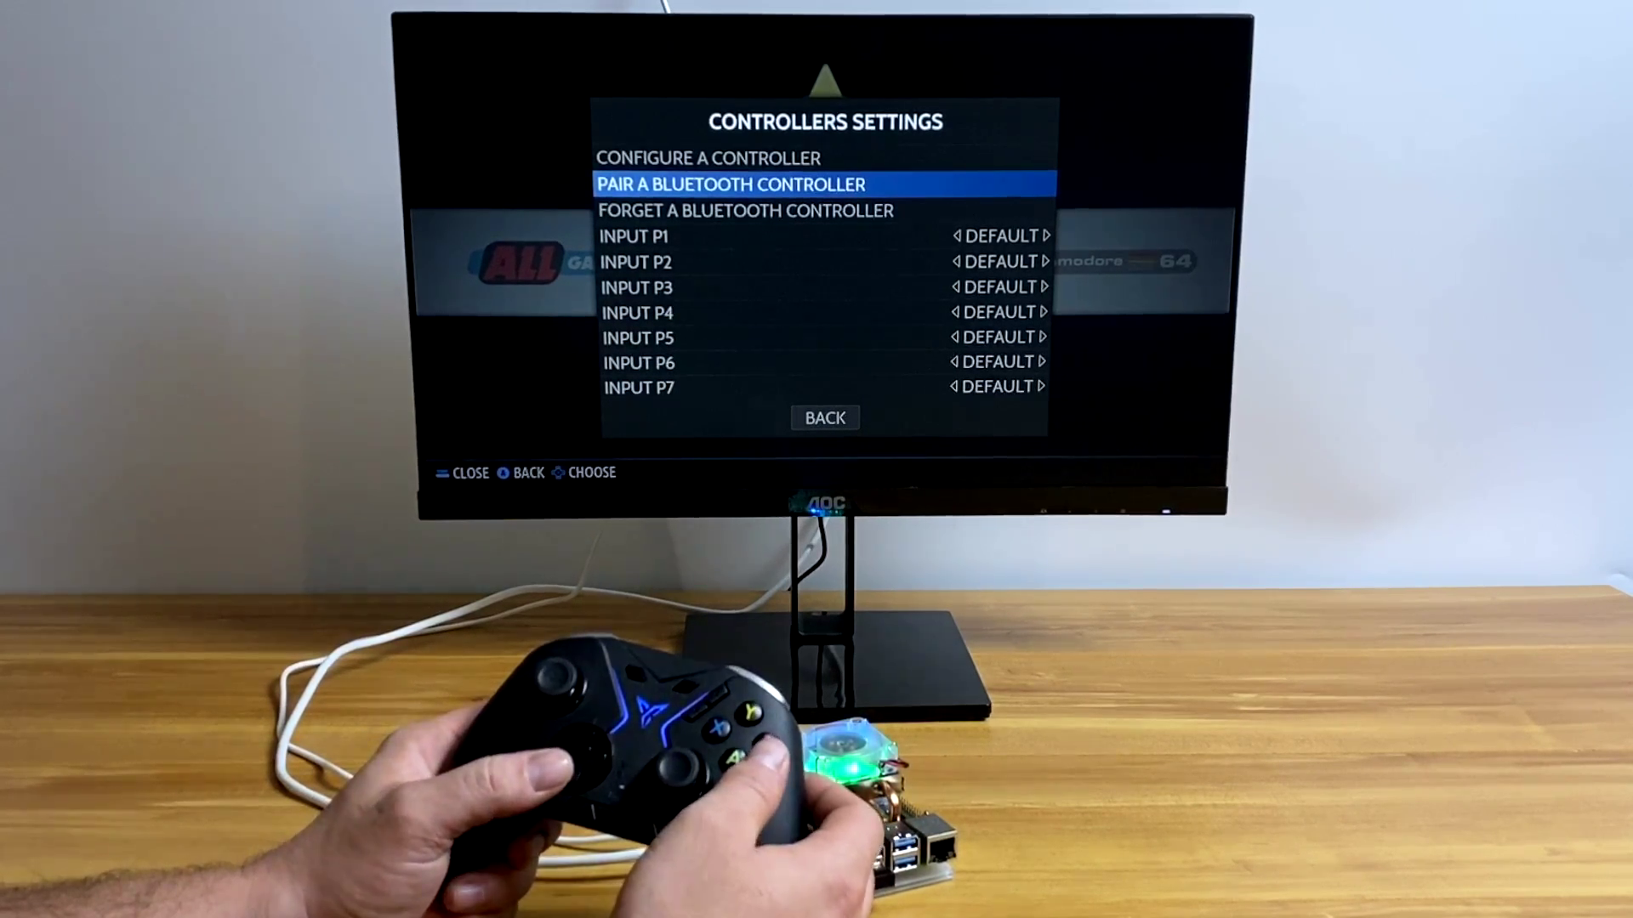
Return to the main menu, look through the entries from network settings to system settings, and close the menu
{"action": "key", "text": "Escape"}
{"action": "key", "text": "Down"}
{"action": "key", "text": "Down"}
{"action": "key", "text": "Down"}
{"action": "key", "text": "Down"}
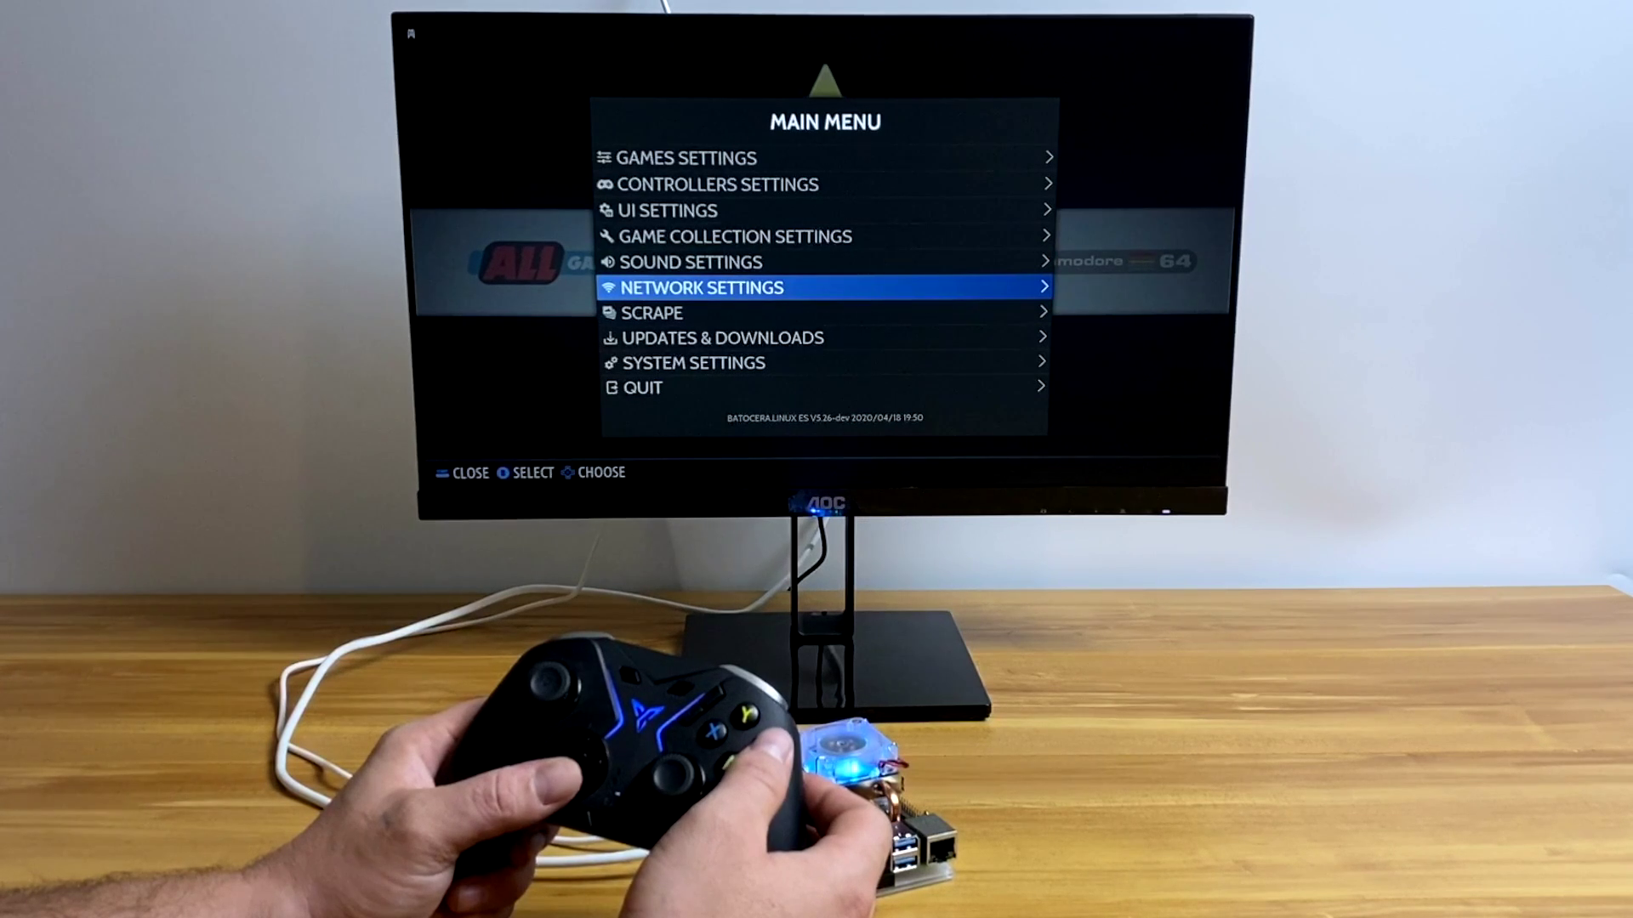
{"action": "key", "text": "Down"}
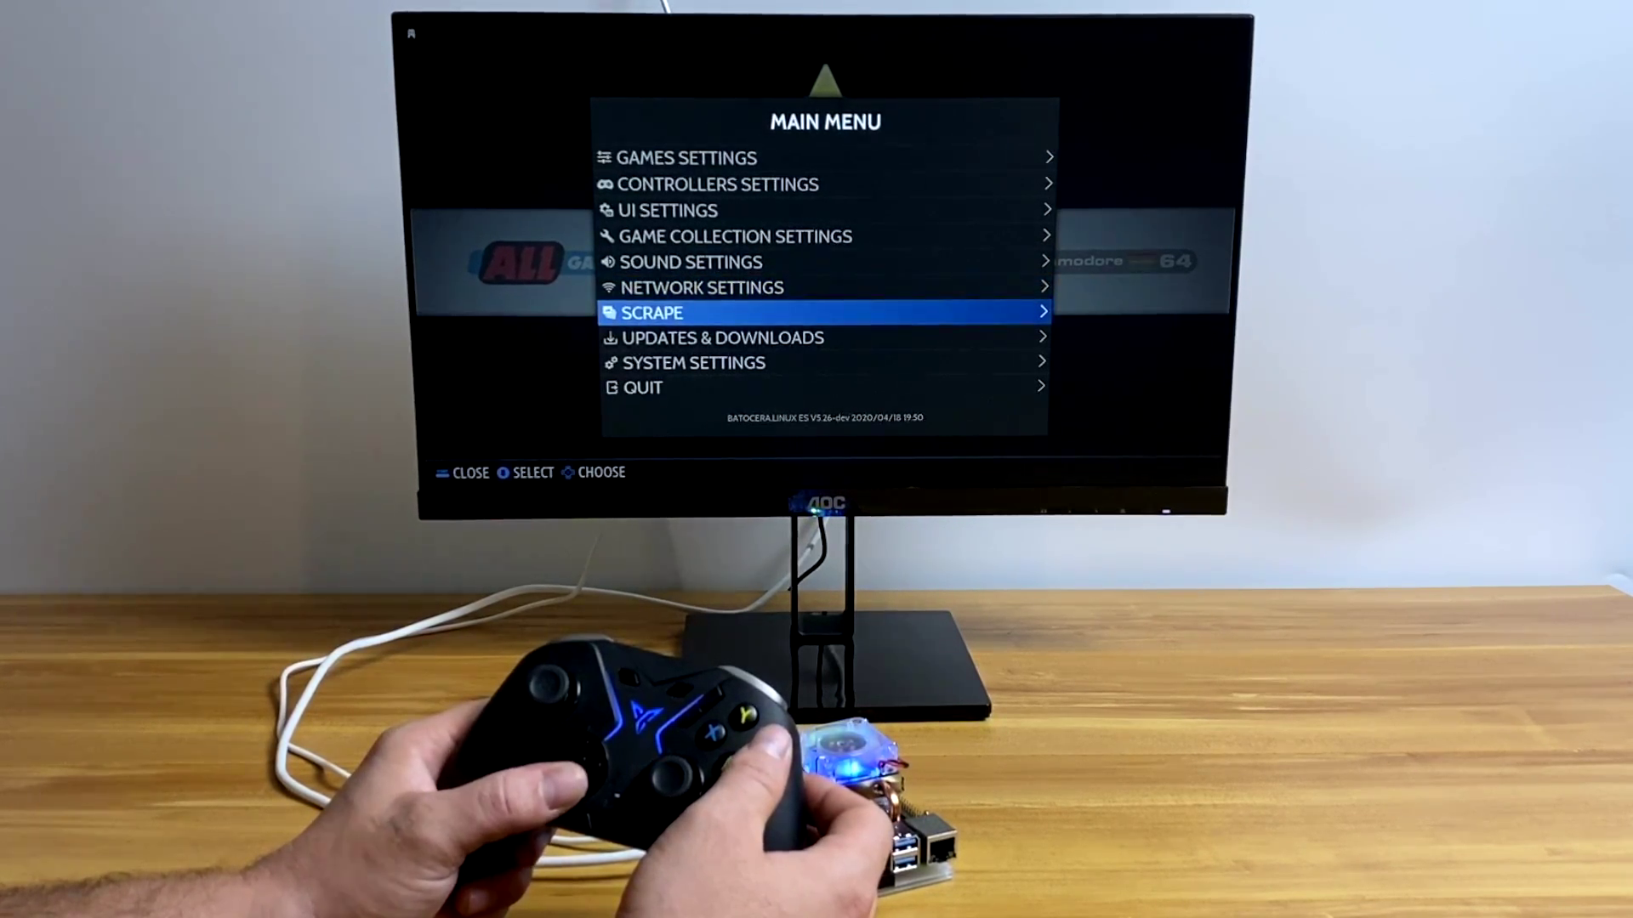
{"action": "key", "text": "Down"}
{"action": "key", "text": "Down"}
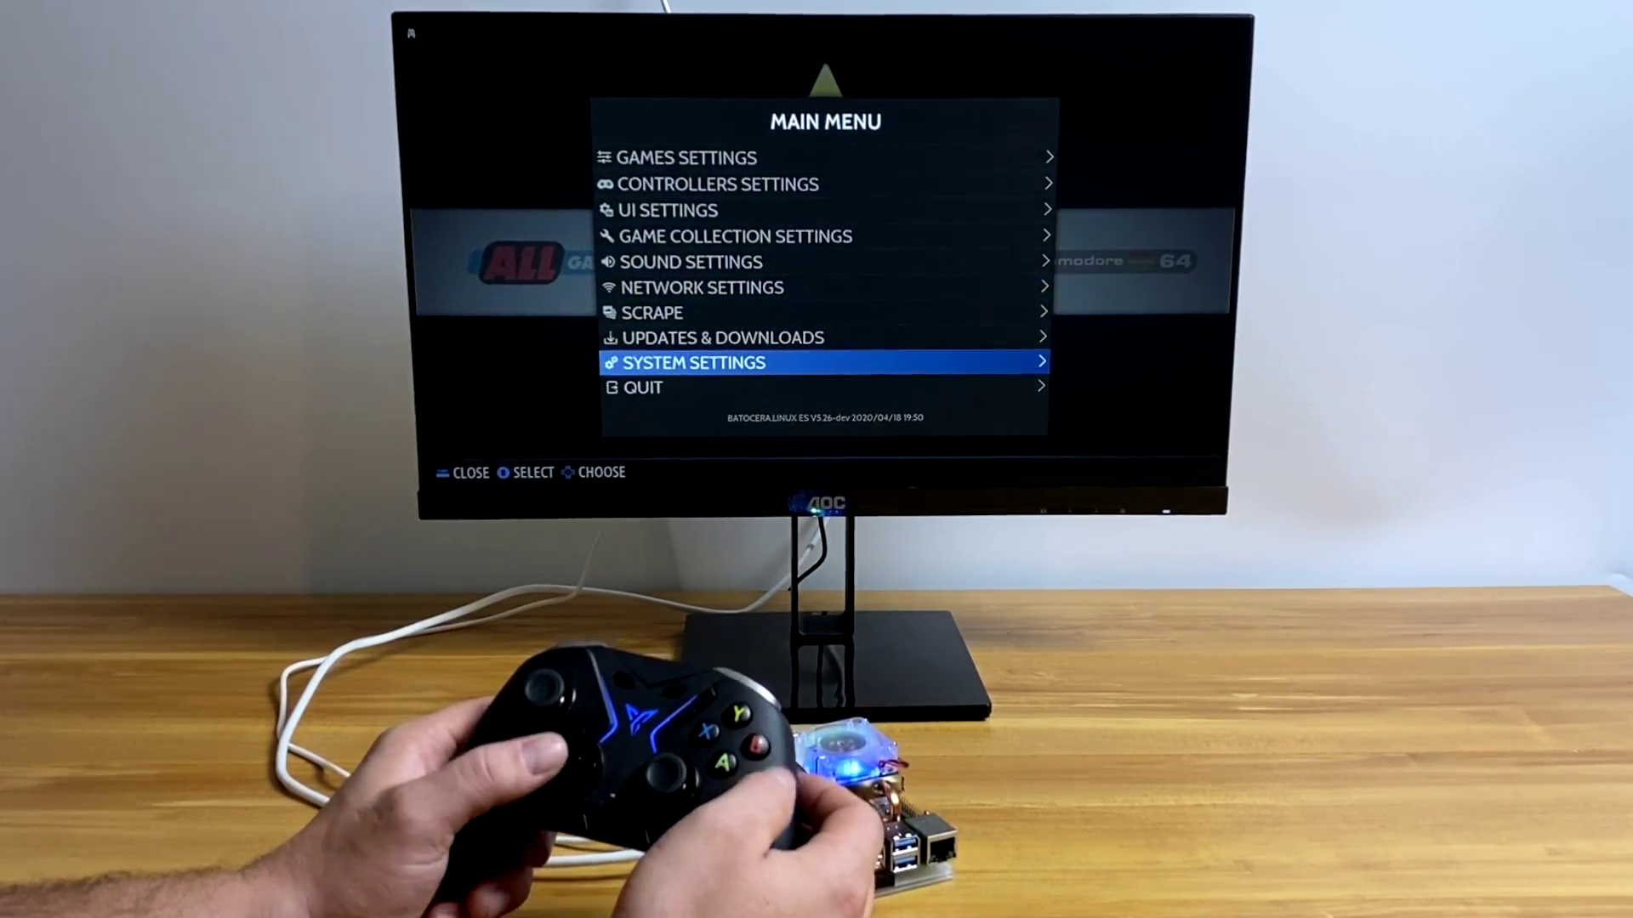
{"action": "key", "text": "Up"}
{"action": "key", "text": "Up"}
{"action": "key", "text": "Up"}
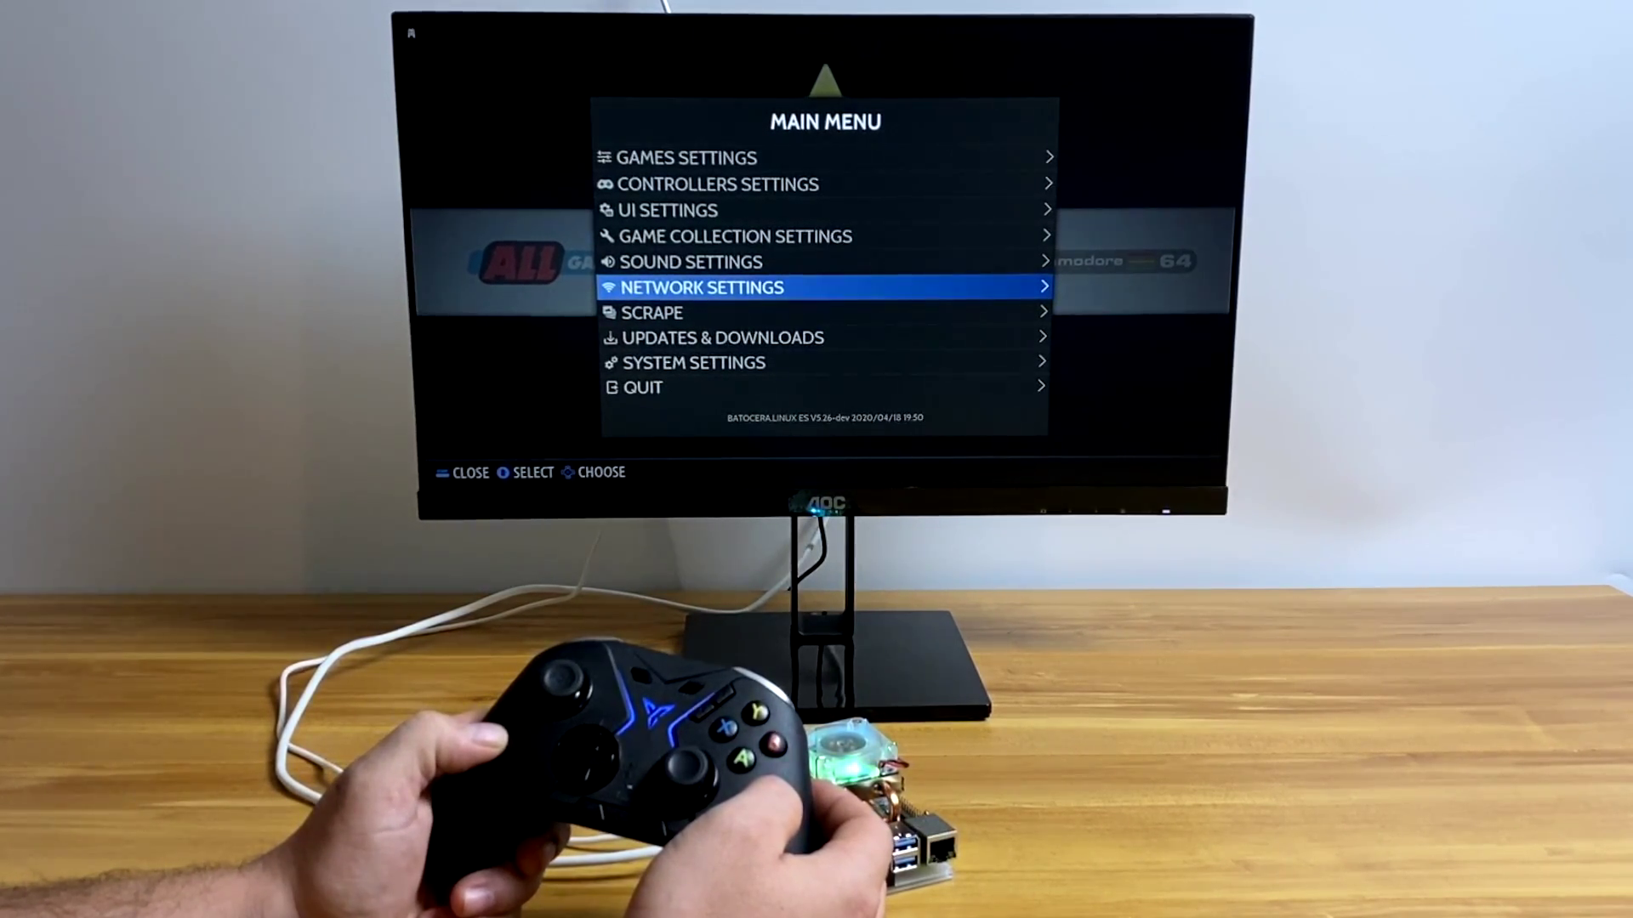
{"action": "key", "text": "Escape"}
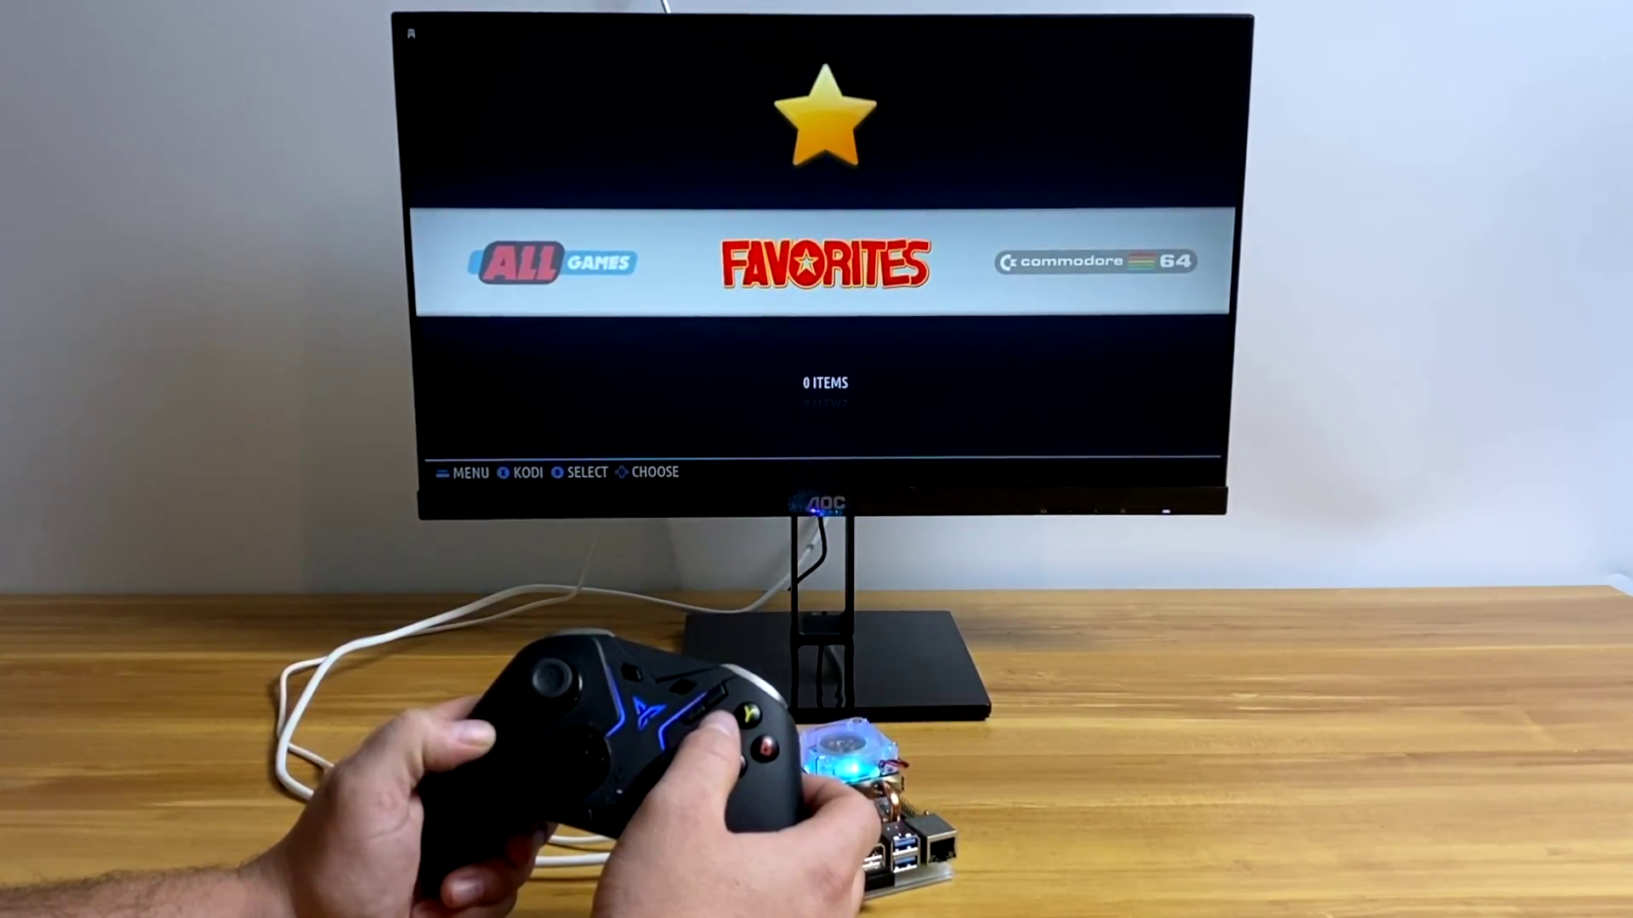
Open the network settings from the main menu and enable WiFi
{"action": "key", "text": "Escape"}
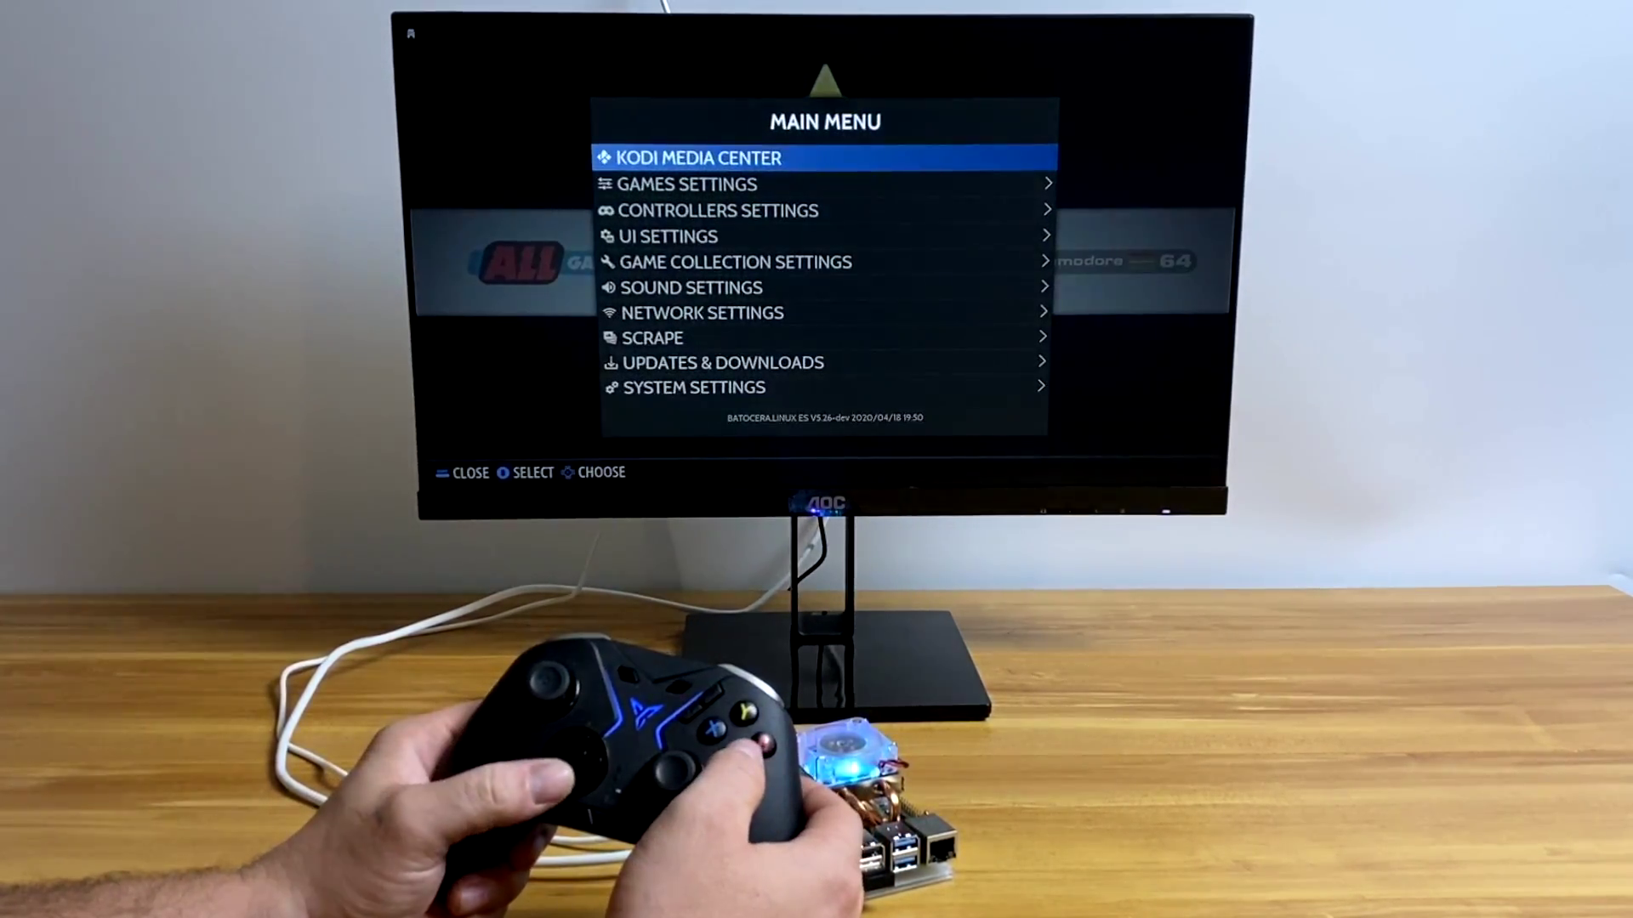
{"action": "key", "text": "Down"}
{"action": "key", "text": "Down"}
{"action": "key", "text": "Down"}
{"action": "key", "text": "Down"}
{"action": "key", "text": "Down"}
{"action": "key", "text": "Down"}
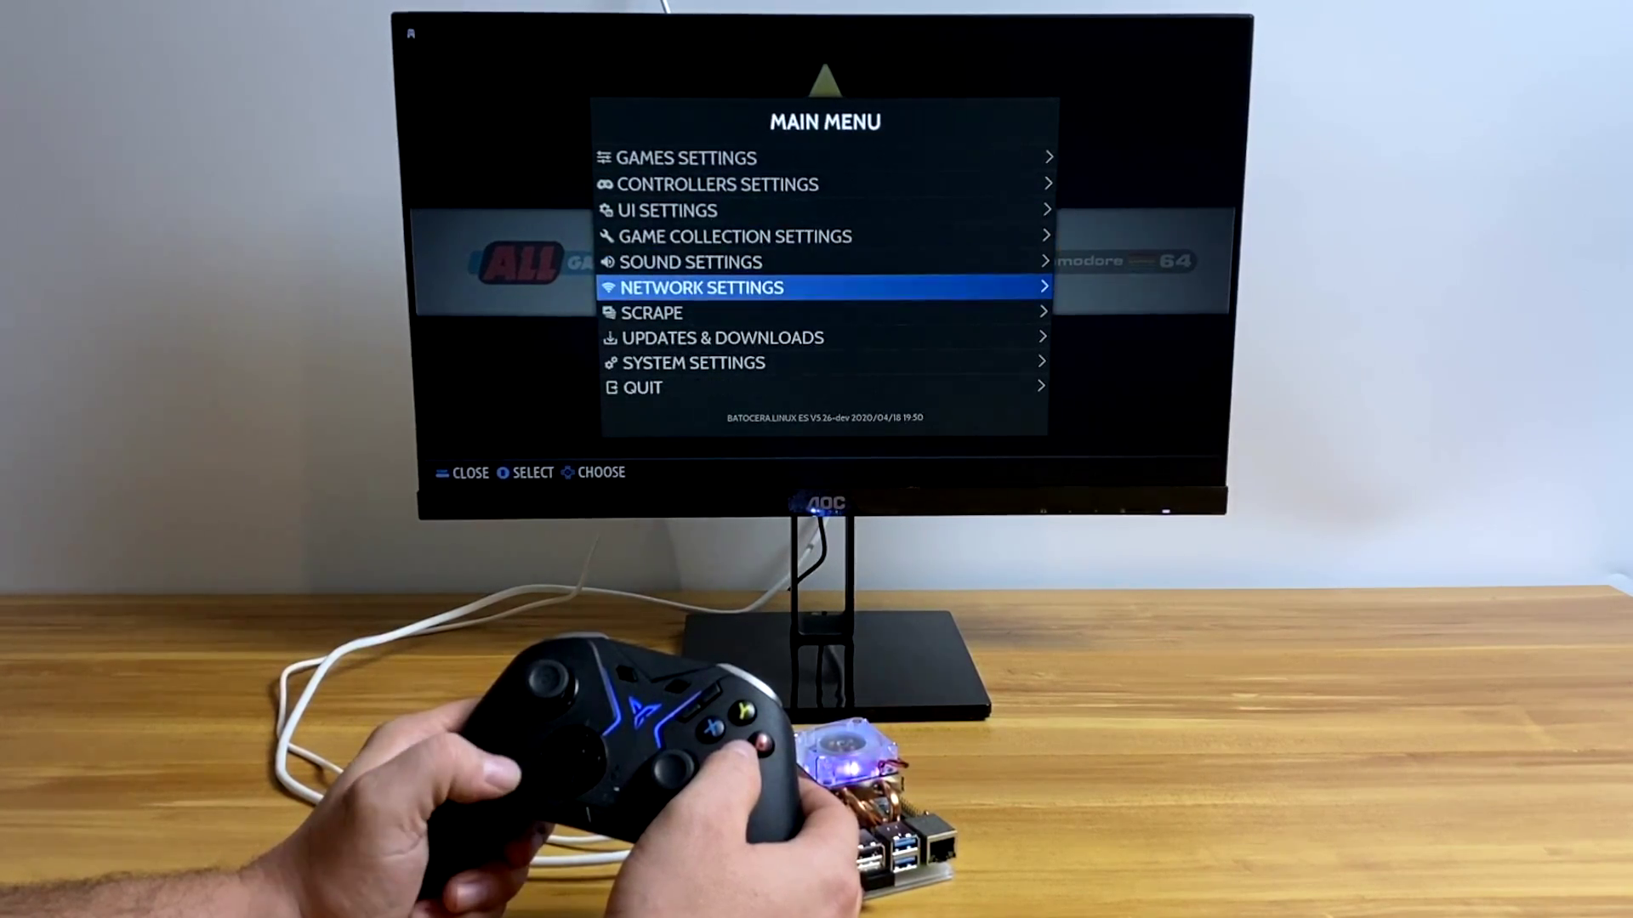
{"action": "key", "text": "Return"}
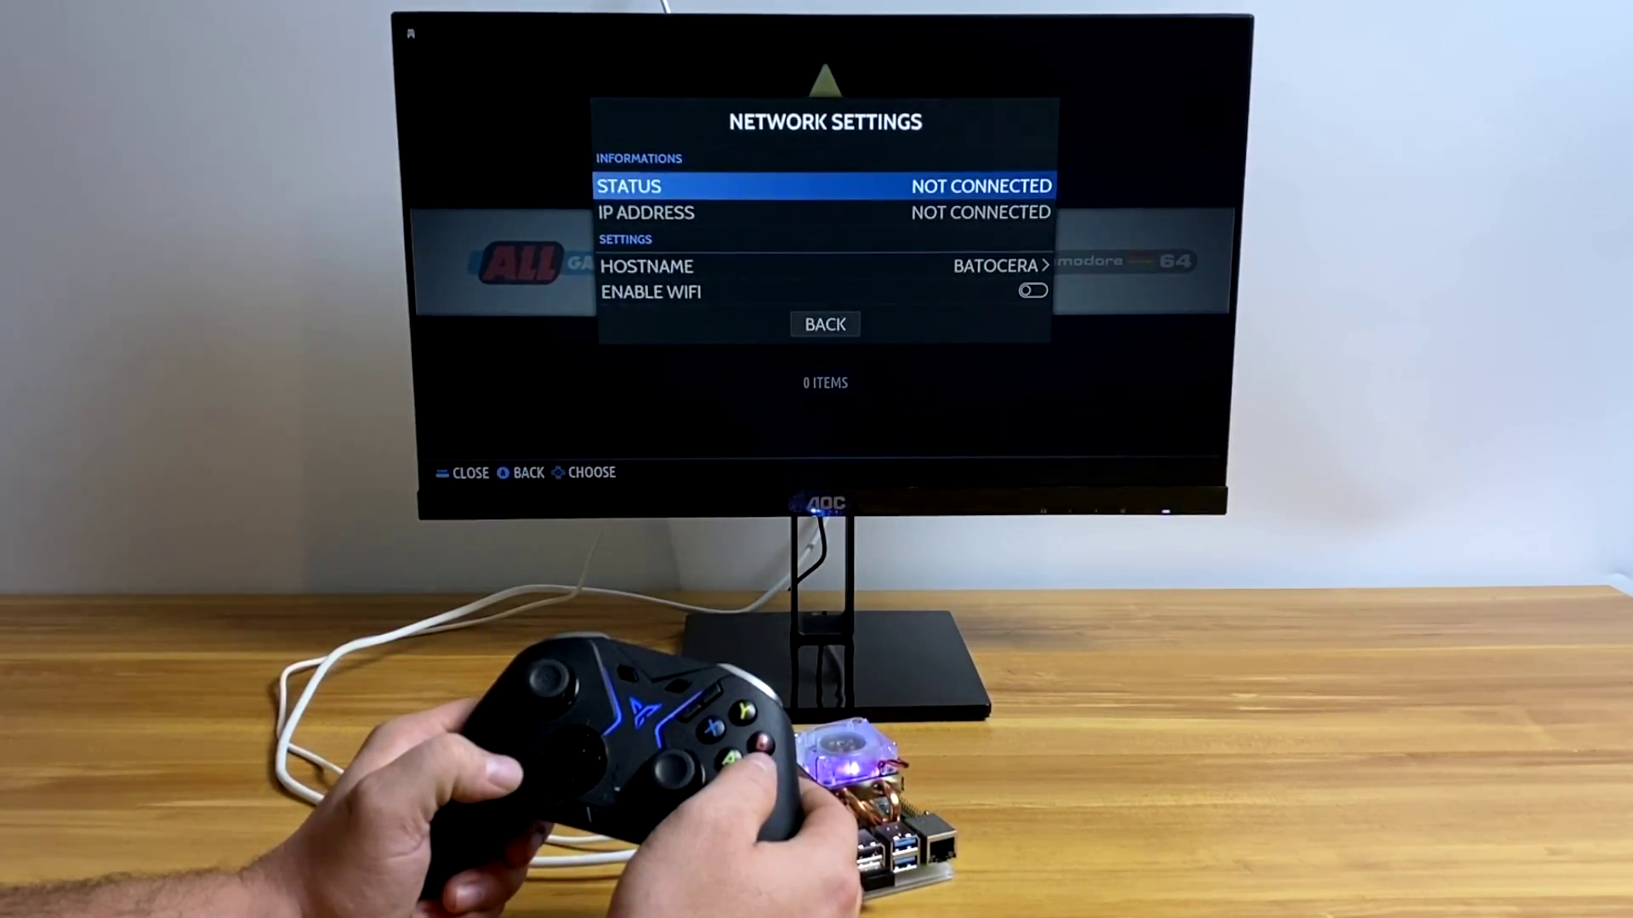
{"action": "key", "text": "Down"}
{"action": "key", "text": "Down"}
{"action": "key", "text": "Down"}
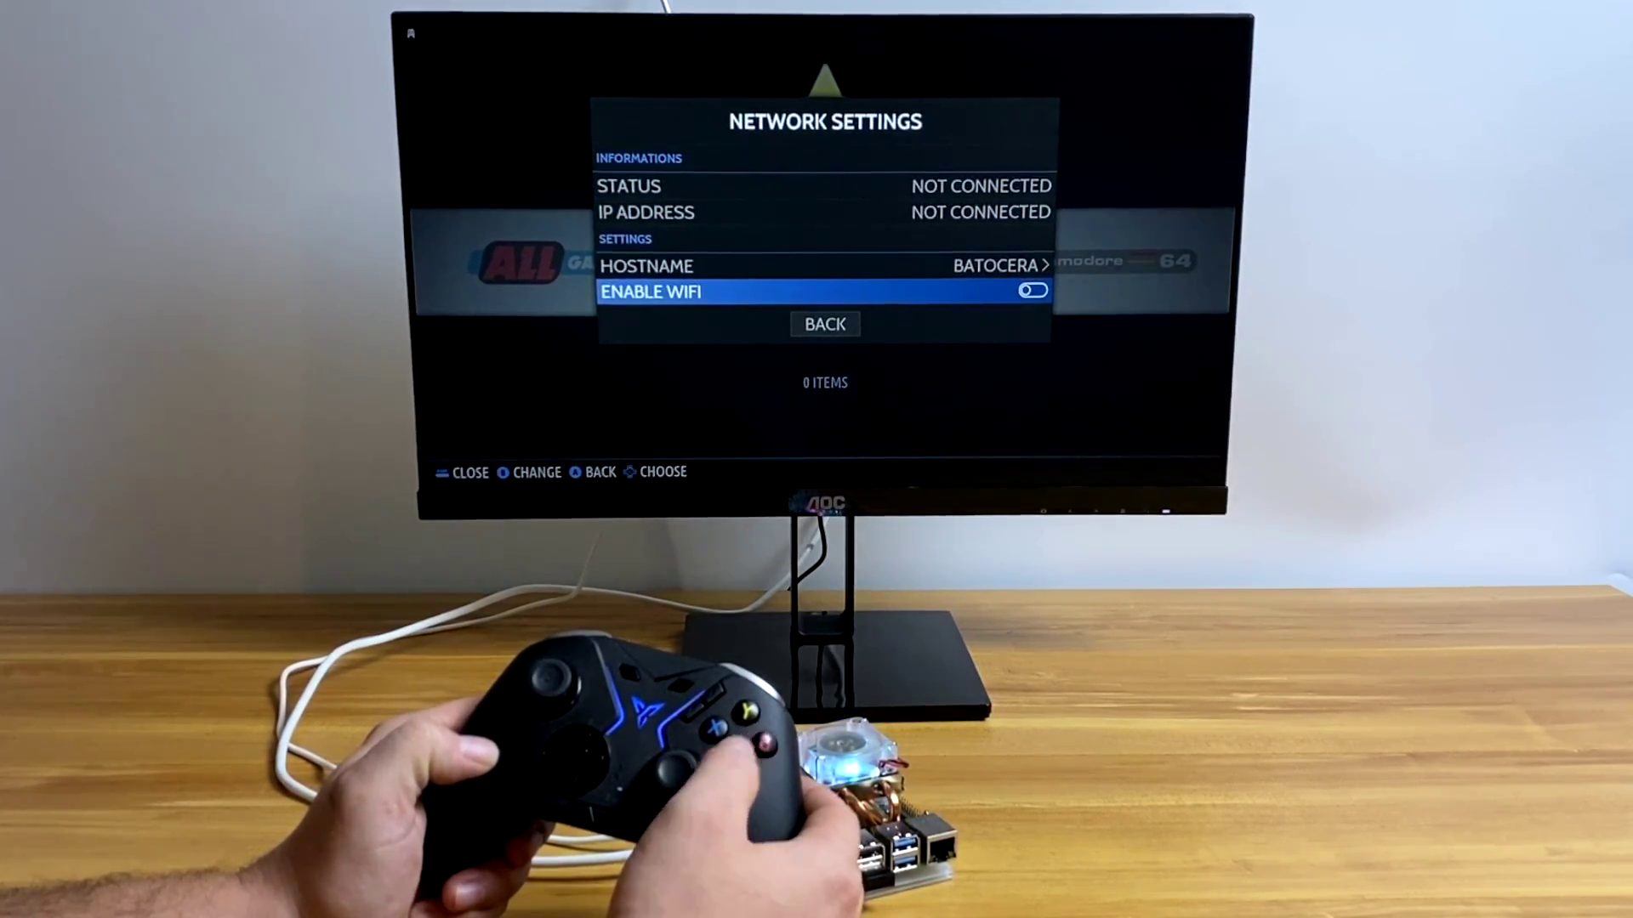
{"action": "key", "text": "Return"}
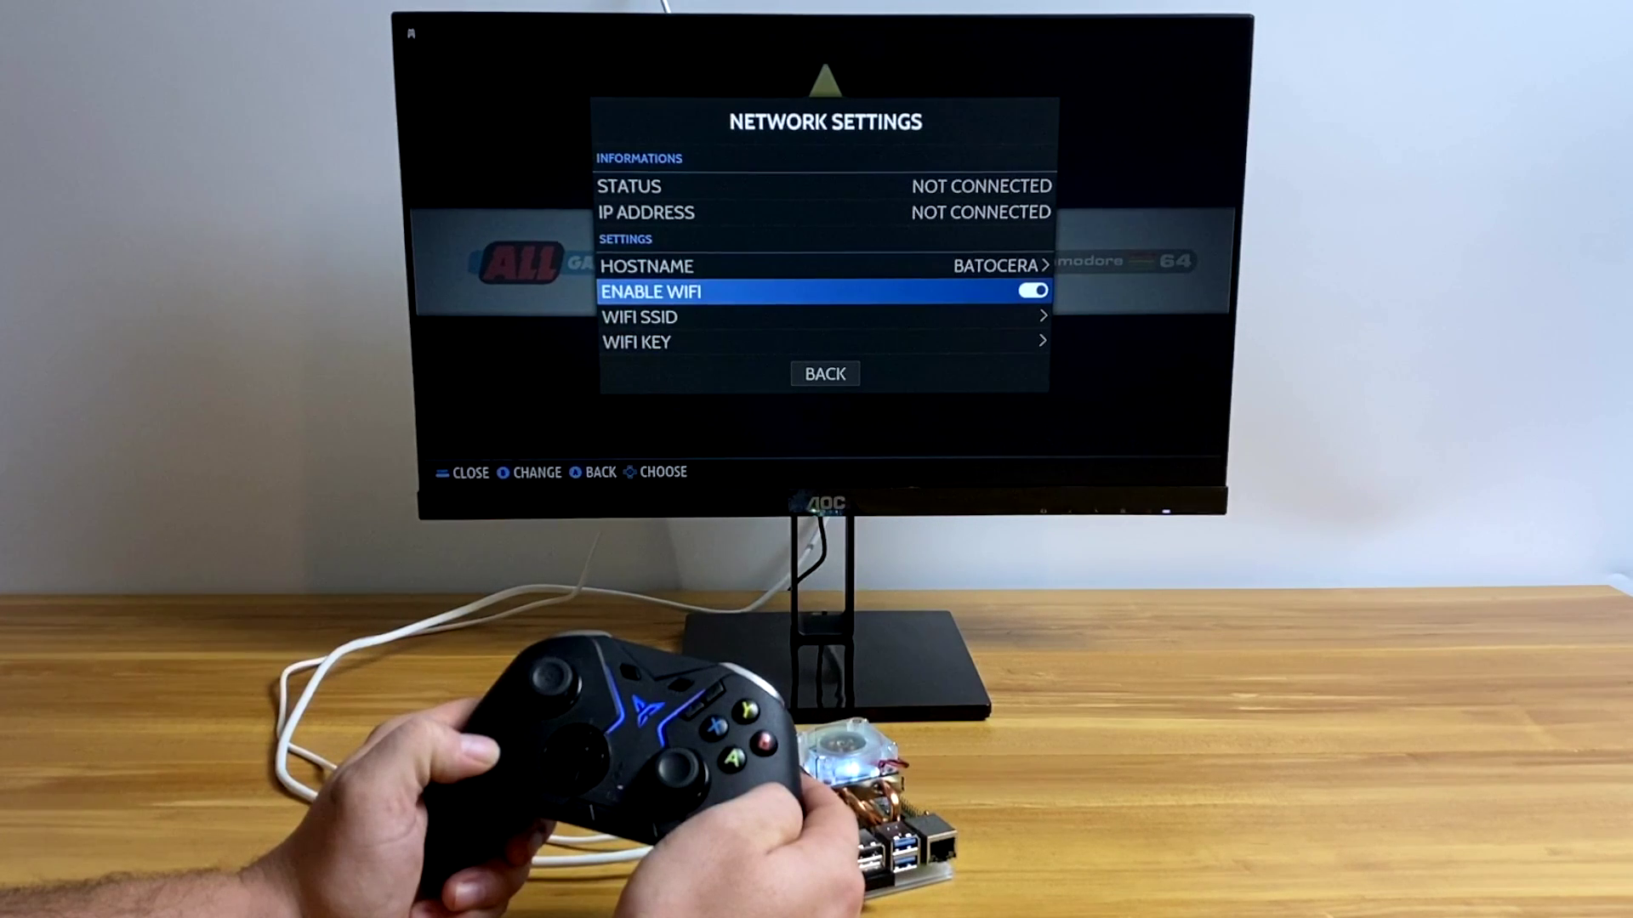
Open the WiFi SSID list, refresh the search for networks, and look through the available network names
{"action": "key", "text": "Down"}
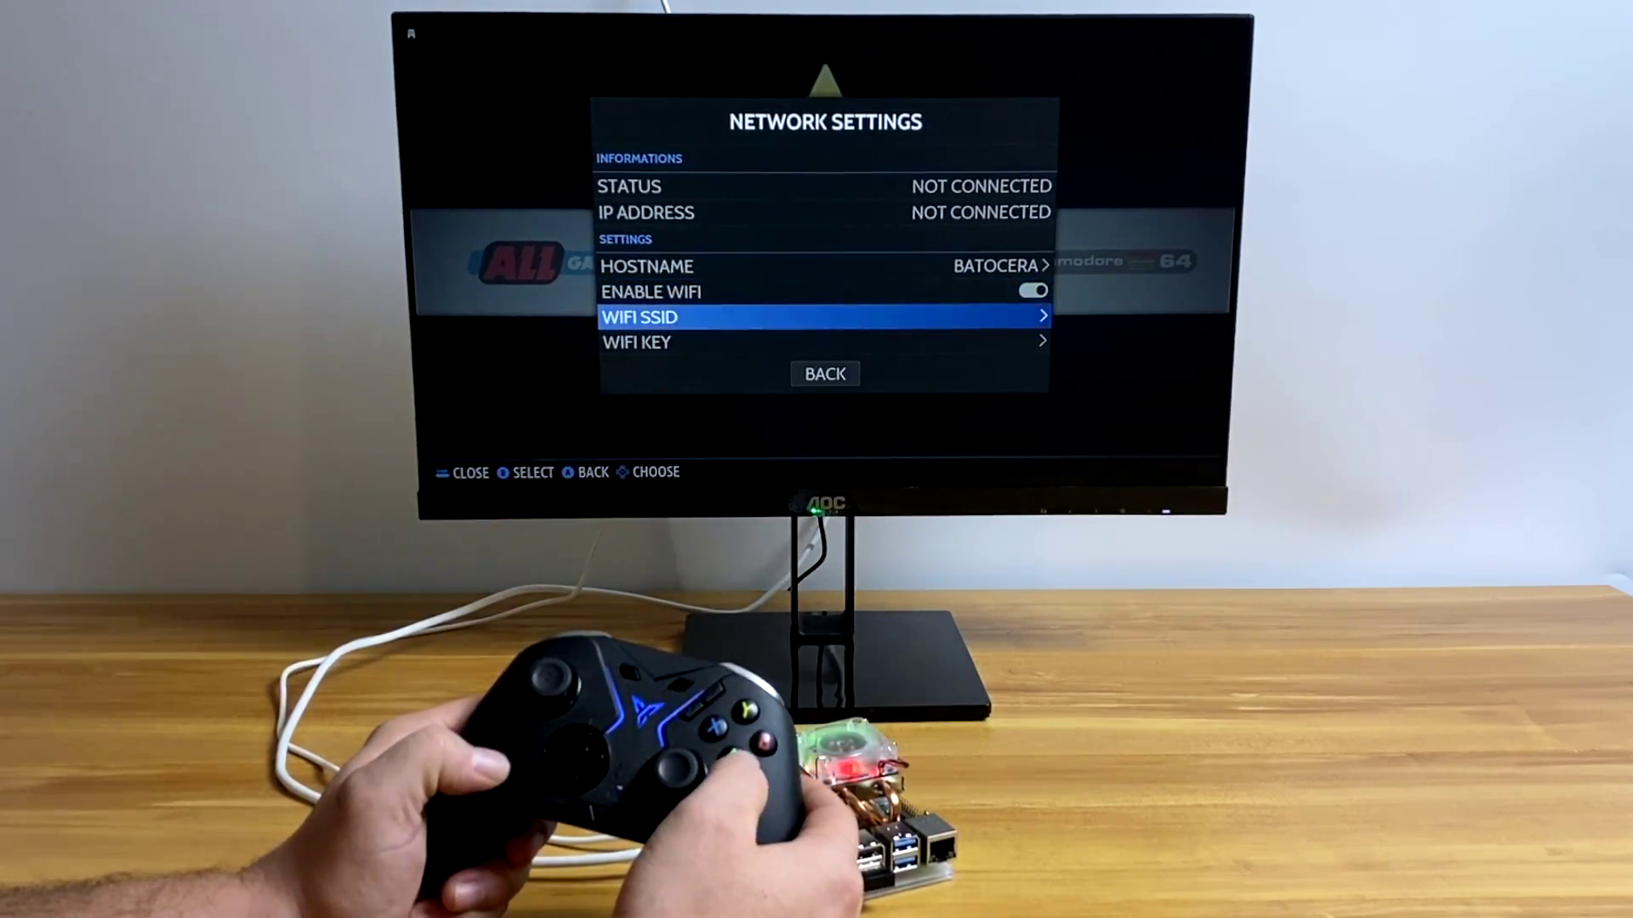
{"action": "key", "text": "Return"}
{"action": "key", "text": "Down"}
{"action": "key", "text": "Down"}
{"action": "key", "text": "Down"}
{"action": "key", "text": "Down"}
{"action": "key", "text": "Down"}
{"action": "key", "text": "Down"}
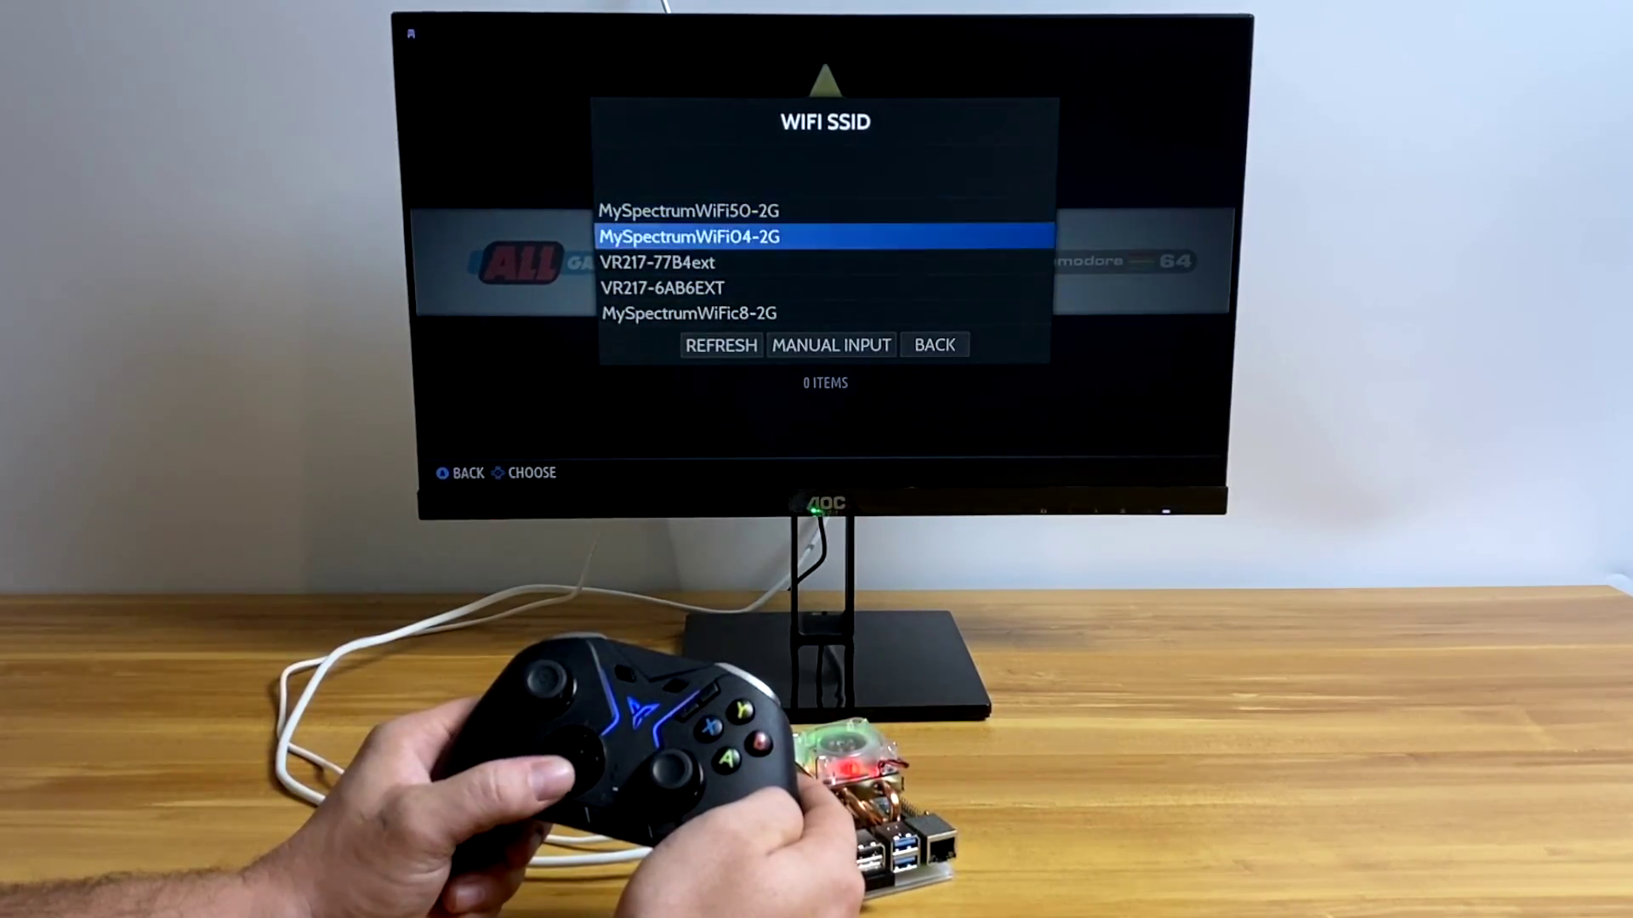
{"action": "key", "text": "Return"}
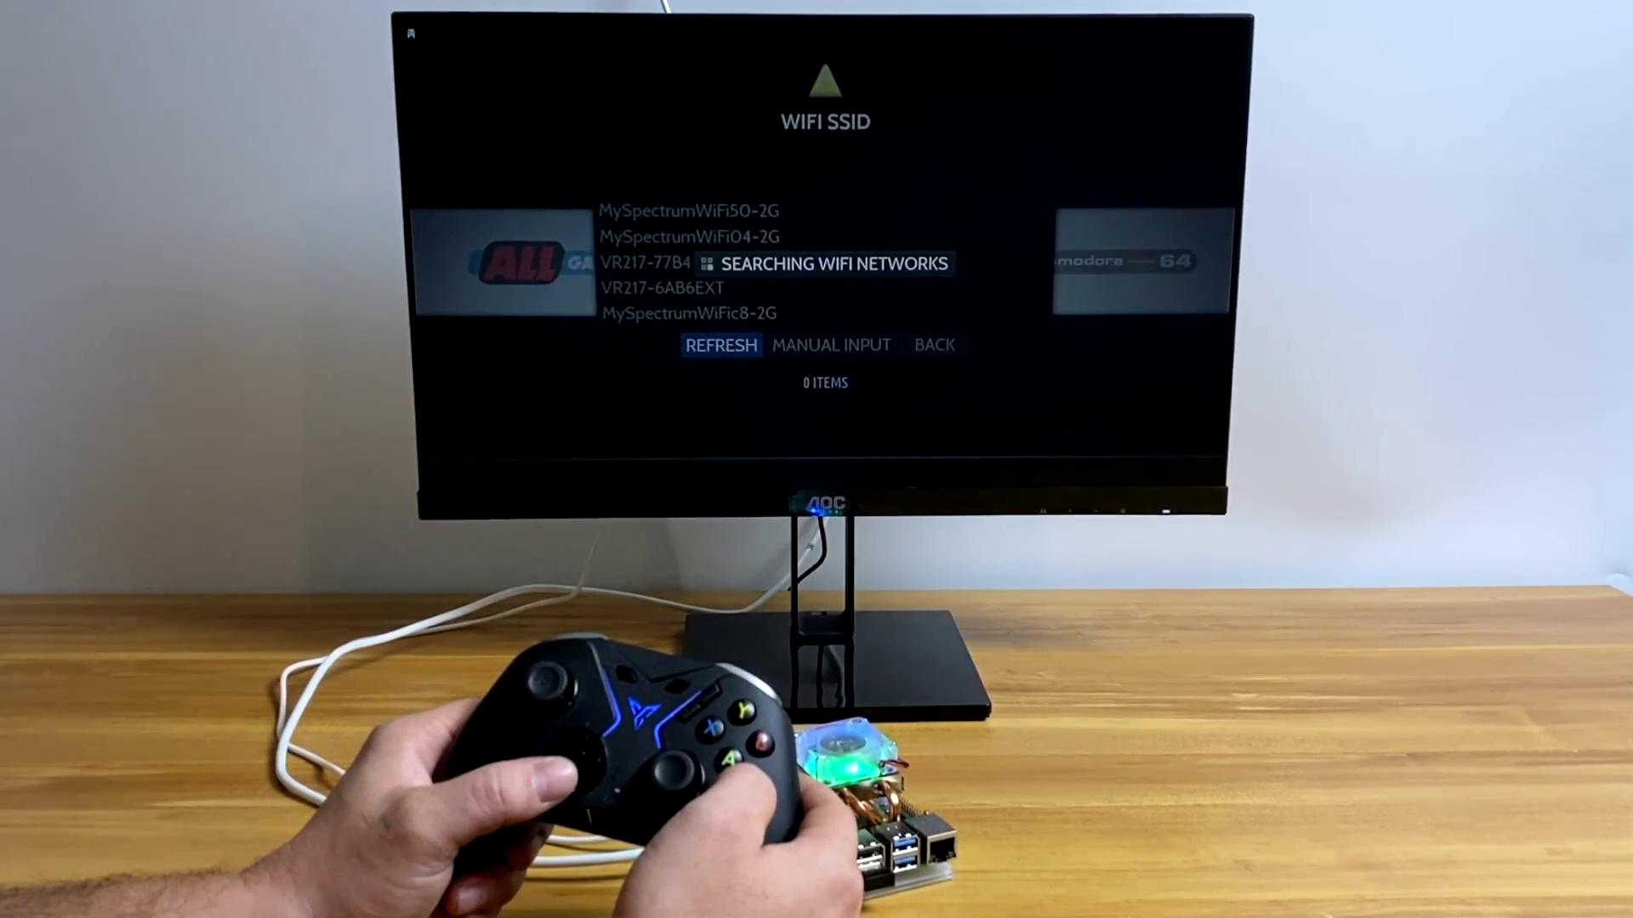
{"action": "key", "text": "Down"}
{"action": "key", "text": "Down"}
{"action": "key", "text": "Down"}
{"action": "key", "text": "Down"}
{"action": "key", "text": "Down"}
{"action": "key", "text": "Down"}
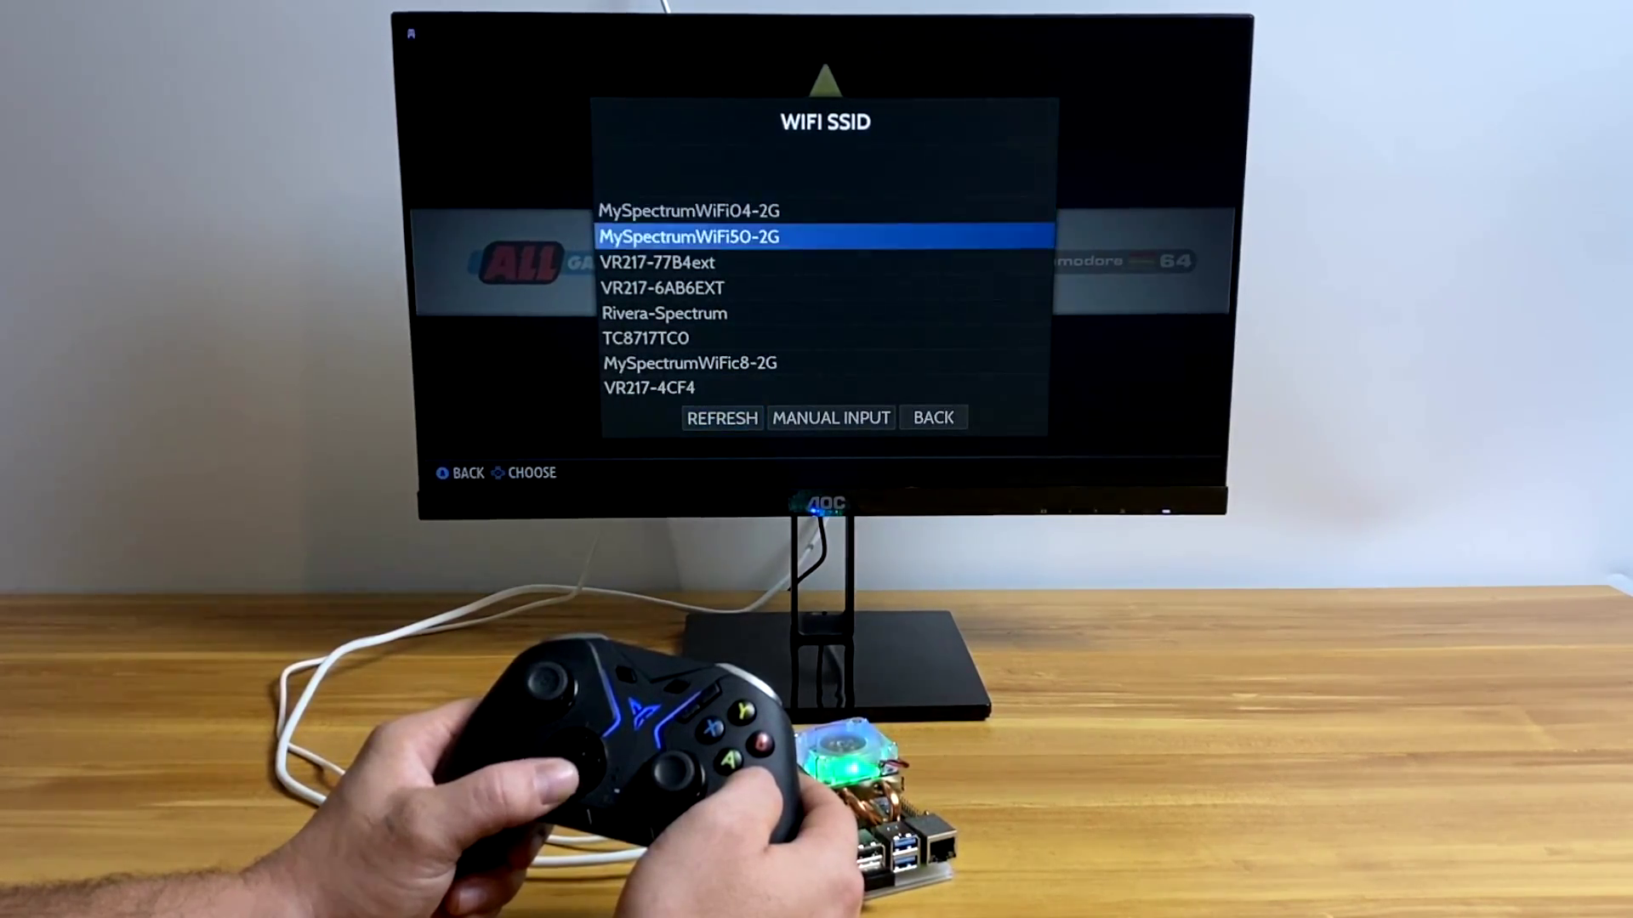
{"action": "key", "text": "Down"}
{"action": "key", "text": "Down"}
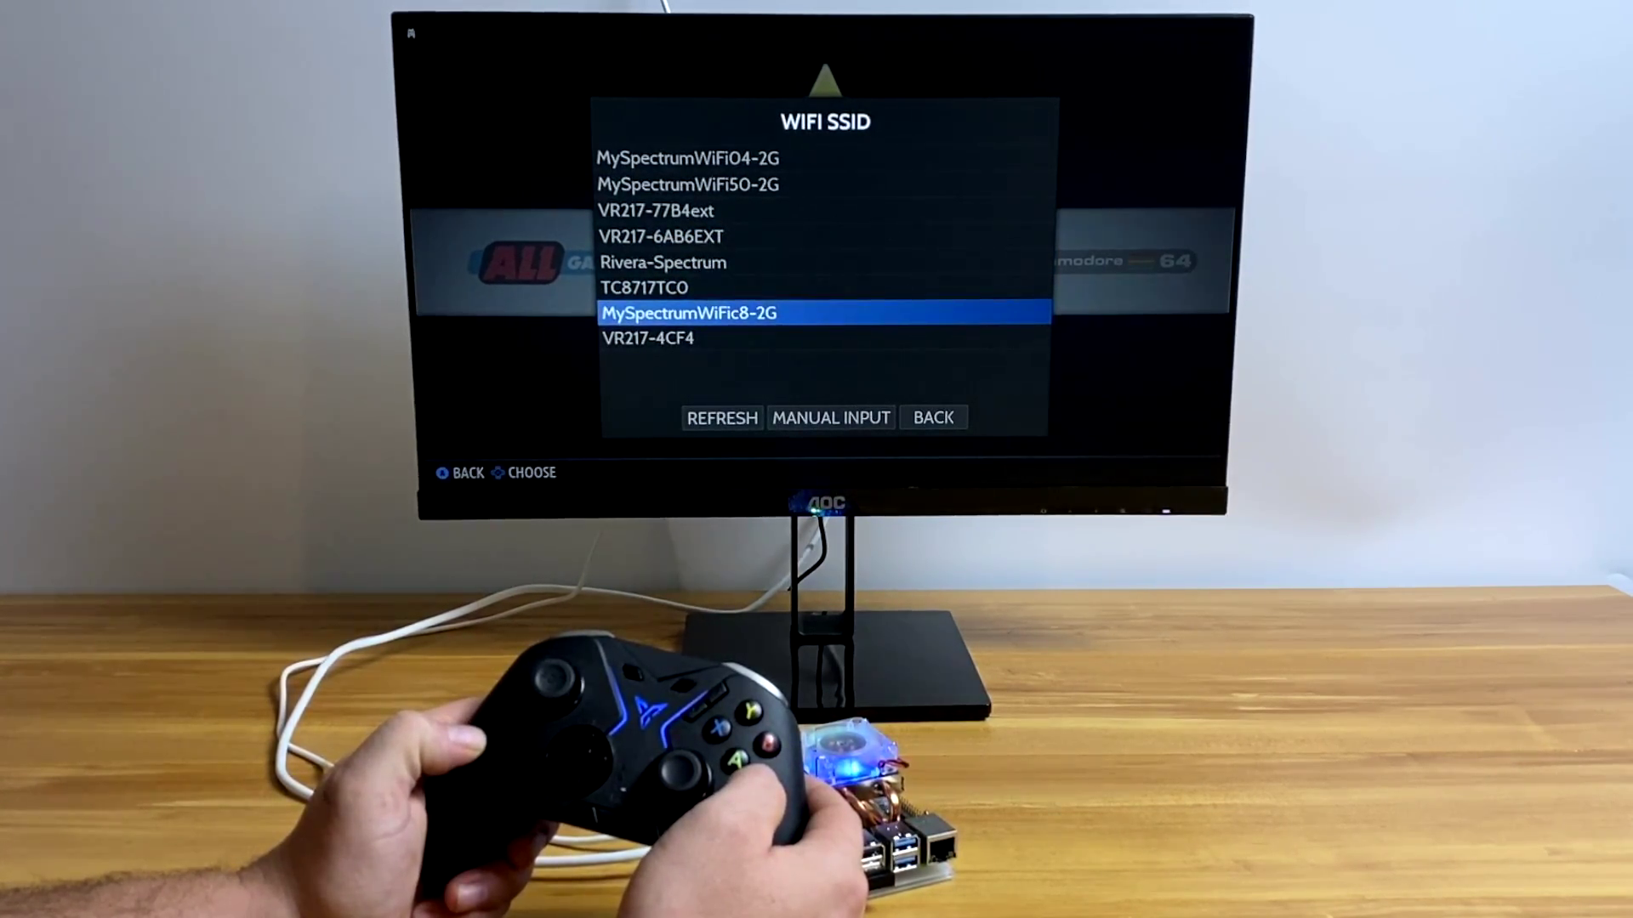
{"action": "key", "text": "Return"}
Open the WiFi key entry to view its on-screen keyboard, and leave it without entering a key
{"action": "key", "text": "Down"}
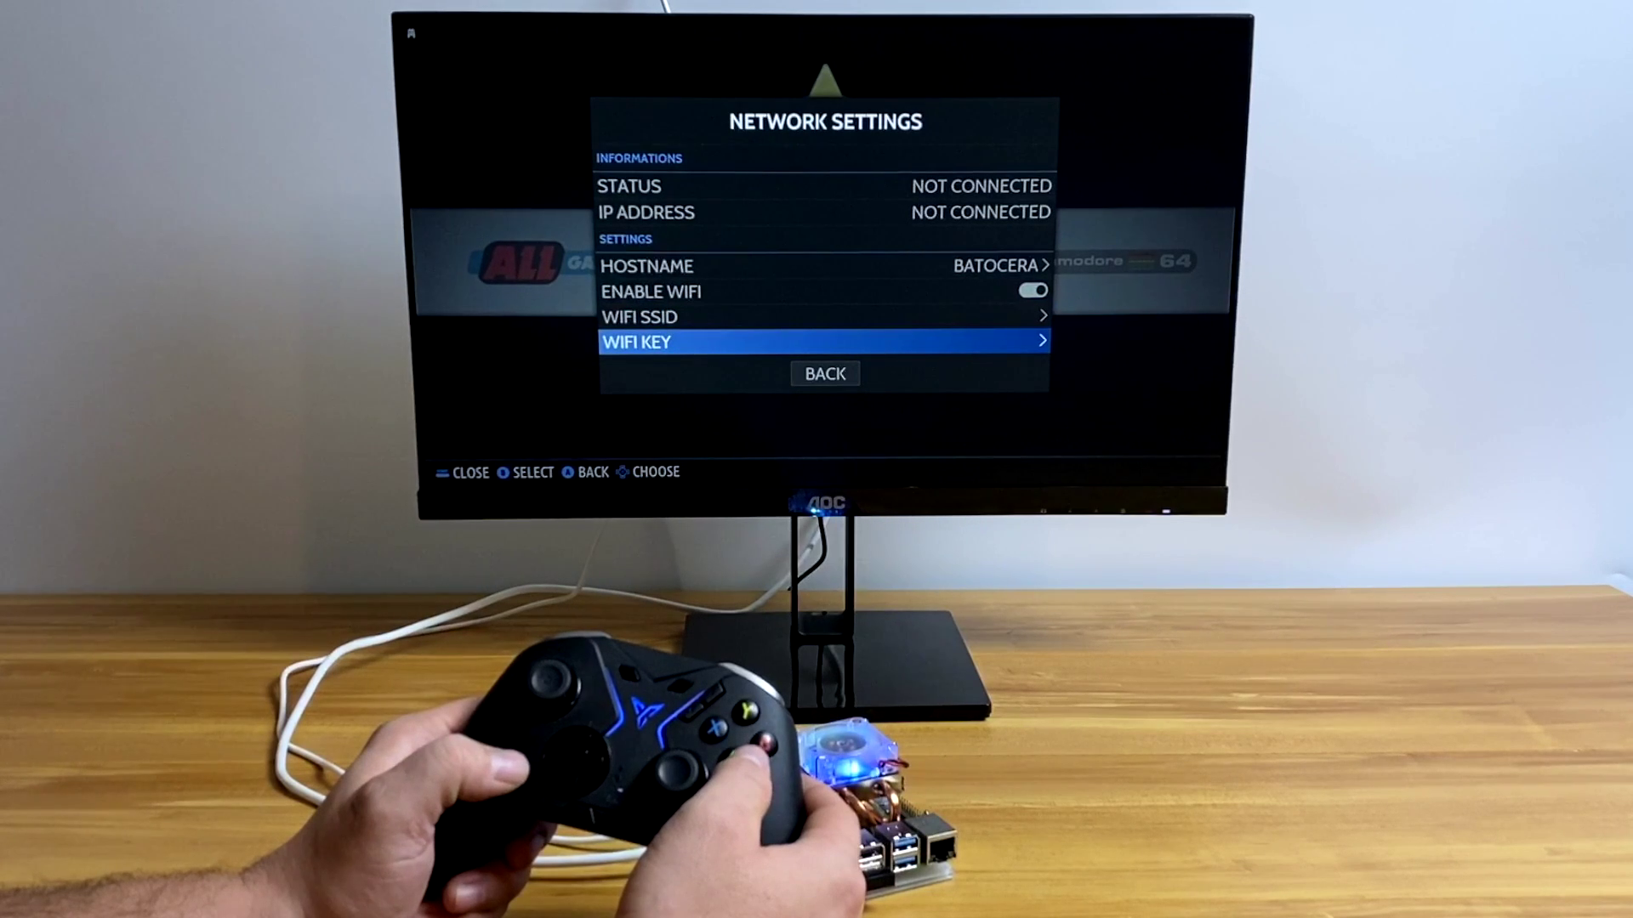
{"action": "key", "text": "Return"}
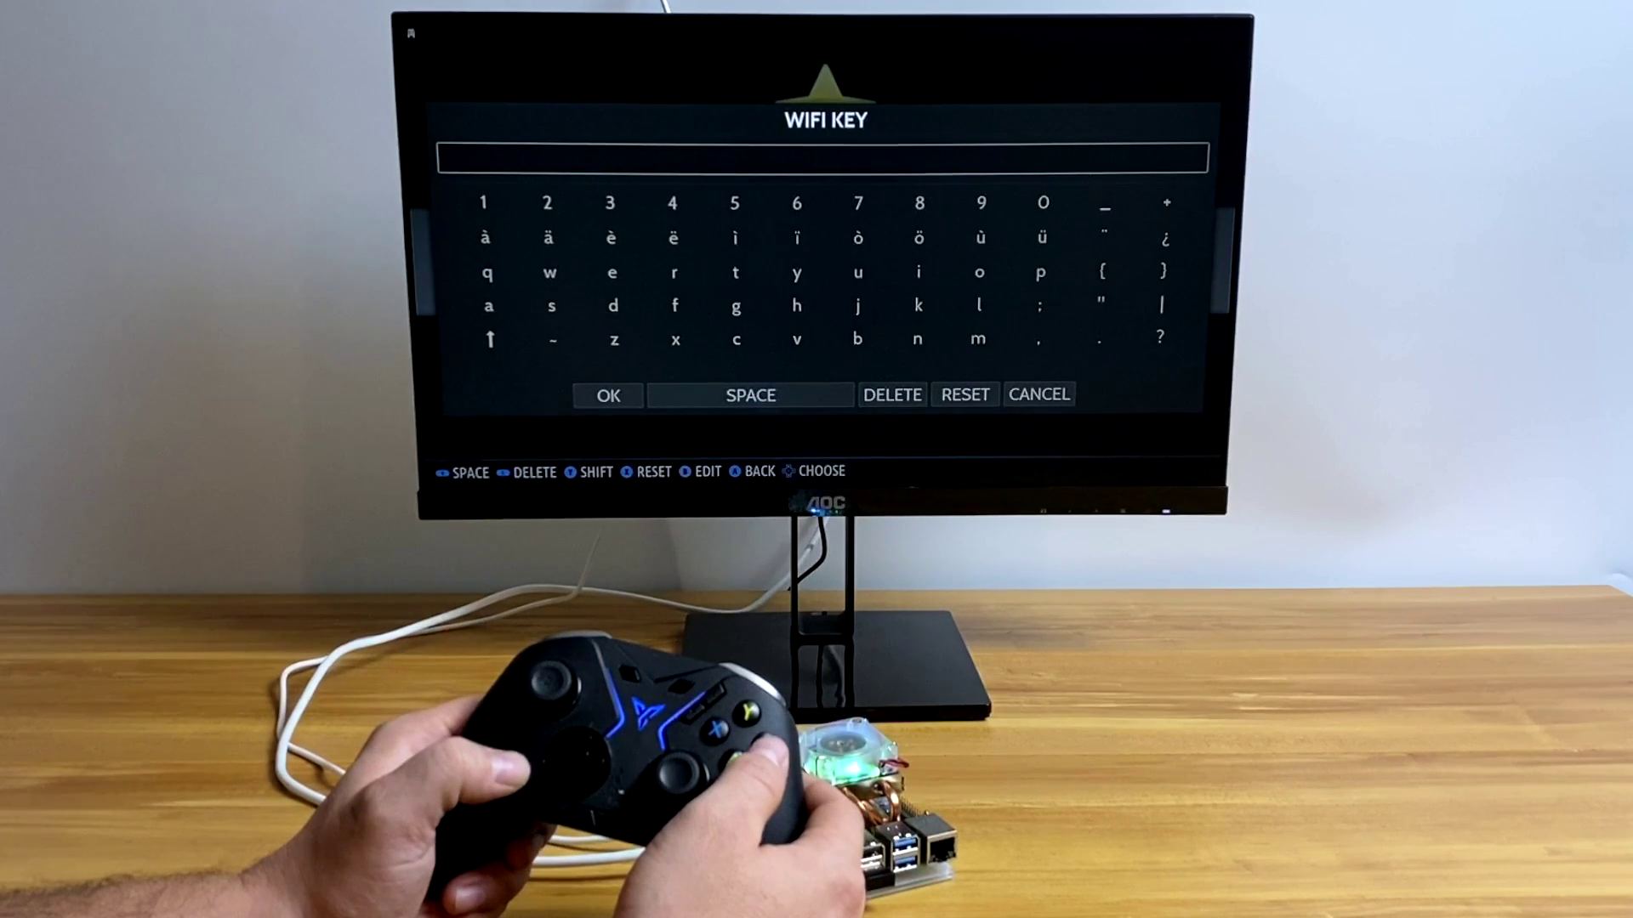
{"action": "key", "text": "Escape"}
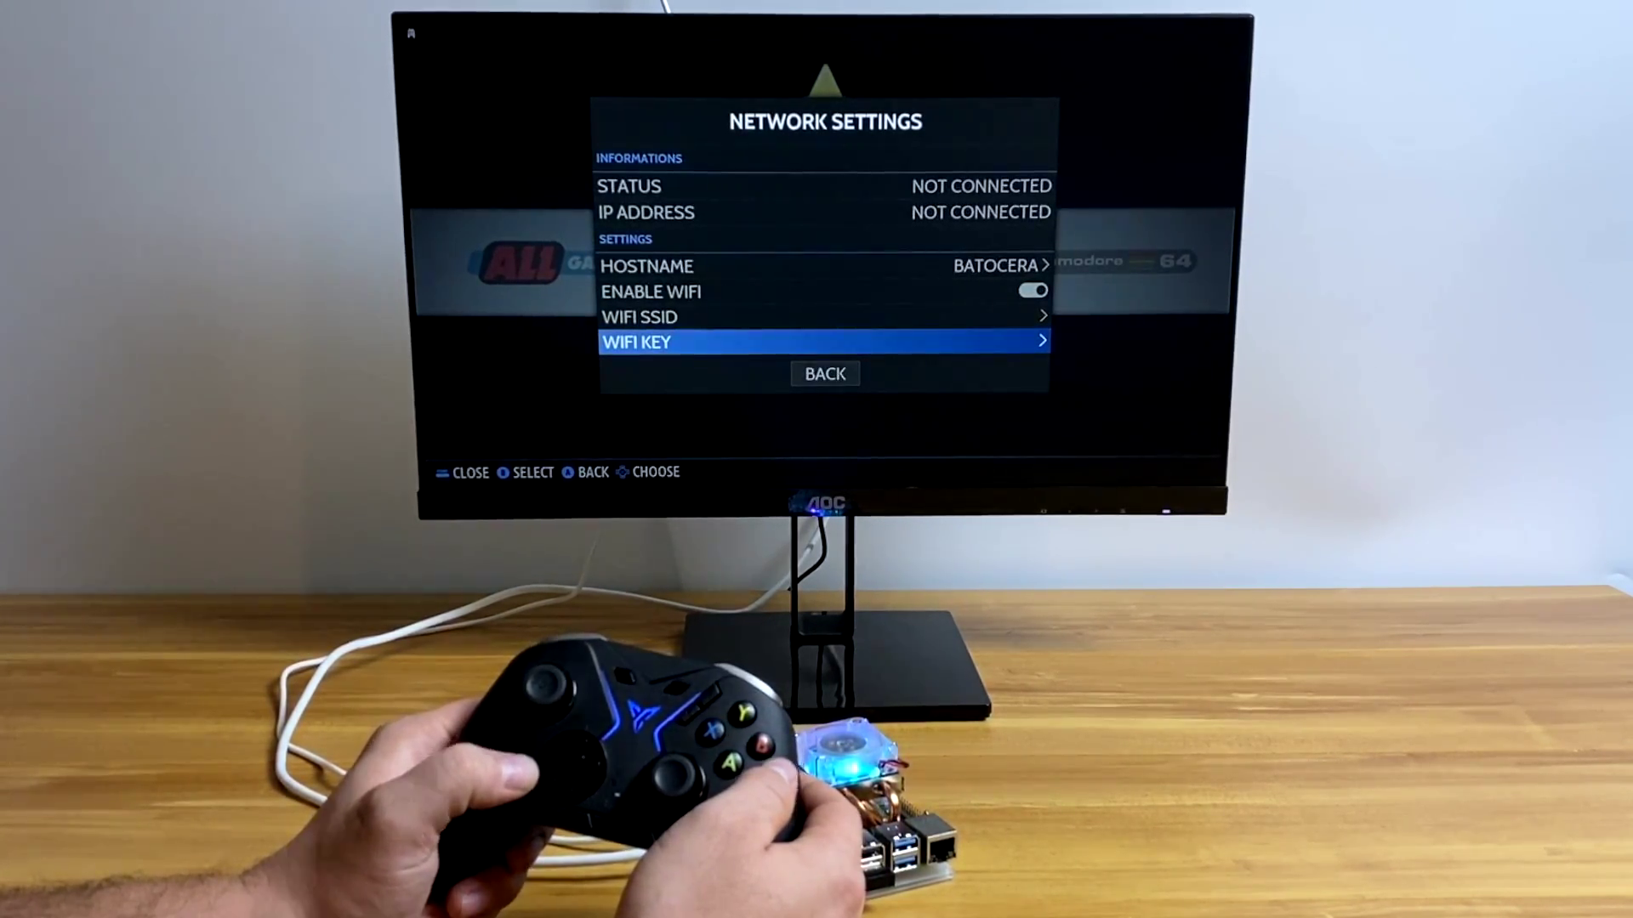
Look through the WiFi SSID list again and close the network settings to return to the system selection
{"action": "key", "text": "Up"}
{"action": "key", "text": "Return"}
{"action": "key", "text": "Down"}
{"action": "key", "text": "Down"}
{"action": "key", "text": "Down"}
{"action": "key", "text": "Down"}
{"action": "key", "text": "Down"}
{"action": "key", "text": "Down"}
{"action": "key", "text": "Down"}
{"action": "key", "text": "Down"}
{"action": "key", "text": "Down"}
{"action": "key", "text": "Down"}
{"action": "key", "text": "Down"}
{"action": "key", "text": "Down"}
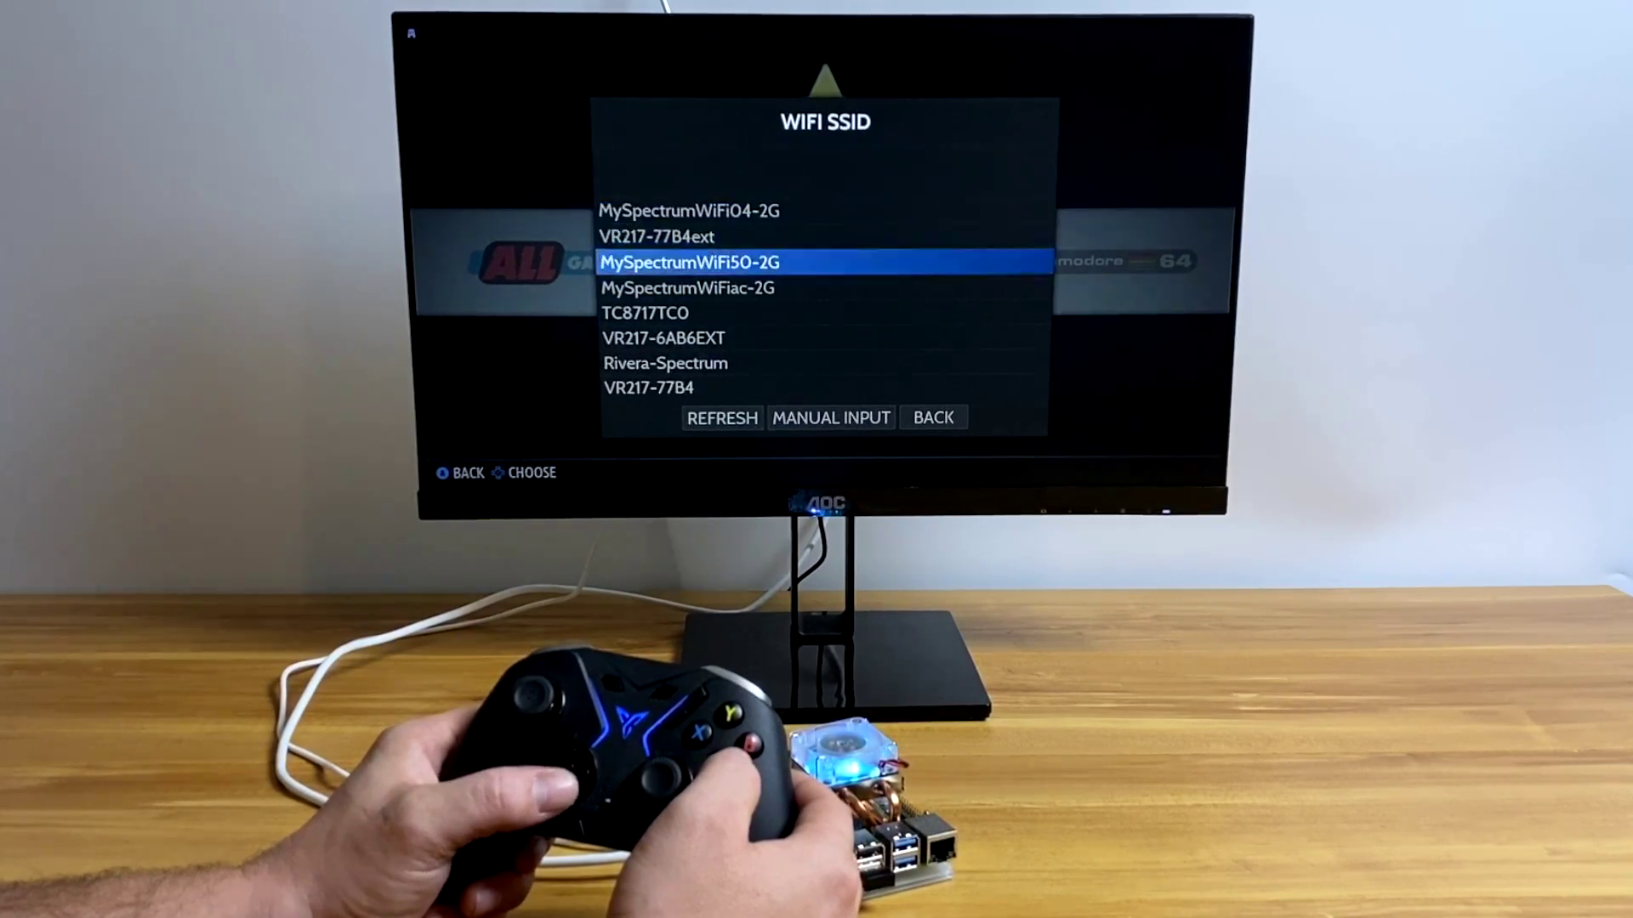
{"action": "key", "text": "Down"}
{"action": "key", "text": "Down"}
{"action": "key", "text": "Down"}
{"action": "key", "text": "Down"}
{"action": "key", "text": "Return"}
{"action": "key", "text": "Escape"}
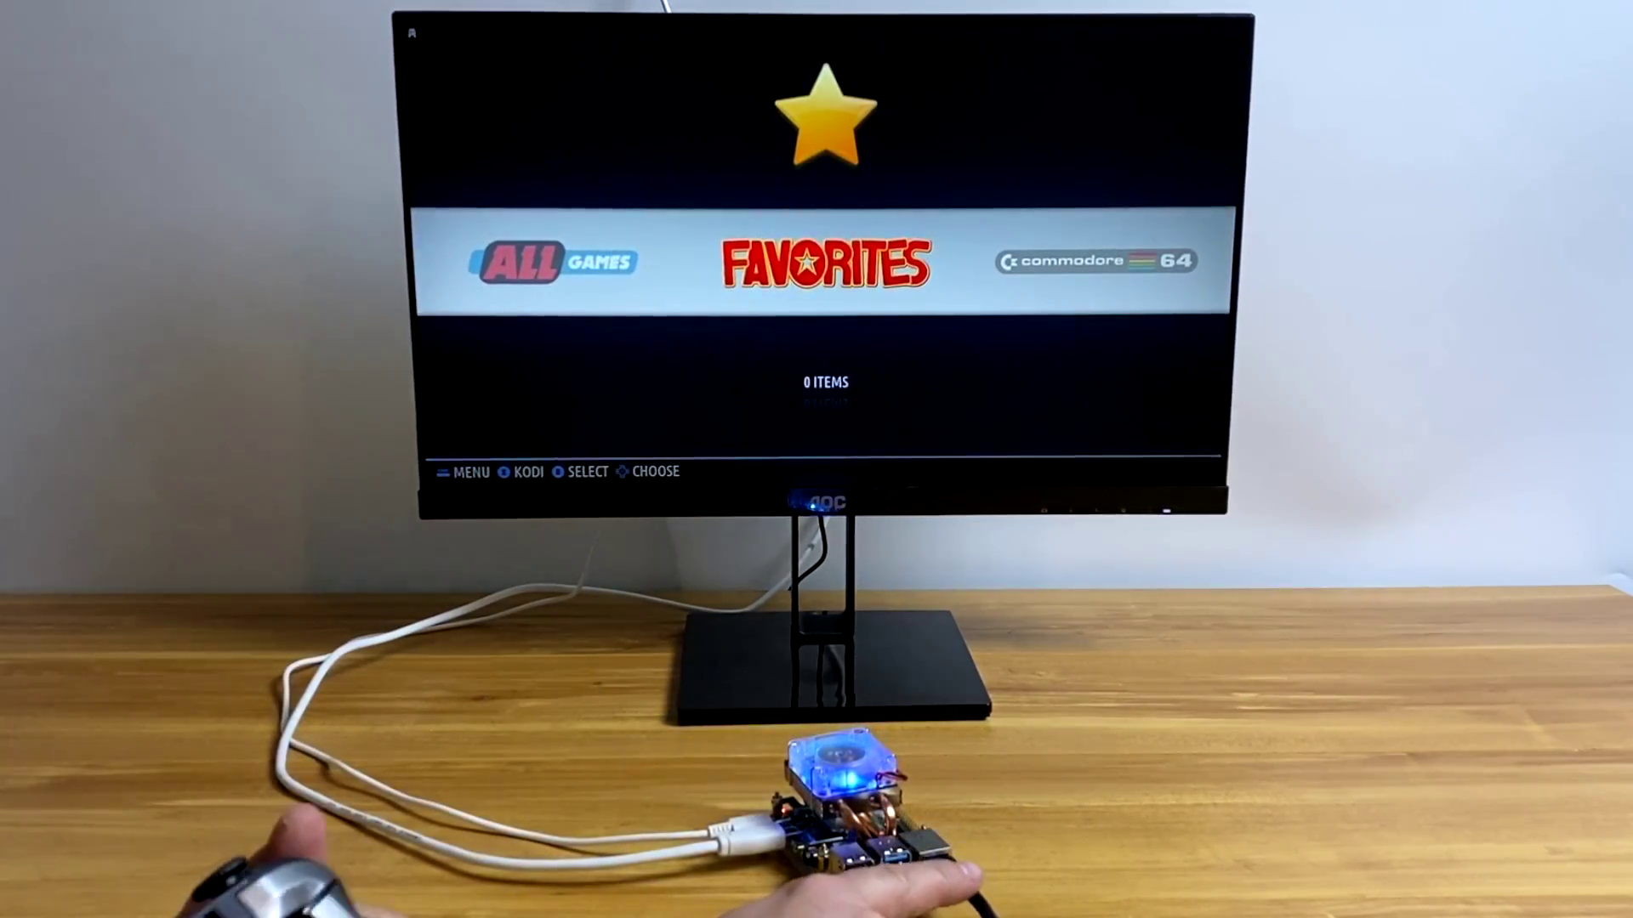
Reopen the network settings and check the connection status, IP address and hostname
{"action": "key", "text": "F1"}
{"action": "key", "text": "Down"}
{"action": "key", "text": "Down"}
{"action": "key", "text": "Down"}
{"action": "key", "text": "Down"}
{"action": "key", "text": "Down"}
{"action": "key", "text": "Return"}
{"action": "key", "text": "Down"}
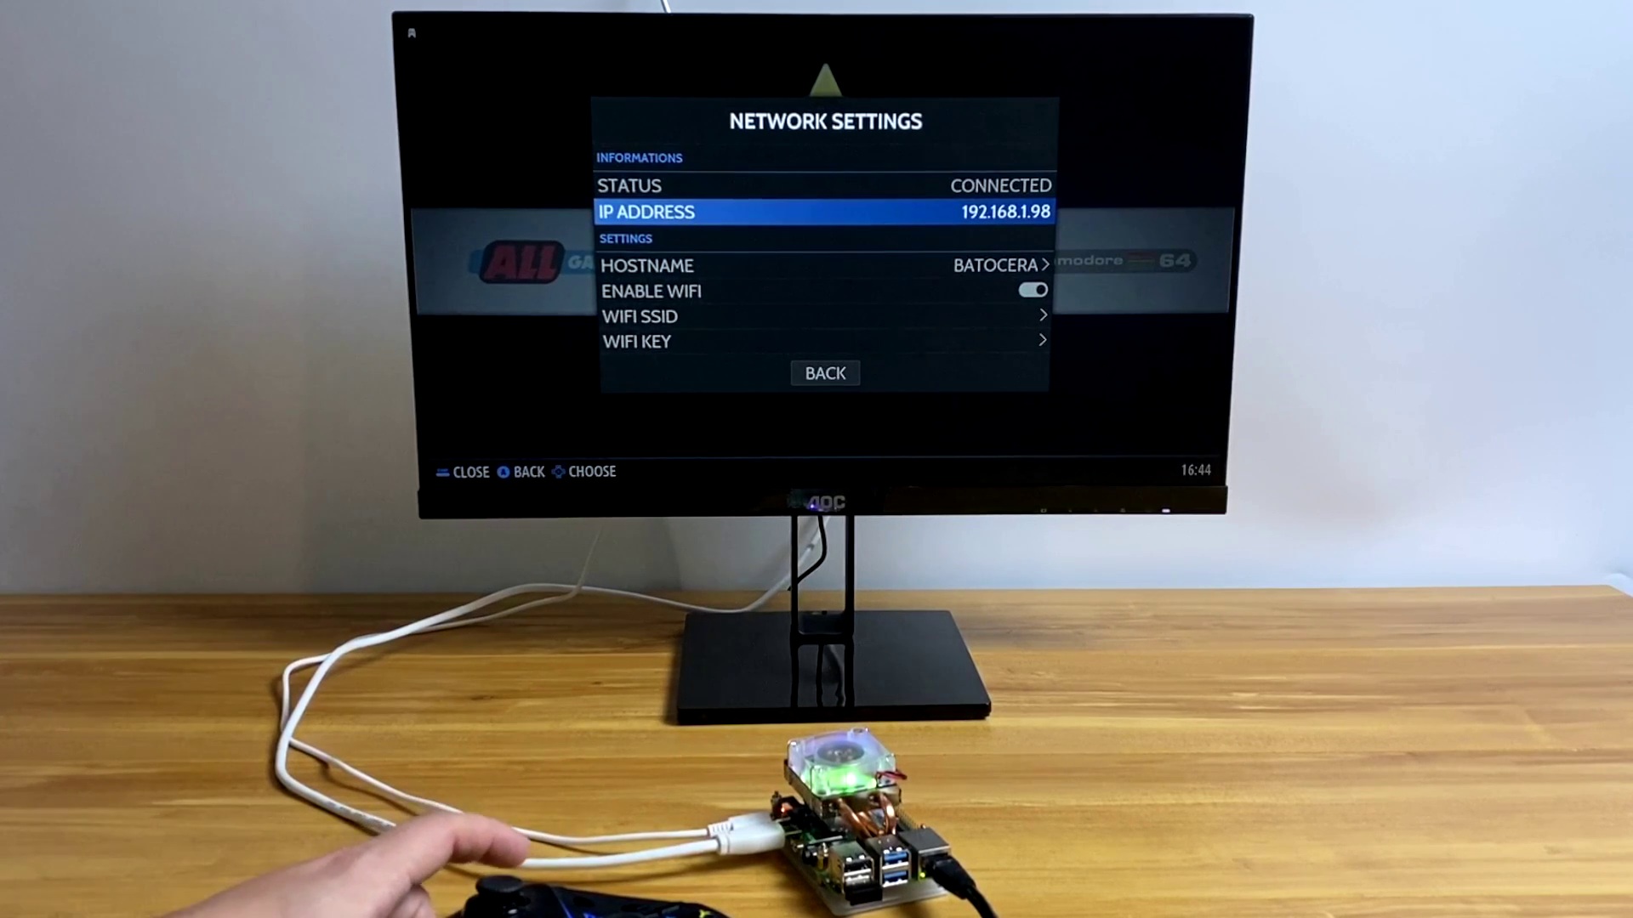
{"action": "key", "text": "Down"}
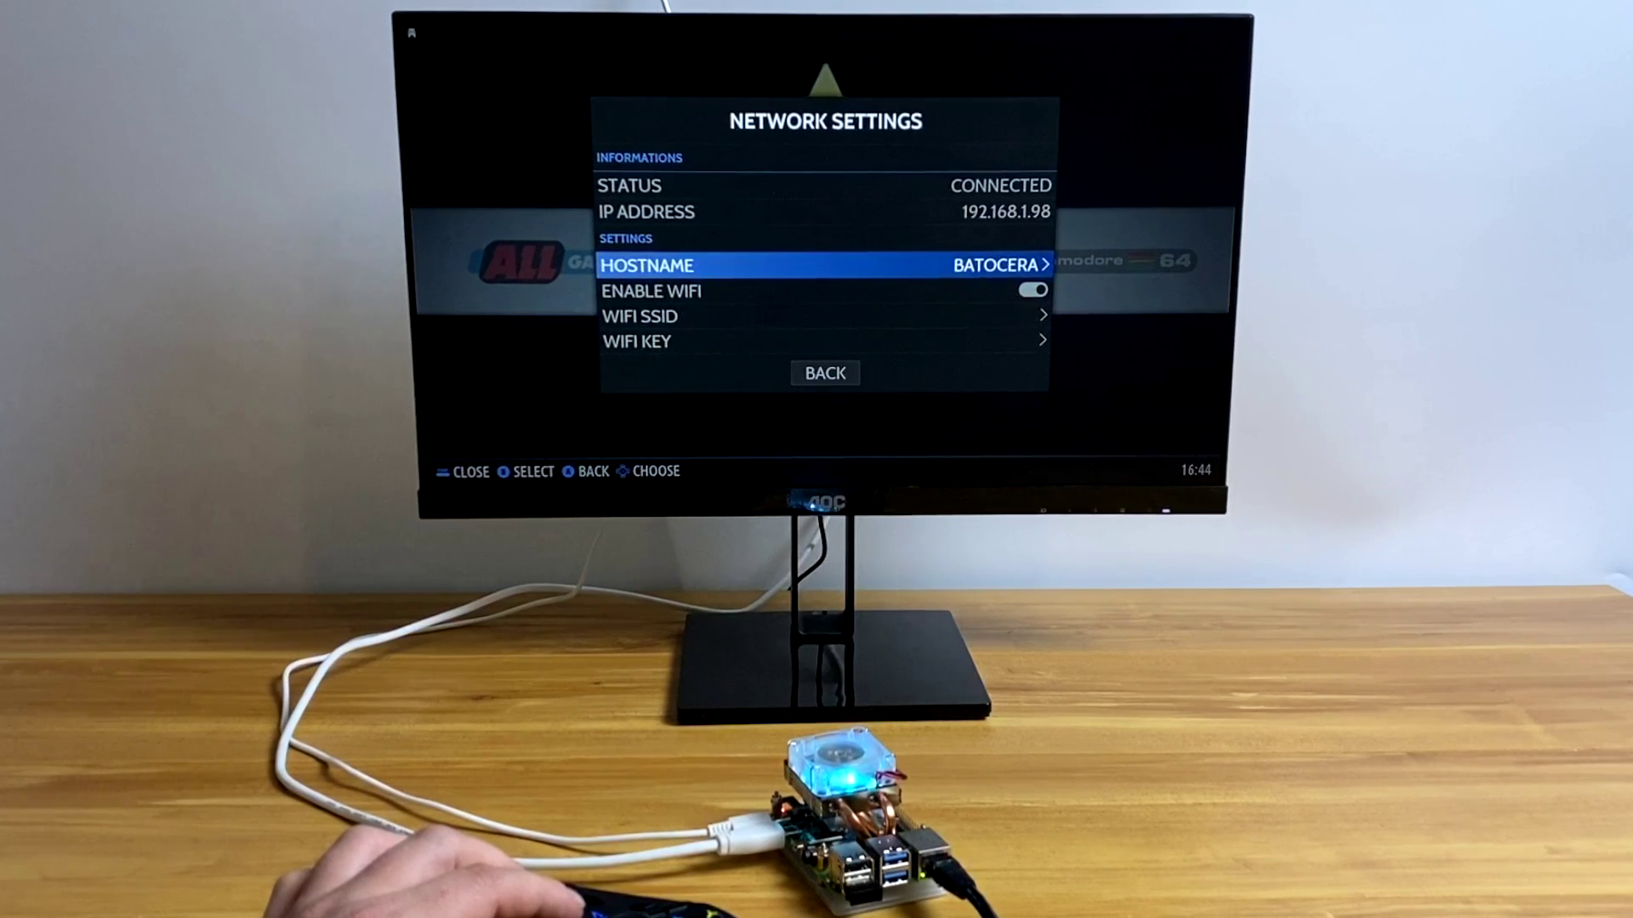
{"action": "key", "text": "Up"}
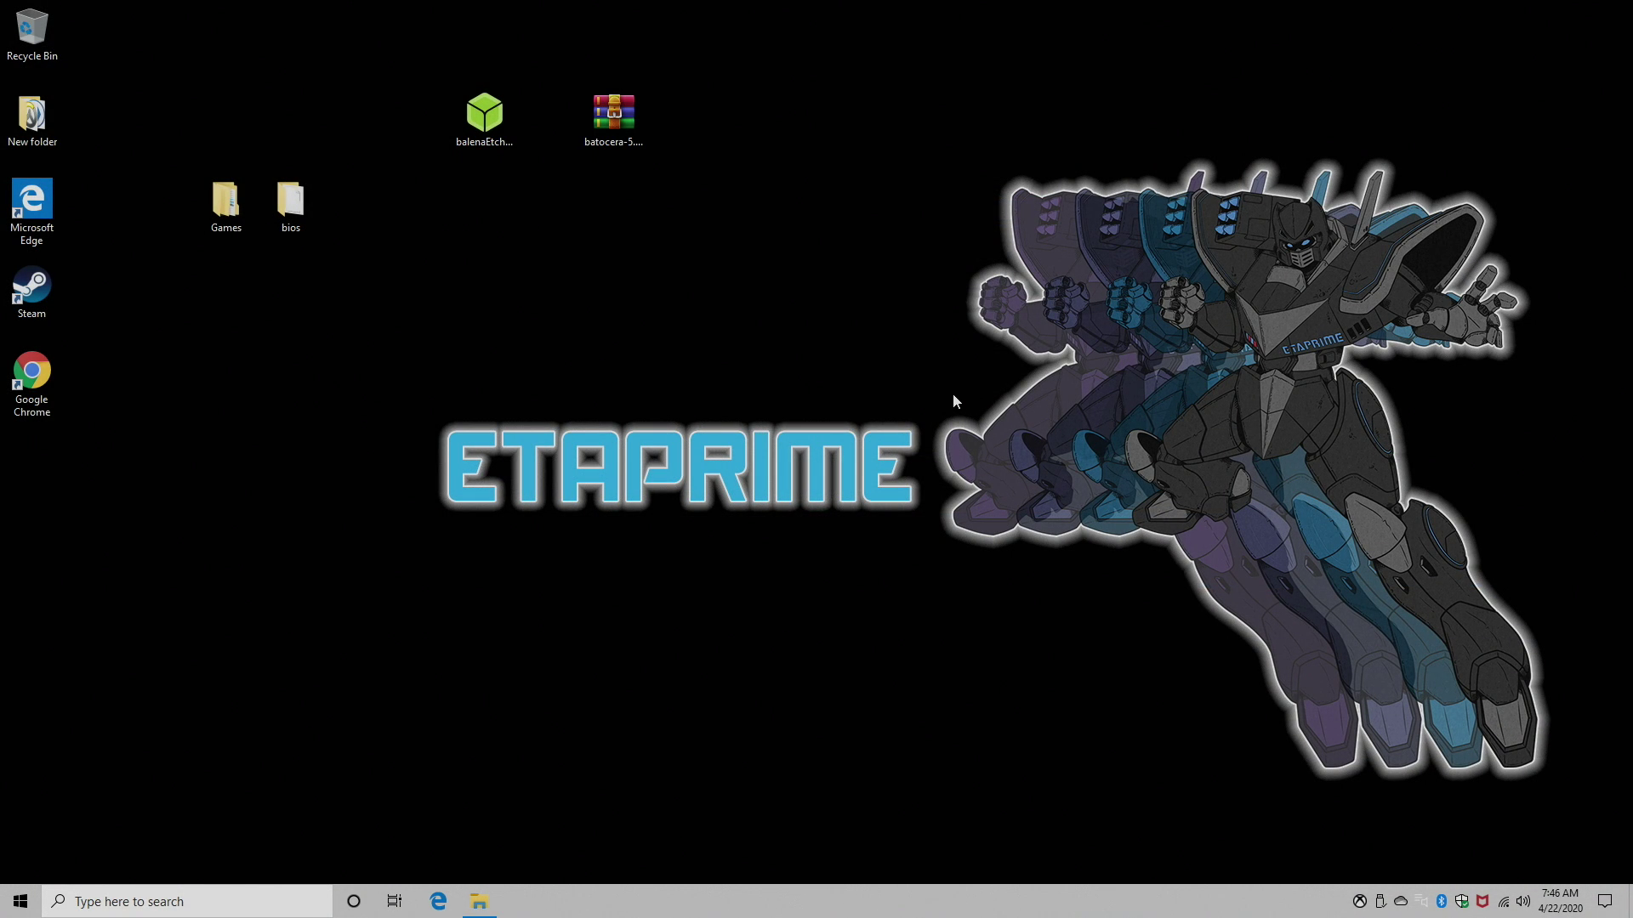
On the Windows PC, open File Explorer, go to \\192.168.1.98, and open the share folder
{"action": "left_click", "coordinate": [479, 901]}
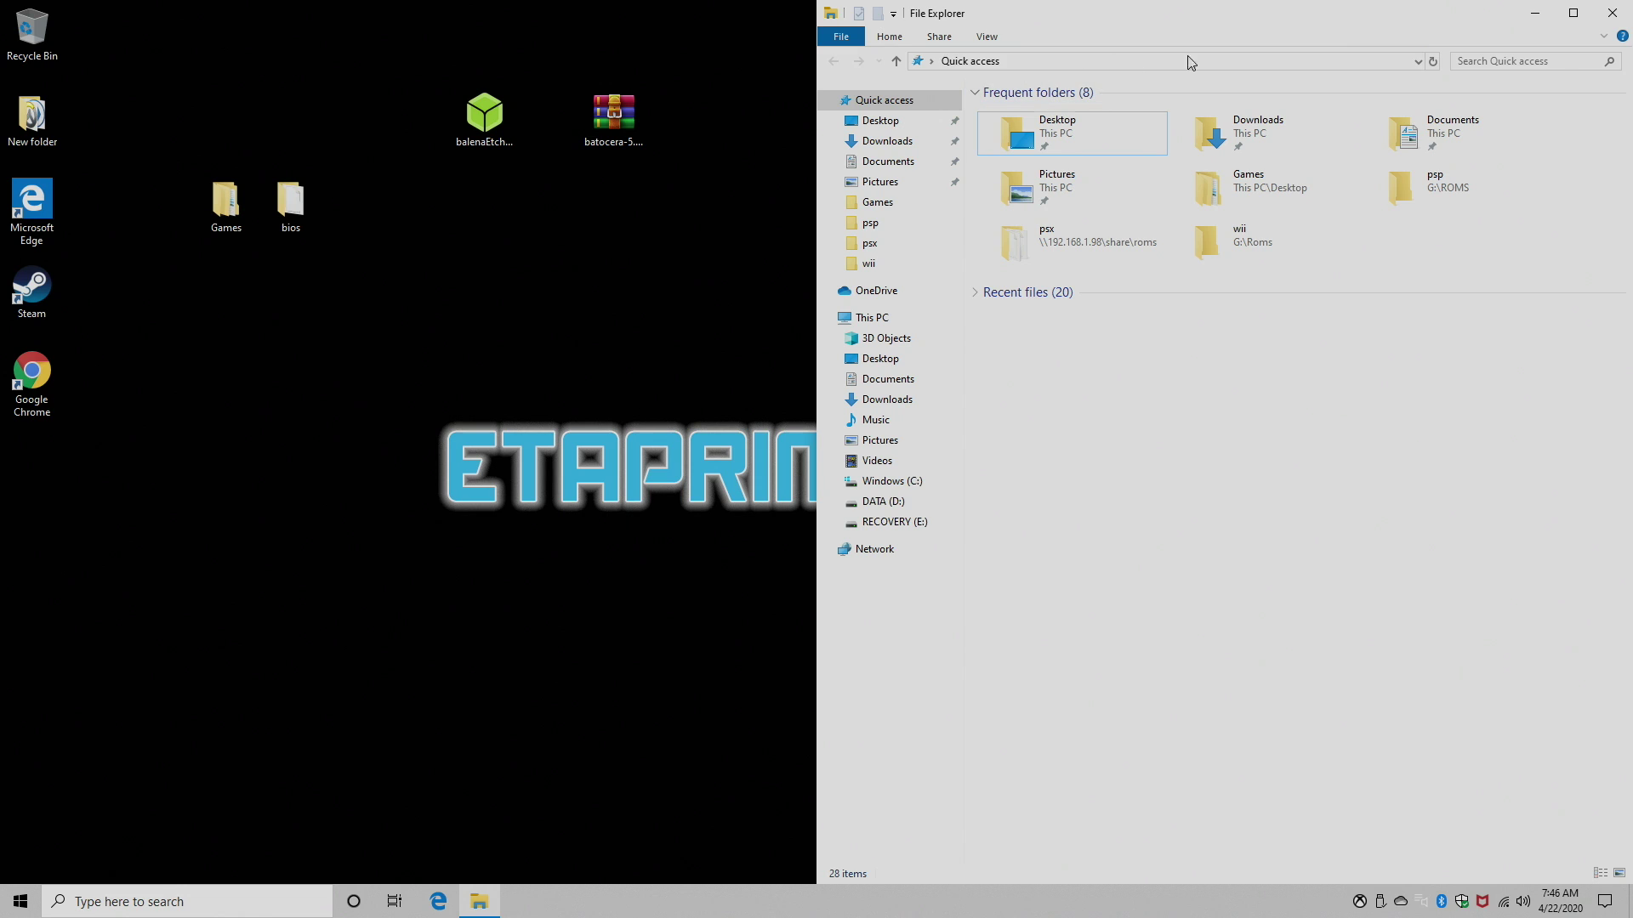
{"action": "left_click", "coordinate": [1341, 59]}
{"action": "type", "text": "\\\\"}
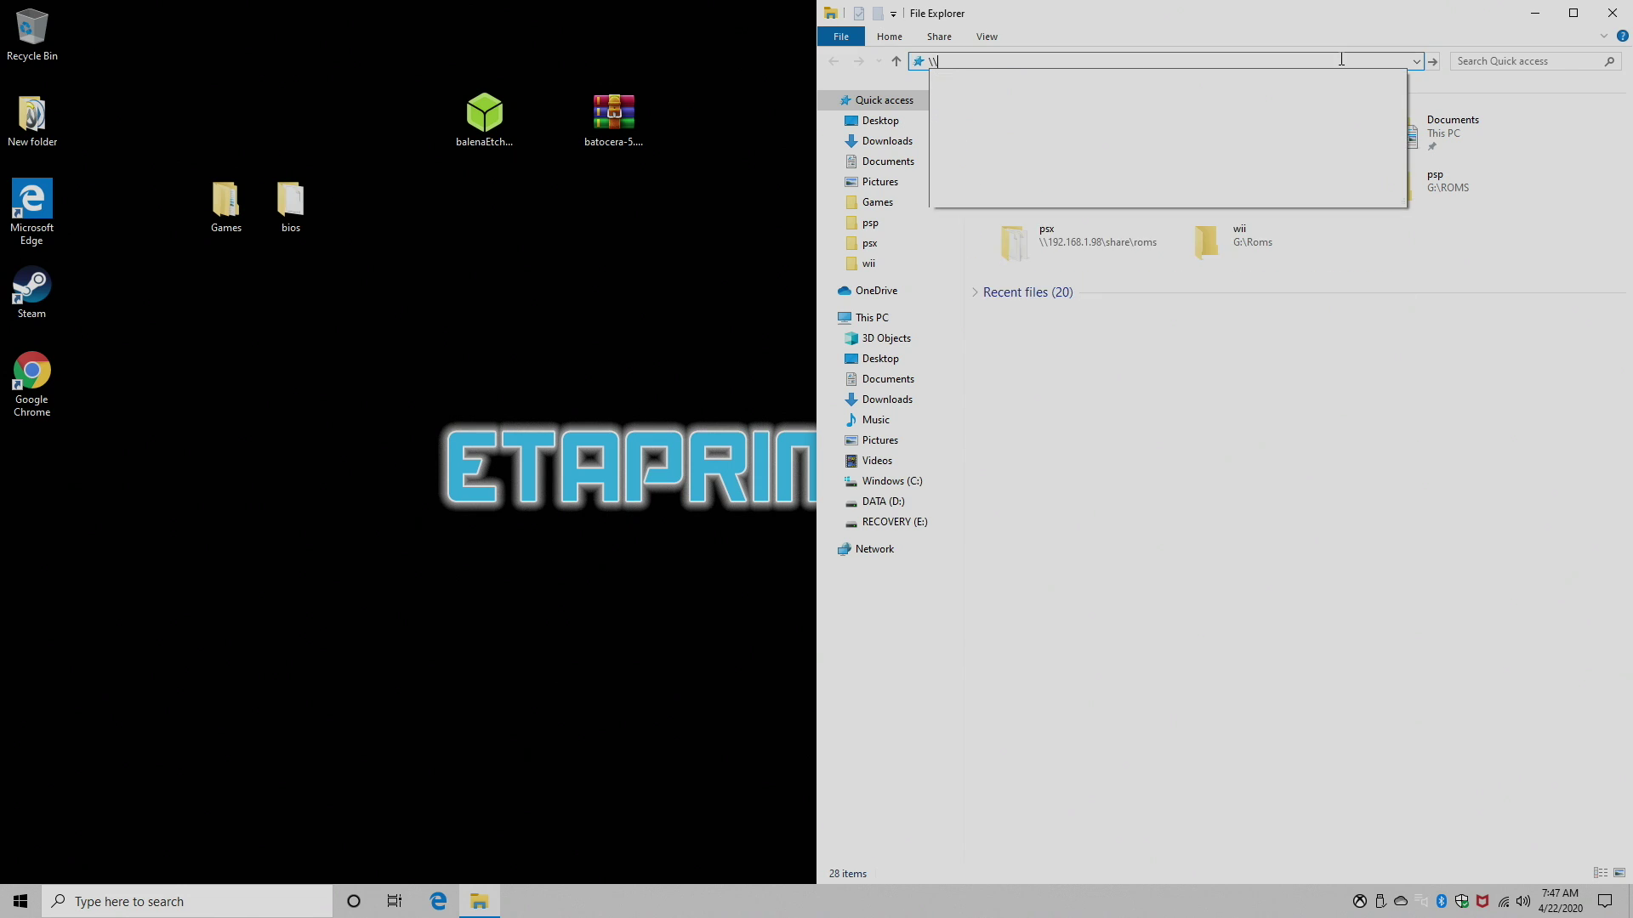
{"action": "type", "text": "192.168."}
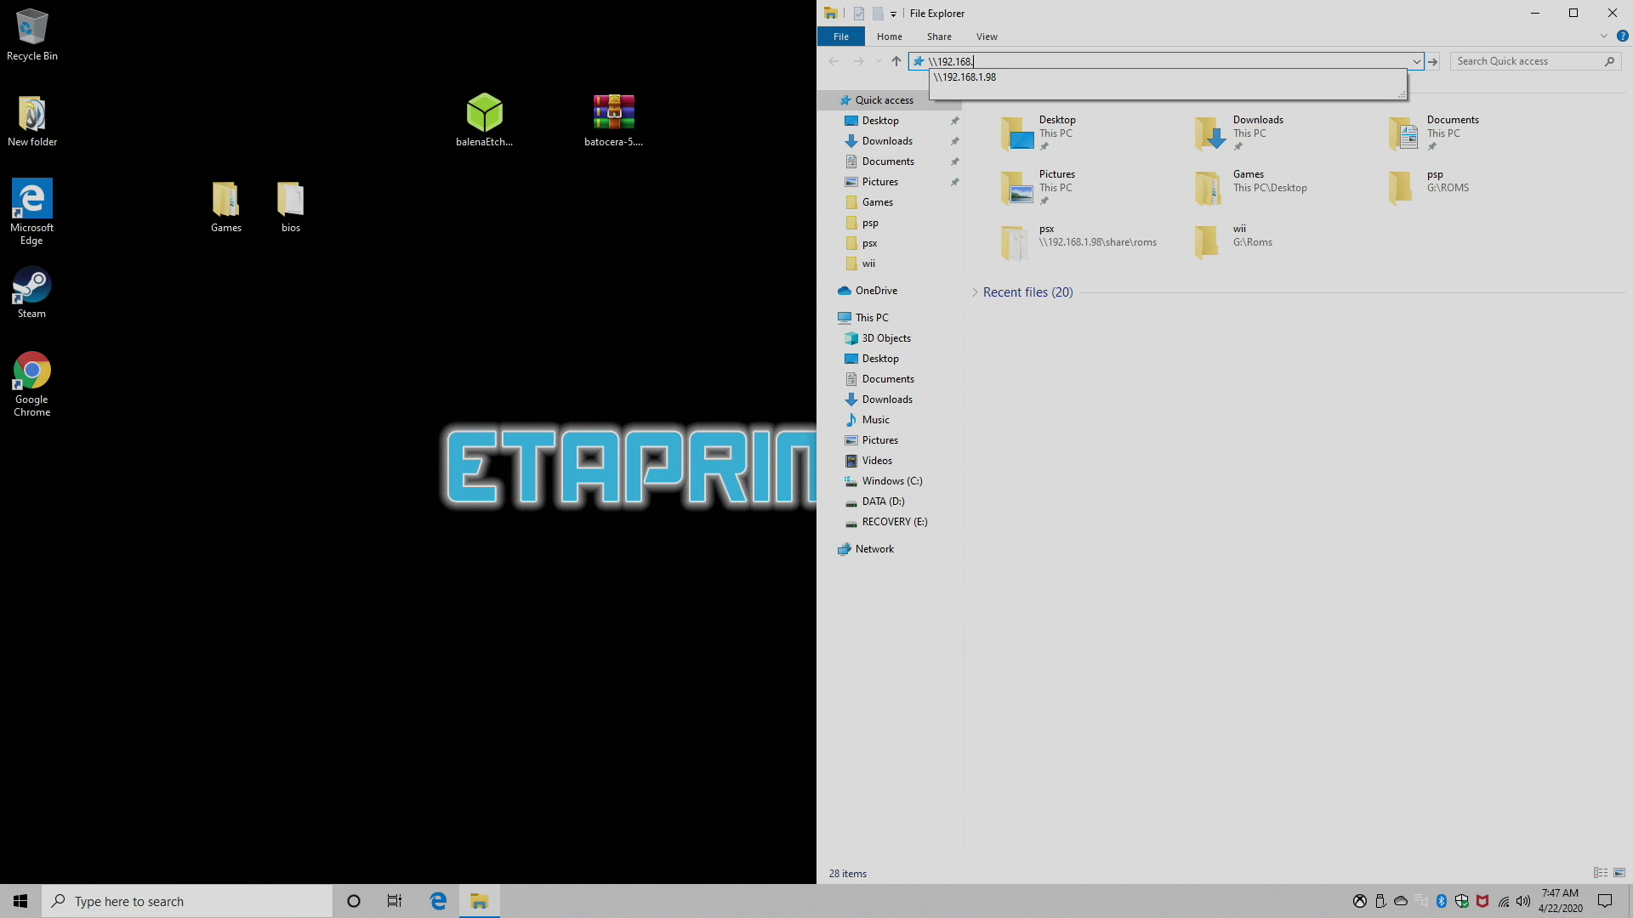
{"action": "type", "text": "1.98"}
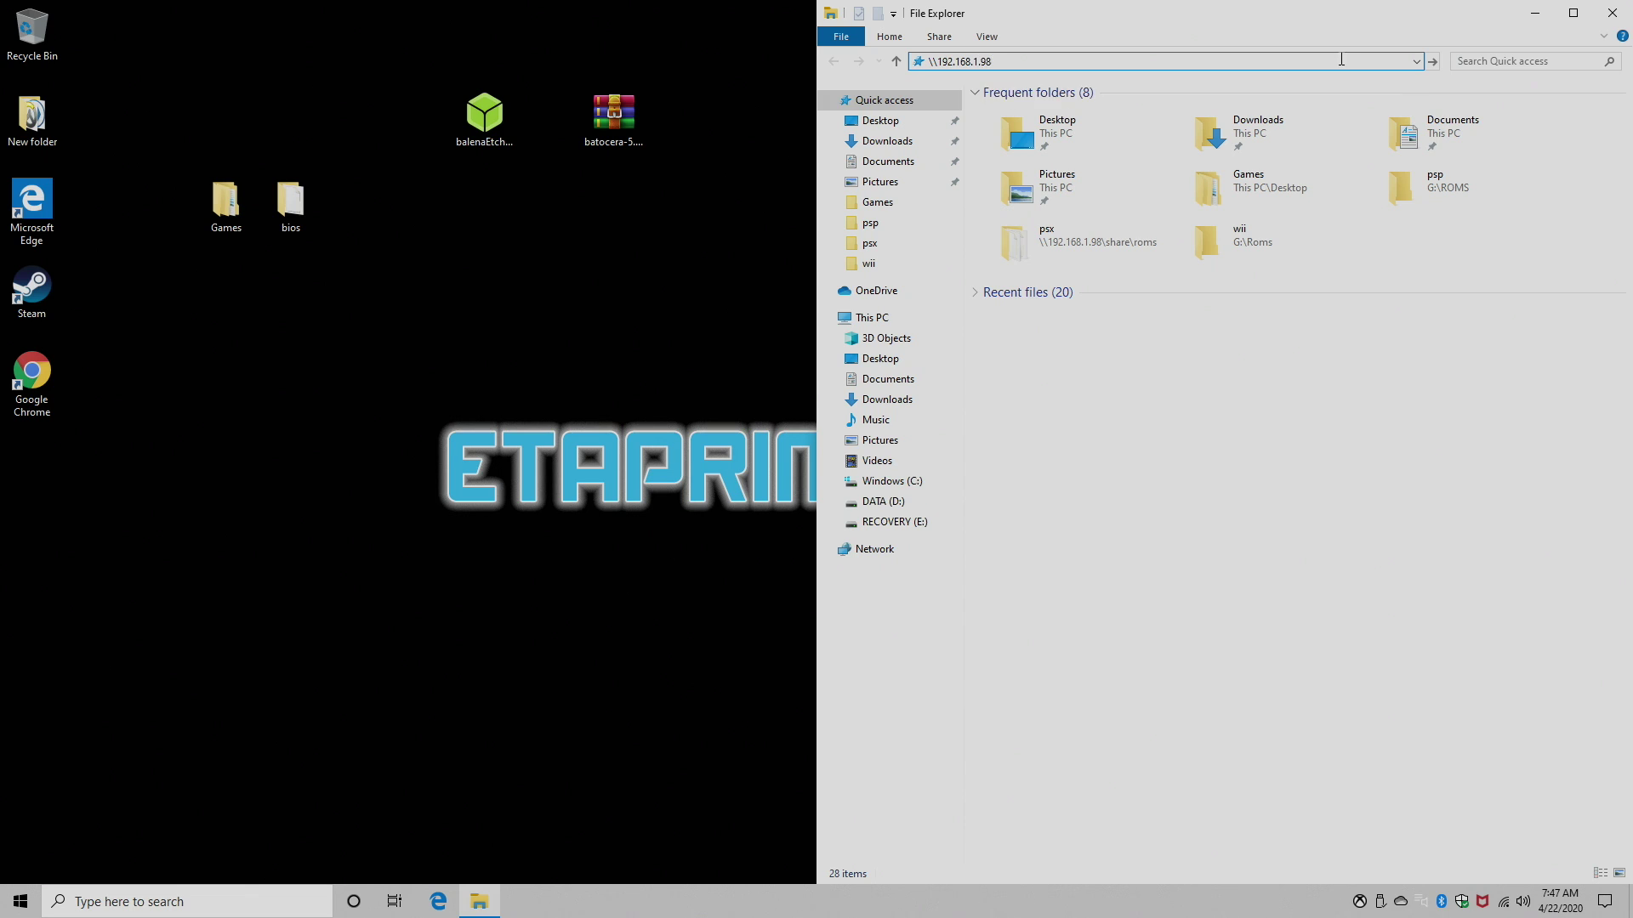
{"action": "key", "text": "Return"}
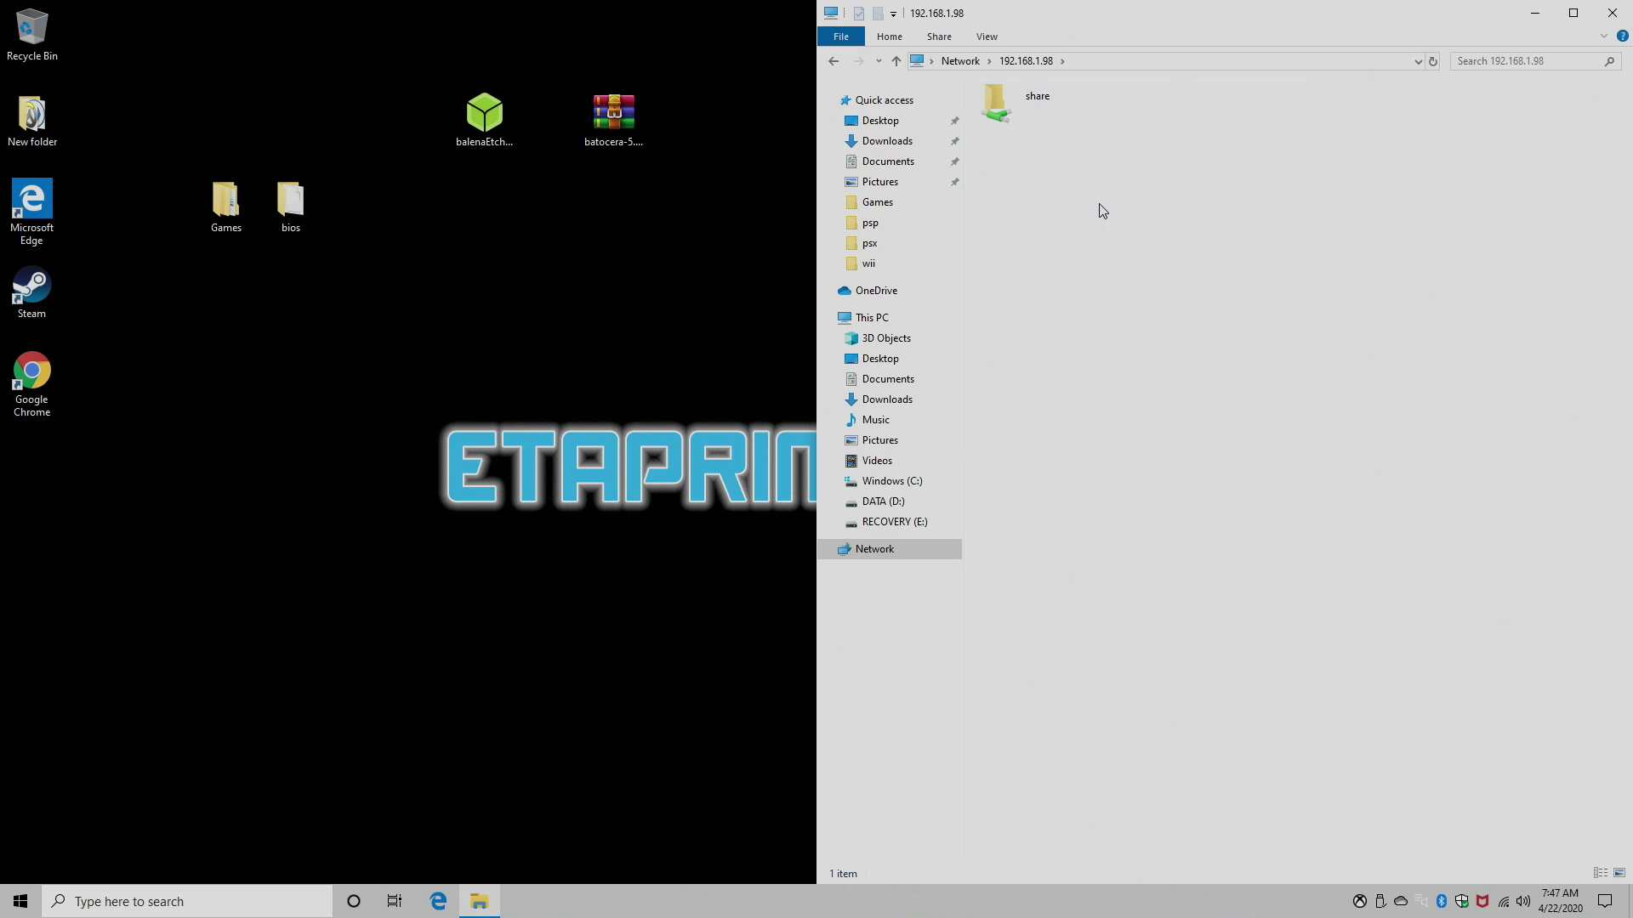
{"action": "double_click", "coordinate": [1021, 114]}
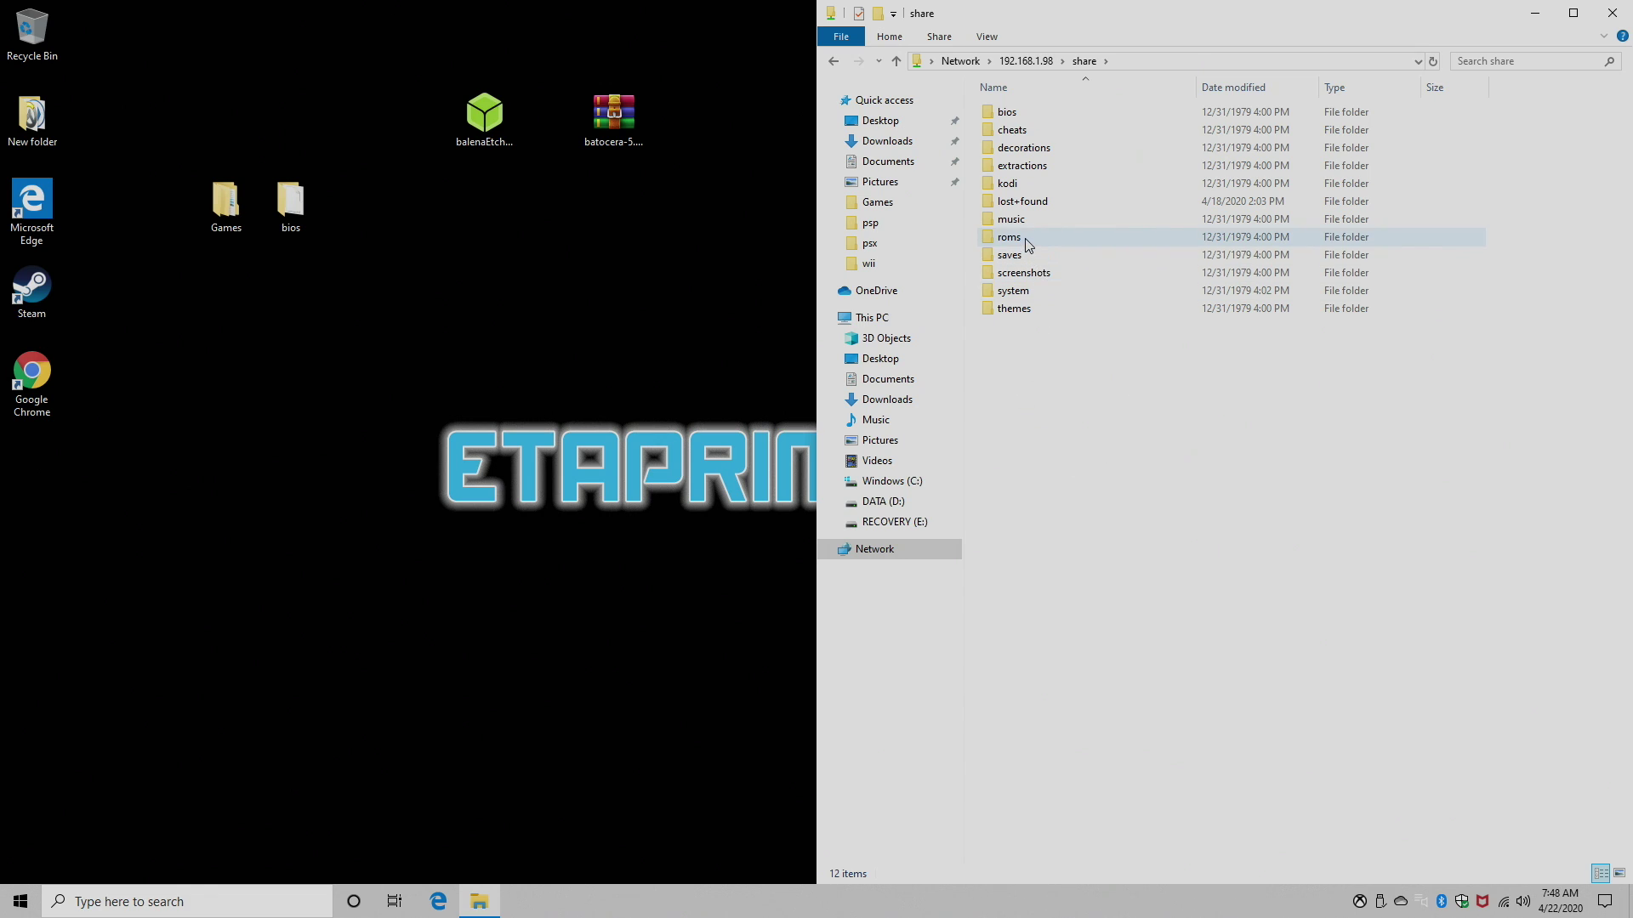
Open the bios folder on the network share and place the desktop's bios folder window beside it
{"action": "double_click", "coordinate": [1007, 112]}
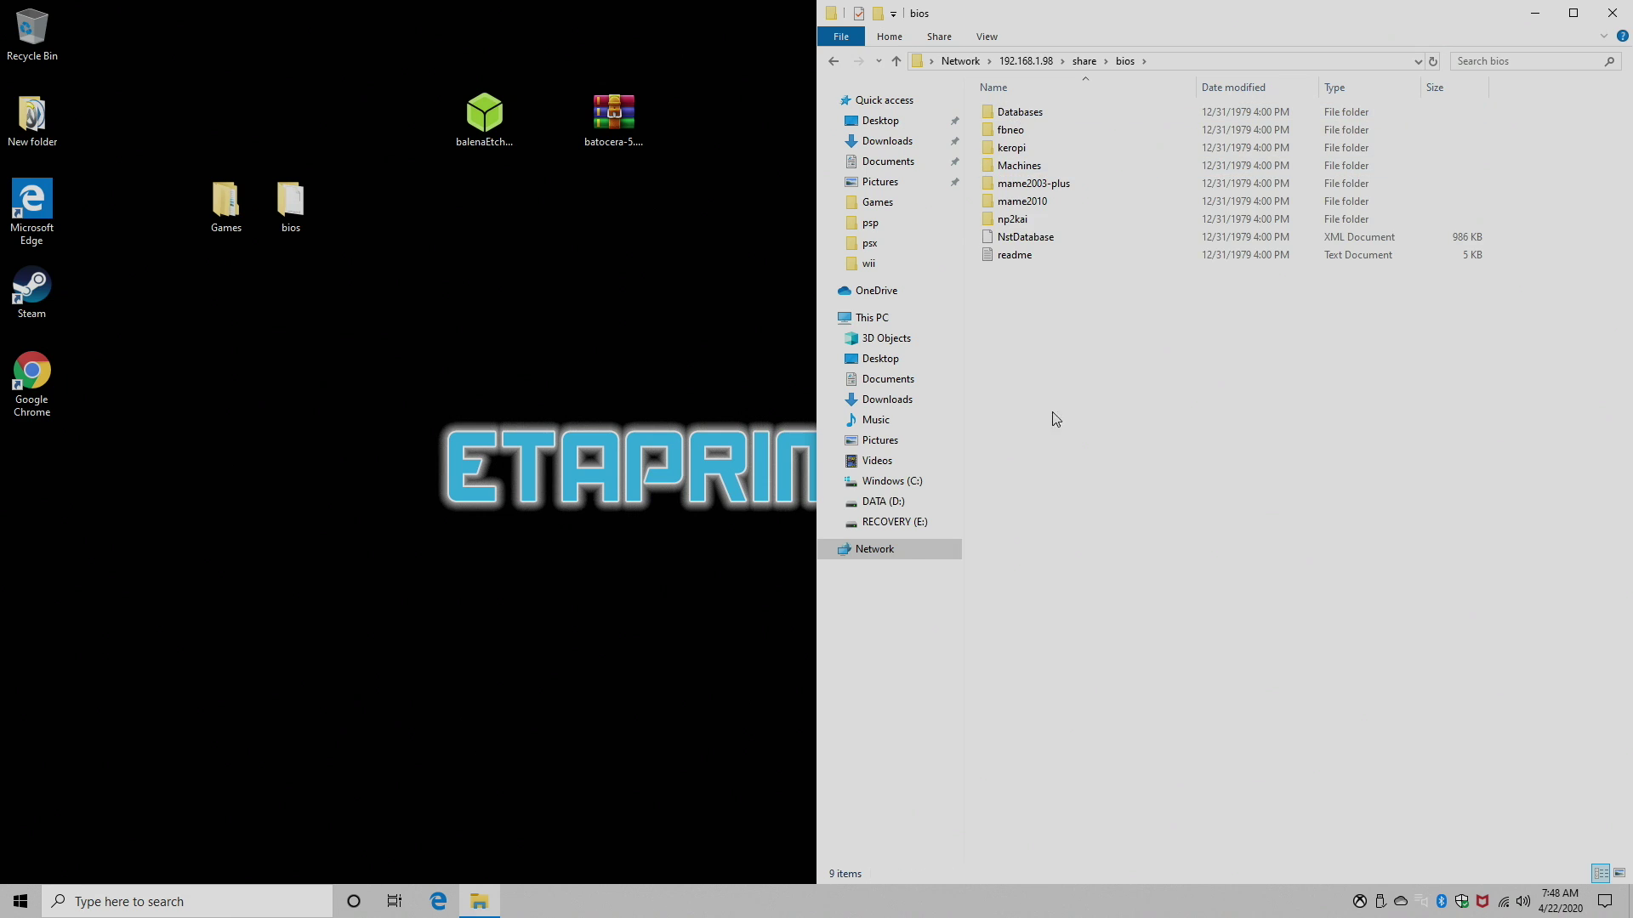
{"action": "double_click", "coordinate": [307, 218]}
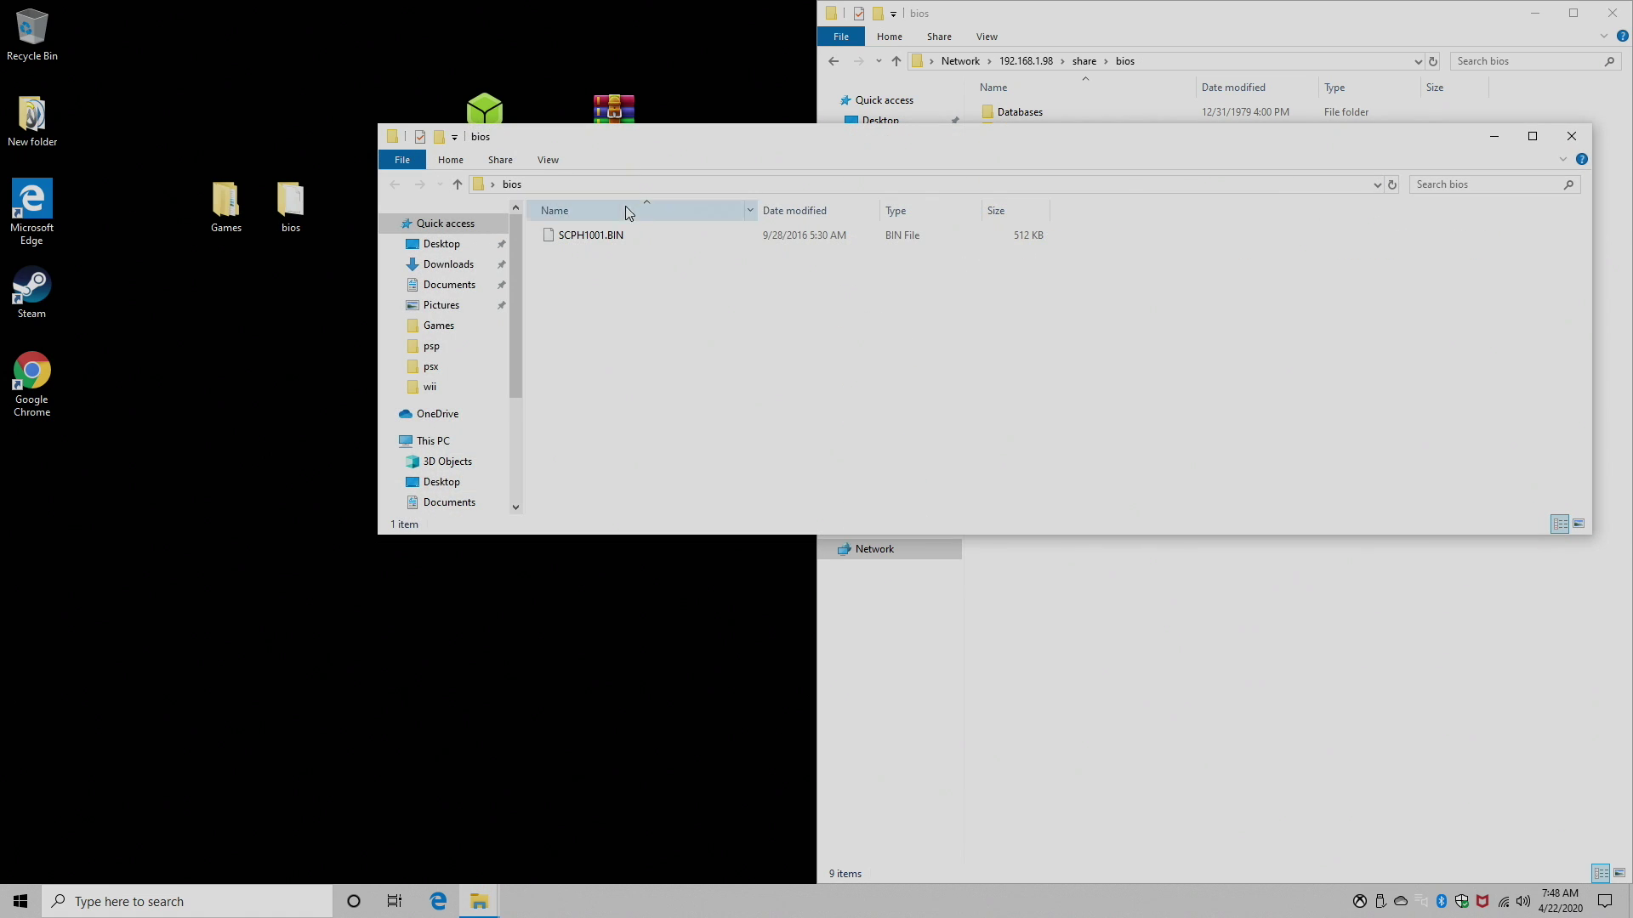
{"action": "left_click_drag", "start_coordinate": [704, 136], "coordinate": [2, 298]}
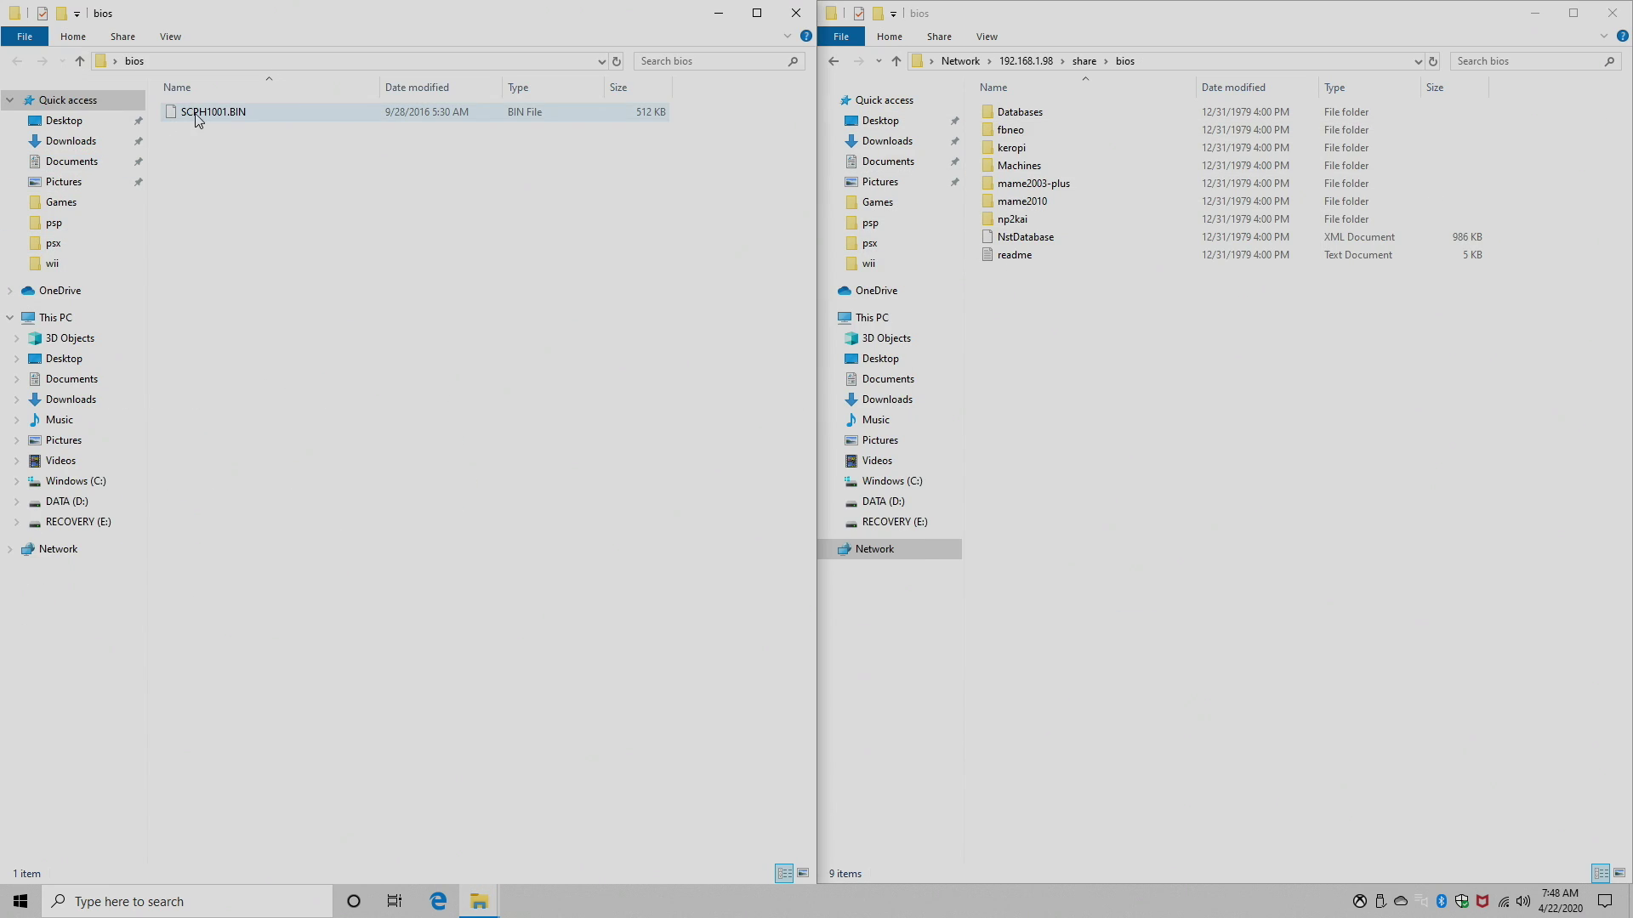
Copy SCPH1001.BIN from the desktop's bios folder into the network share's bios folder and close the local bios window
{"action": "left_click_drag", "start_coordinate": [196, 115], "coordinate": [1185, 402]}
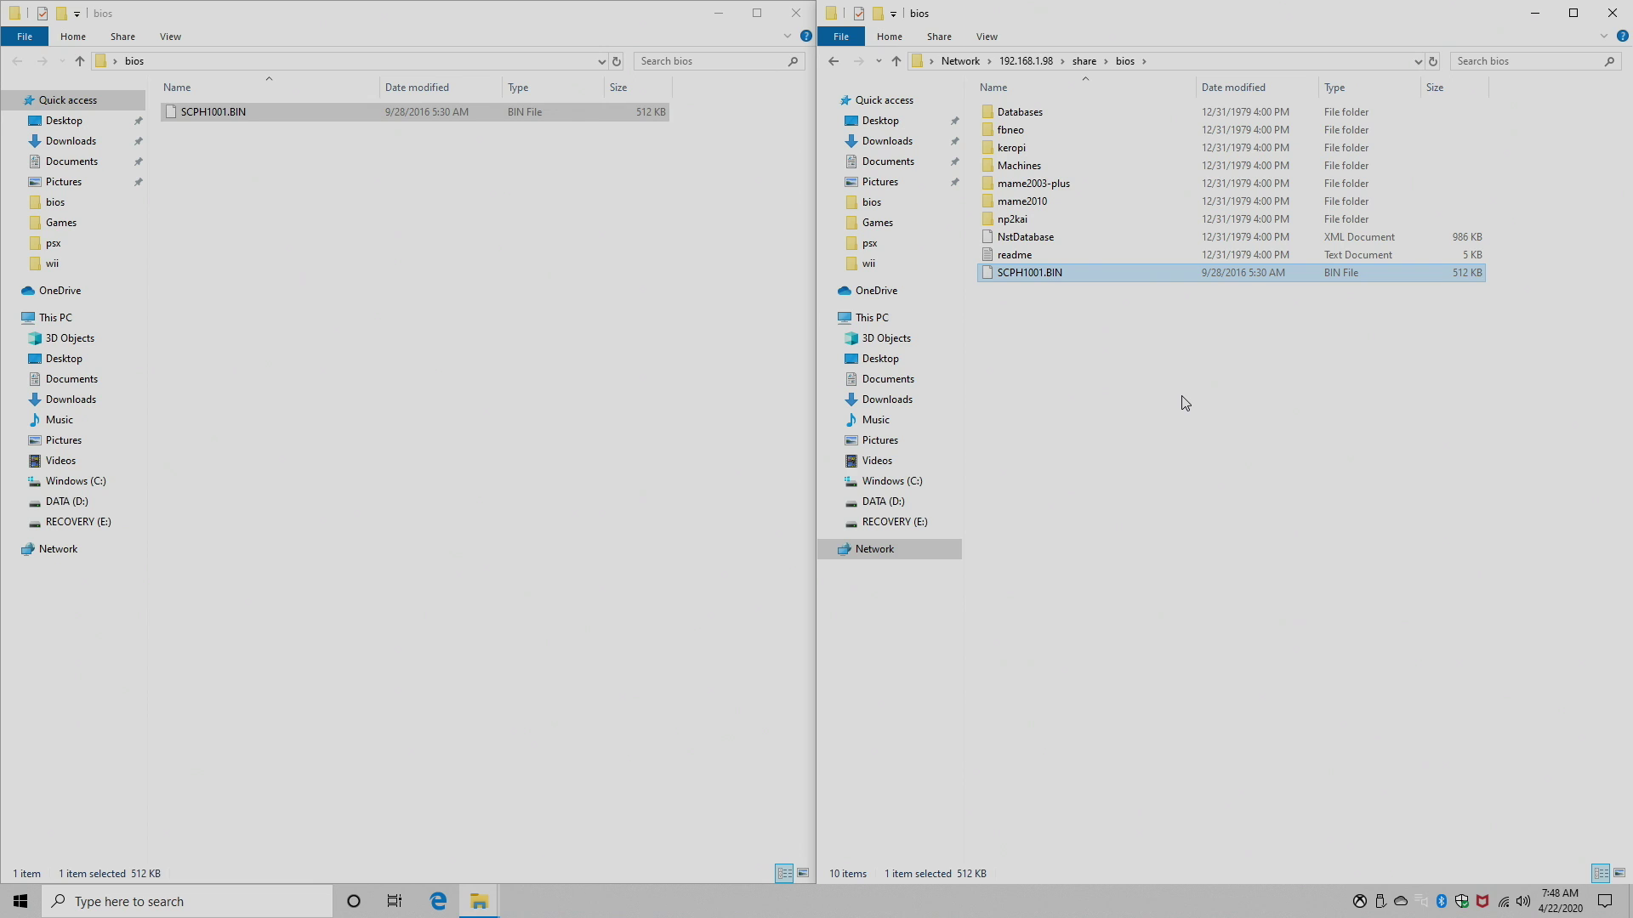
{"action": "left_click", "coordinate": [796, 12]}
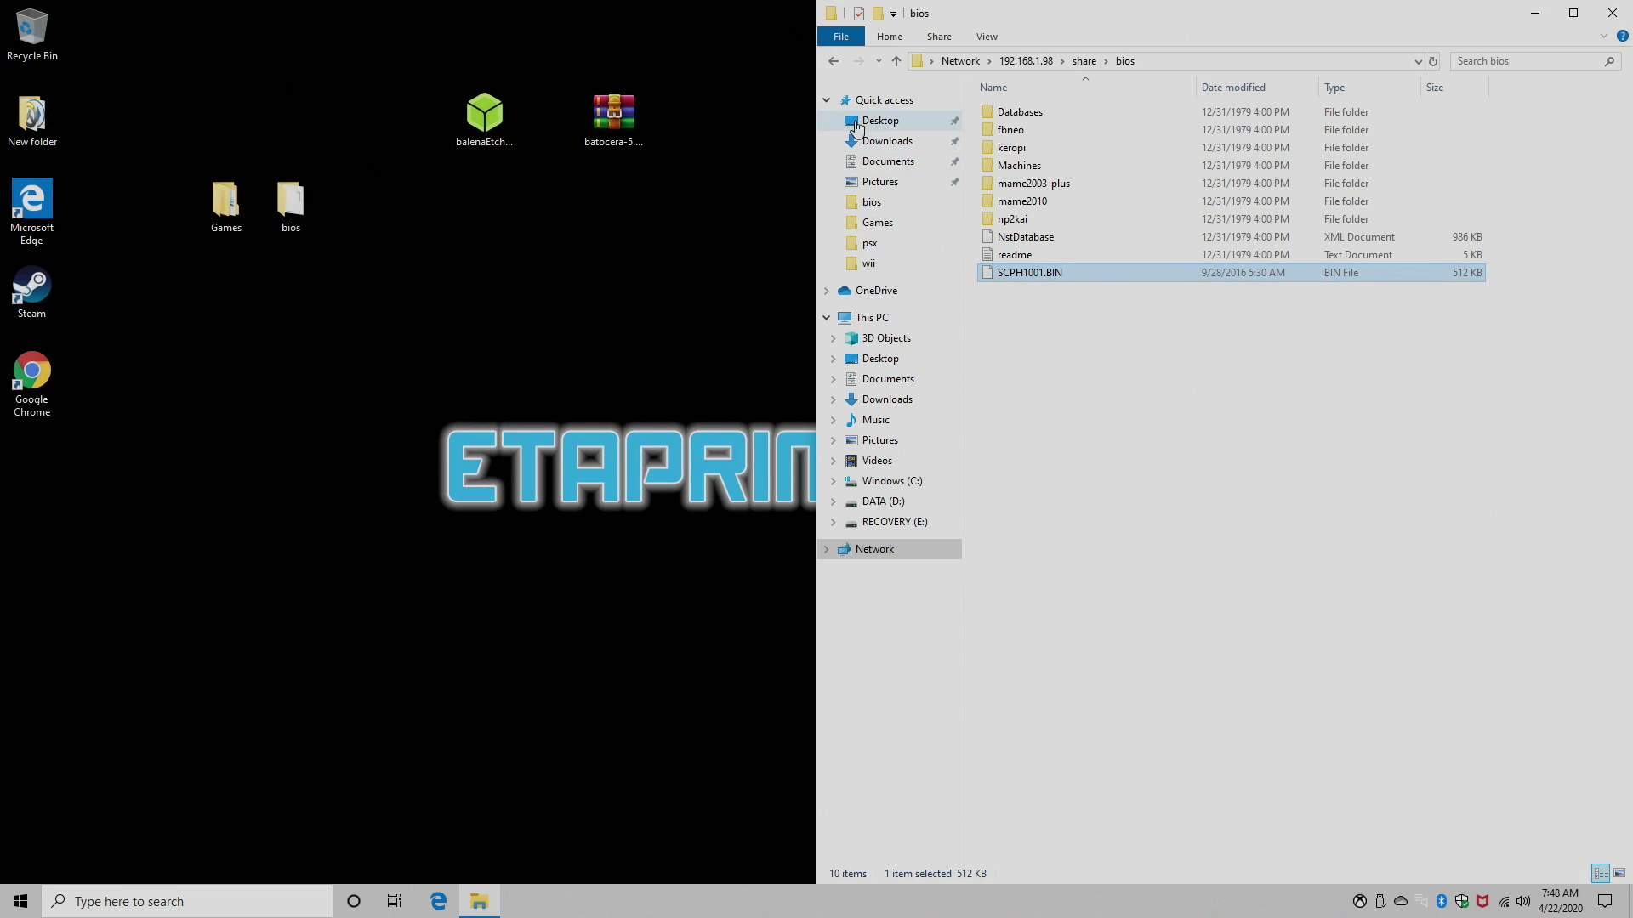
Open the share's roms folder and place the desktop's Games folder window beside it
{"action": "left_click", "coordinate": [834, 66]}
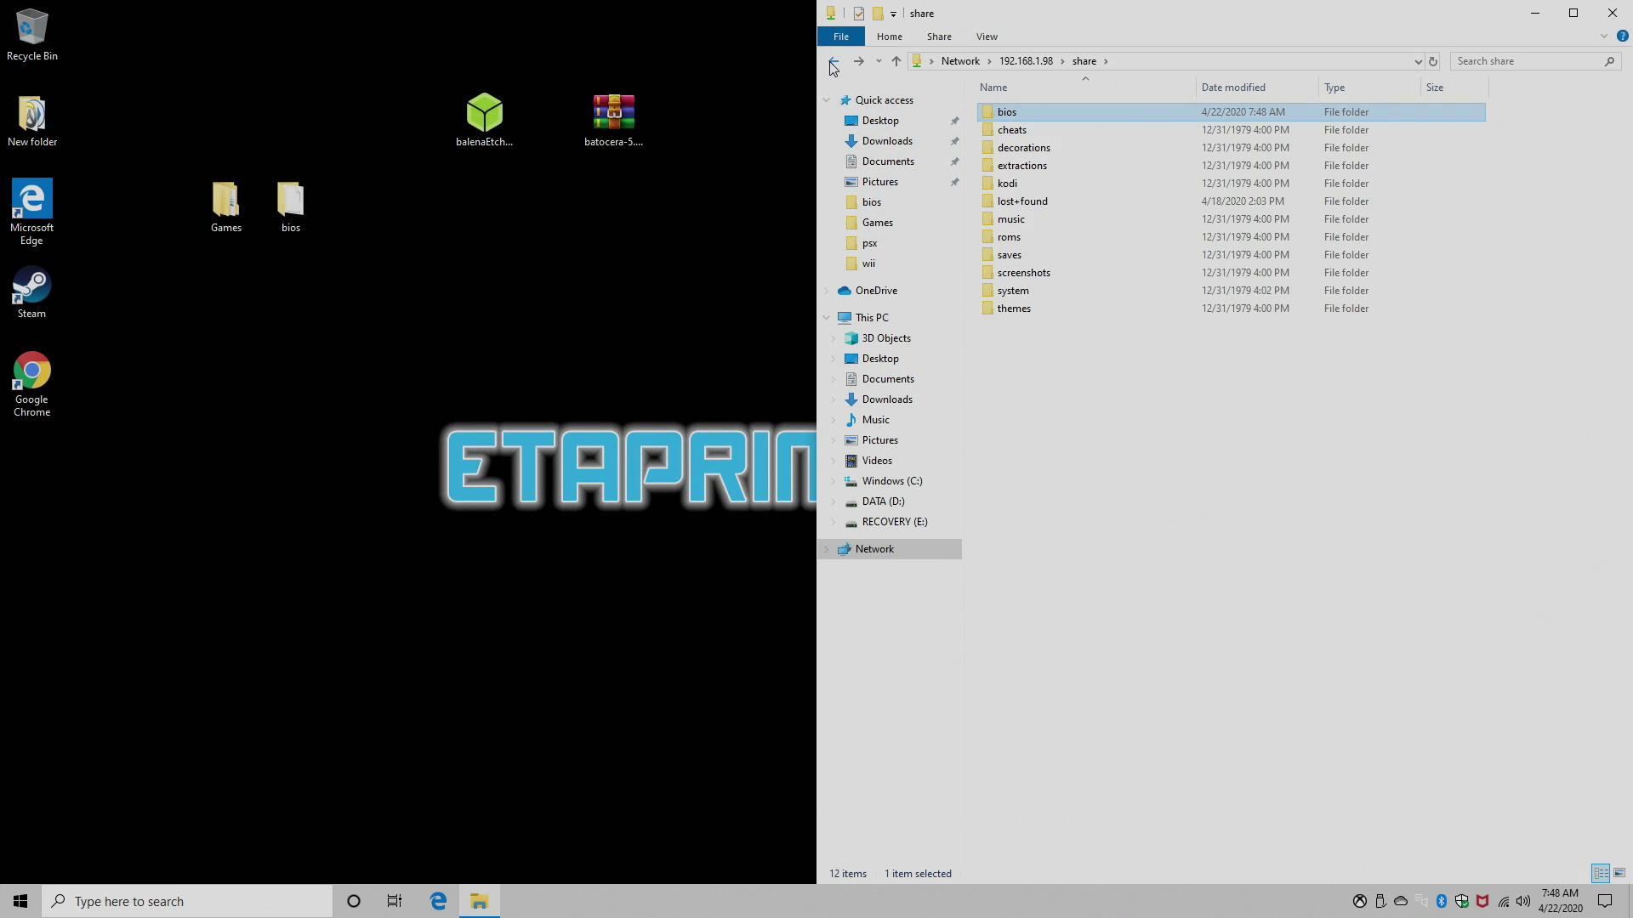
{"action": "left_click", "coordinate": [1023, 240]}
{"action": "double_click", "coordinate": [1023, 240]}
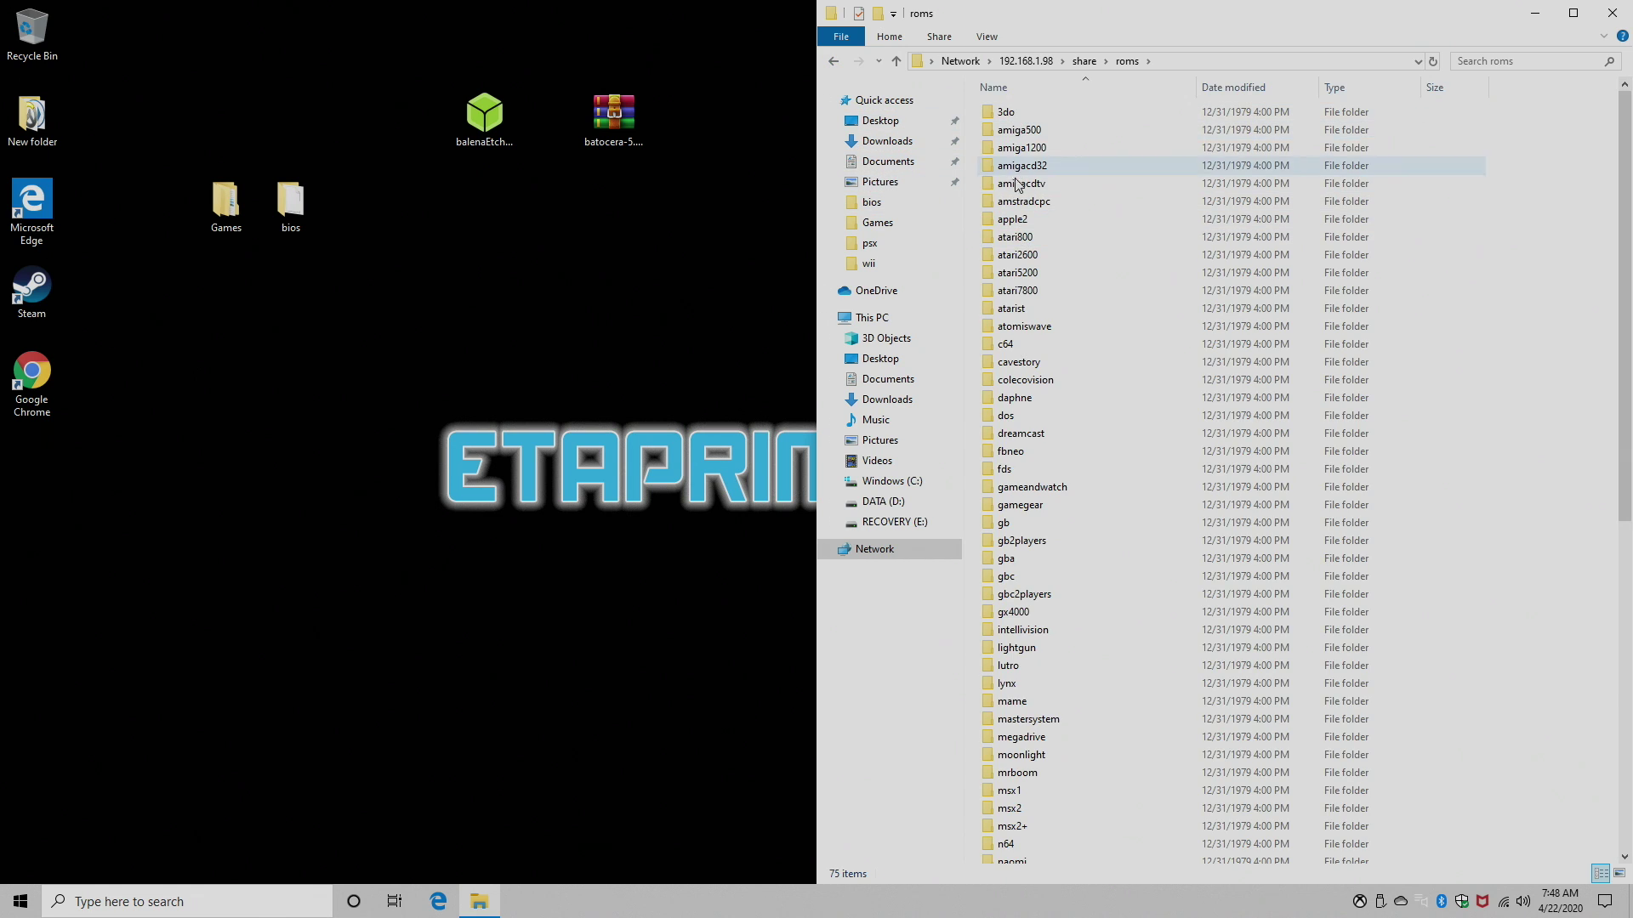
{"action": "scroll", "coordinate": [1031, 316], "scroll_direction": "down", "scroll_amount": 10}
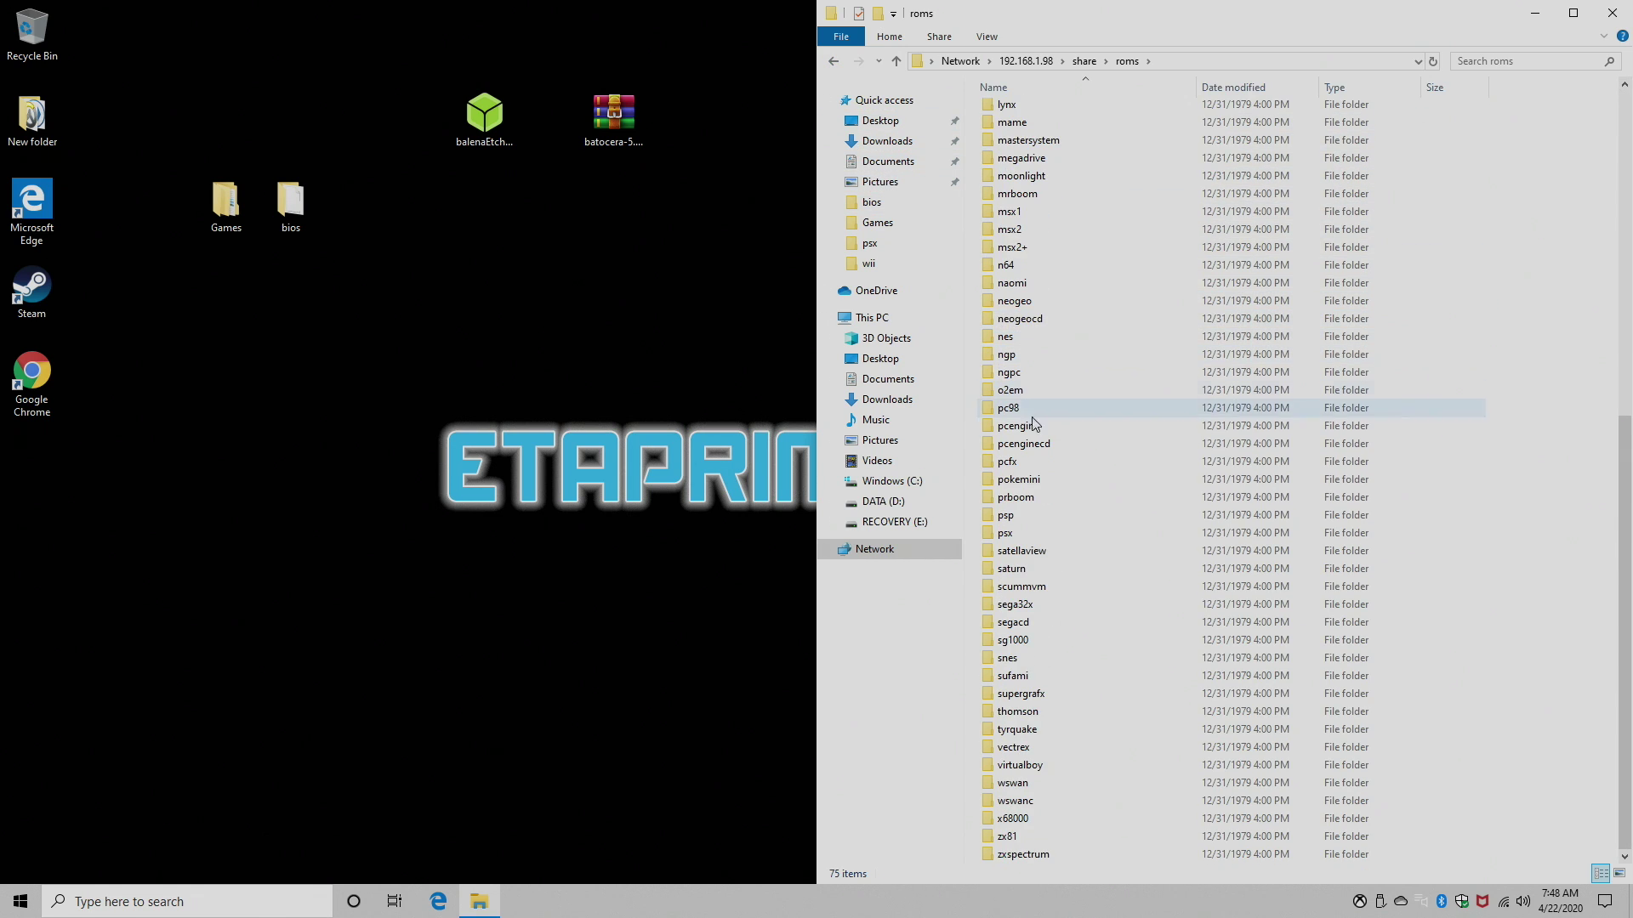
{"action": "scroll", "coordinate": [1069, 566], "scroll_direction": "up", "scroll_amount": 11}
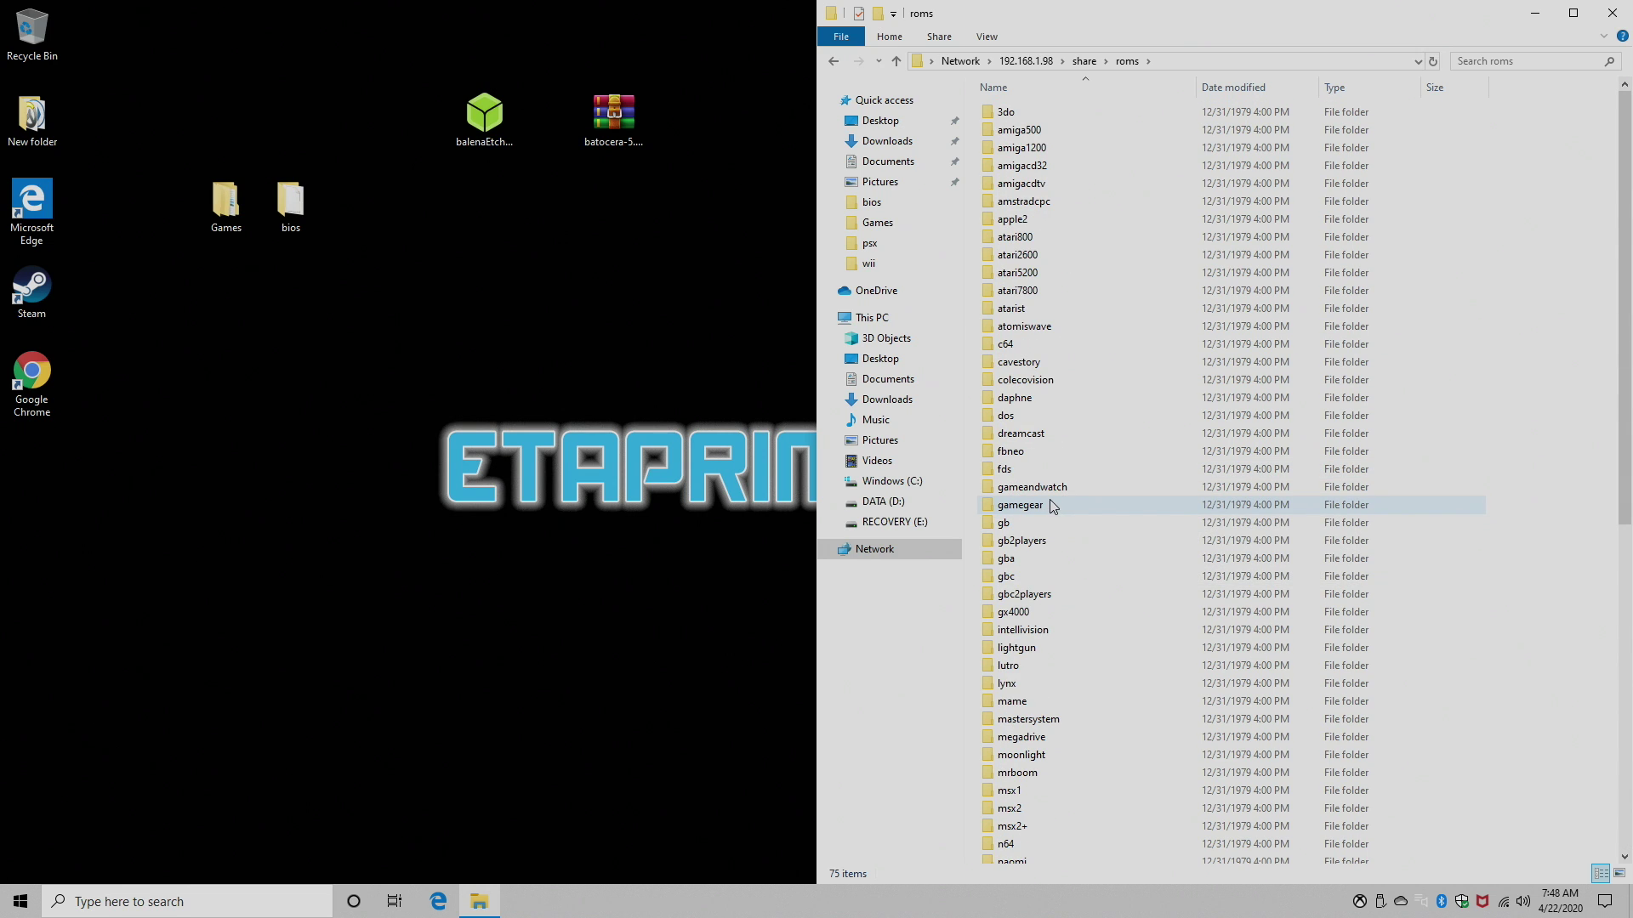
{"action": "double_click", "coordinate": [225, 204]}
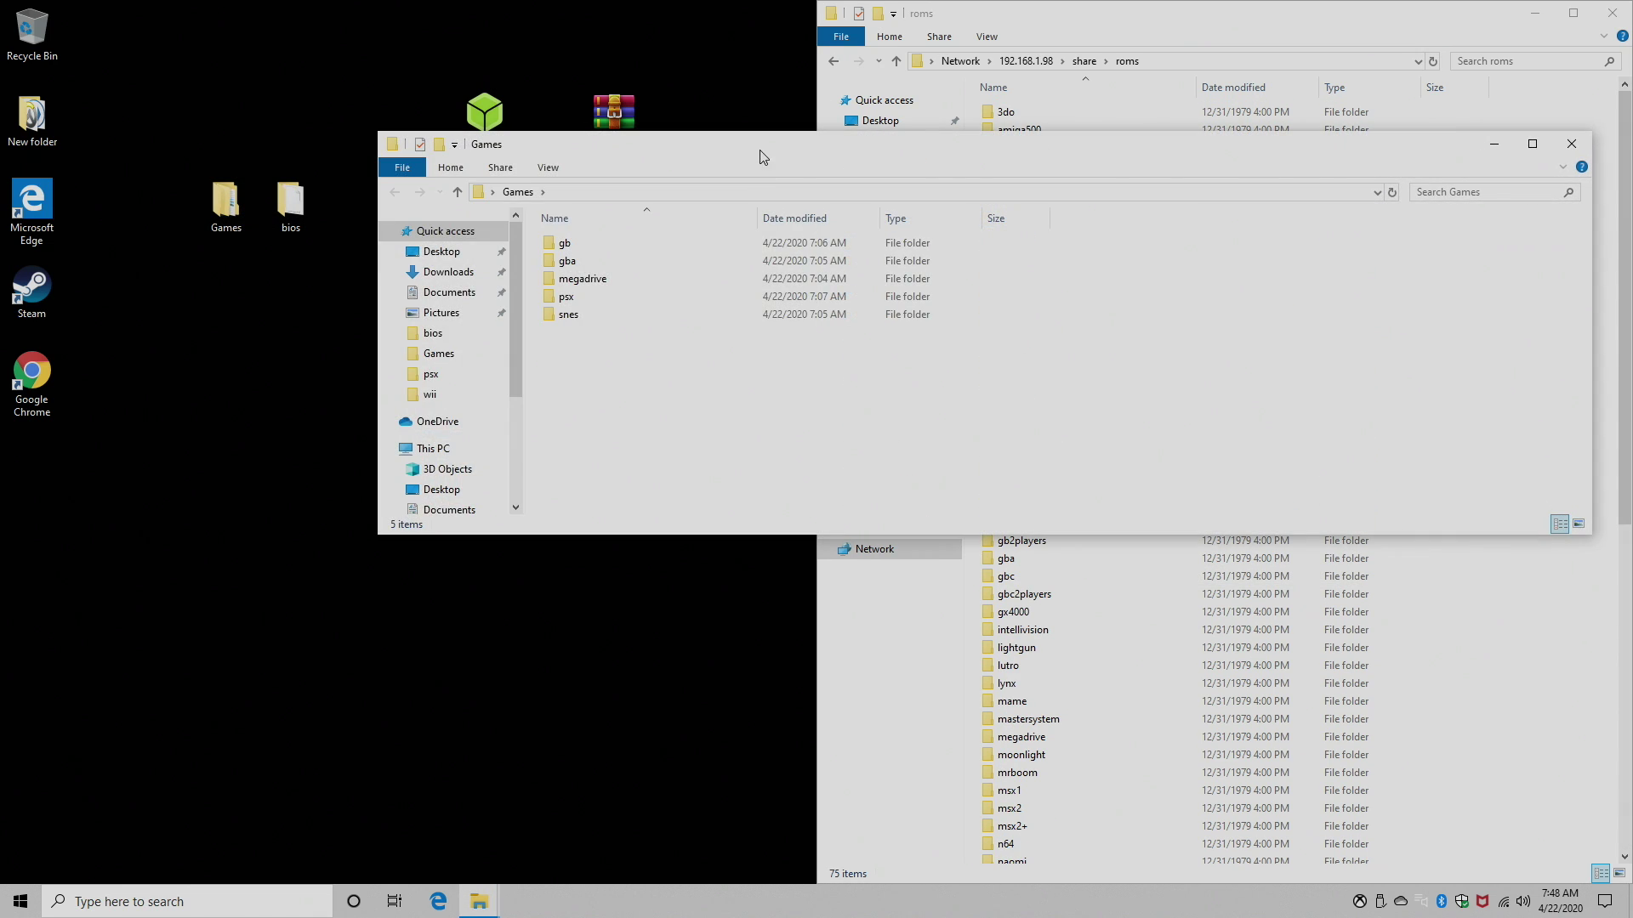
{"action": "left_click_drag", "start_coordinate": [762, 156], "coordinate": [2, 161]}
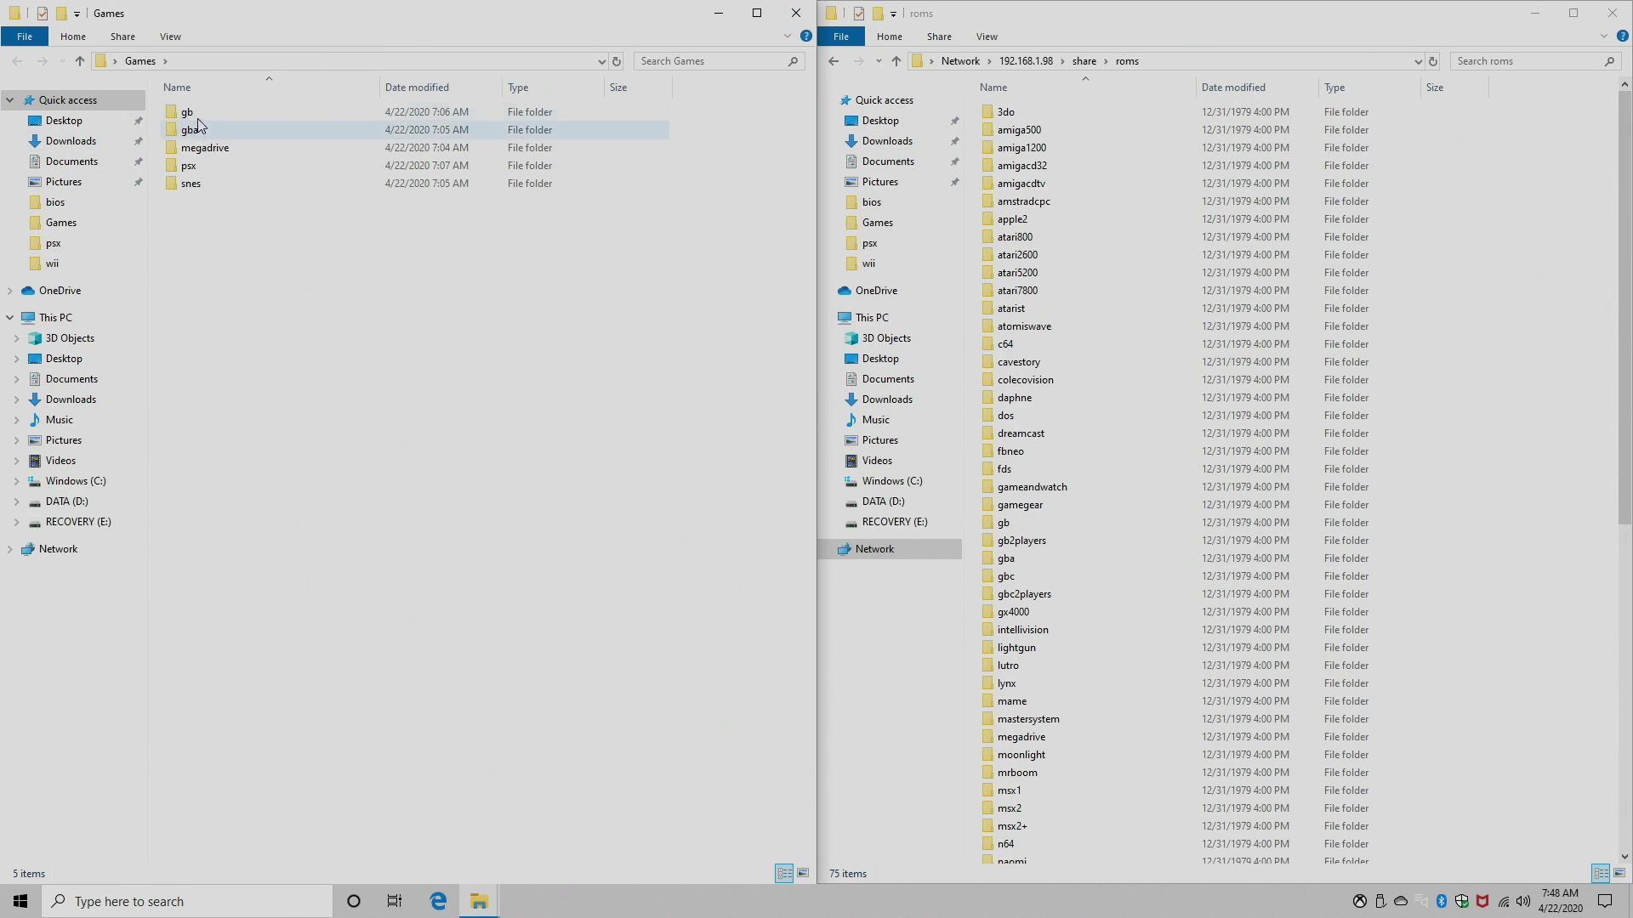
Copy all game archives from the local gb folder into the gb folder under roms on the share
{"action": "double_click", "coordinate": [197, 118]}
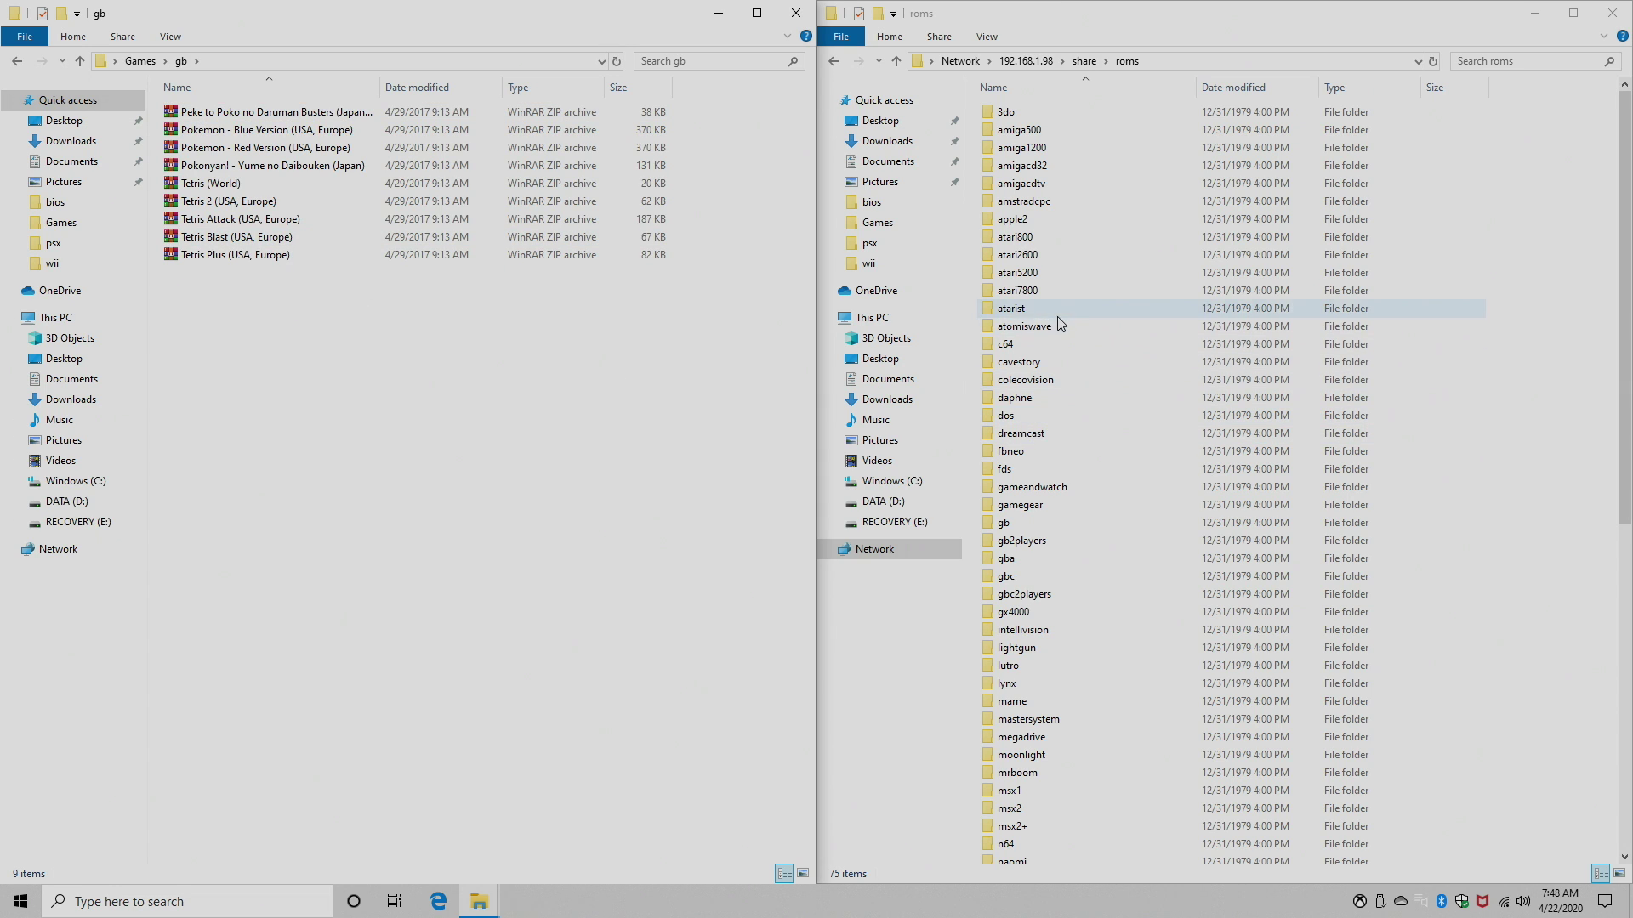
{"action": "double_click", "coordinate": [1048, 522]}
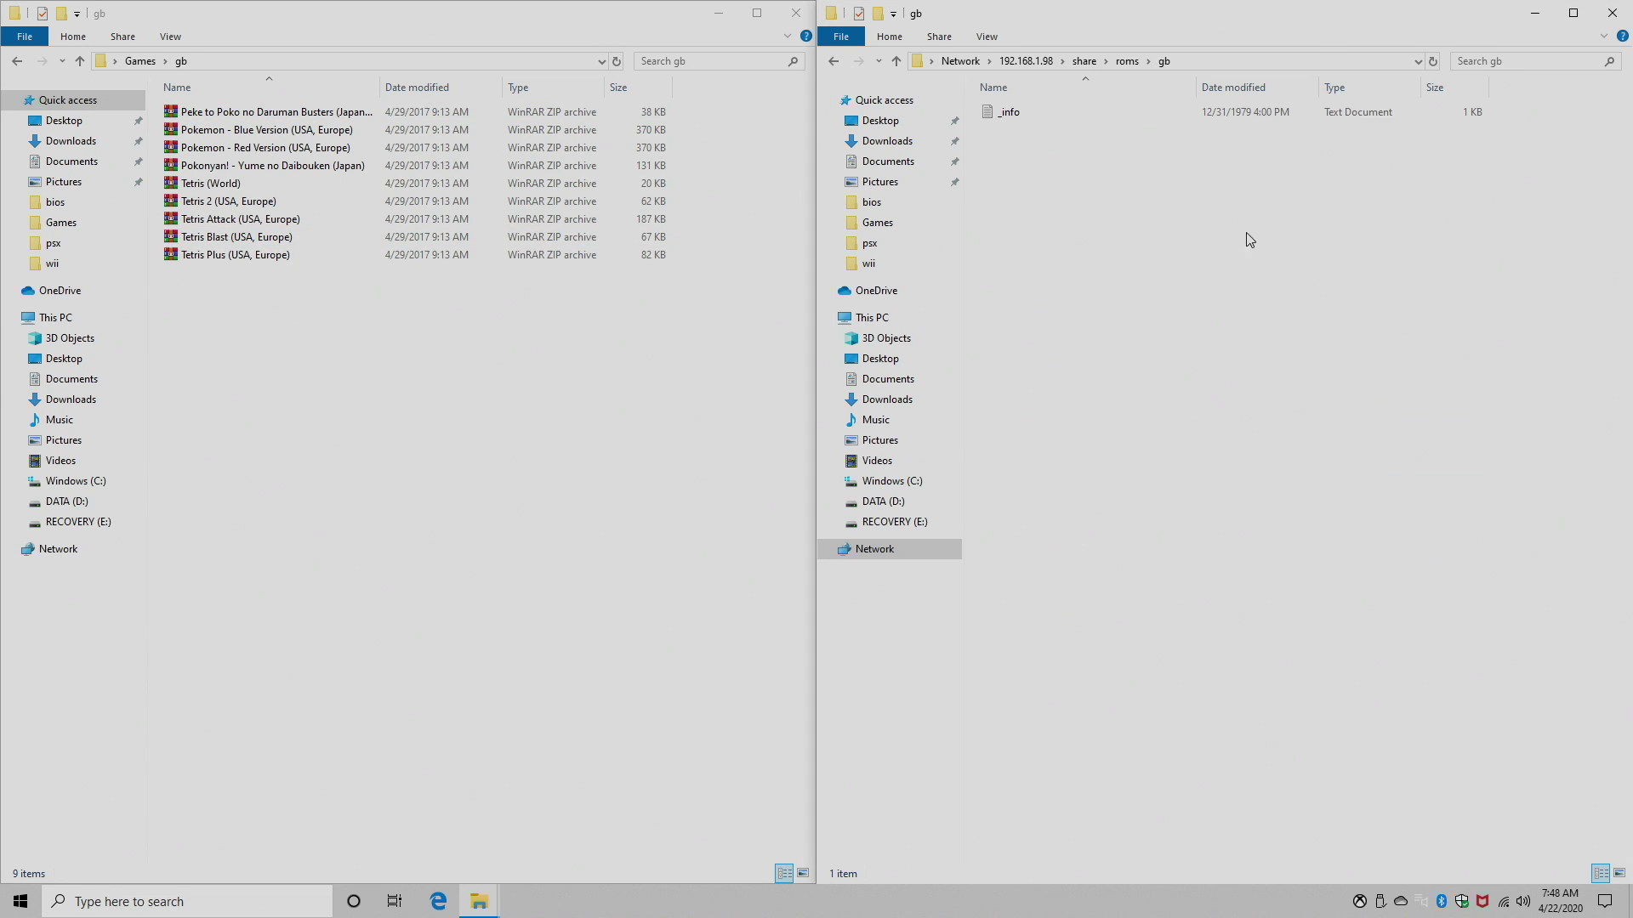
{"action": "left_click_drag", "start_coordinate": [367, 398], "coordinate": [1201, 314]}
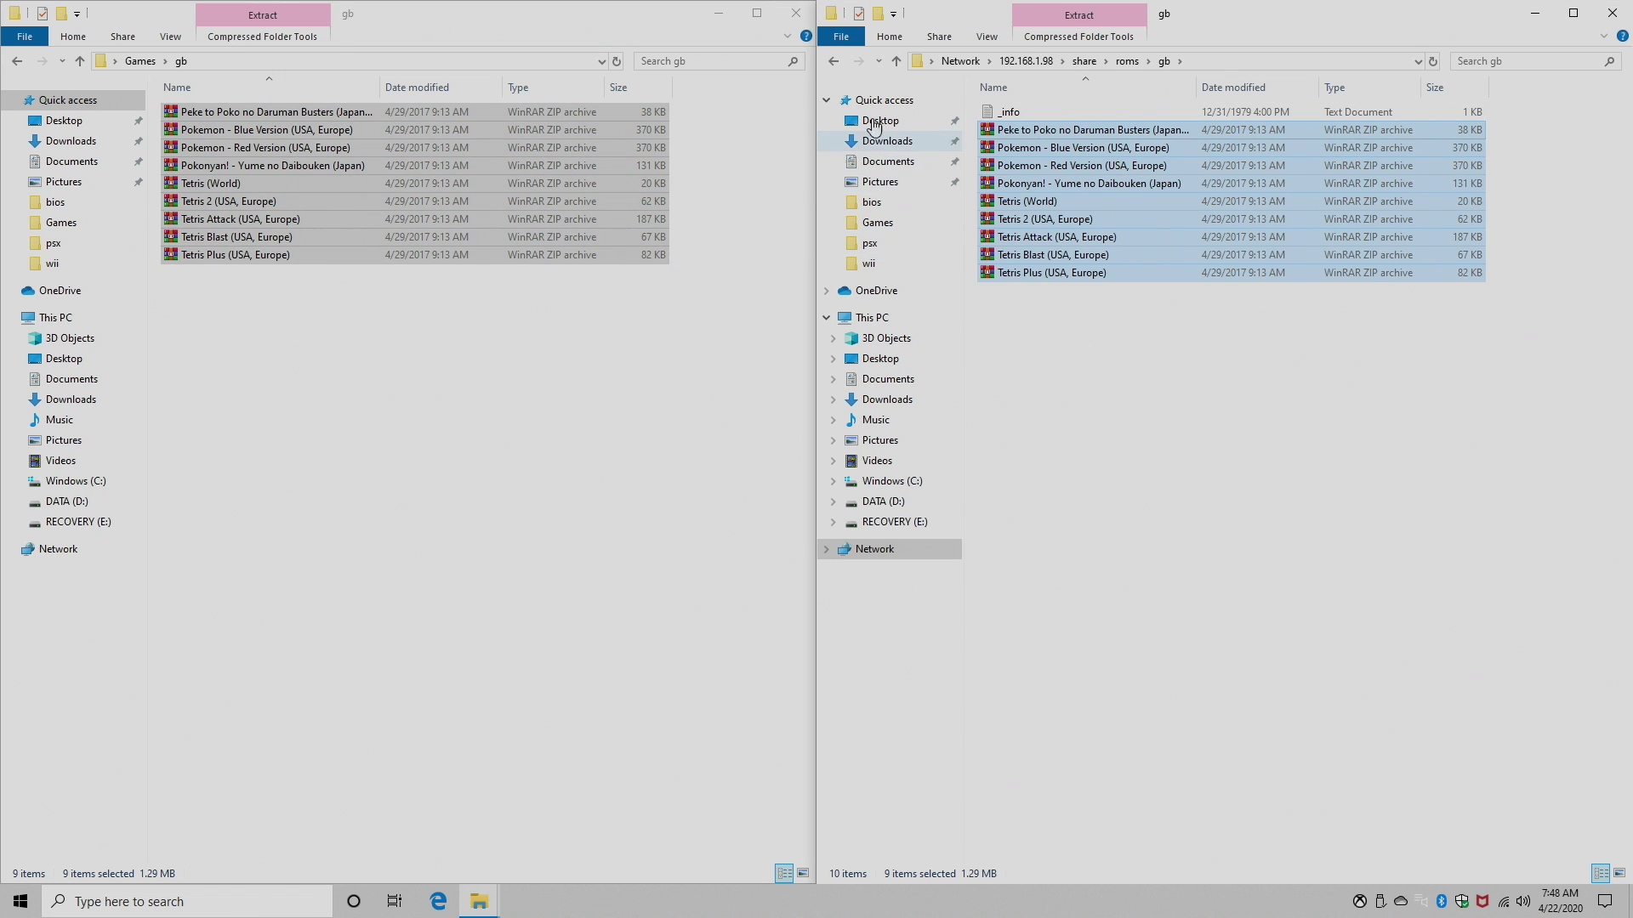
Copy all game archives from the local gba folder into the gba folder under roms on the share
{"action": "left_click", "coordinate": [836, 65]}
{"action": "left_click", "coordinate": [17, 61]}
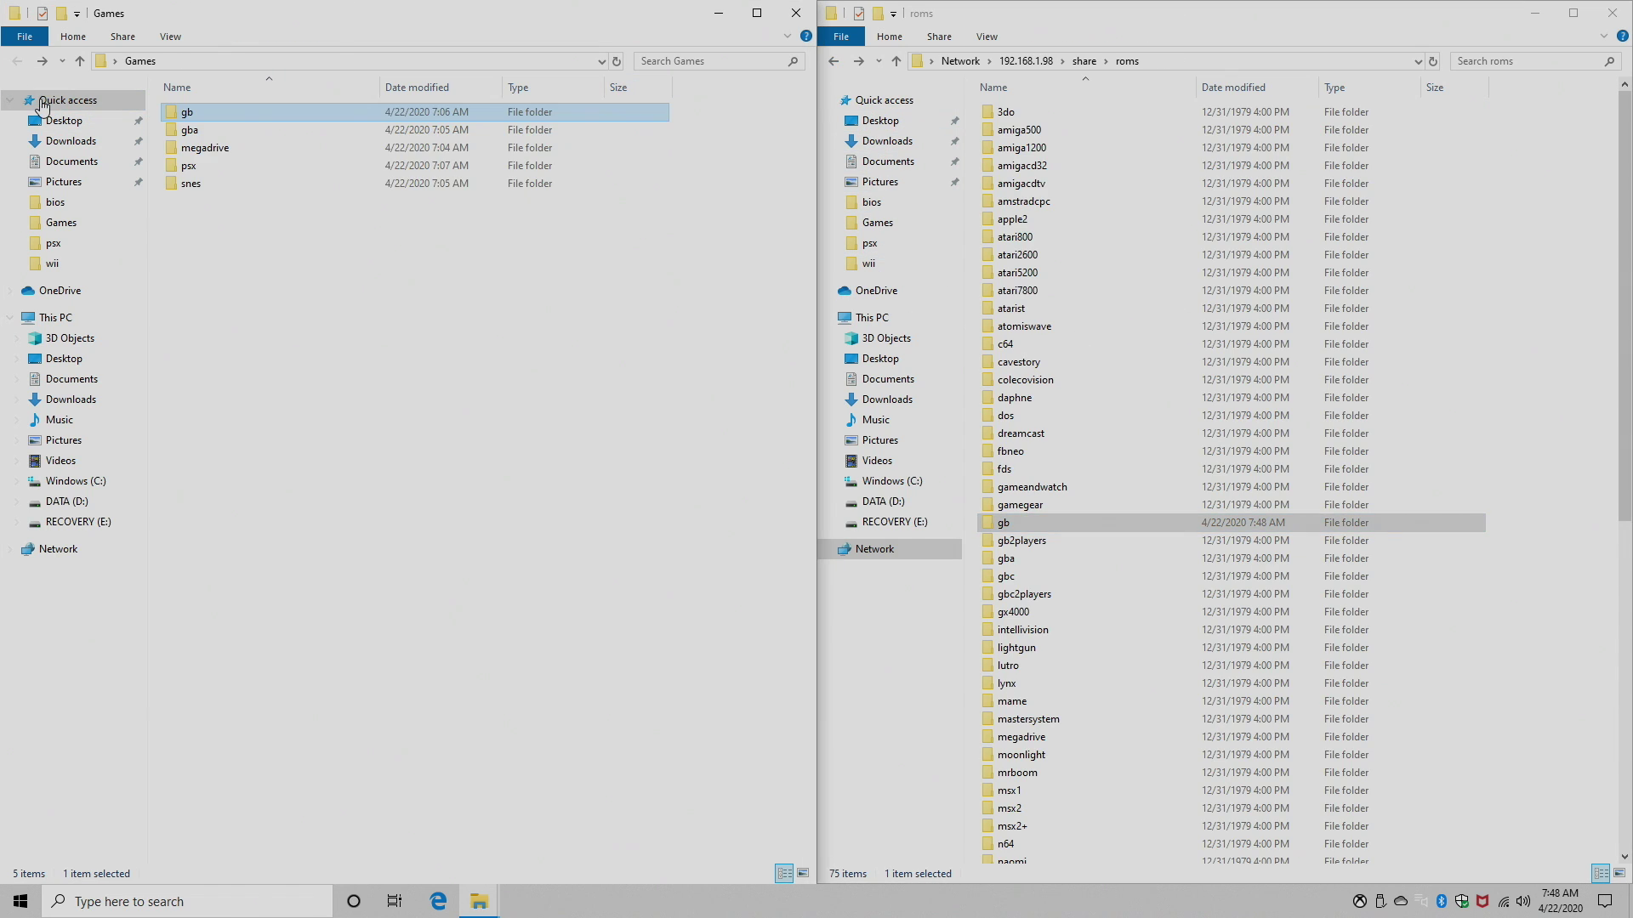
{"action": "double_click", "coordinate": [187, 131]}
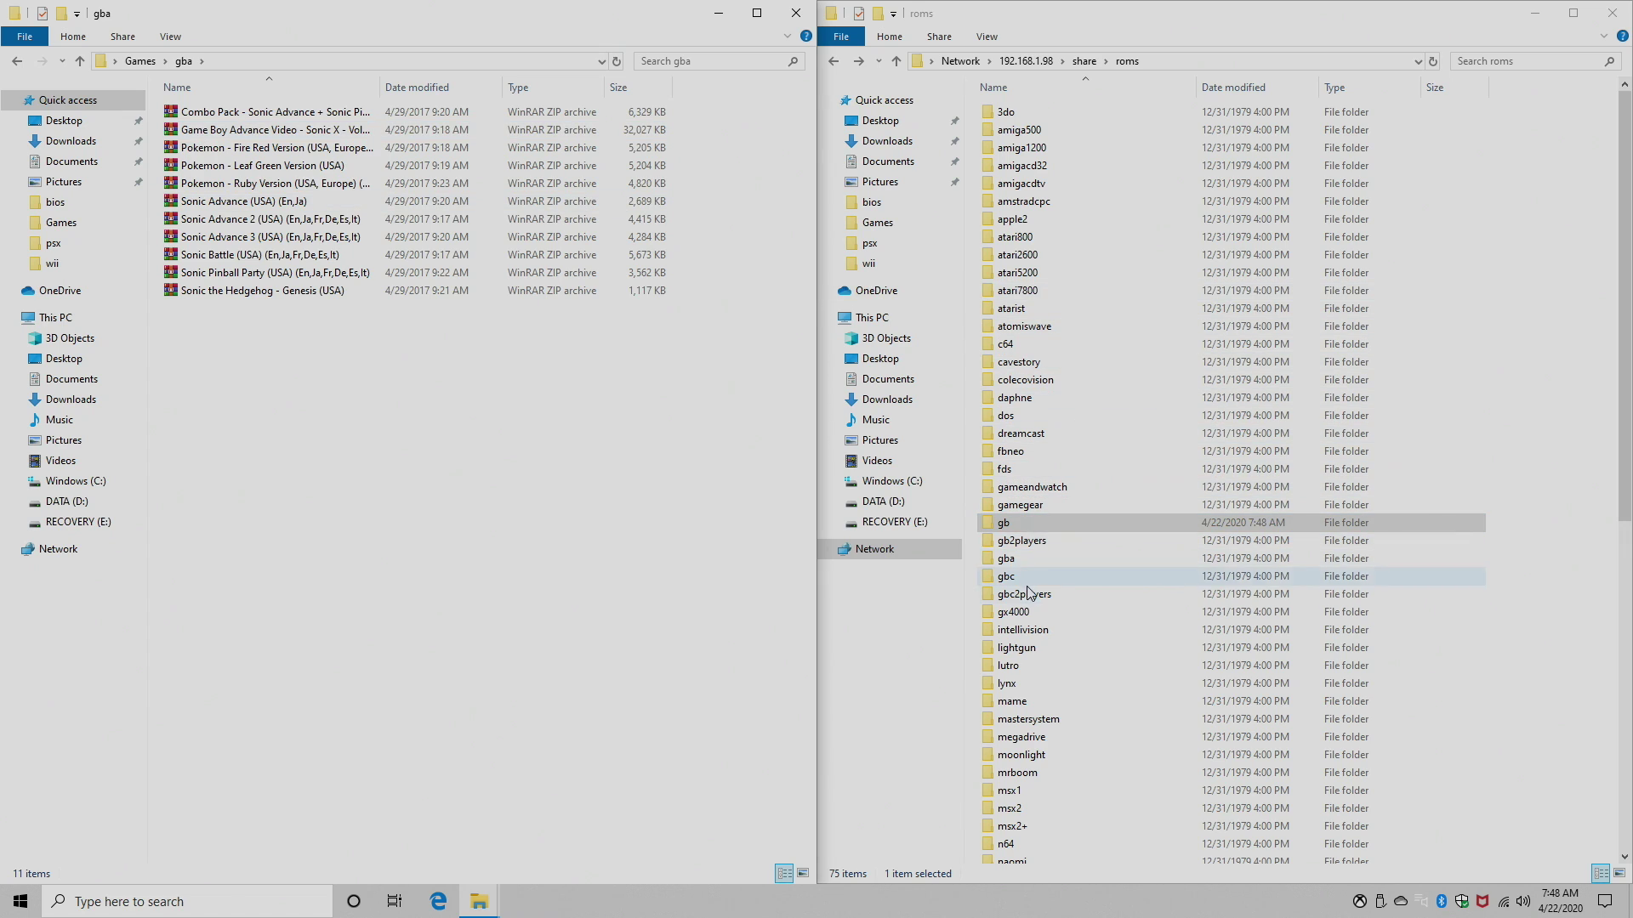
{"action": "double_click", "coordinate": [1011, 561]}
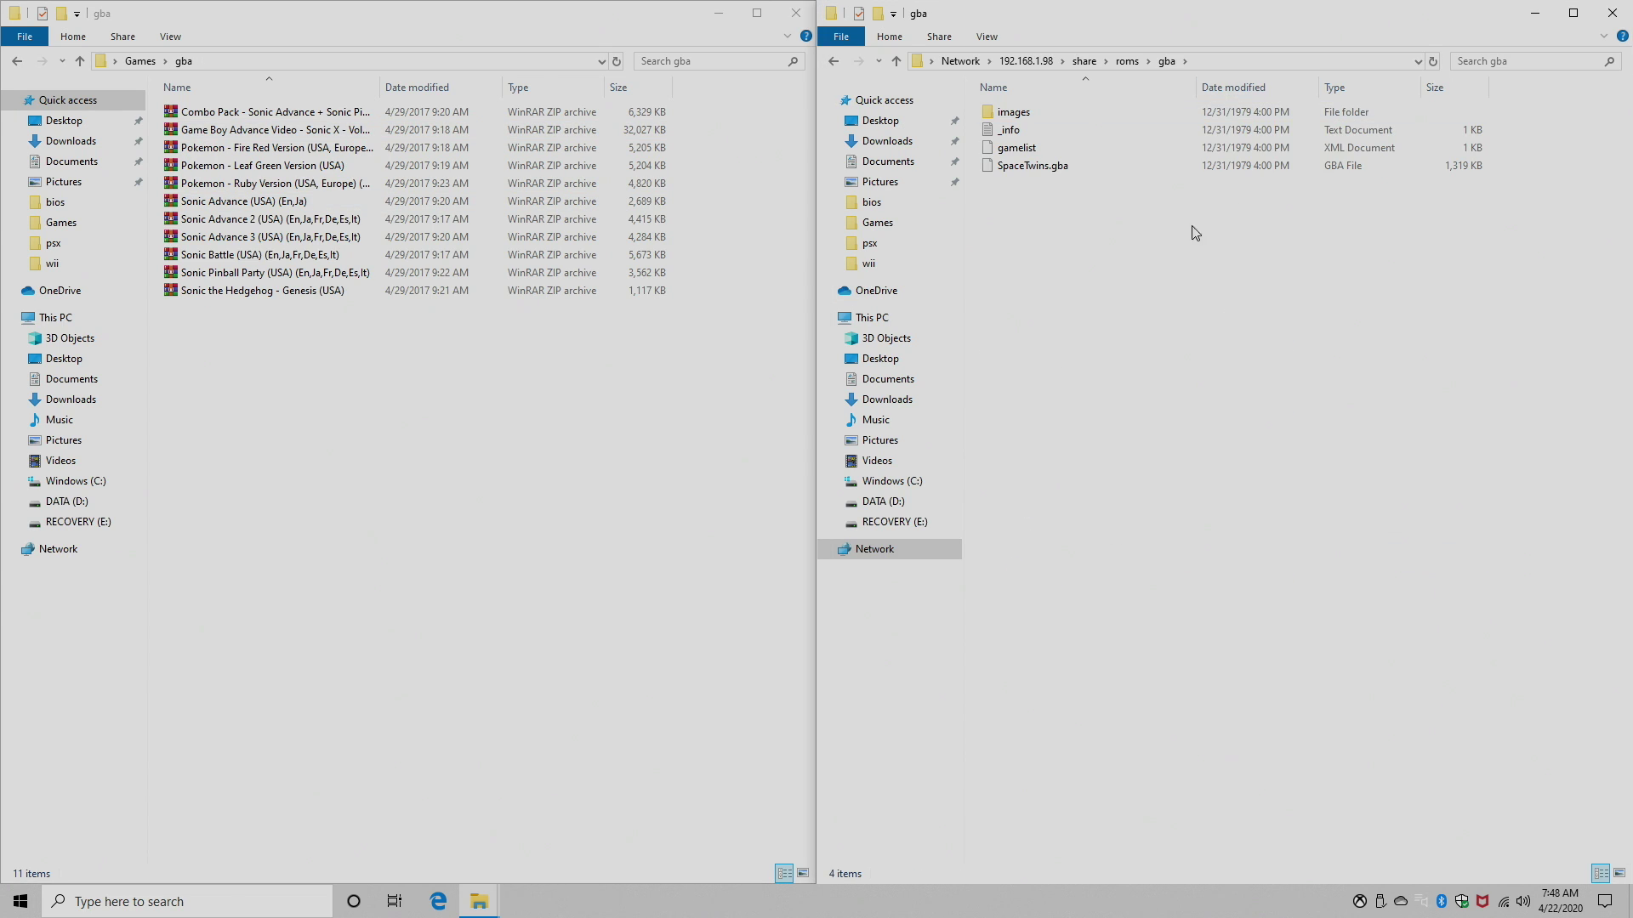
{"action": "left_click_drag", "start_coordinate": [319, 465], "coordinate": [1159, 402]}
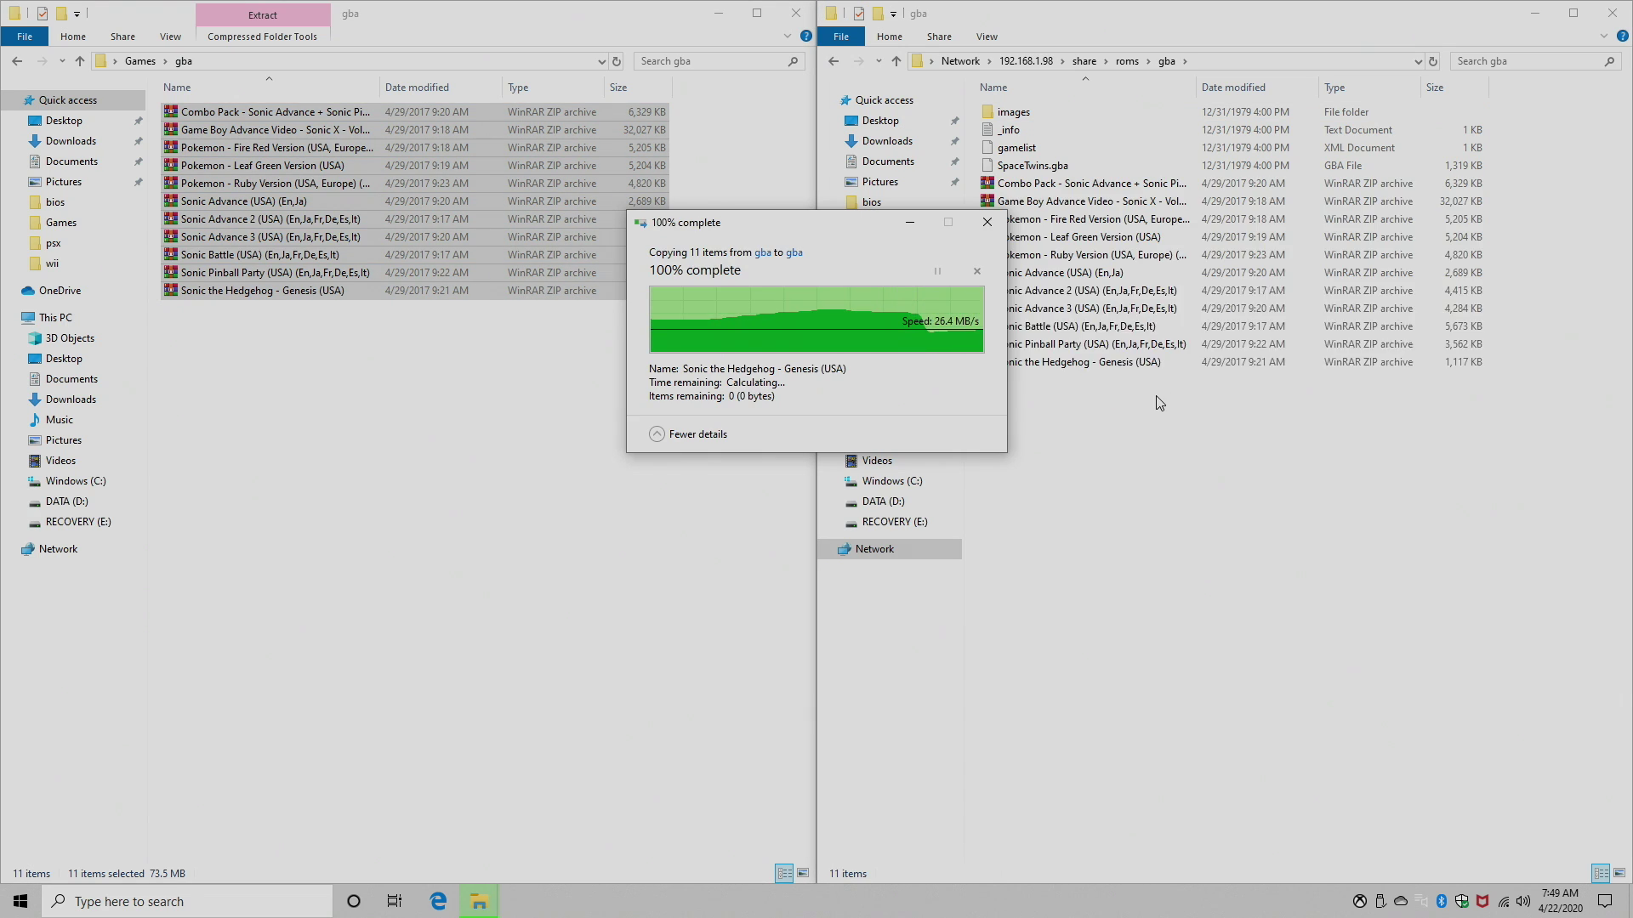
{"action": "left_click", "coordinate": [1159, 402]}
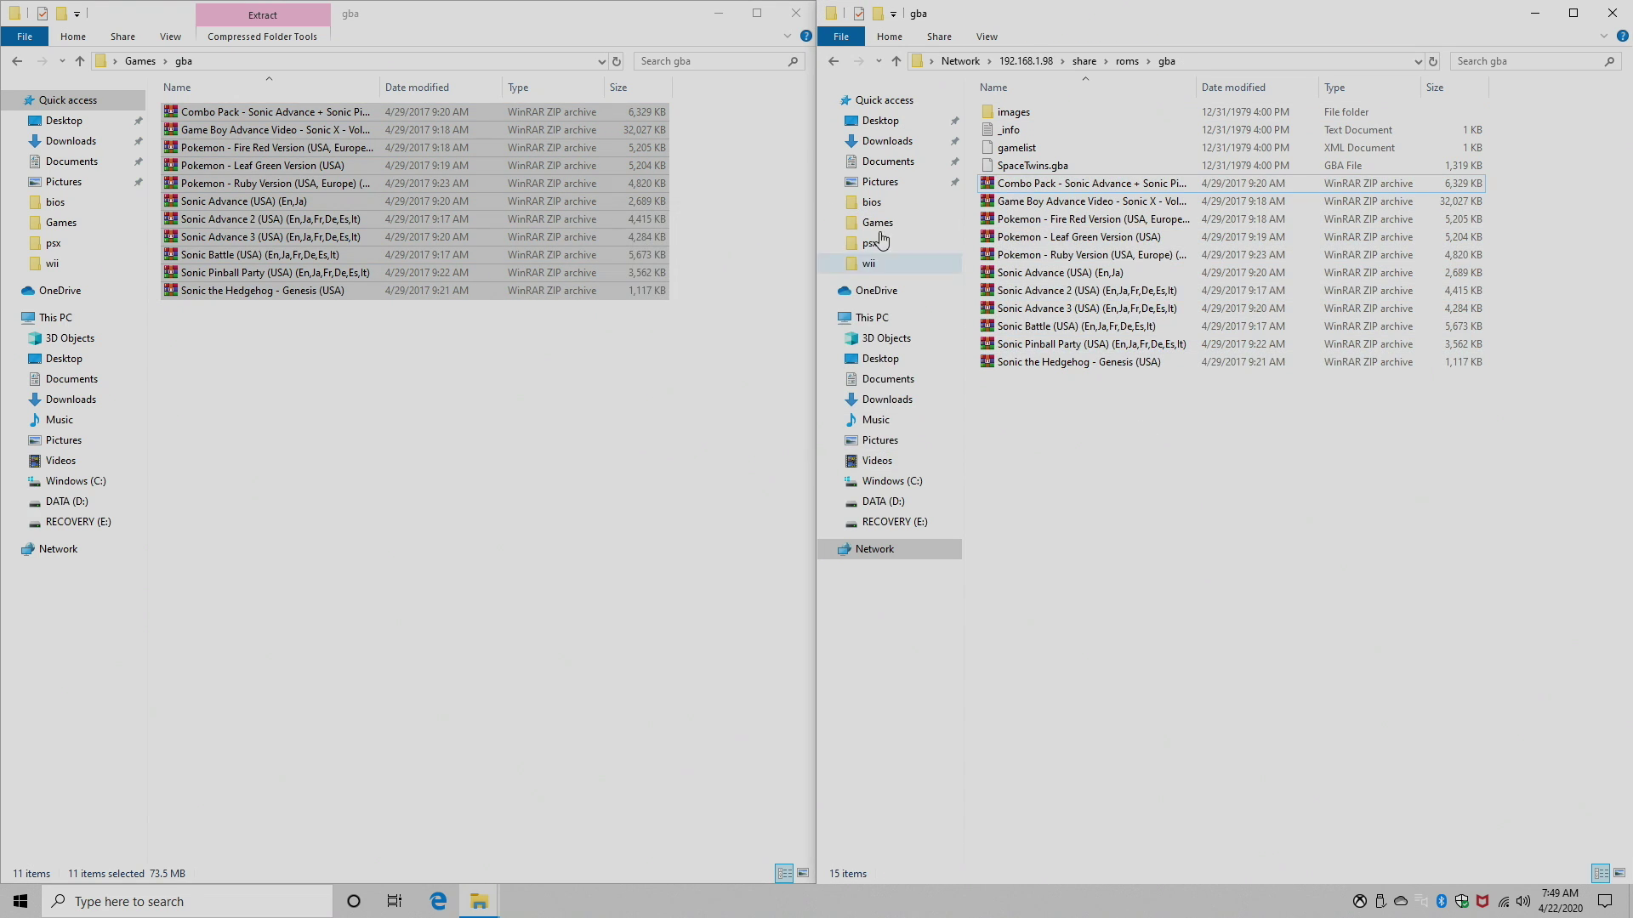
Copy all game archives from the local megadrive folder into the megadrive folder under roms on the share
{"action": "left_click", "coordinate": [16, 61]}
{"action": "left_click", "coordinate": [834, 62]}
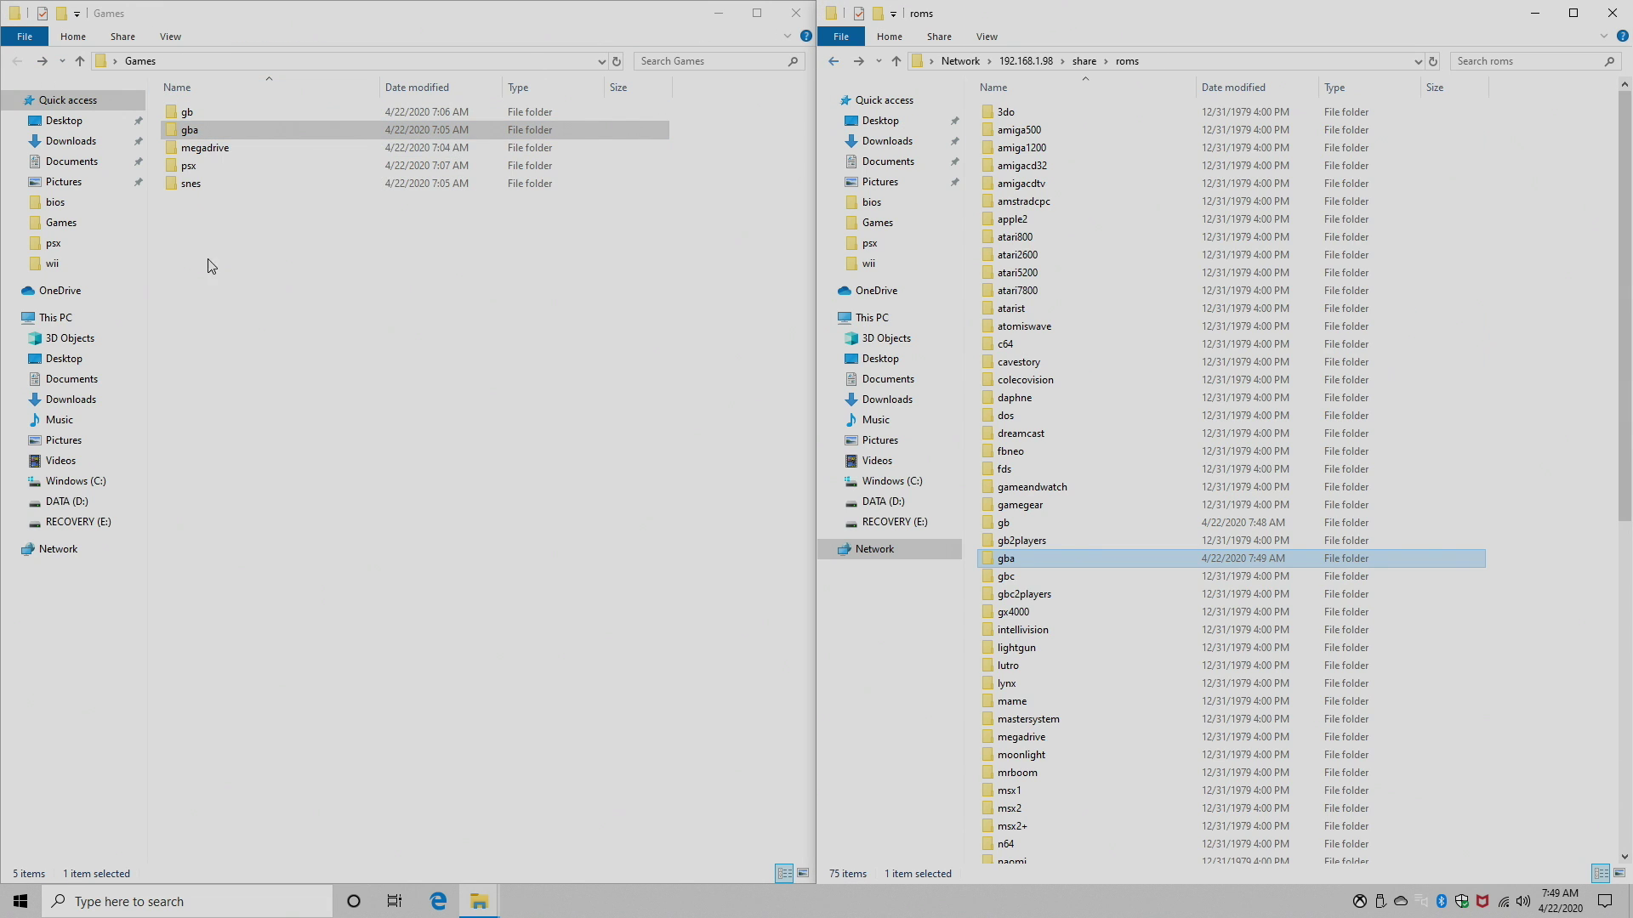
{"action": "double_click", "coordinate": [201, 152]}
{"action": "scroll", "coordinate": [1063, 493], "scroll_direction": "down", "scroll_amount": 3}
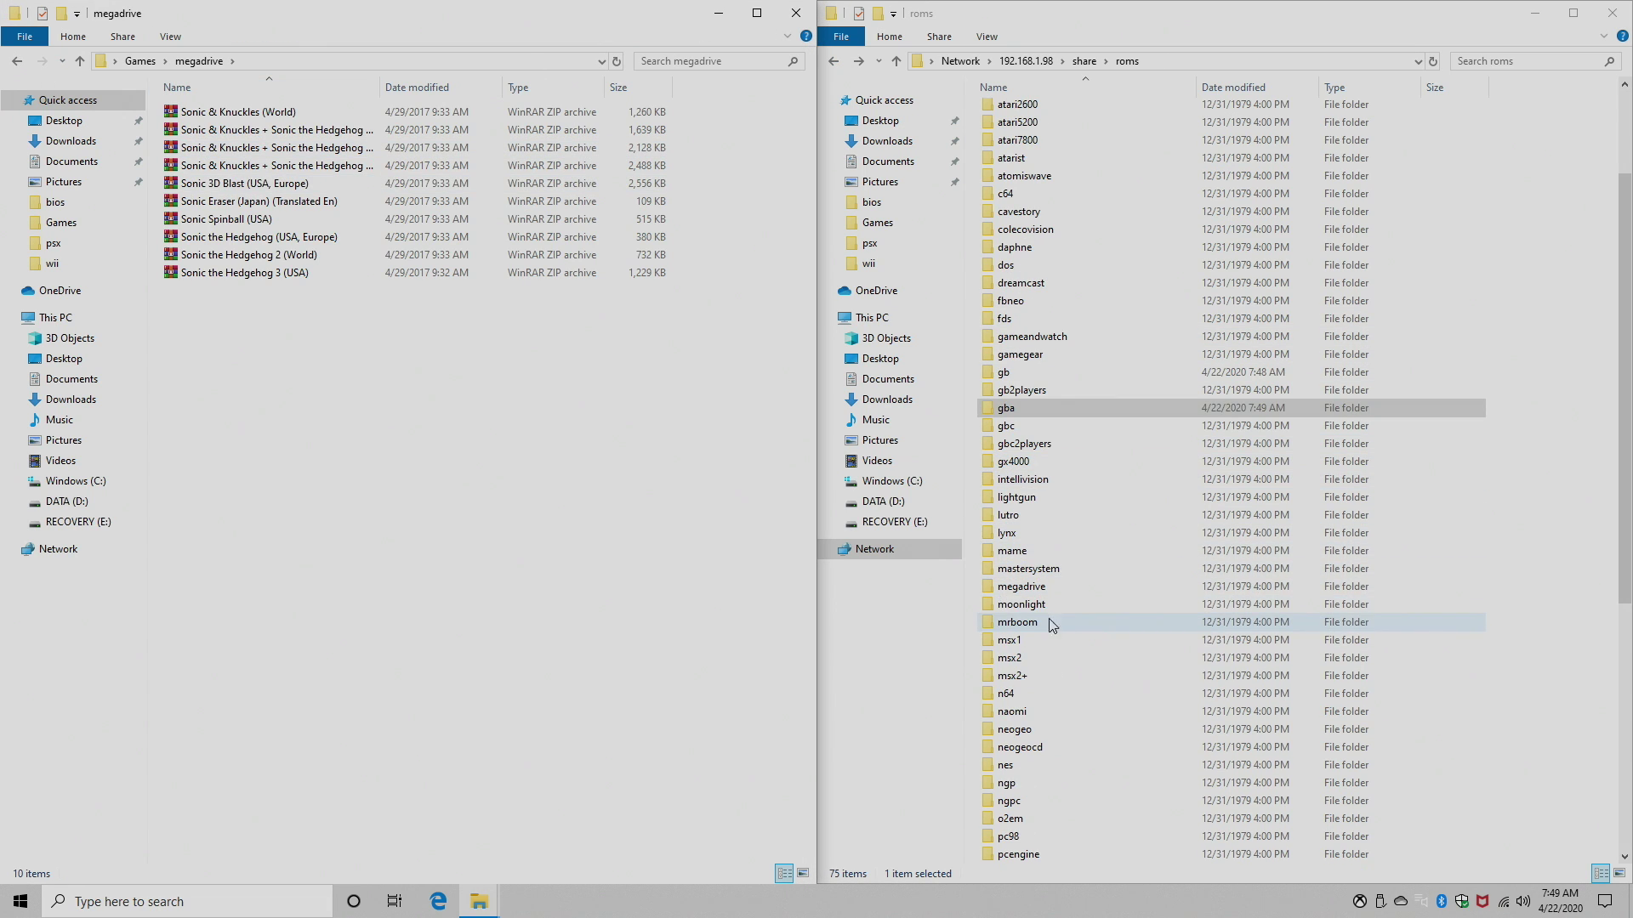
{"action": "double_click", "coordinate": [1048, 587]}
{"action": "left_click_drag", "start_coordinate": [354, 342], "coordinate": [1217, 289]}
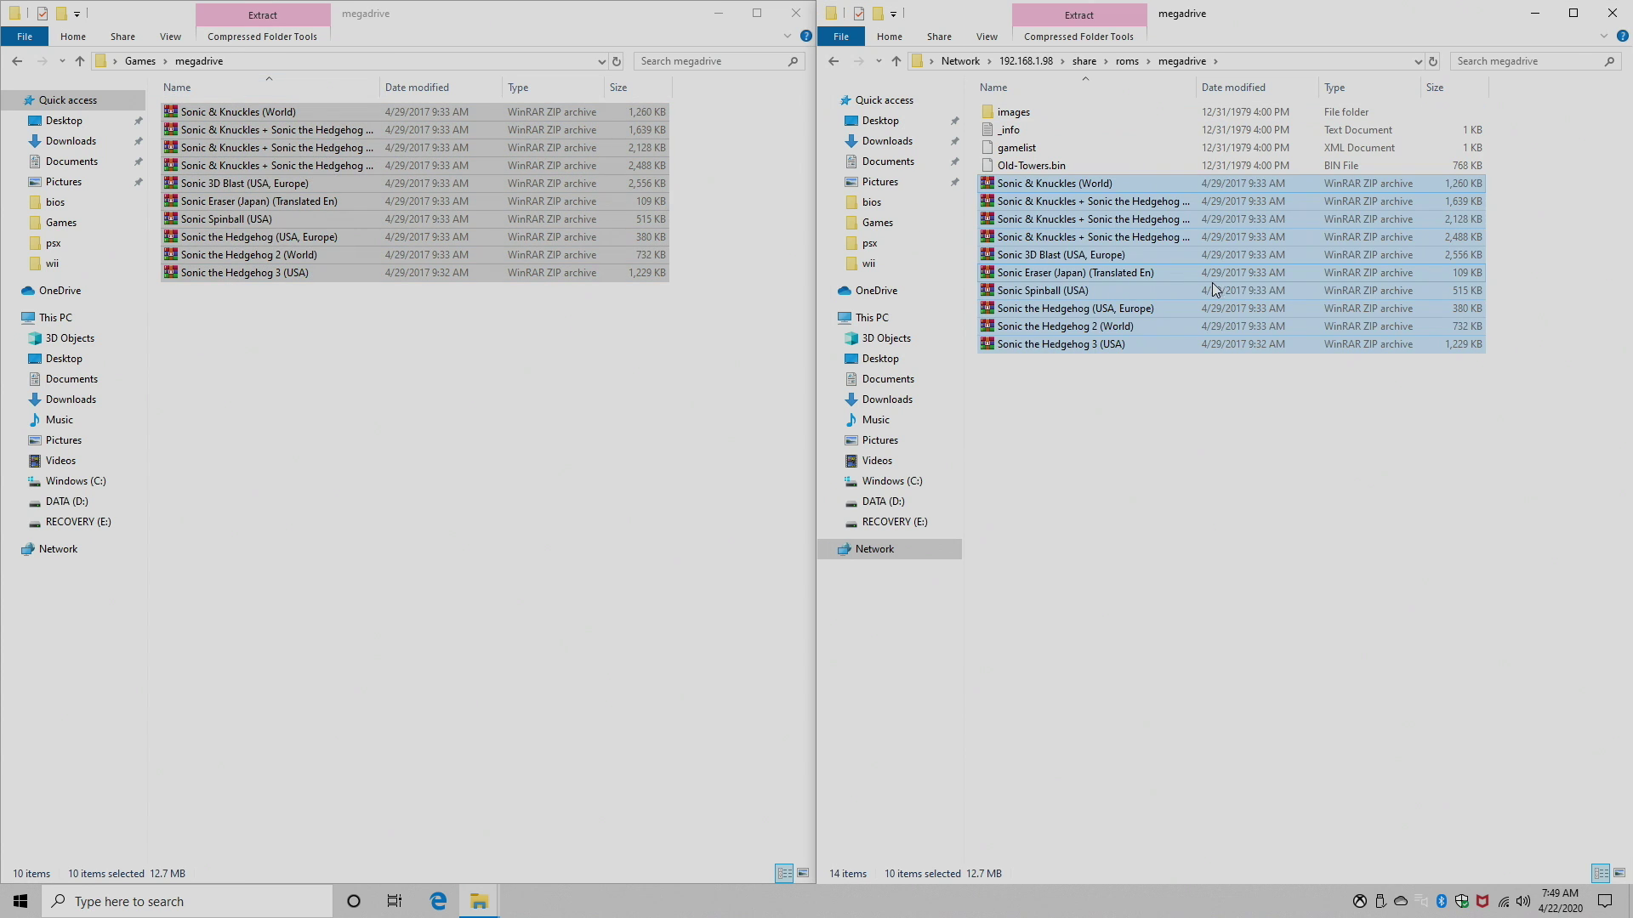
Copy all game archives from the local snes folder into the snes folder under roms on the share
{"action": "left_click", "coordinate": [17, 61]}
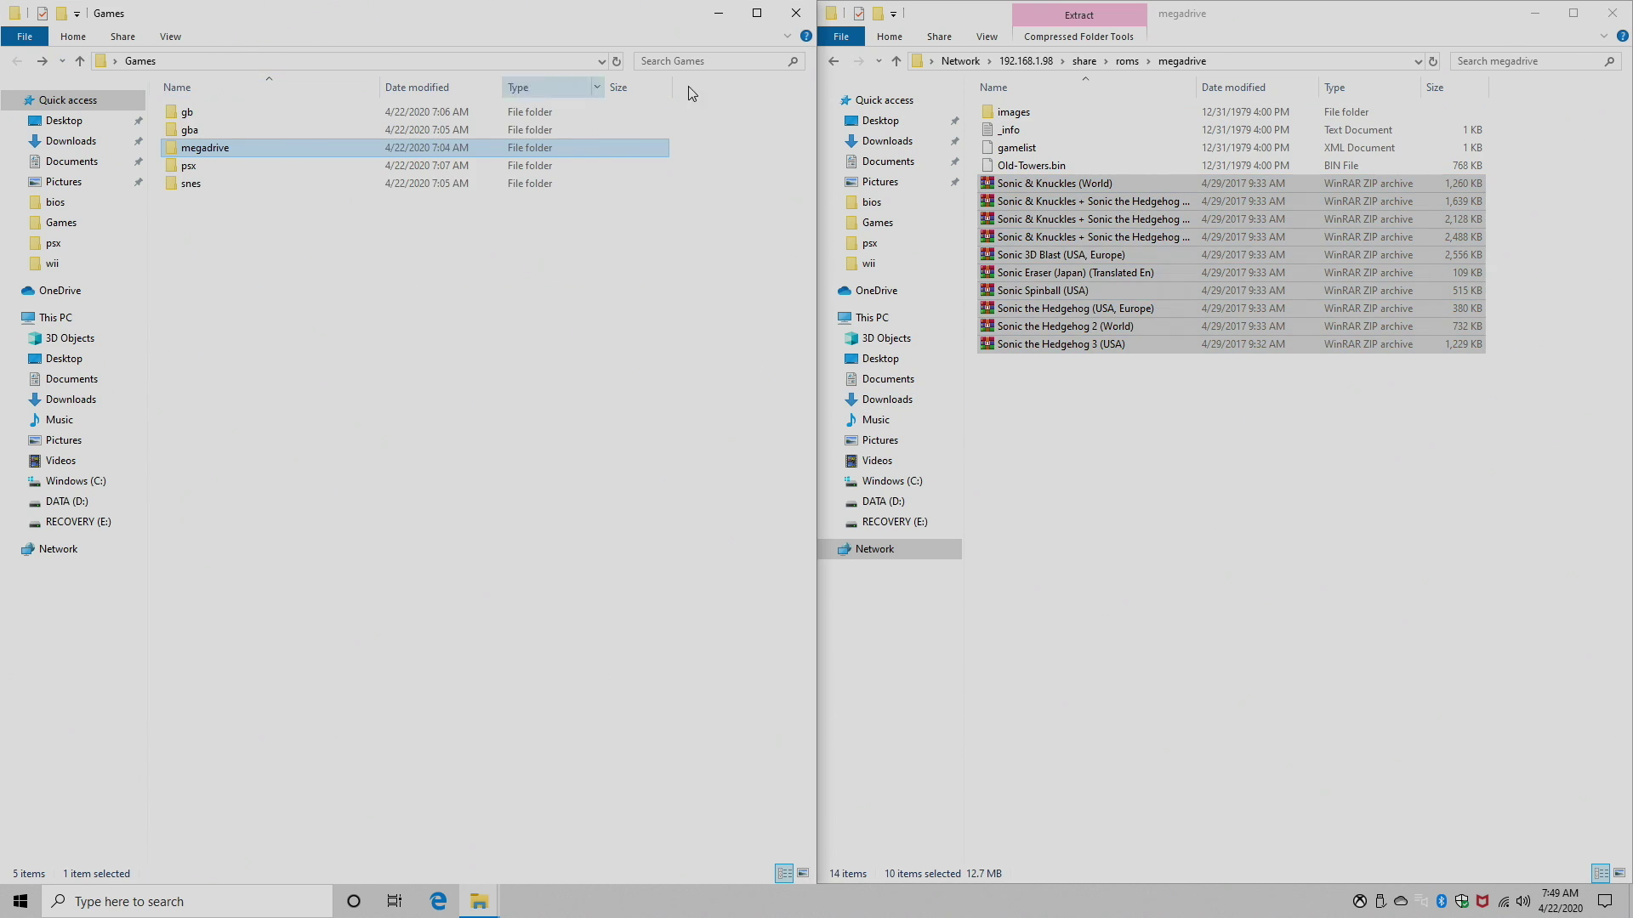
{"action": "key", "text": "alt+Left"}
{"action": "double_click", "coordinate": [227, 182]}
{"action": "scroll", "coordinate": [1029, 596], "scroll_direction": "down", "scroll_amount": 10}
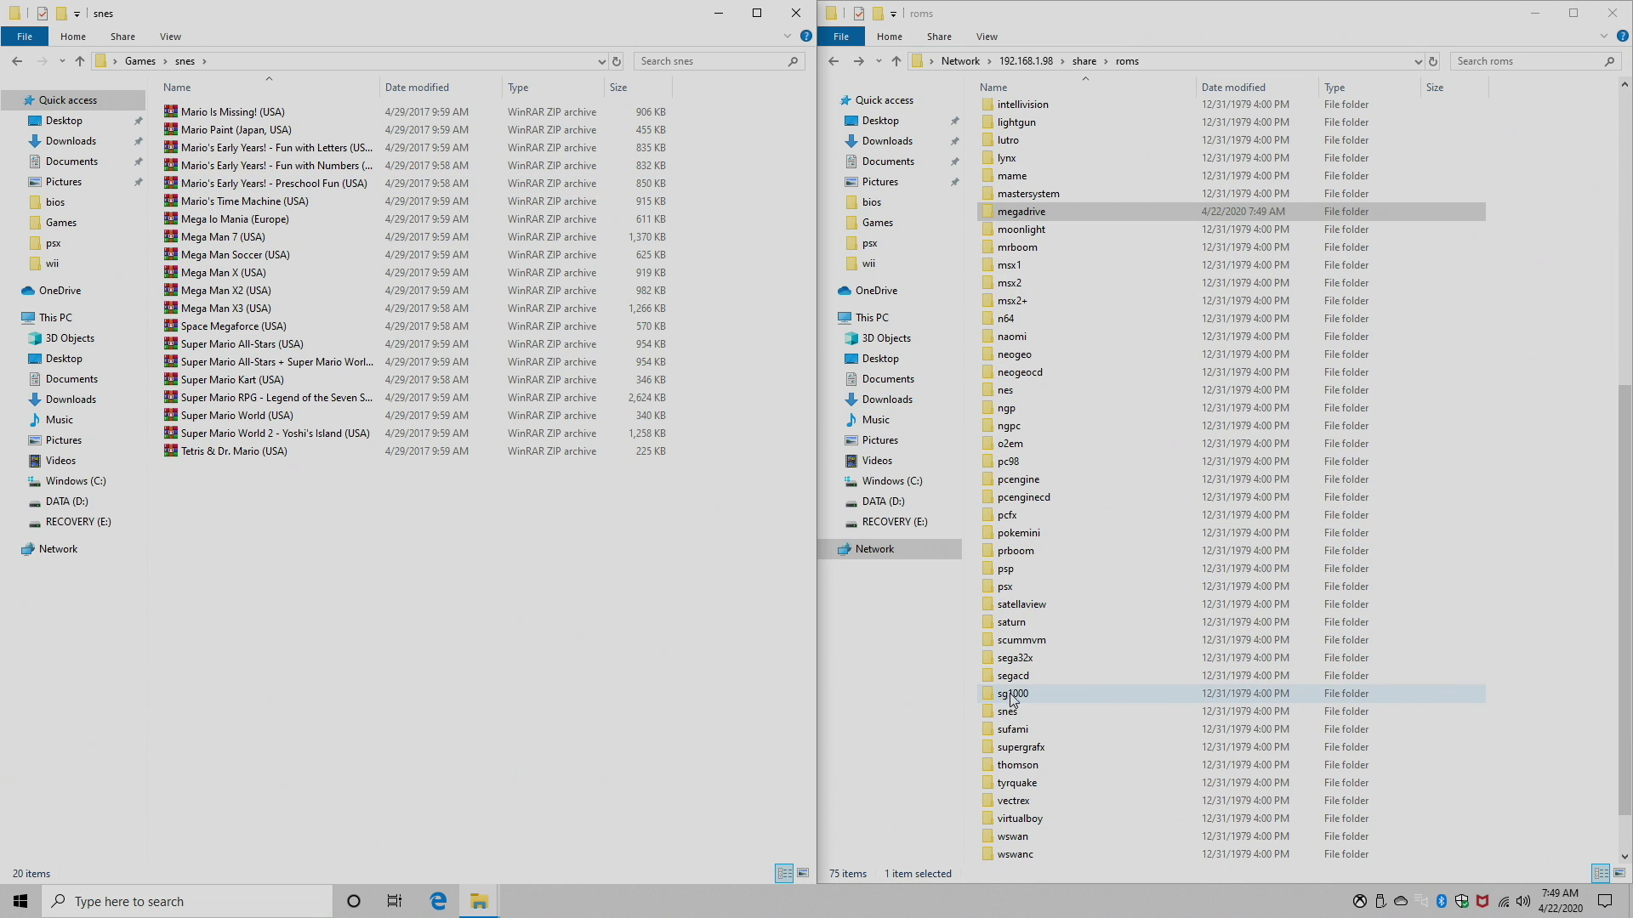
{"action": "double_click", "coordinate": [1033, 713]}
{"action": "left_click_drag", "start_coordinate": [519, 607], "coordinate": [1175, 487]}
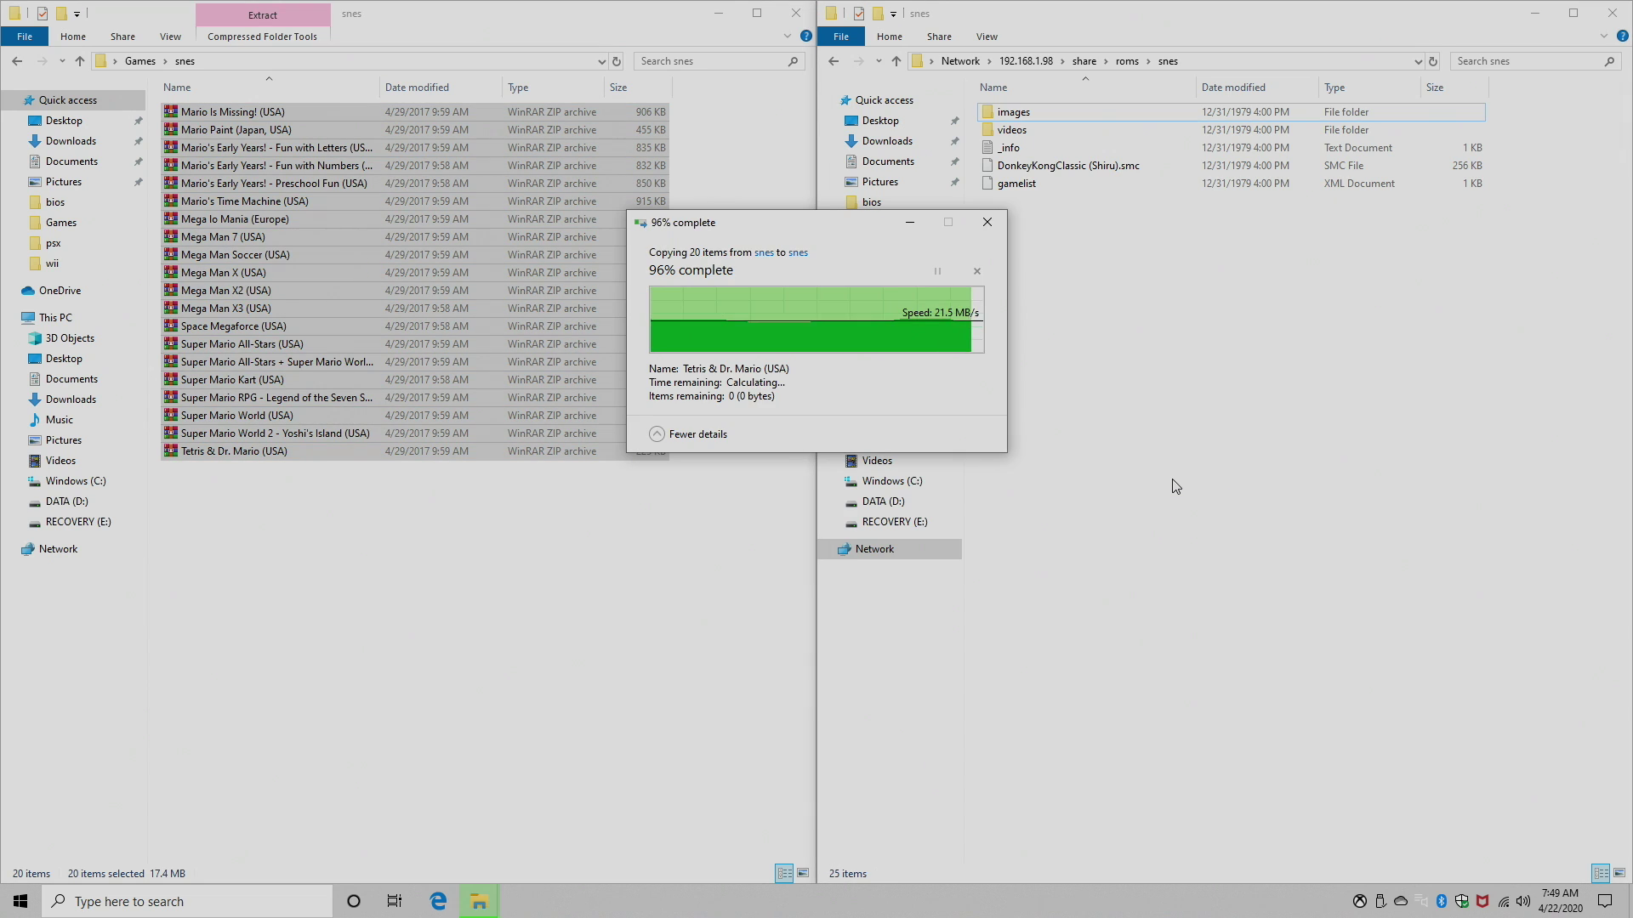
Copy the contents of the local psx folder into the psx folder under roms on the share and minimize the window
{"action": "left_click", "coordinate": [834, 65]}
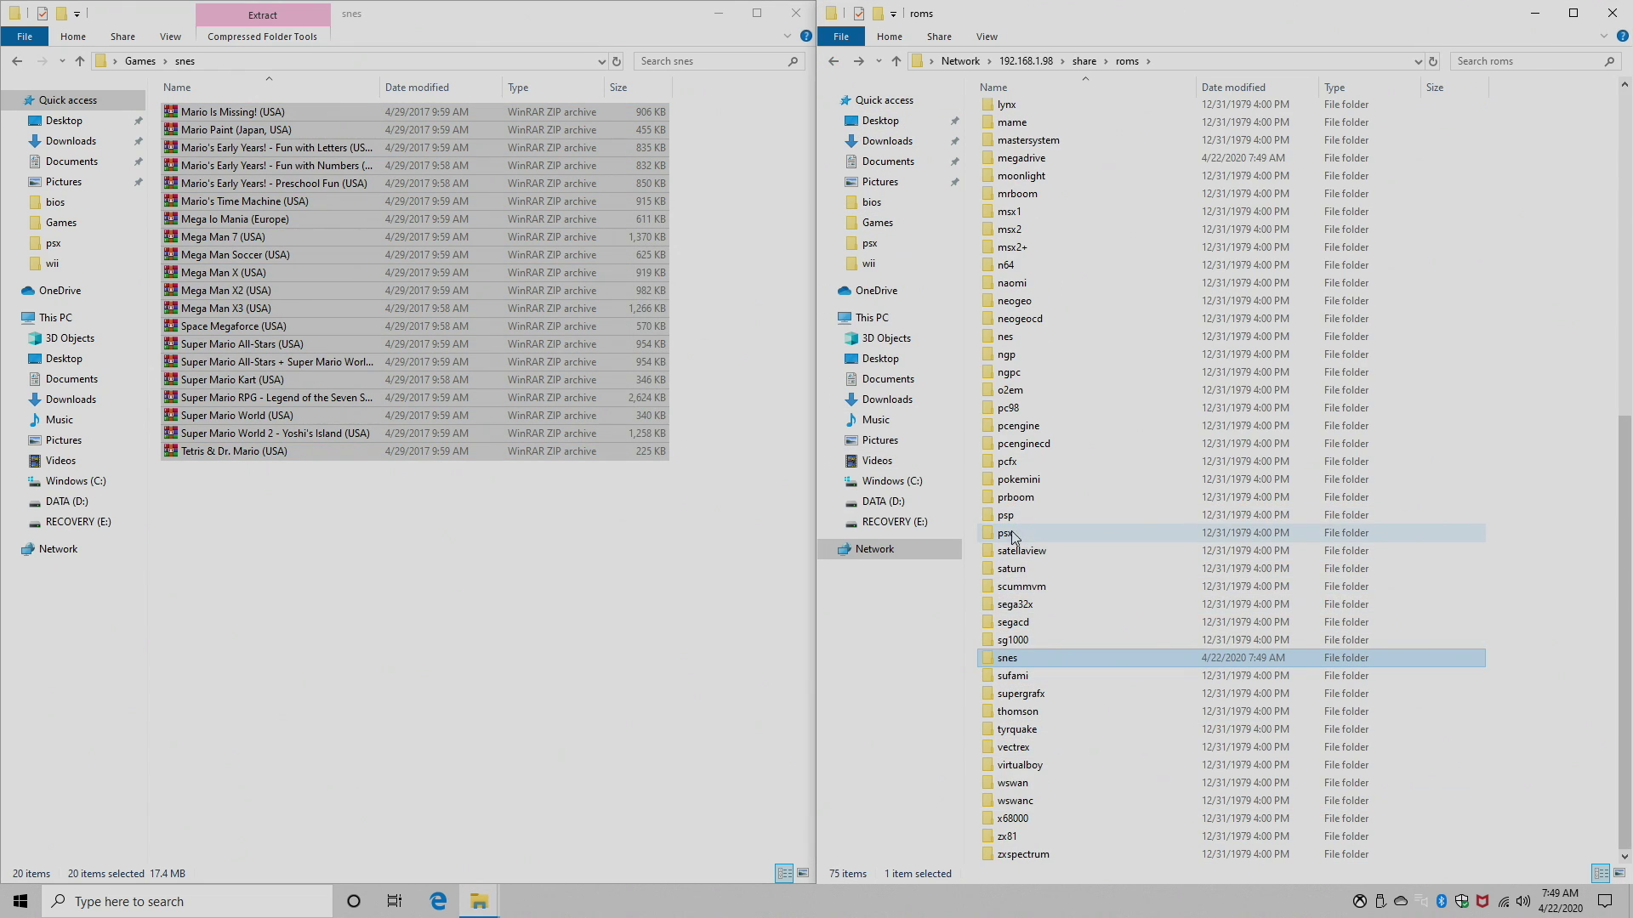
{"action": "double_click", "coordinate": [1026, 531]}
{"action": "left_click", "coordinate": [19, 63]}
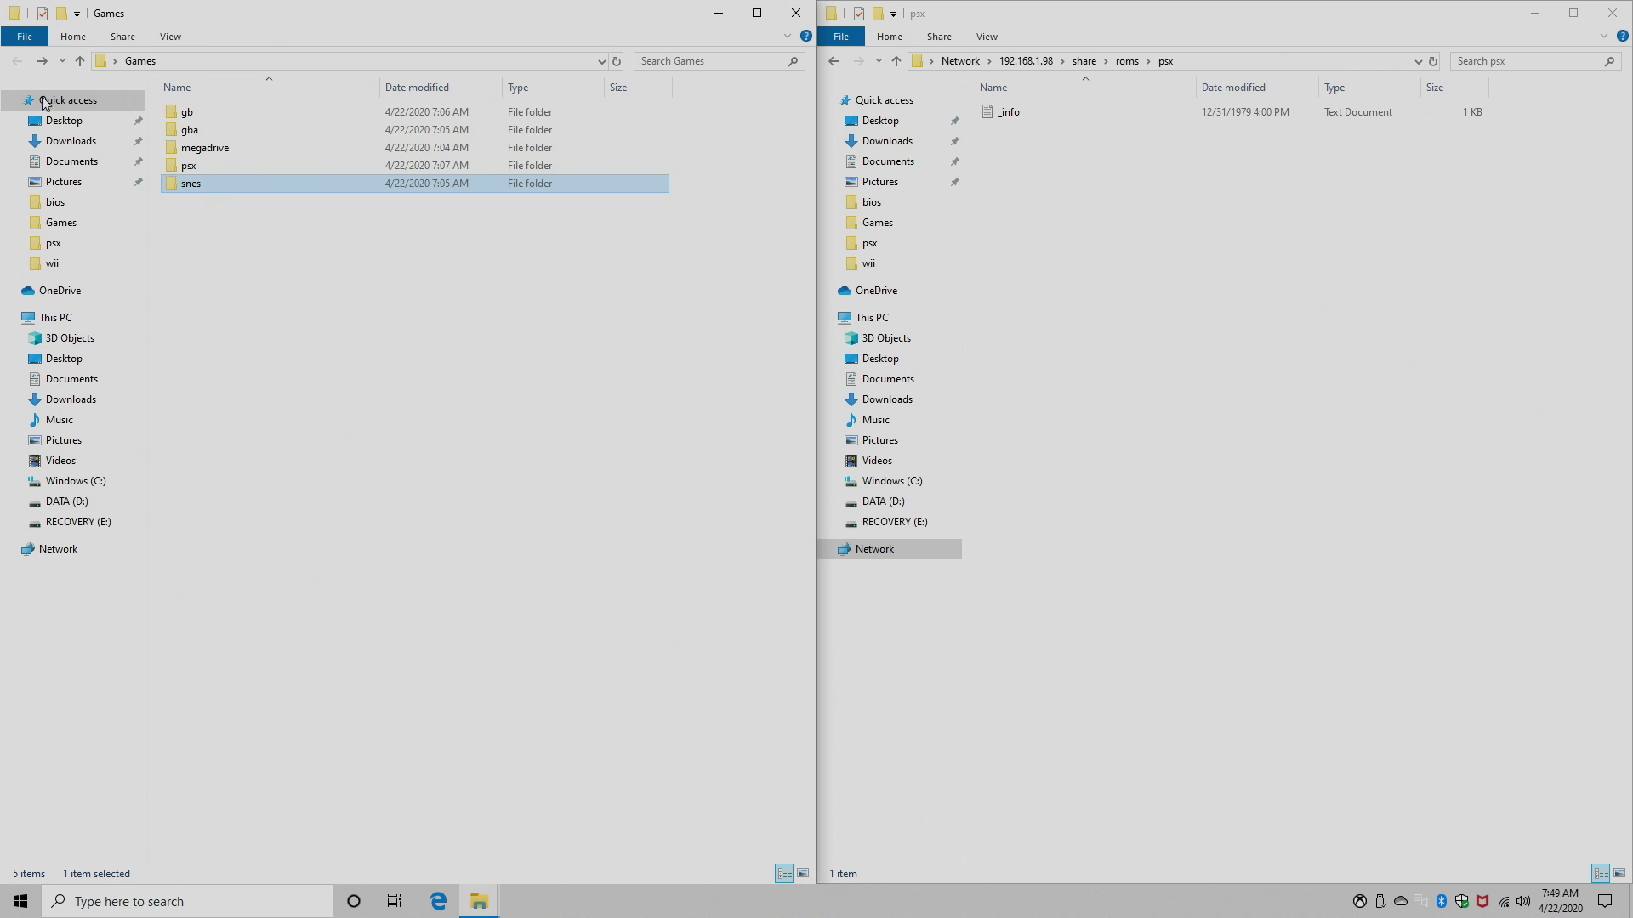
{"action": "double_click", "coordinate": [184, 167]}
{"action": "left_click_drag", "start_coordinate": [261, 226], "coordinate": [223, 114]}
{"action": "left_click_drag", "start_coordinate": [223, 114], "coordinate": [1185, 438]}
{"action": "left_click", "coordinate": [718, 13]}
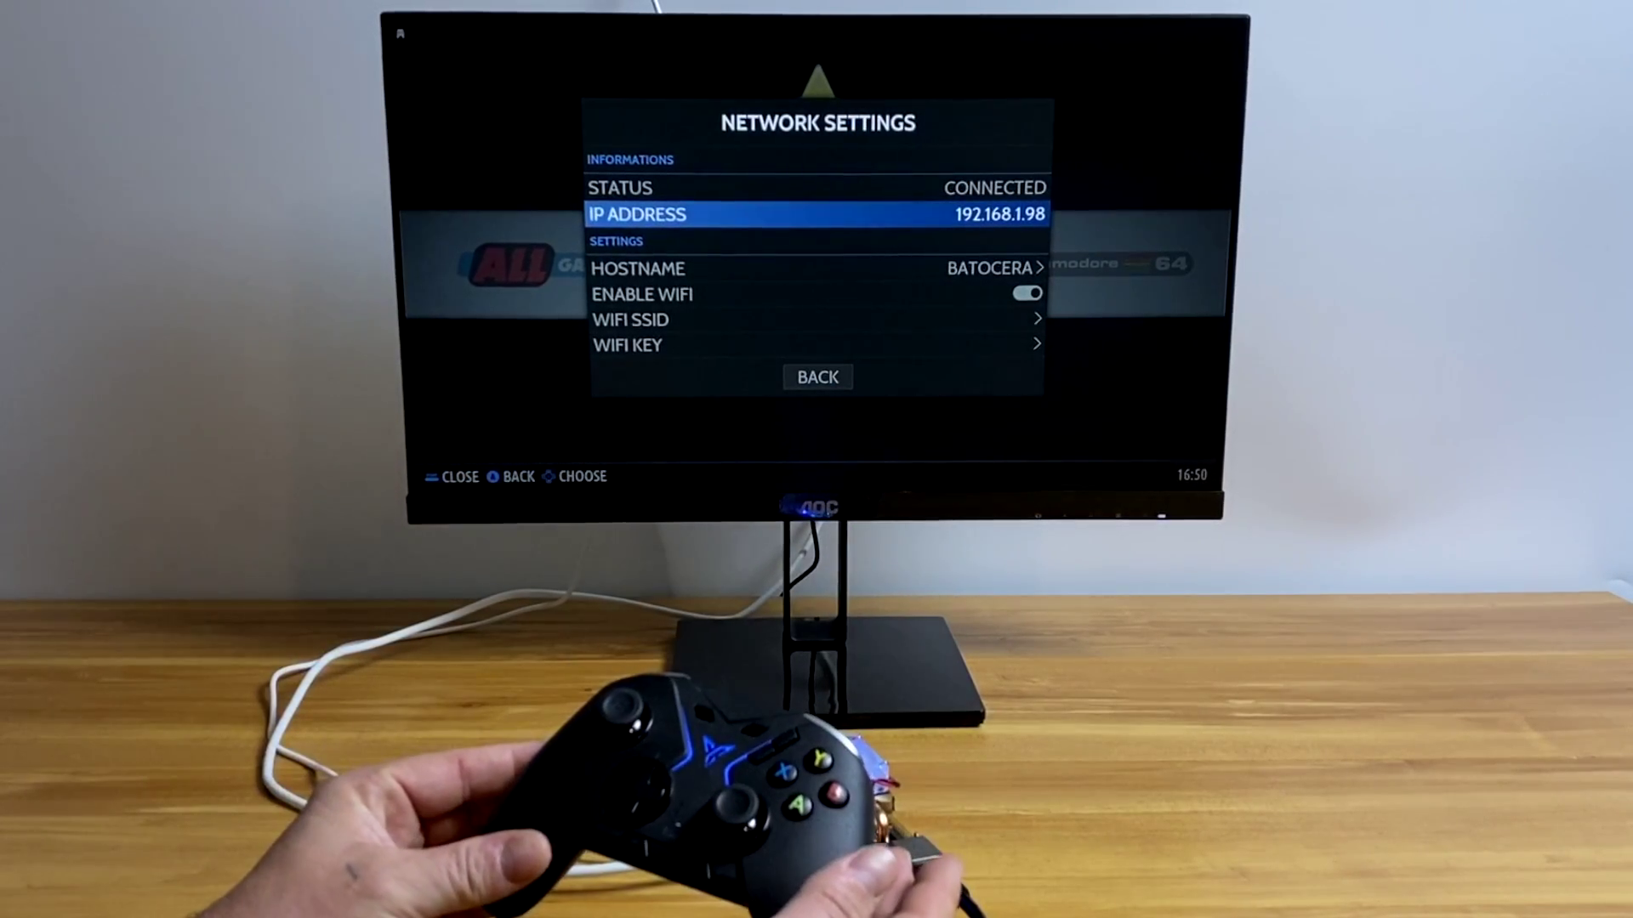
Back in Batocera, leave the network settings and run Update Games Lists from the games settings, confirming the update
{"action": "key", "text": "Escape"}
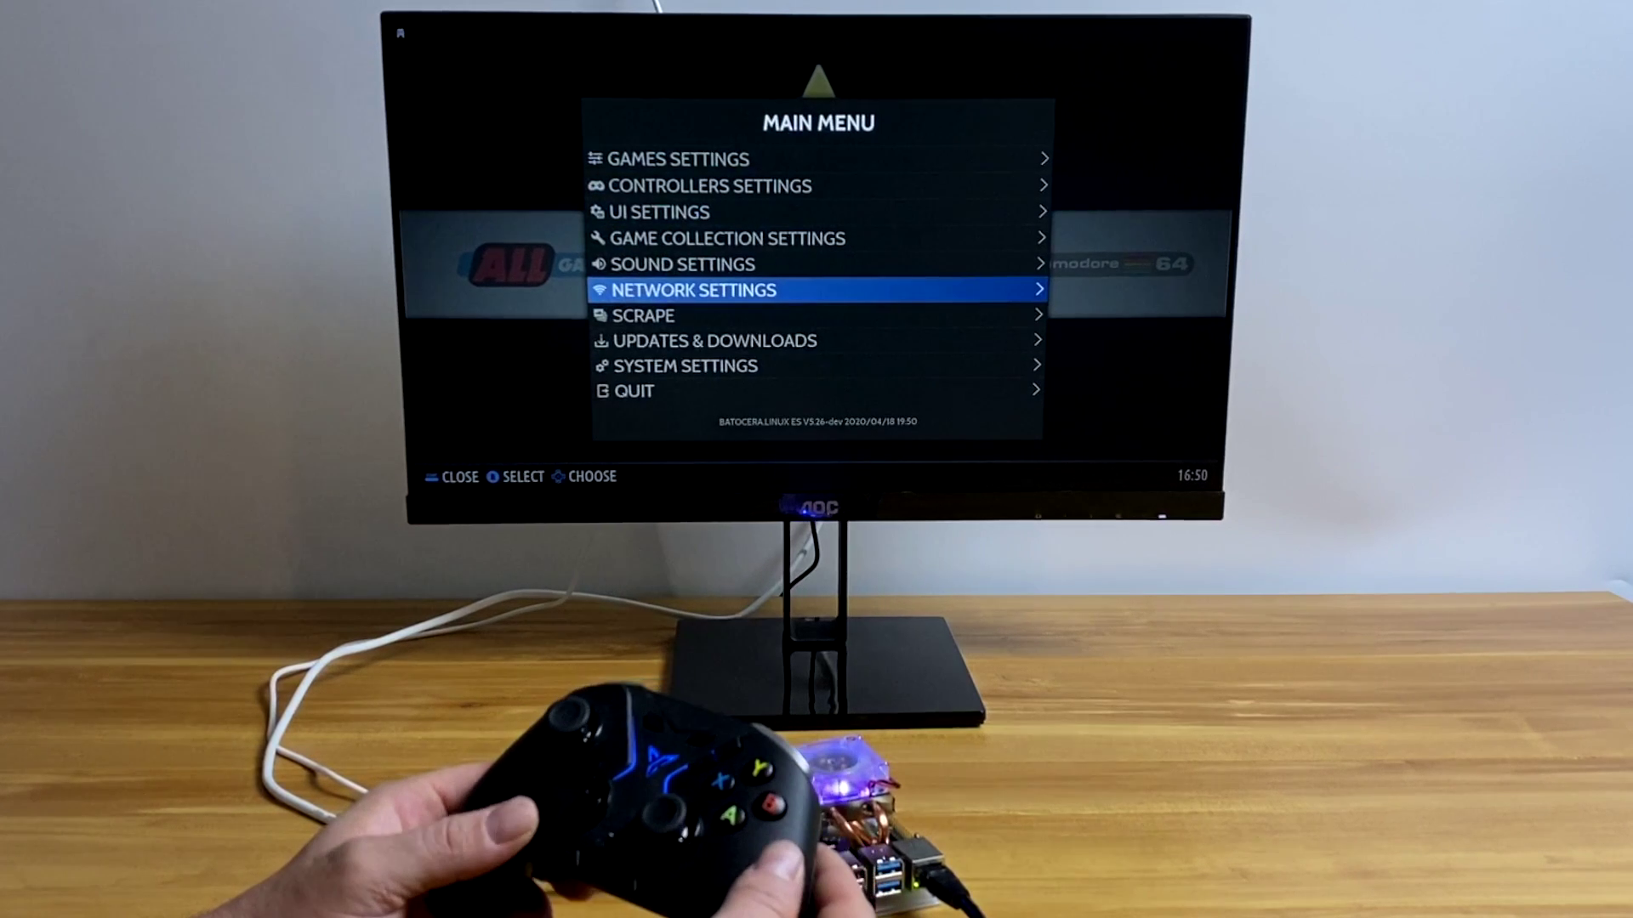
{"action": "key", "text": "Down"}
{"action": "key", "text": "Up"}
{"action": "key", "text": "Up"}
{"action": "key", "text": "Up"}
{"action": "key", "text": "Up"}
{"action": "key", "text": "Up"}
{"action": "key", "text": "Up"}
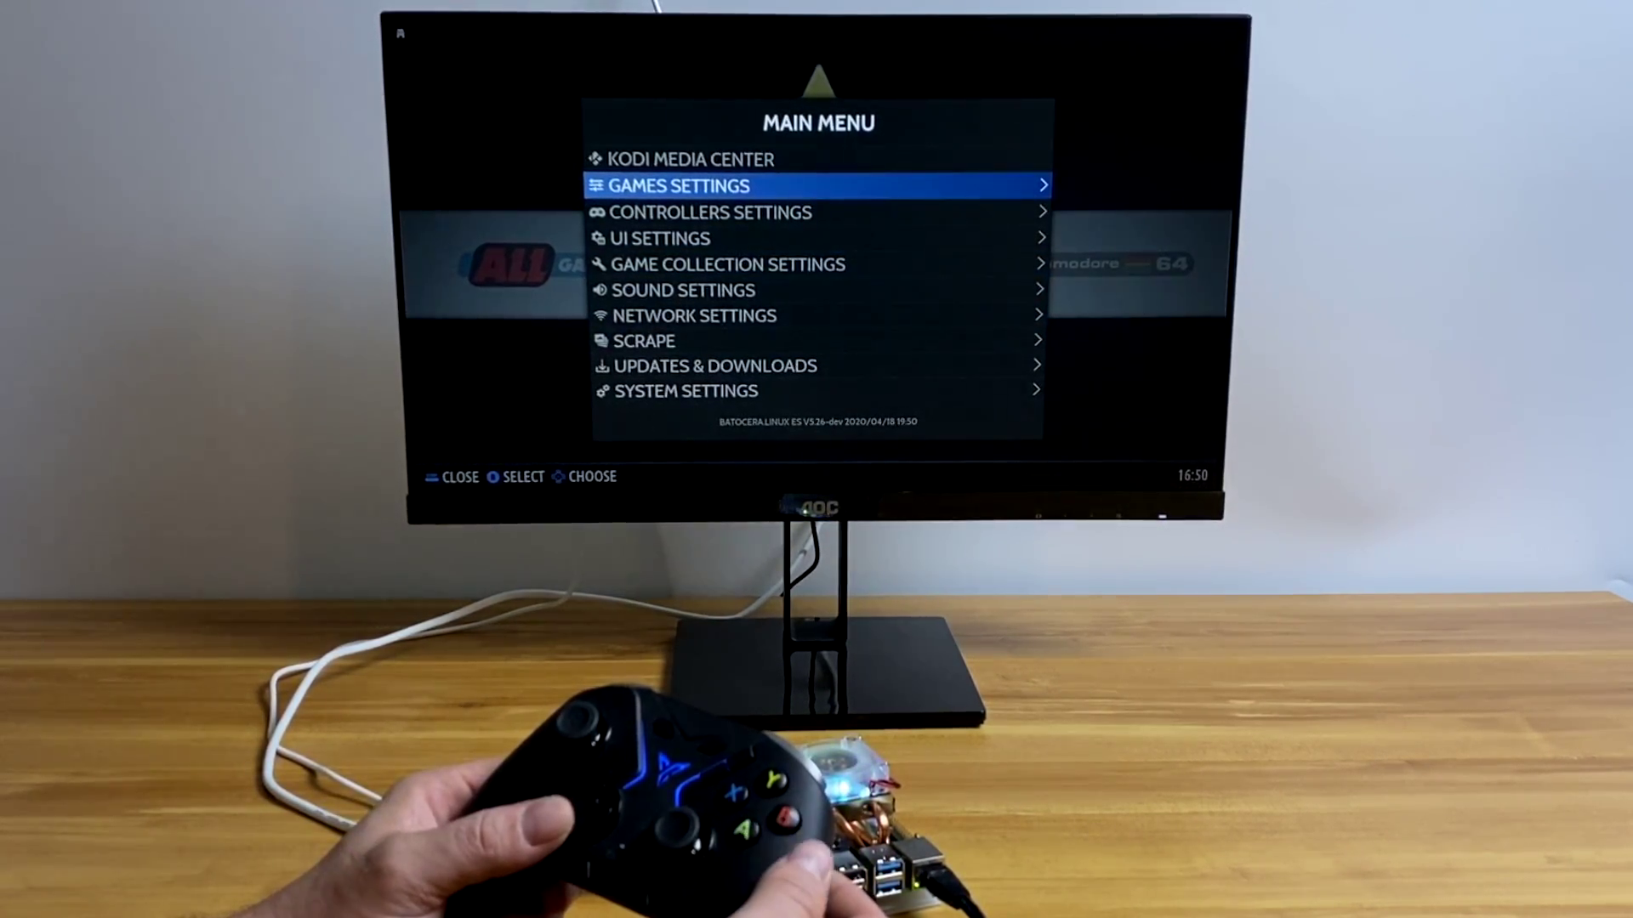
{"action": "key", "text": "Return"}
{"action": "key", "text": "Up"}
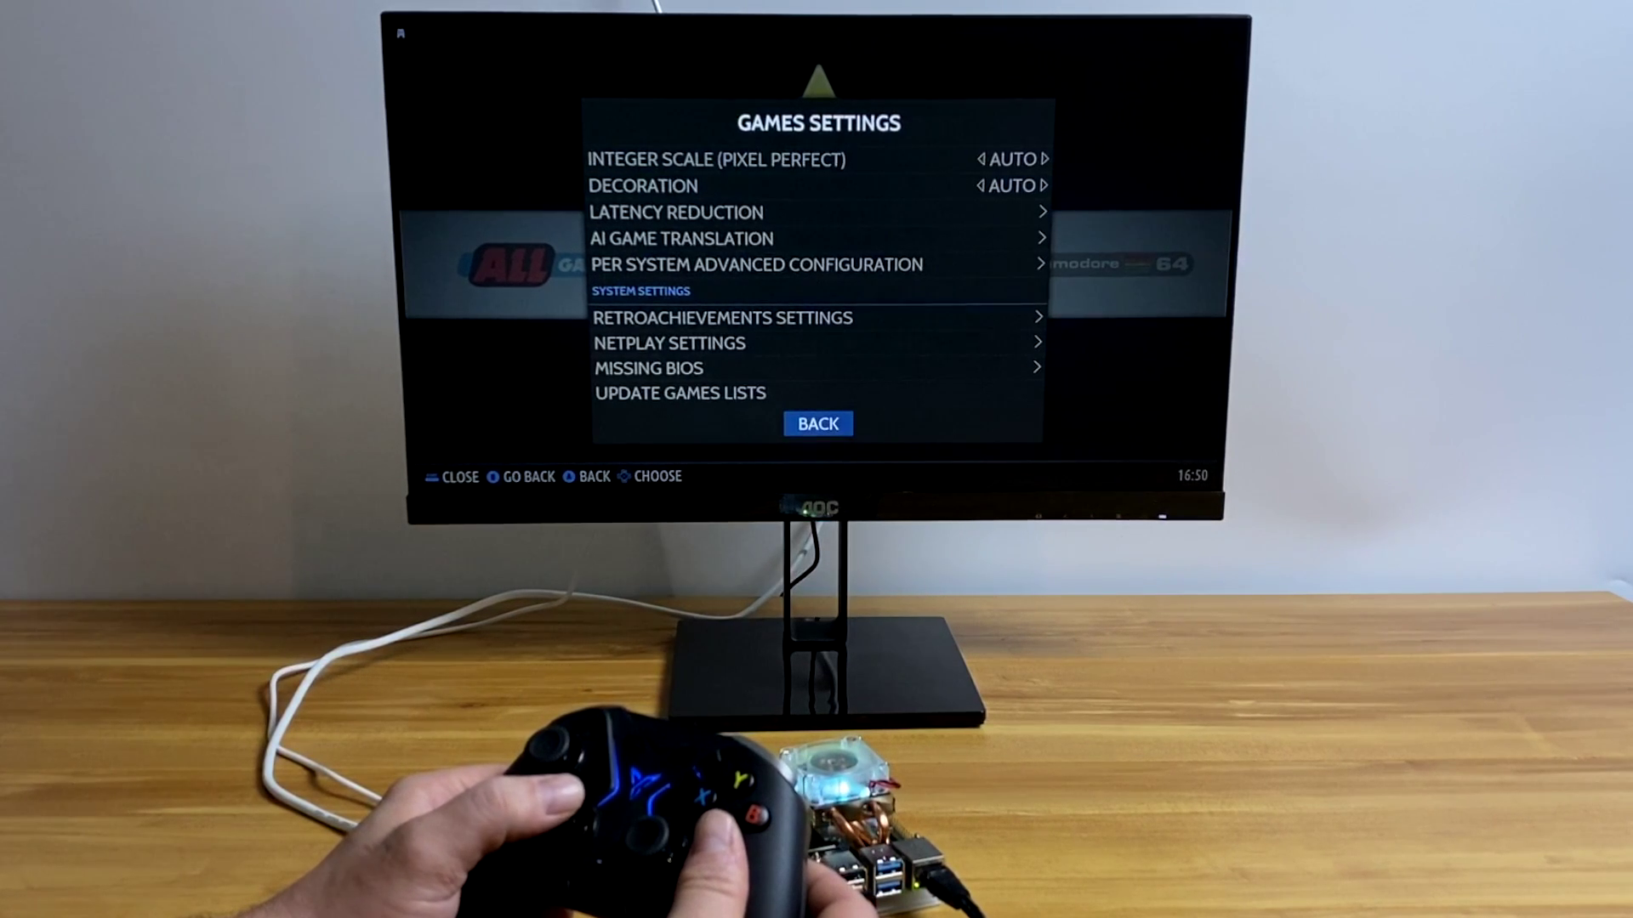
{"action": "key", "text": "Up"}
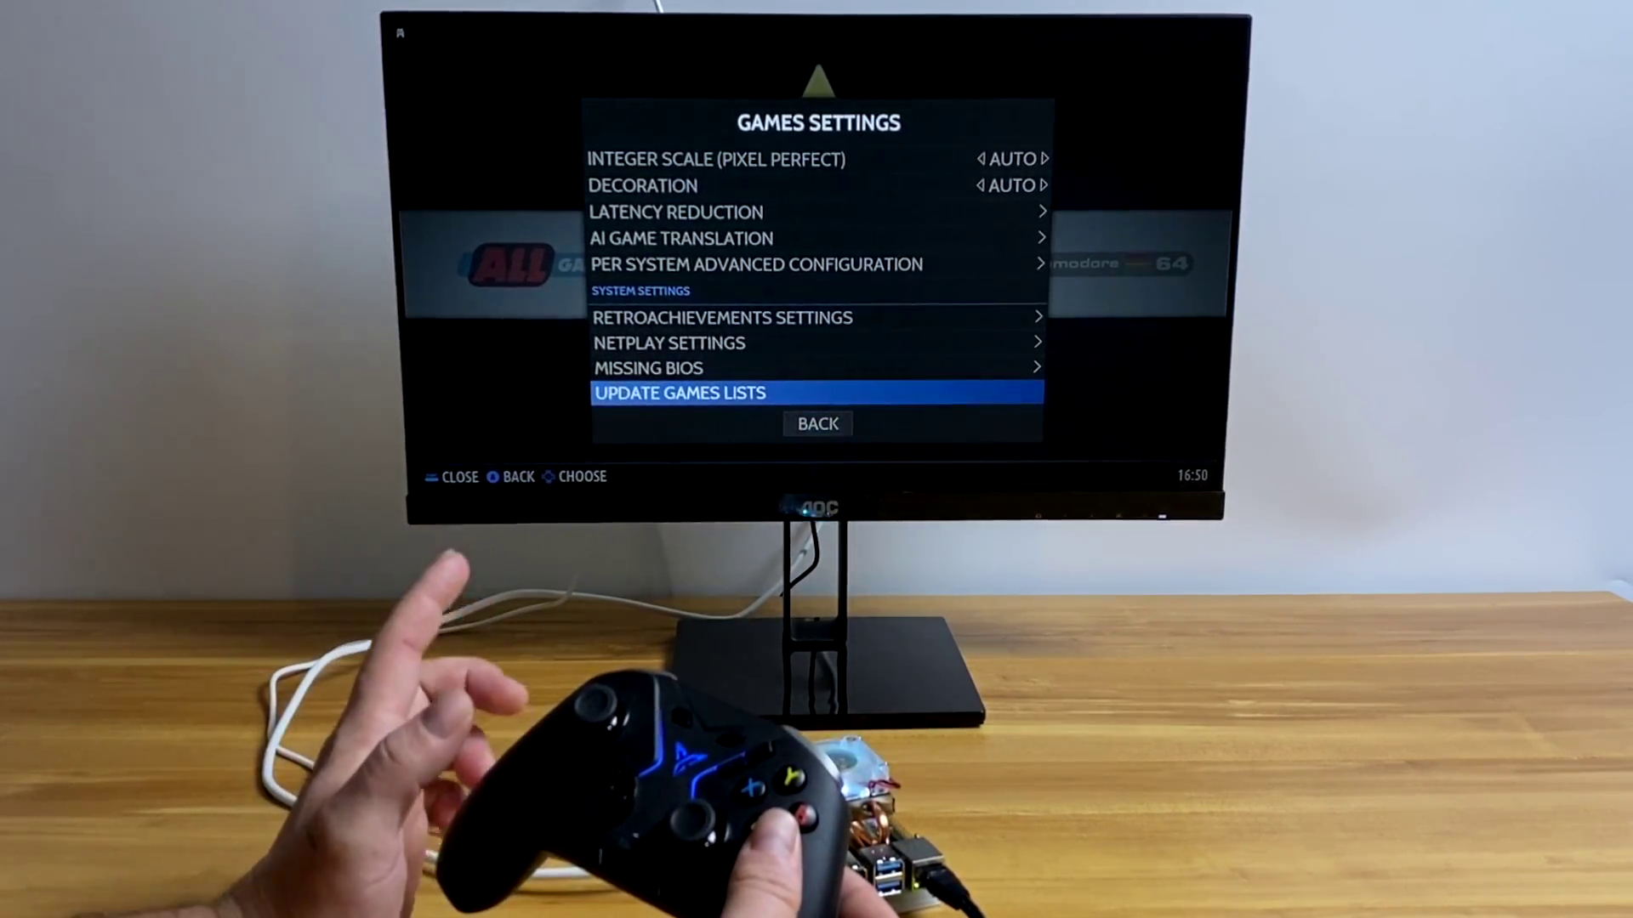
{"action": "key", "text": "Return"}
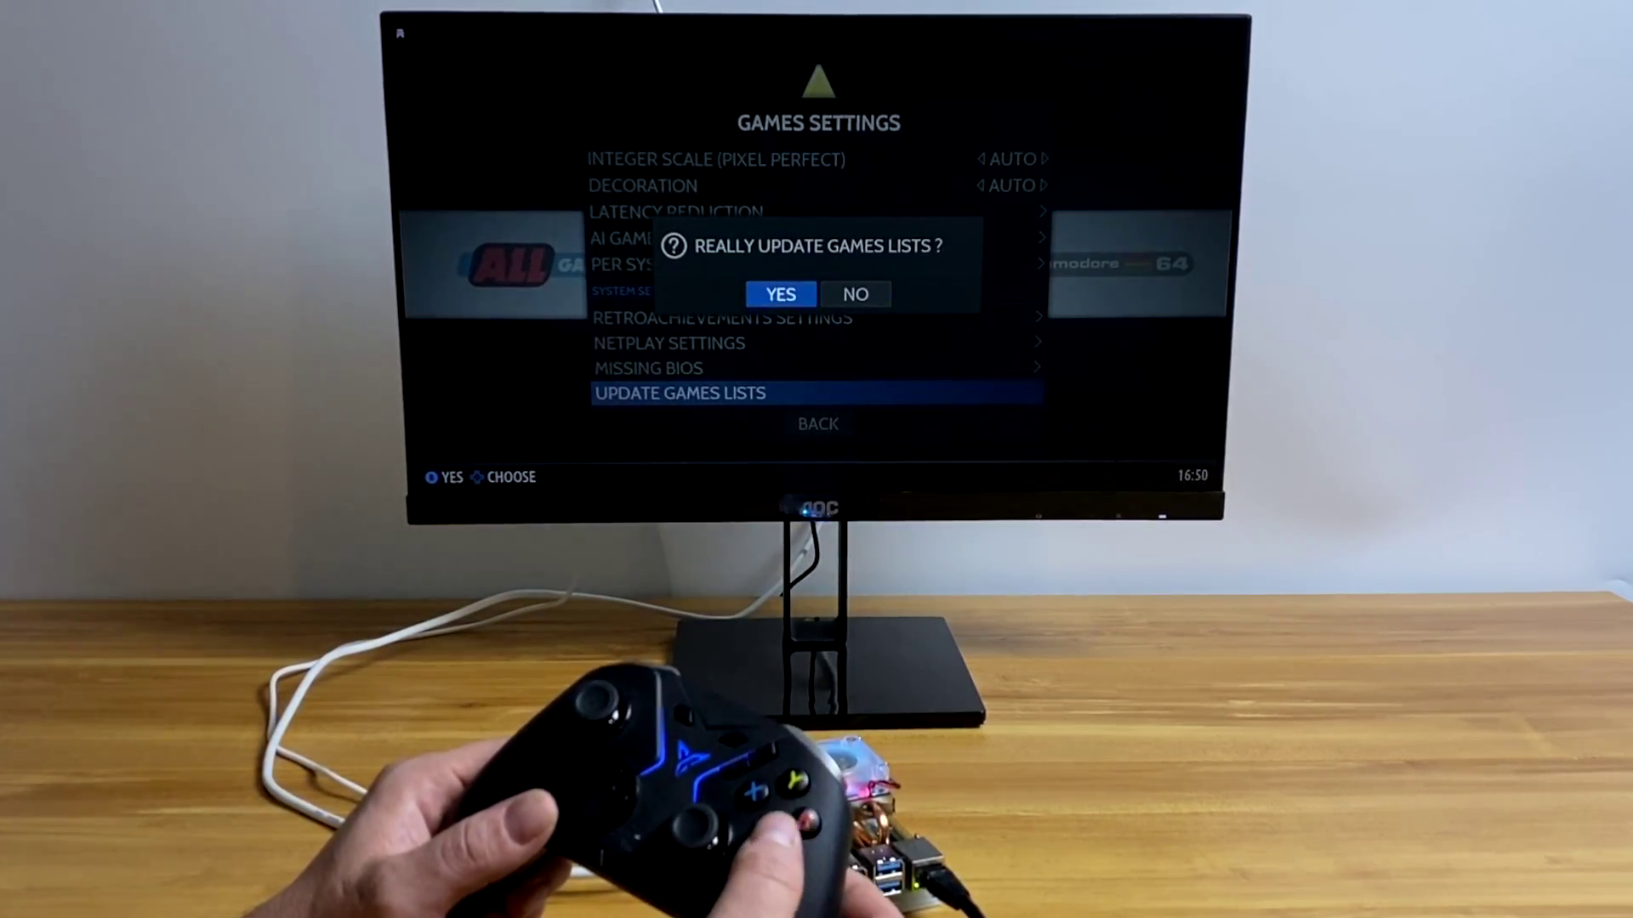
{"action": "key", "text": "Return"}
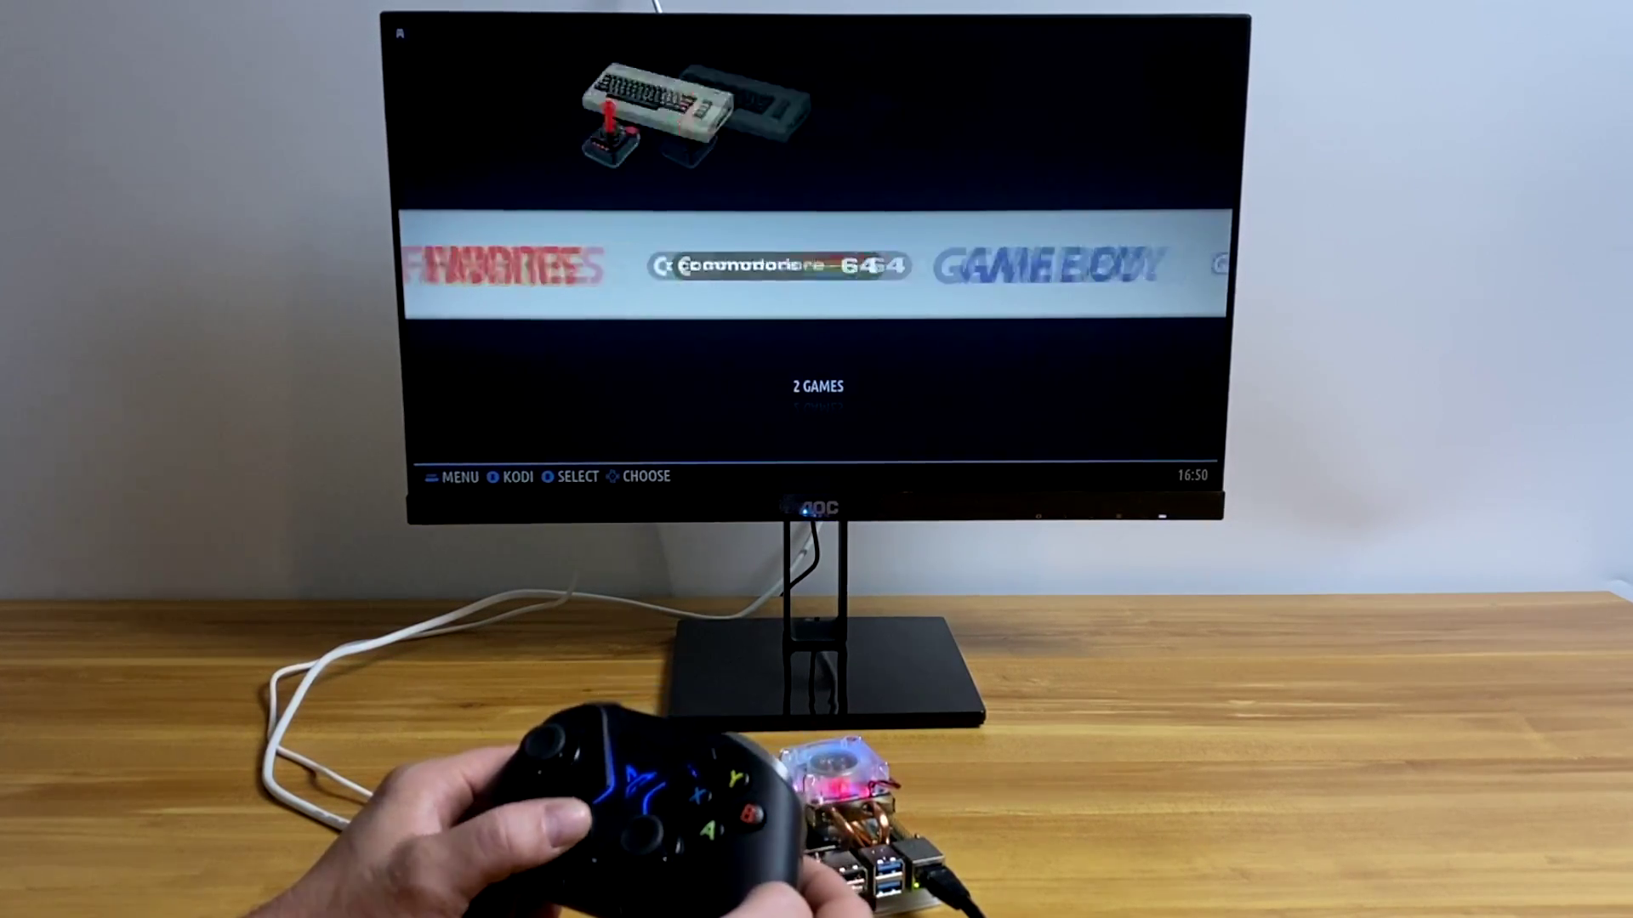
Open the Game Boy system and look through its list of transferred games
{"action": "key", "text": "Return"}
{"action": "key", "text": "Right"}
{"action": "key", "text": "Right"}
{"action": "key", "text": "Right"}
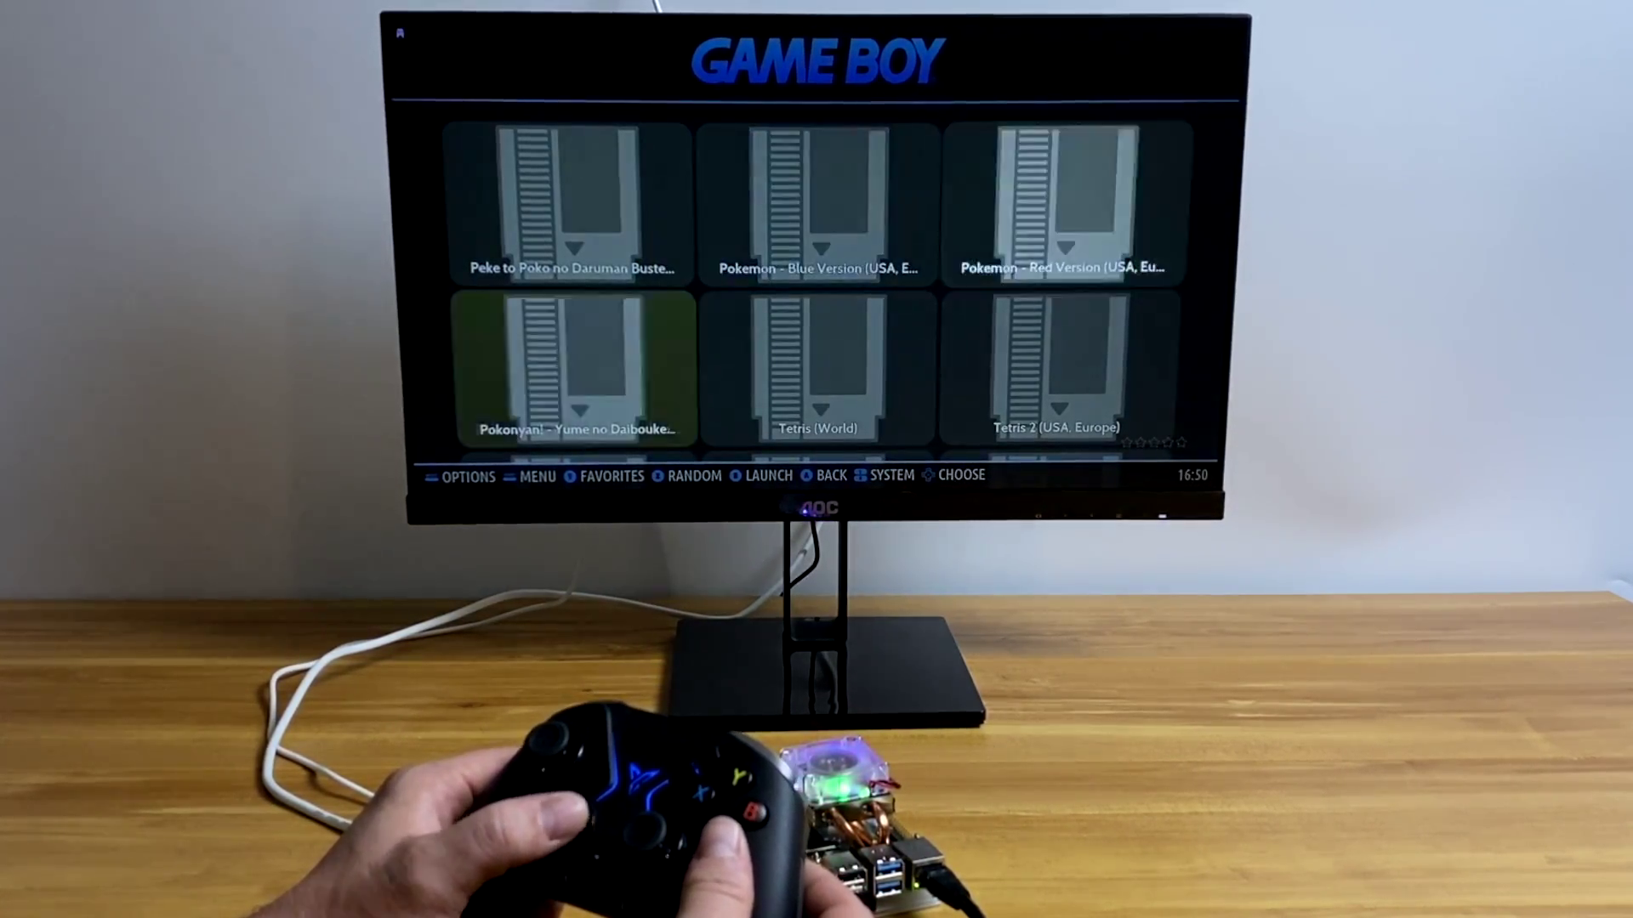
{"action": "key", "text": "Down"}
{"action": "key", "text": "Right"}
{"action": "key", "text": "Up"}
{"action": "key", "text": "Up"}
{"action": "key", "text": "Left"}
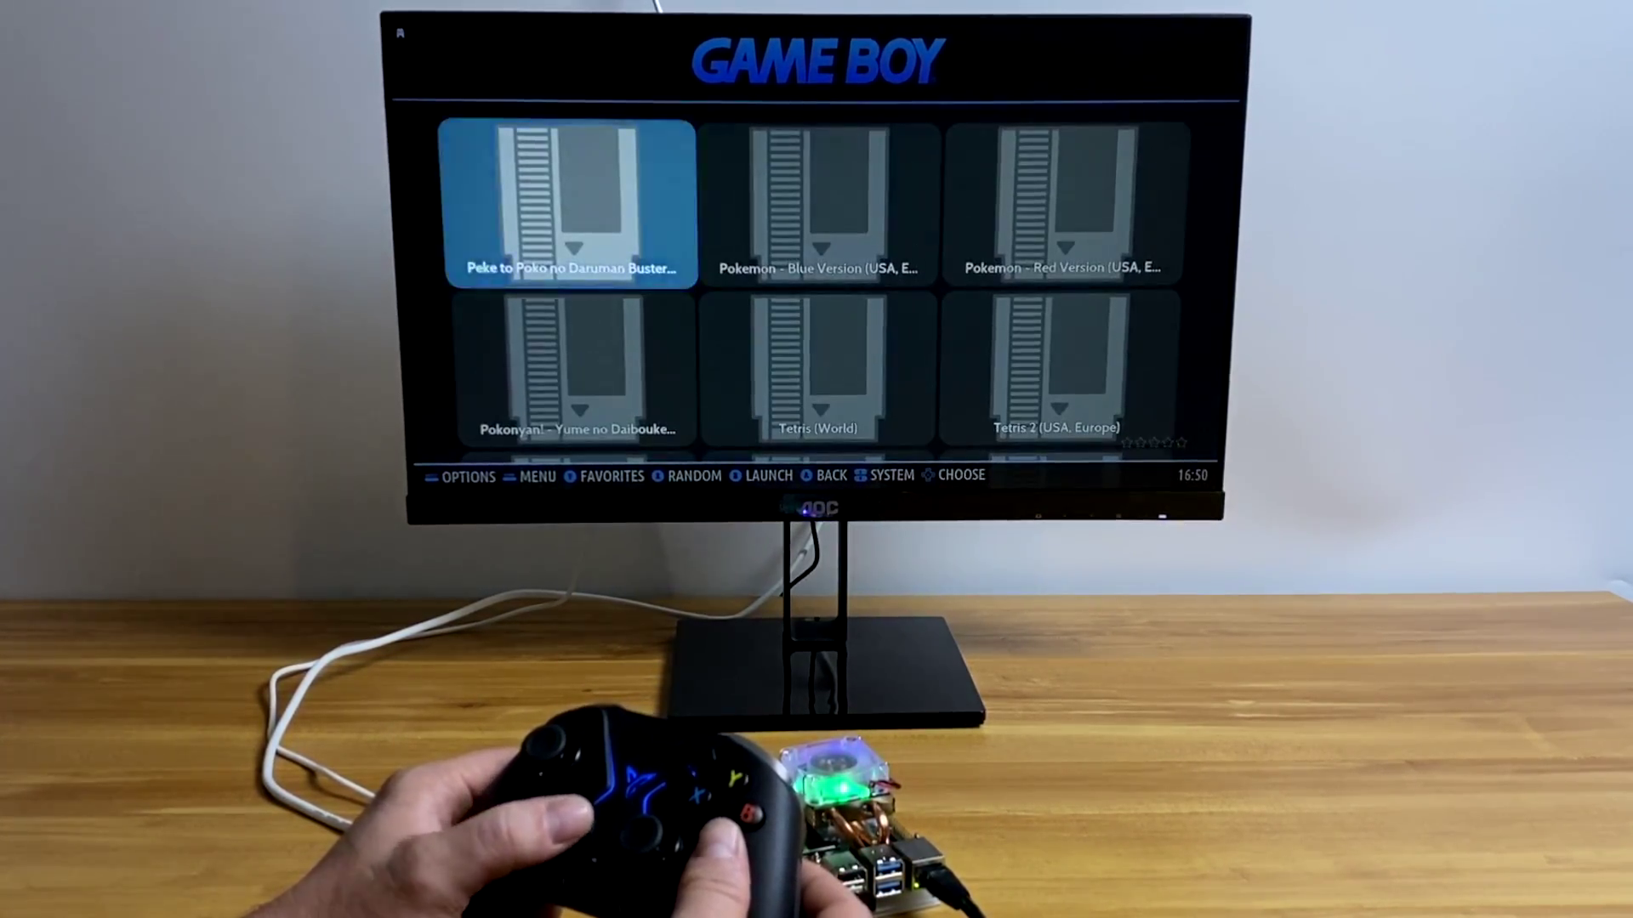
{"action": "key", "text": "Right"}
{"action": "key", "text": "Right"}
Check the Game Boy Advance game list and return to the system selection
{"action": "key", "text": "Escape"}
{"action": "key", "text": "Right"}
{"action": "key", "text": "Right"}
{"action": "key", "text": "Left"}
{"action": "key", "text": "Return"}
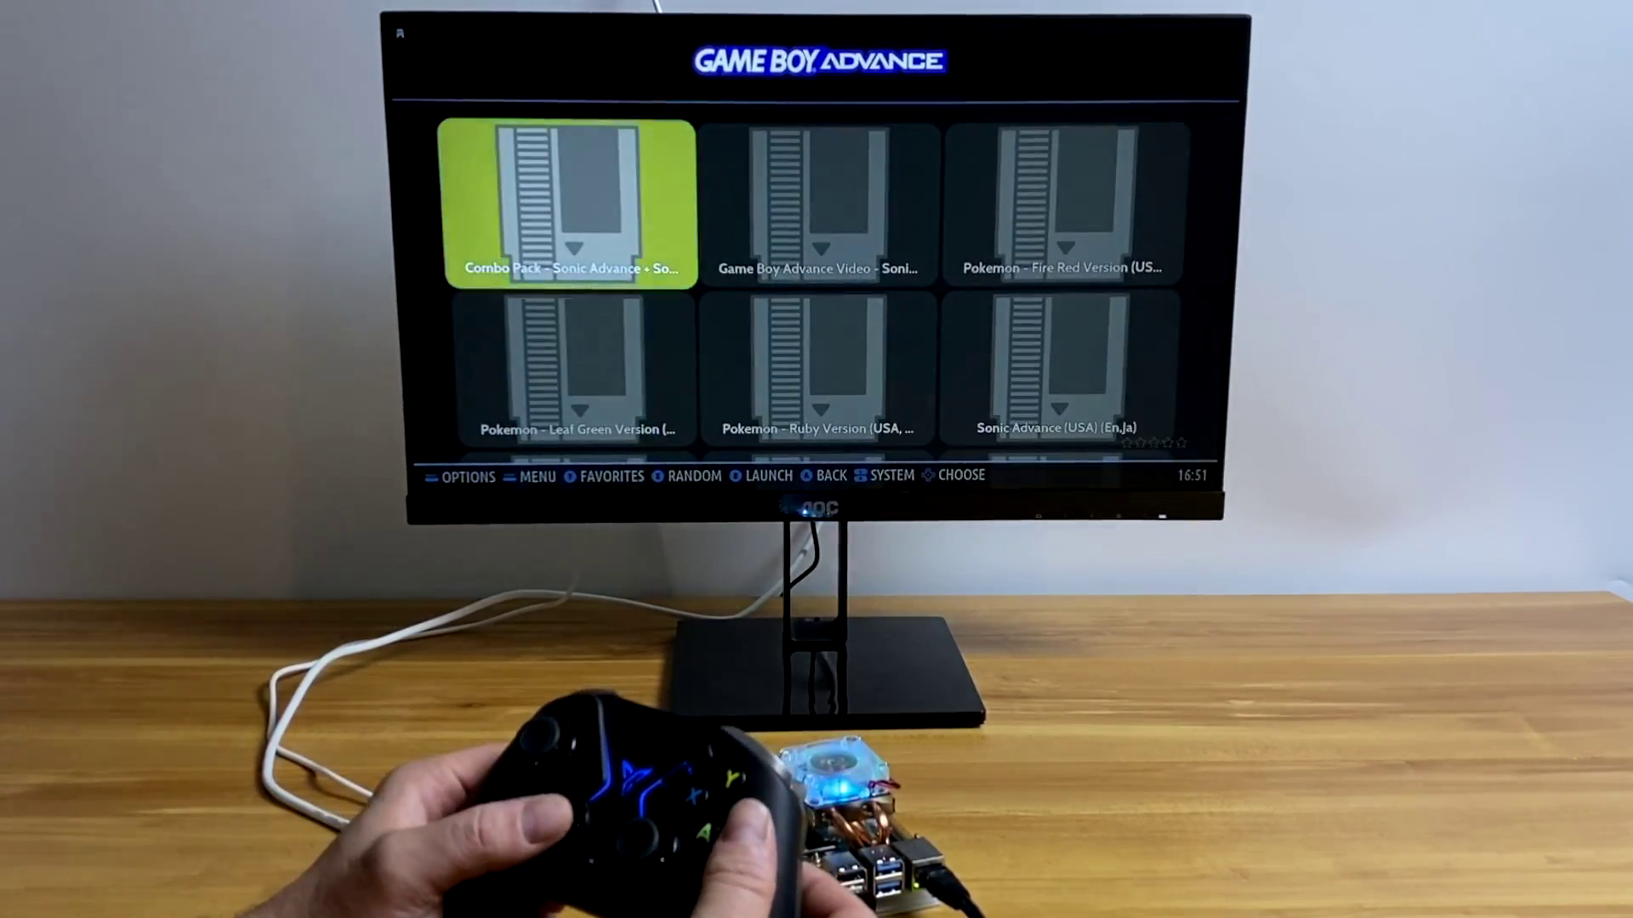
{"action": "key", "text": "Escape"}
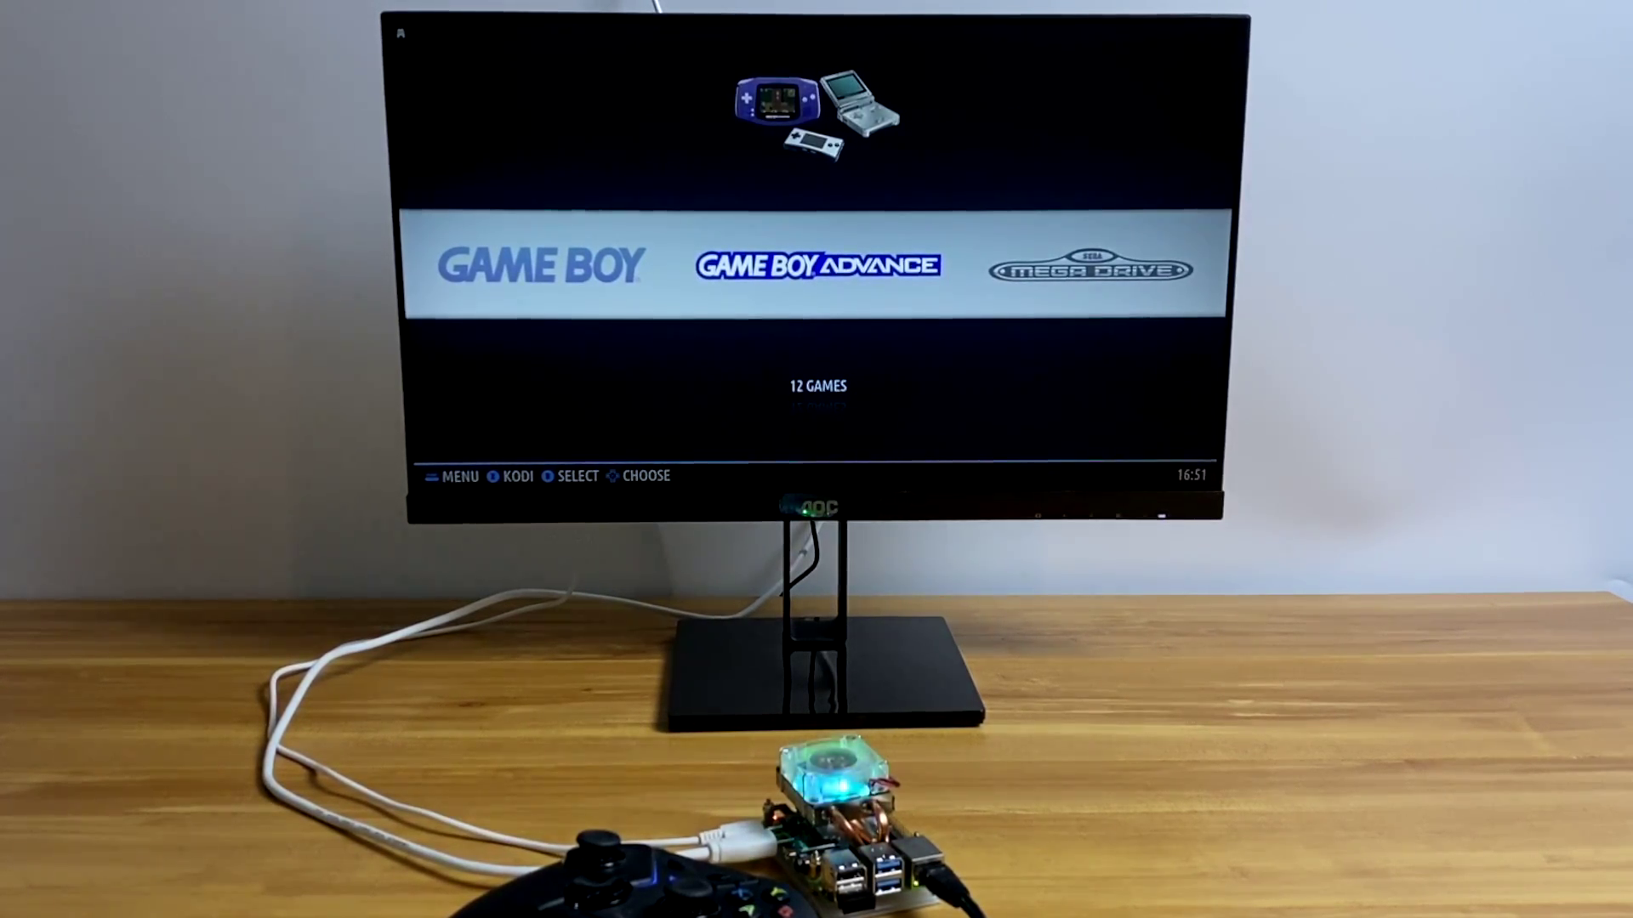
Browse the remaining systems, check the PlayStation game list and return to the system selection
{"action": "key", "text": "Right"}
{"action": "key", "text": "Right"}
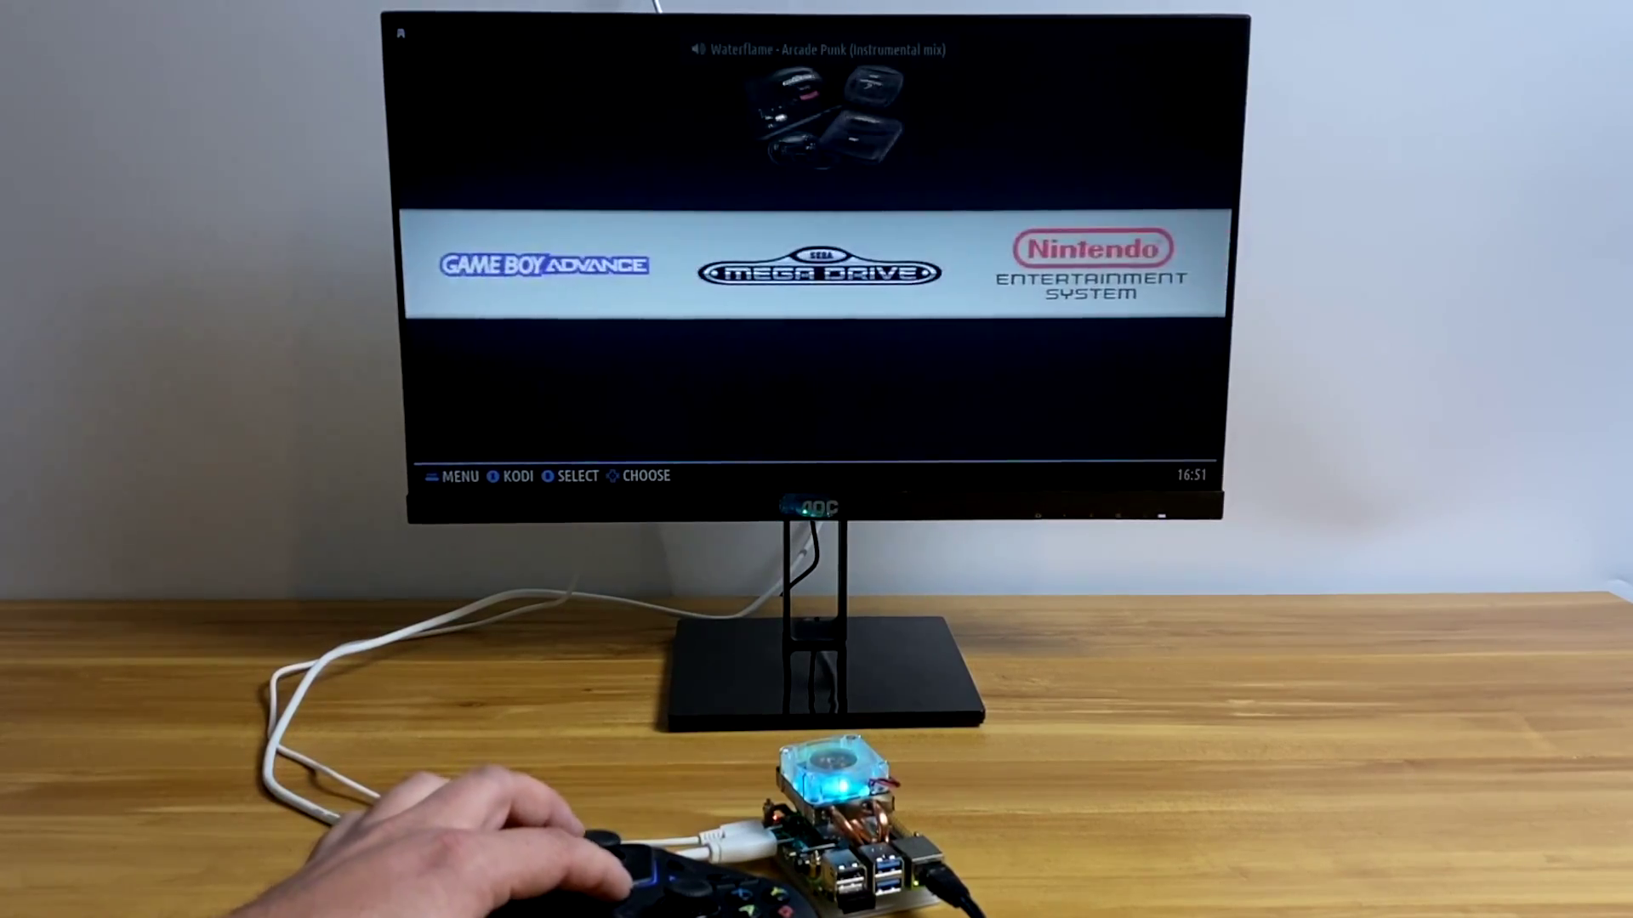
{"action": "key", "text": "Right"}
{"action": "key", "text": "Right"}
{"action": "key", "text": "Right"}
{"action": "key", "text": "Right"}
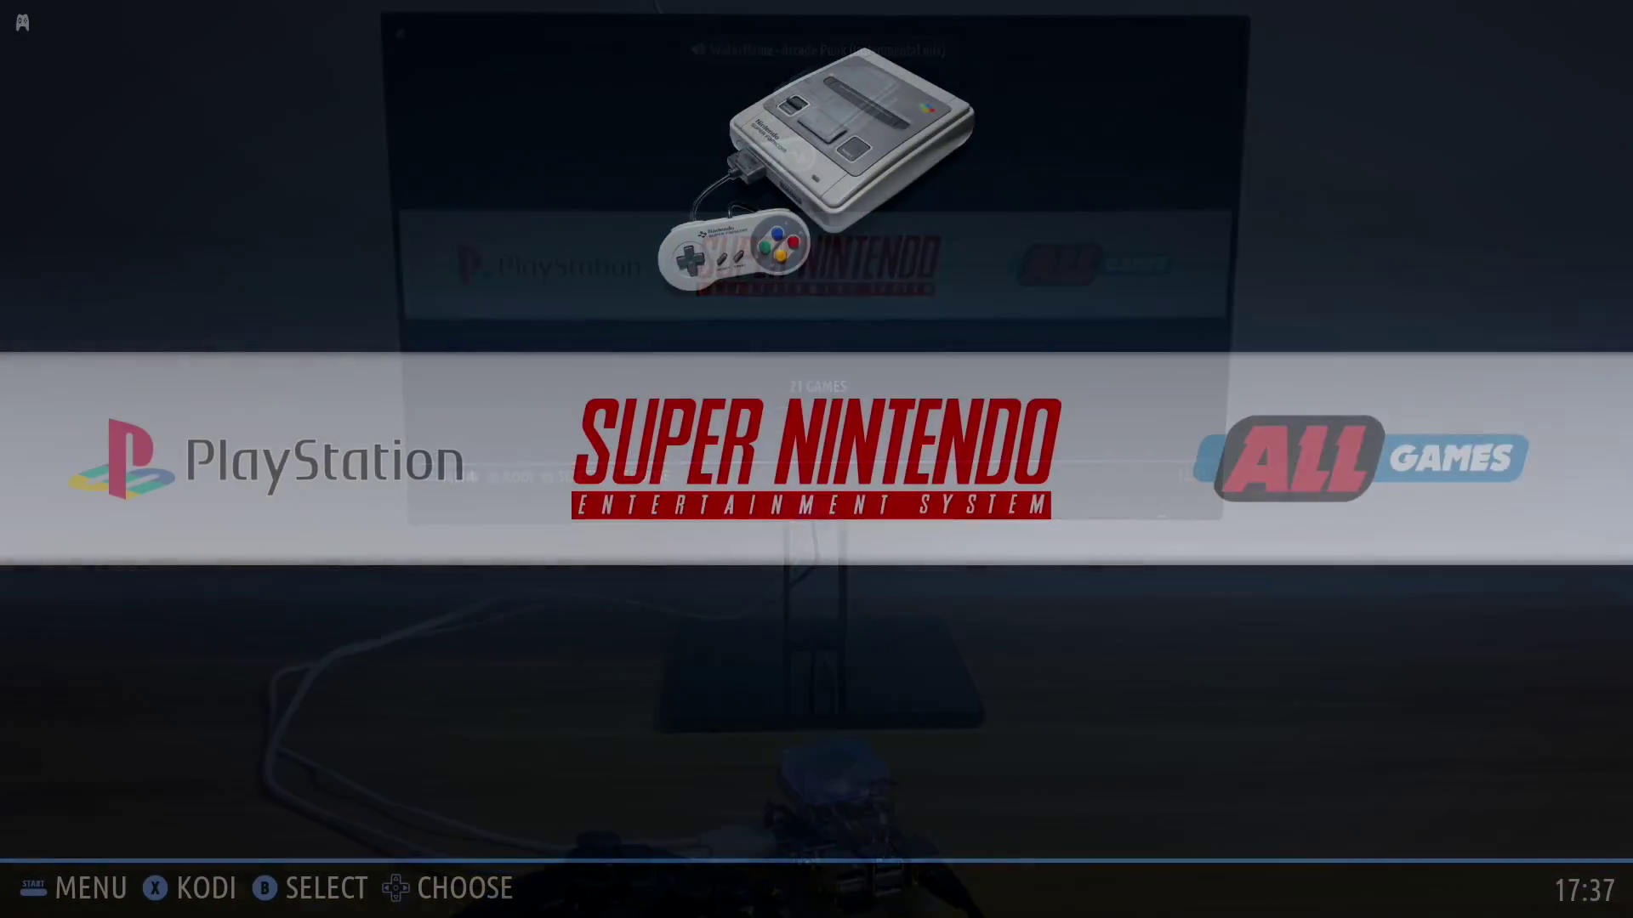
{"action": "key", "text": "Left"}
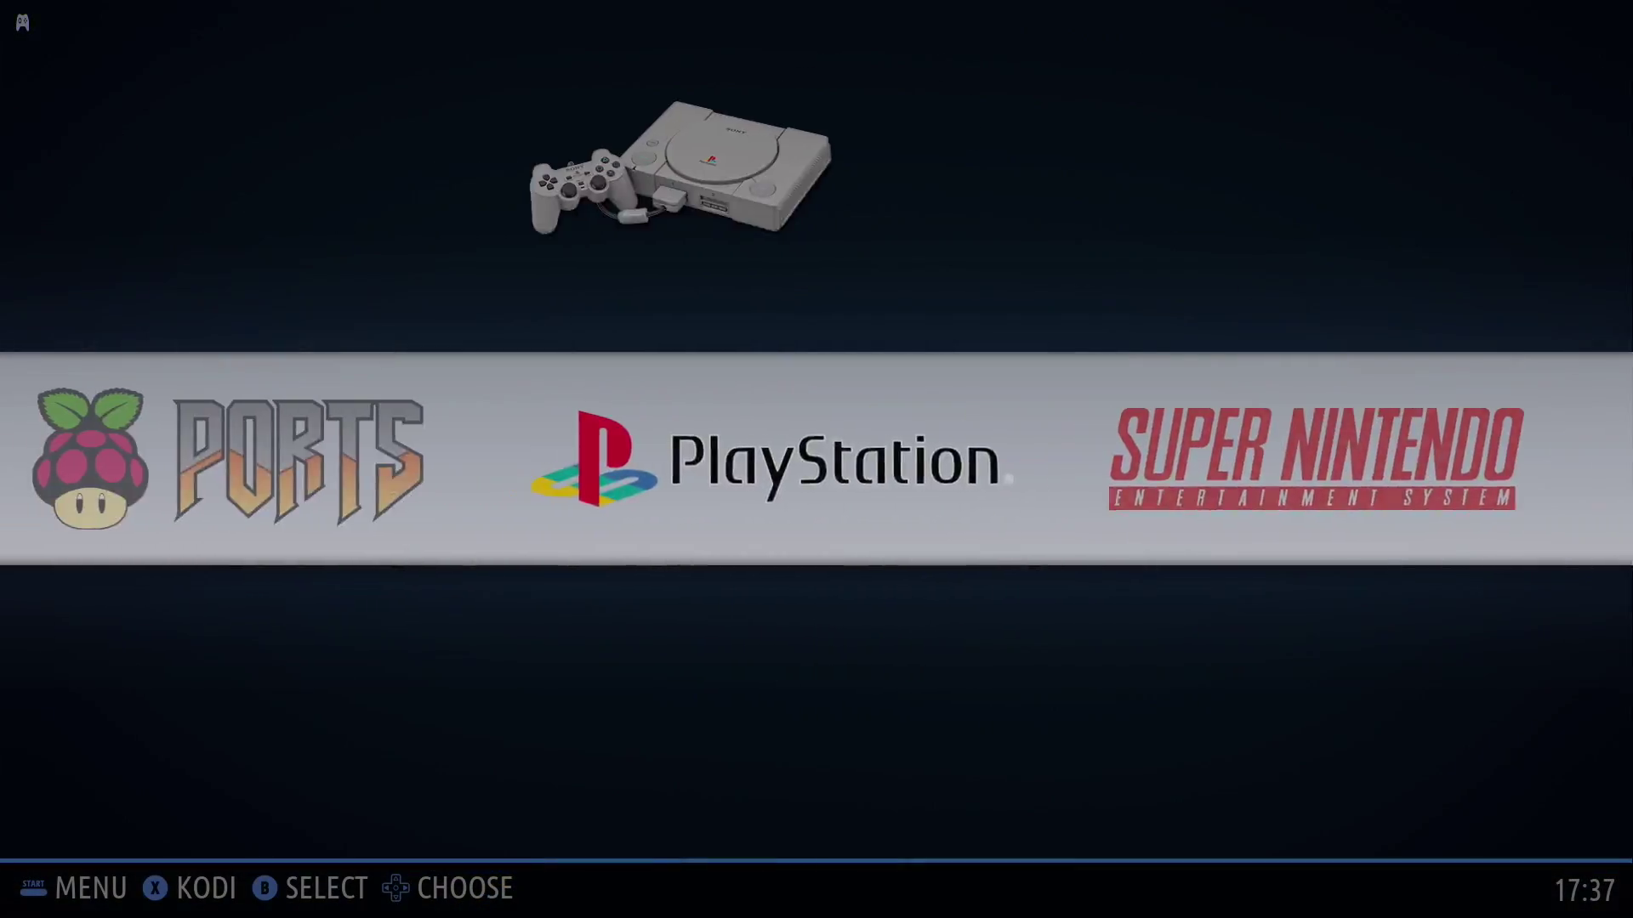
{"action": "key", "text": "Return"}
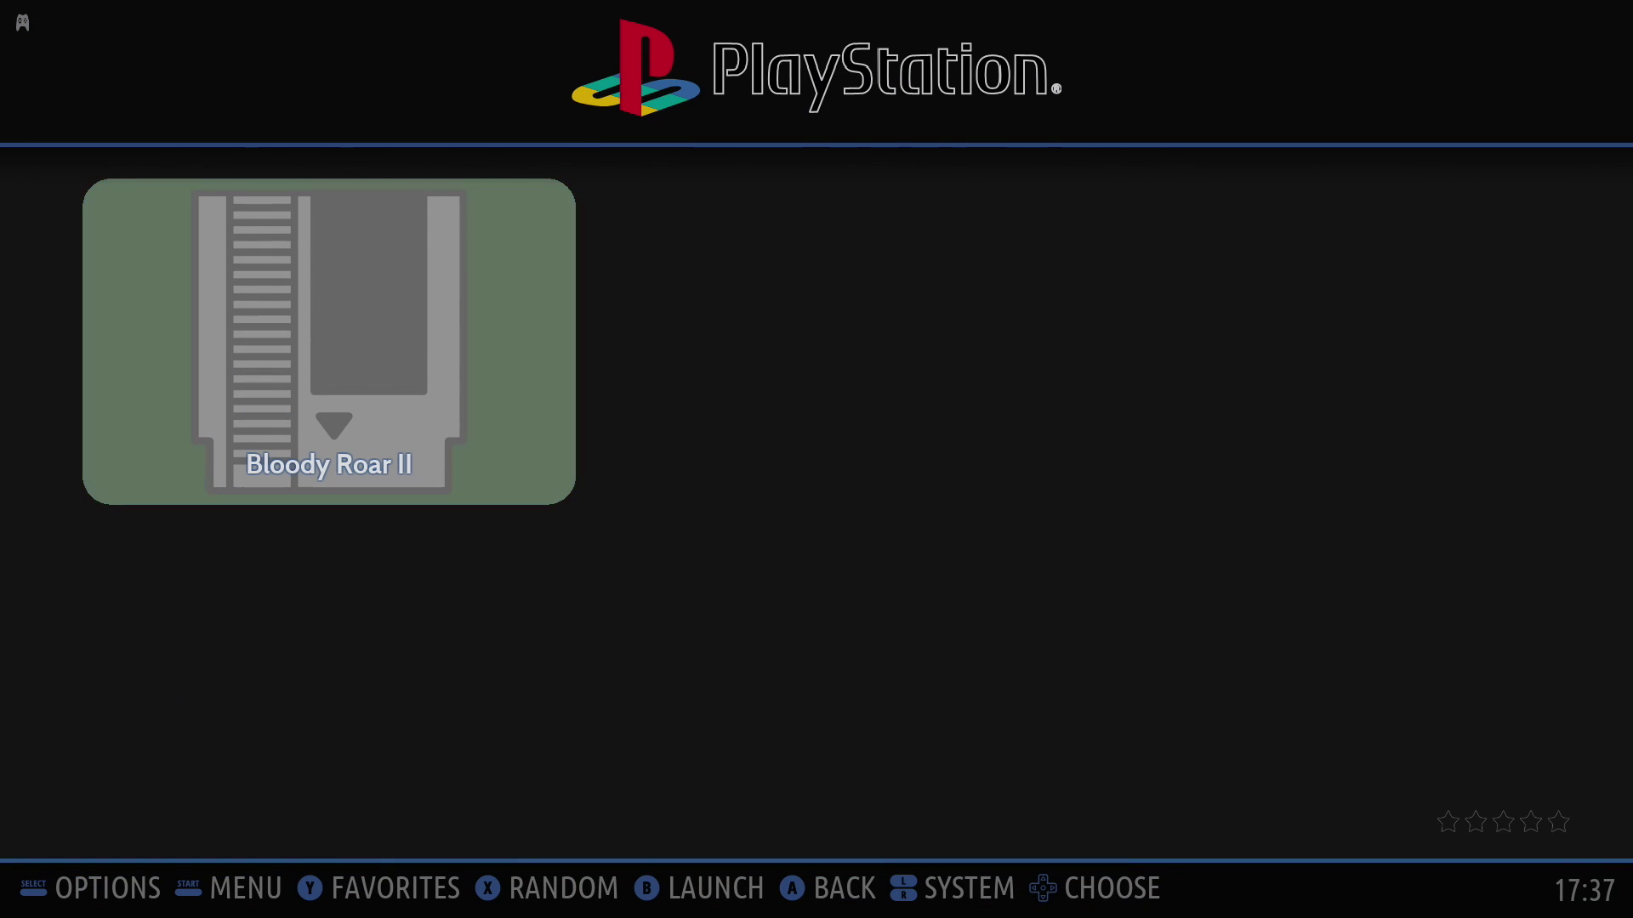
{"action": "key", "text": "Escape"}
Open the Super Nintendo system, look through its game list and return to the system selection
{"action": "key", "text": "Right"}
{"action": "key", "text": "Return"}
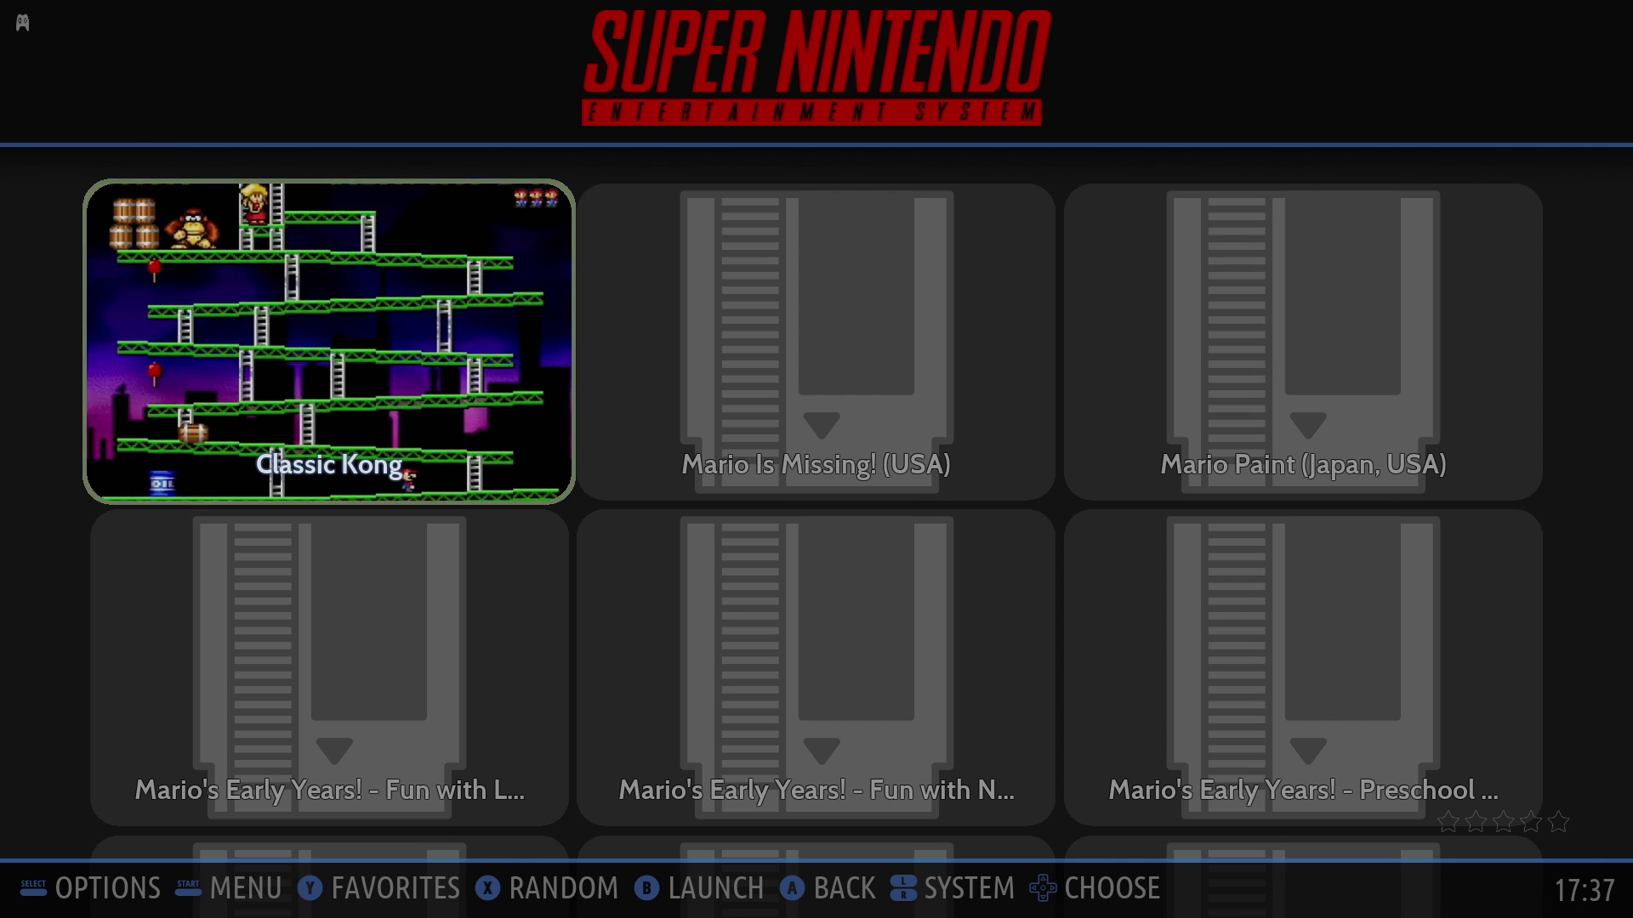
{"action": "key", "text": "Right"}
{"action": "key", "text": "Down"}
{"action": "key", "text": "Down"}
{"action": "key", "text": "Up"}
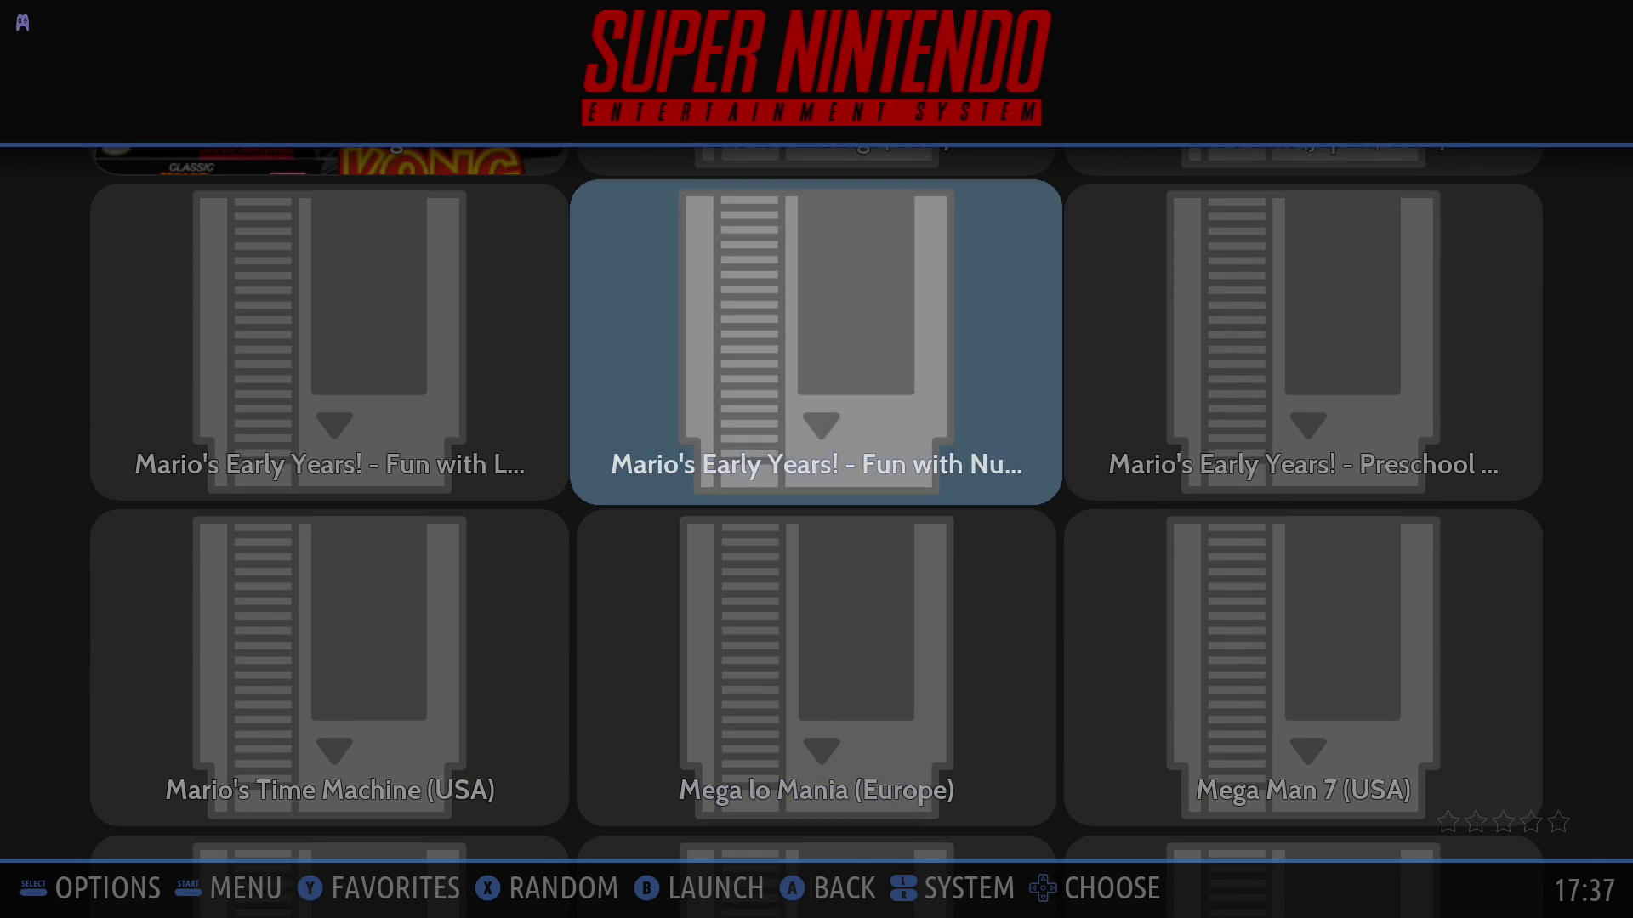
{"action": "key", "text": "Left"}
{"action": "key", "text": "Right"}
{"action": "key", "text": "Right"}
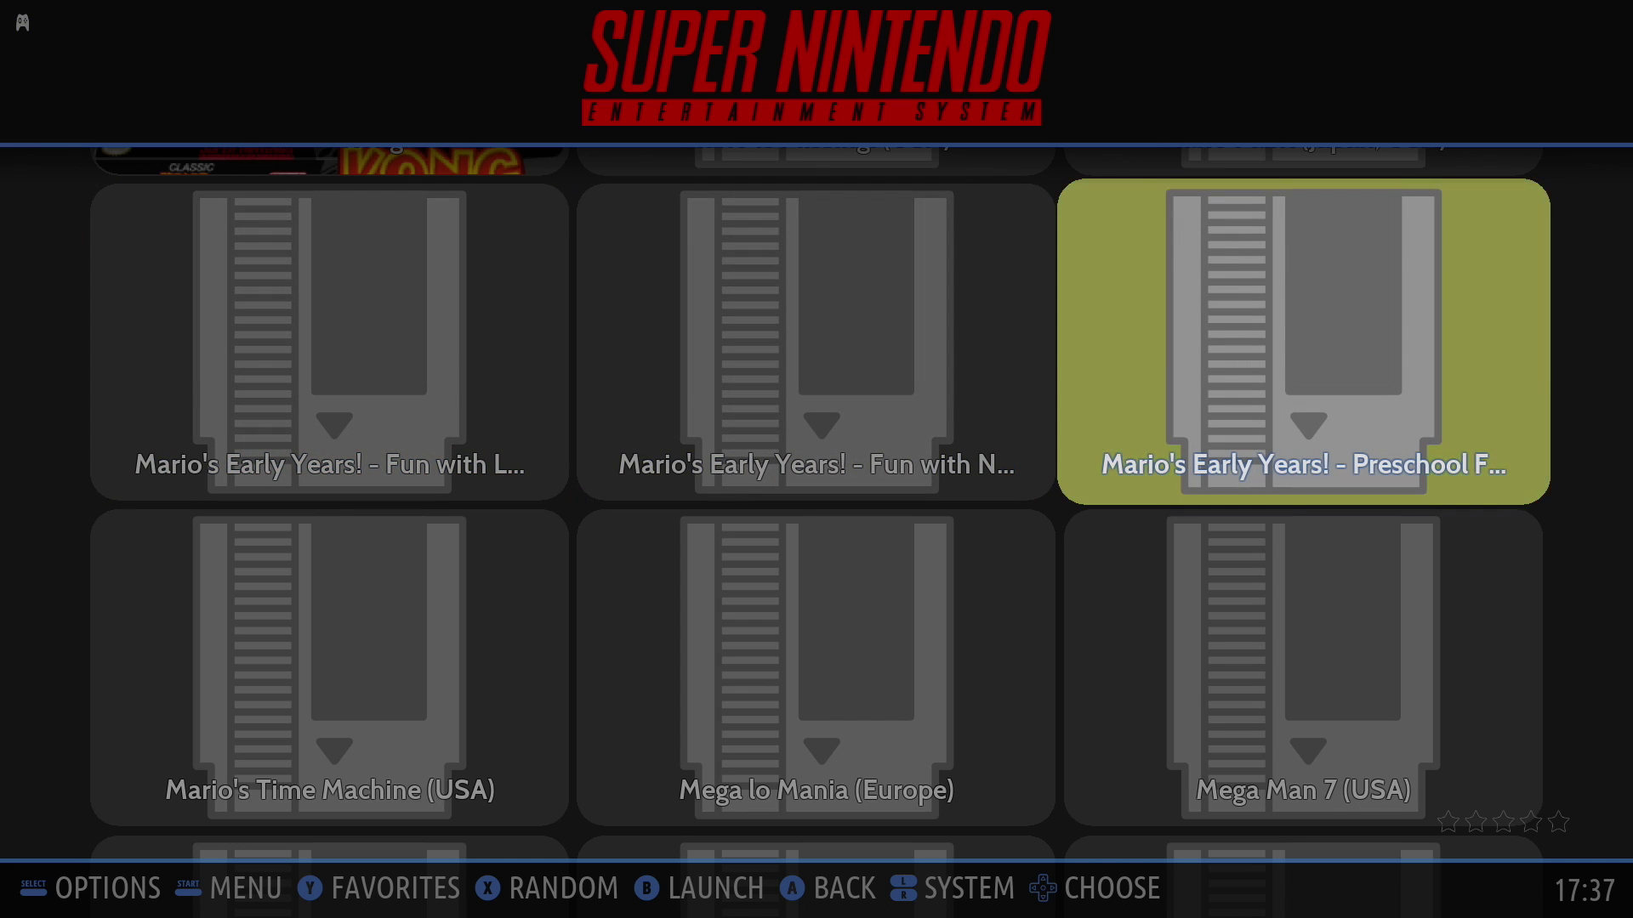
{"action": "key", "text": "Escape"}
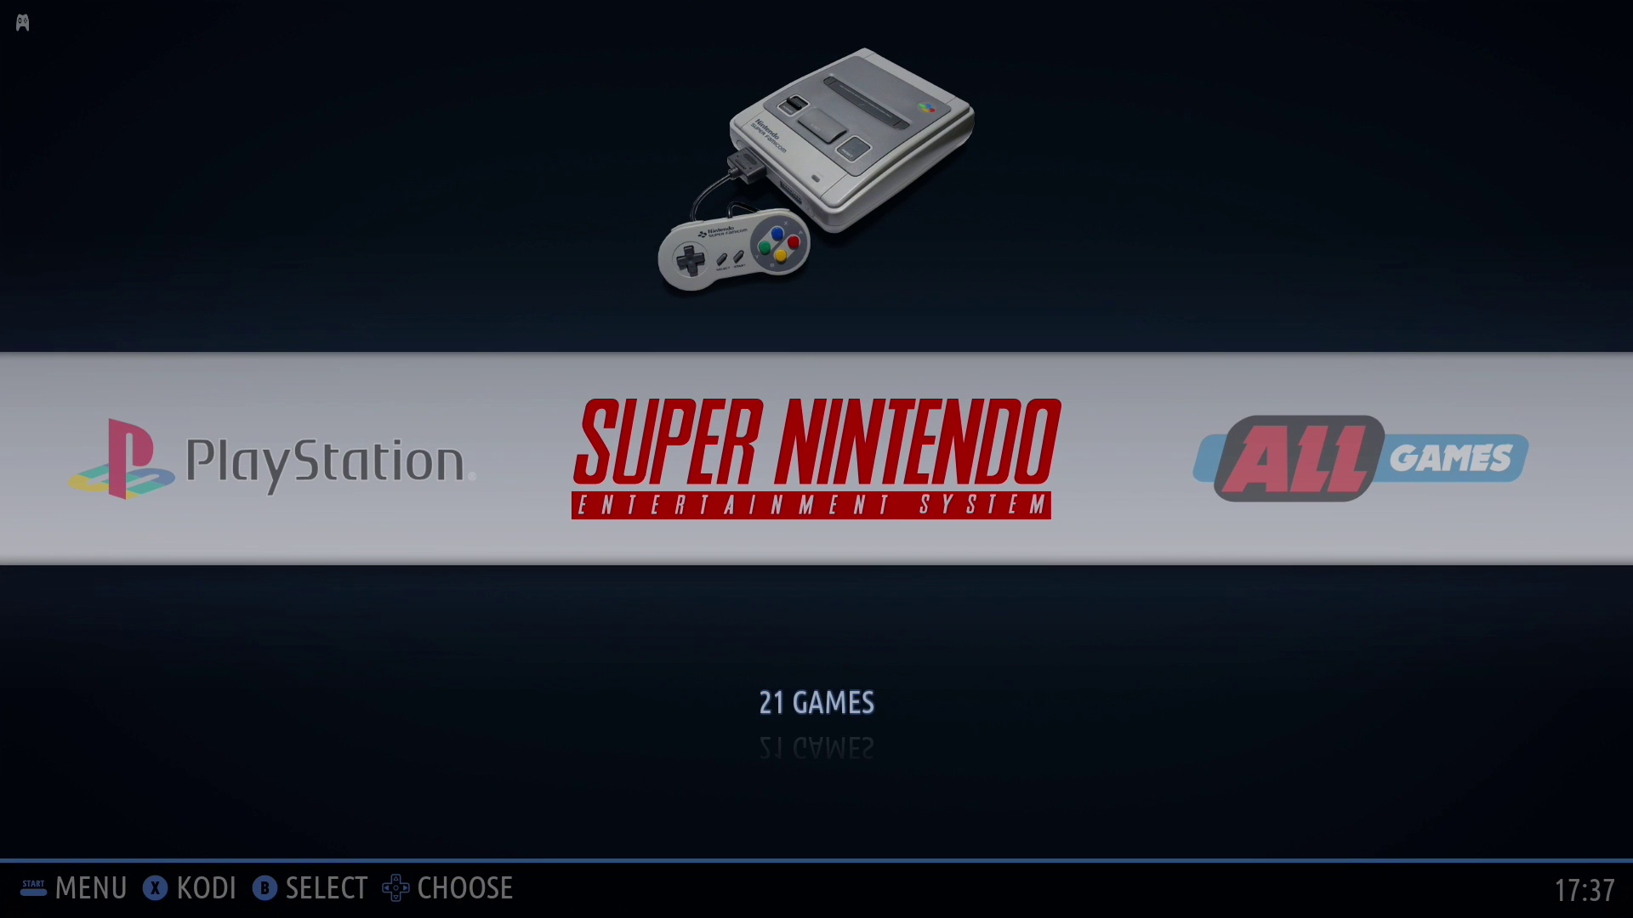
Check the connection status in the network settings and return to the main menu
{"action": "key", "text": "F1"}
{"action": "key", "text": "Down"}
{"action": "key", "text": "Down"}
{"action": "key", "text": "Down"}
{"action": "key", "text": "Down"}
{"action": "key", "text": "Down"}
{"action": "key", "text": "Down"}
{"action": "key", "text": "Return"}
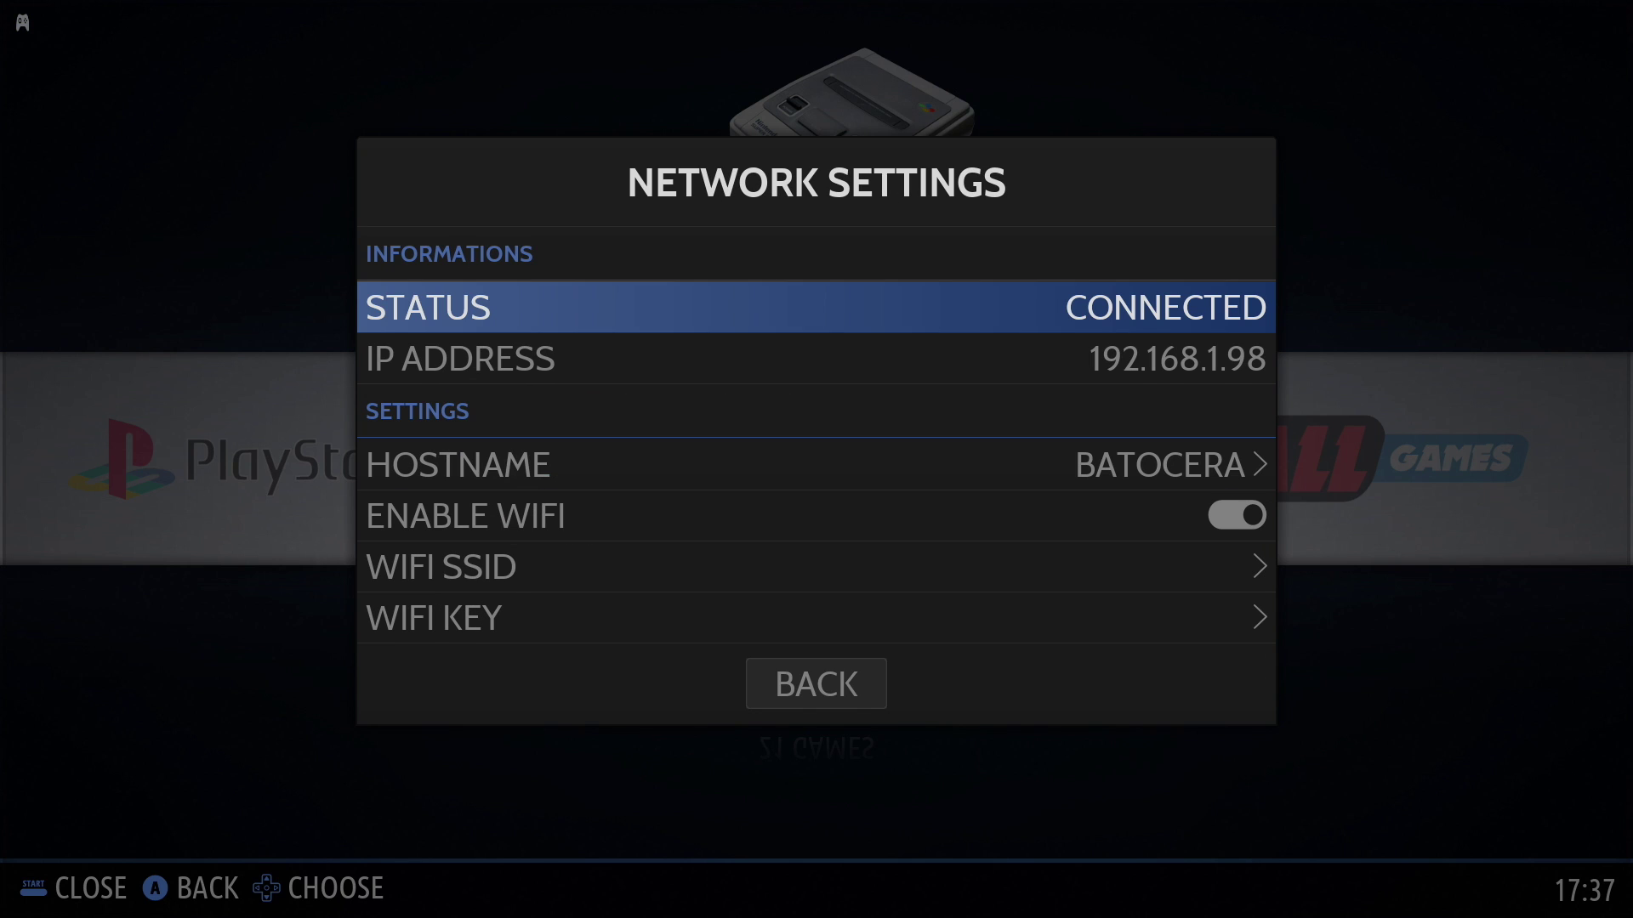
{"action": "key", "text": "Escape"}
Open the scraper settings, keep Screenshot as the image source and set the box source to Box 3D
{"action": "key", "text": "Down"}
{"action": "key", "text": "Return"}
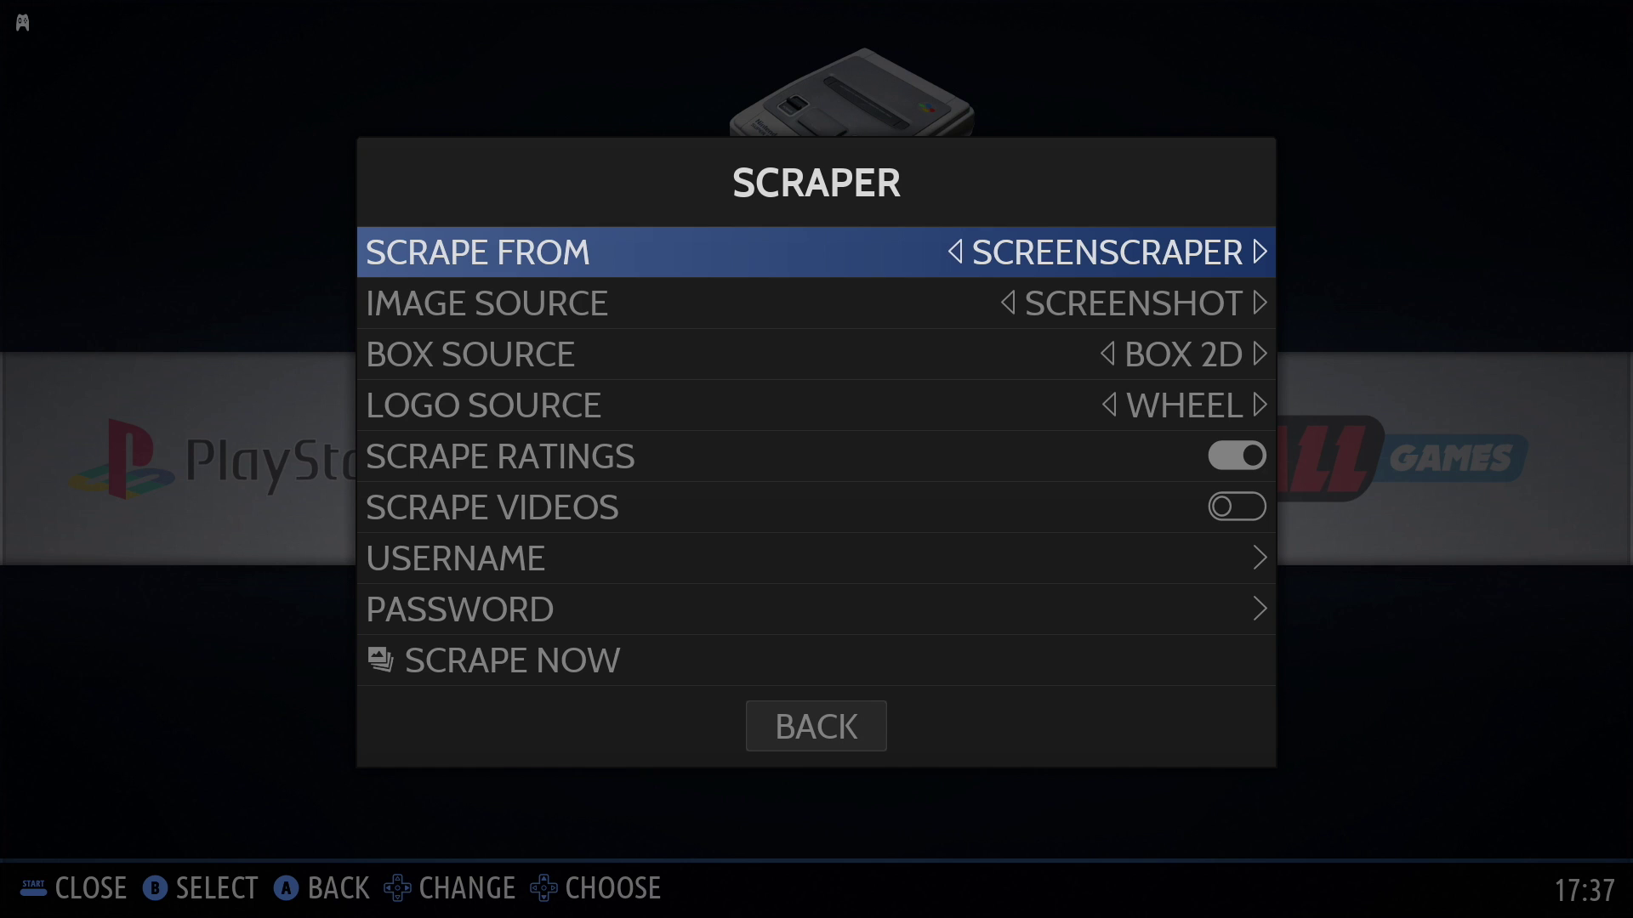
{"action": "key", "text": "Down"}
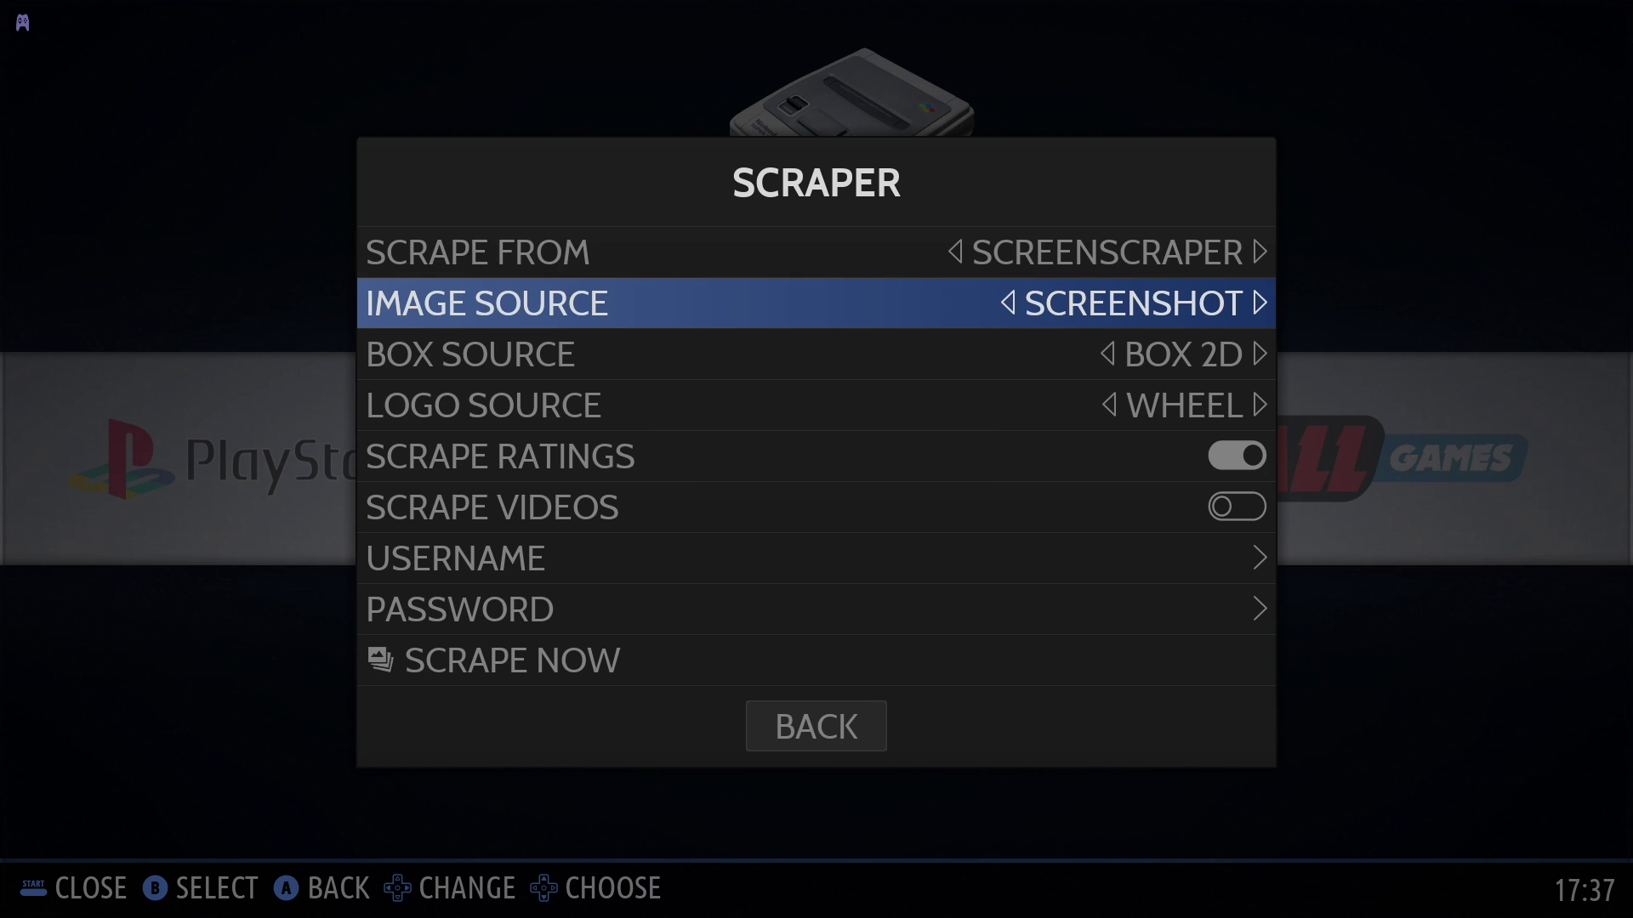
{"action": "key", "text": "Left"}
{"action": "key", "text": "Right"}
{"action": "key", "text": "Right"}
{"action": "key", "text": "Left"}
{"action": "key", "text": "Down"}
{"action": "key", "text": "Right"}
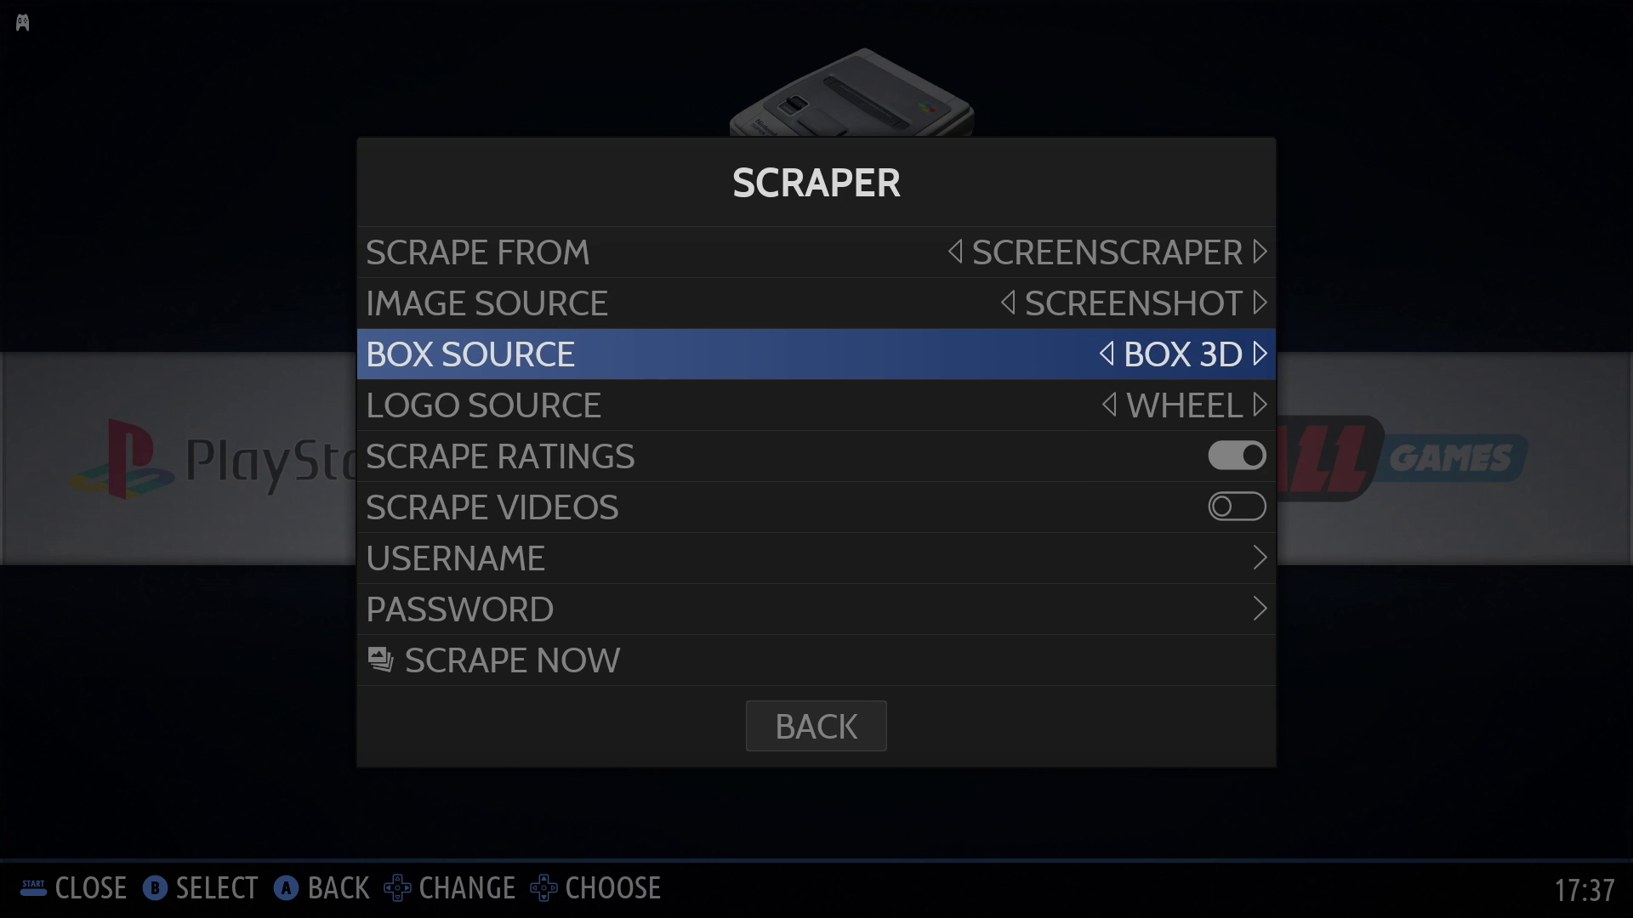
Keep the Wheel logo source and ratings scraping on, and enable Scrape Videos
{"action": "key", "text": "Down"}
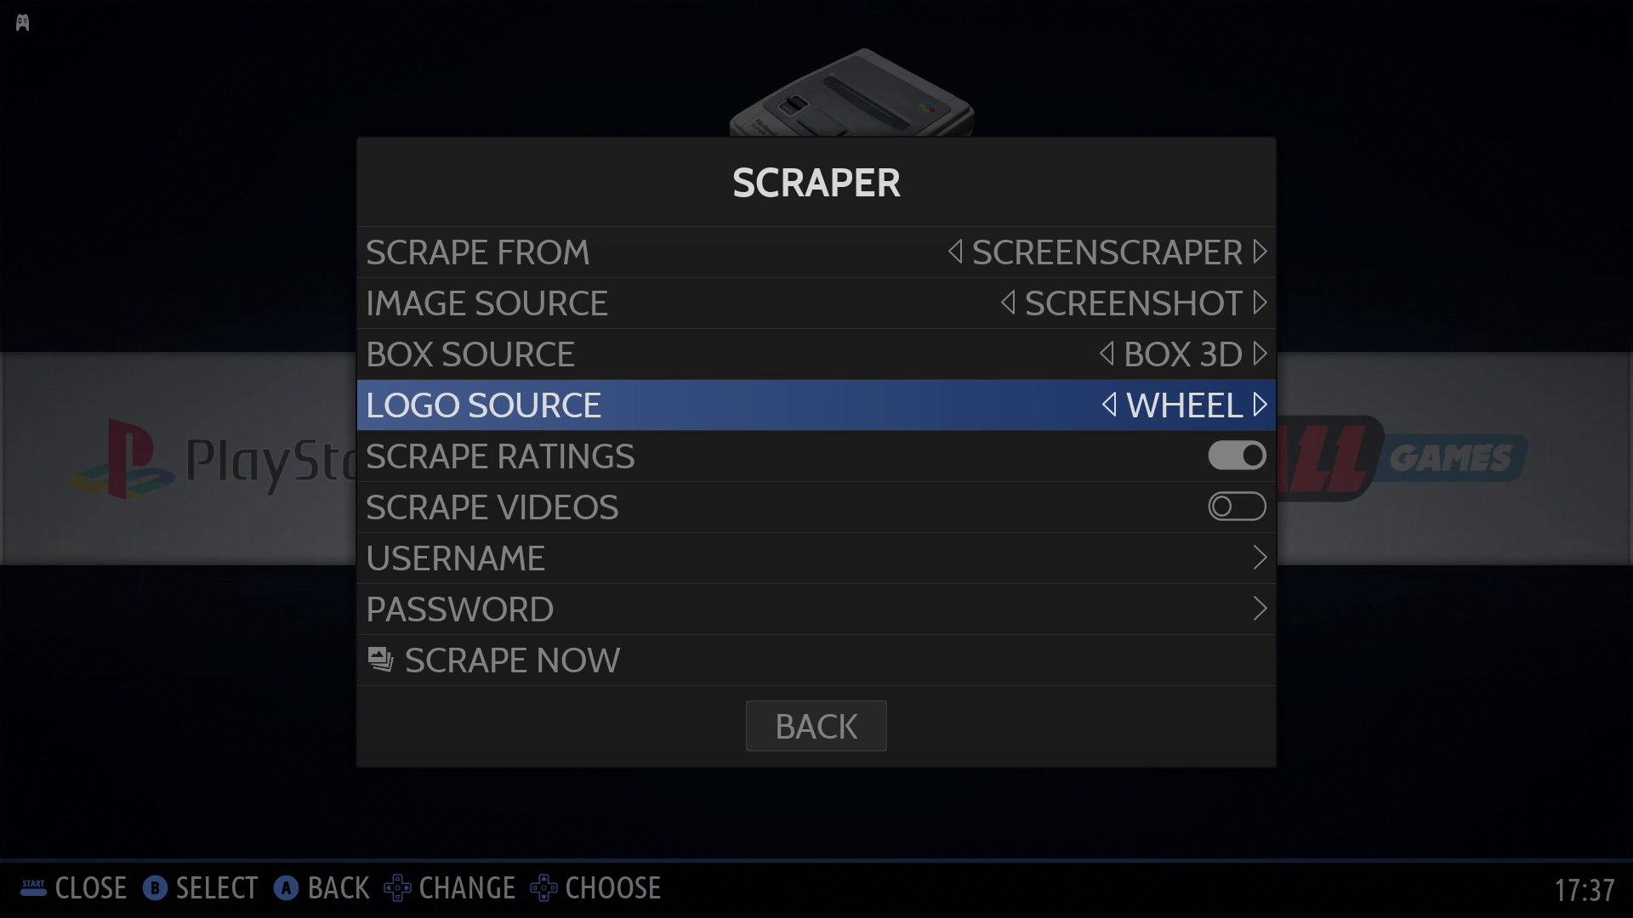
{"action": "key", "text": "Down"}
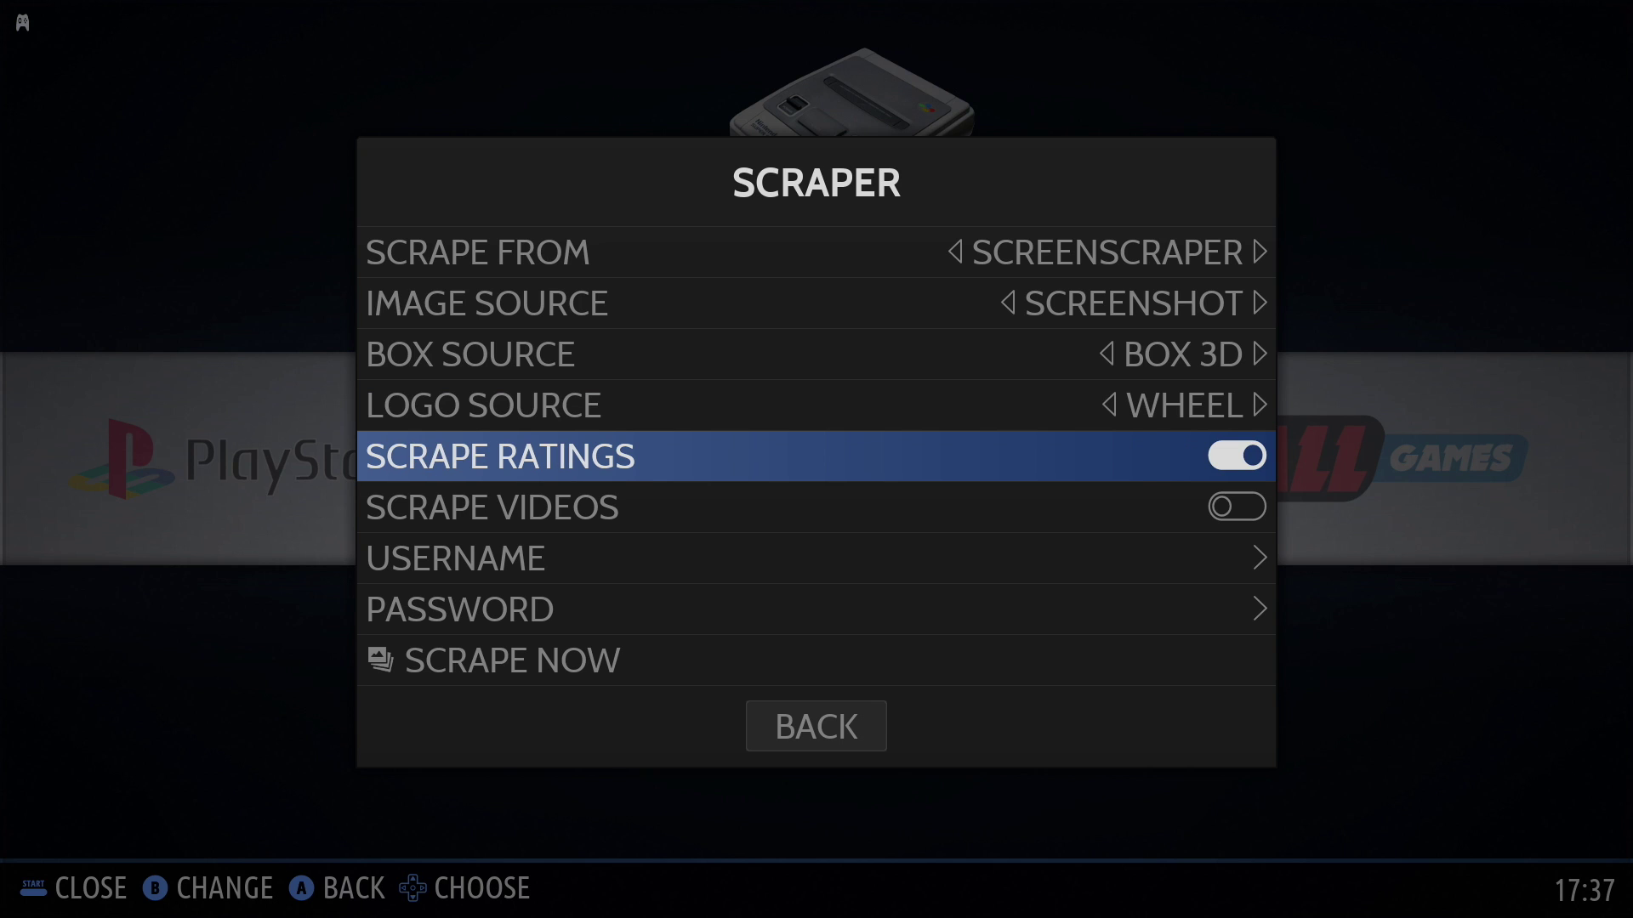
{"action": "key", "text": "Down"}
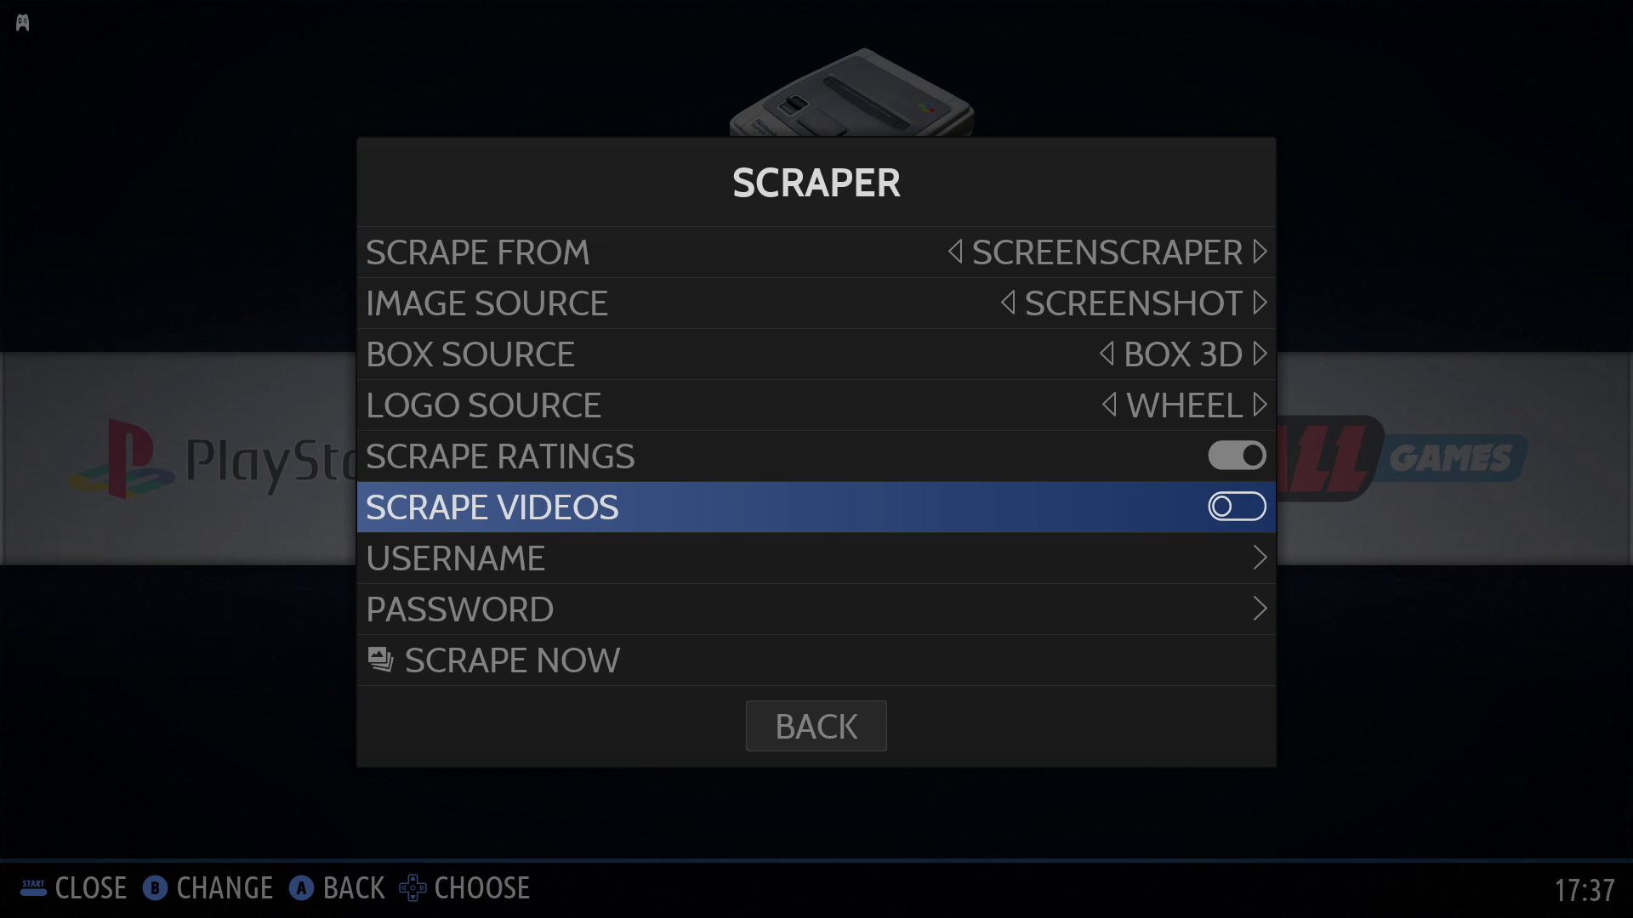
{"action": "key", "text": "Return"}
Open the Scrape Now options and review which systems are selected for scraping
{"action": "key", "text": "Down"}
{"action": "key", "text": "Down"}
{"action": "key", "text": "Down"}
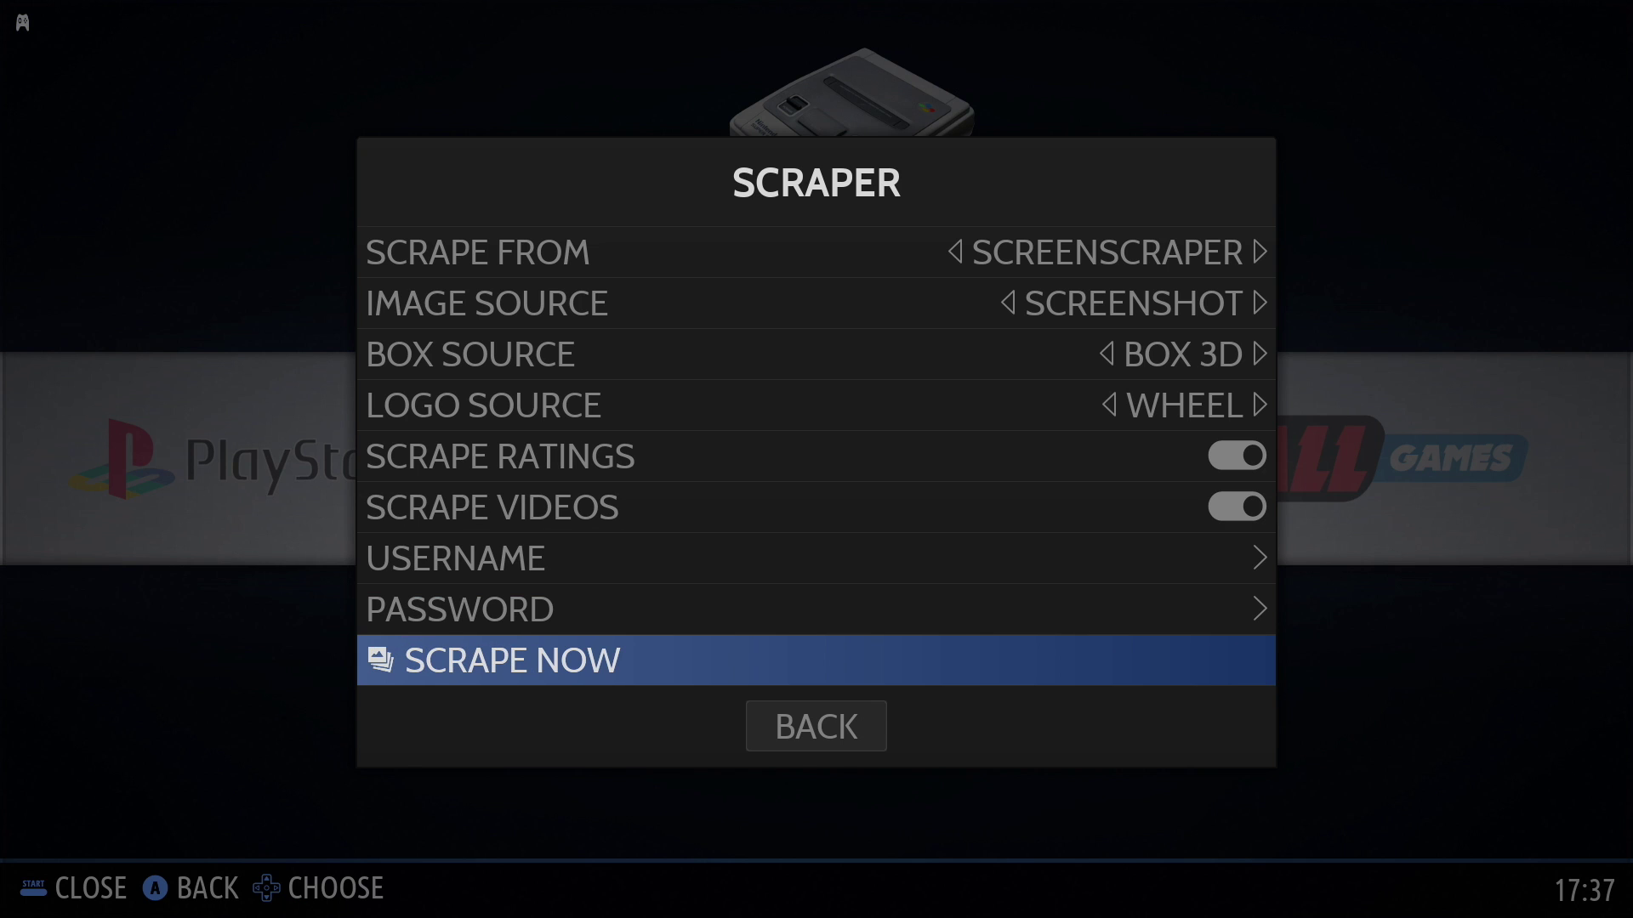
{"action": "key", "text": "Return"}
{"action": "key", "text": "Down"}
{"action": "key", "text": "Return"}
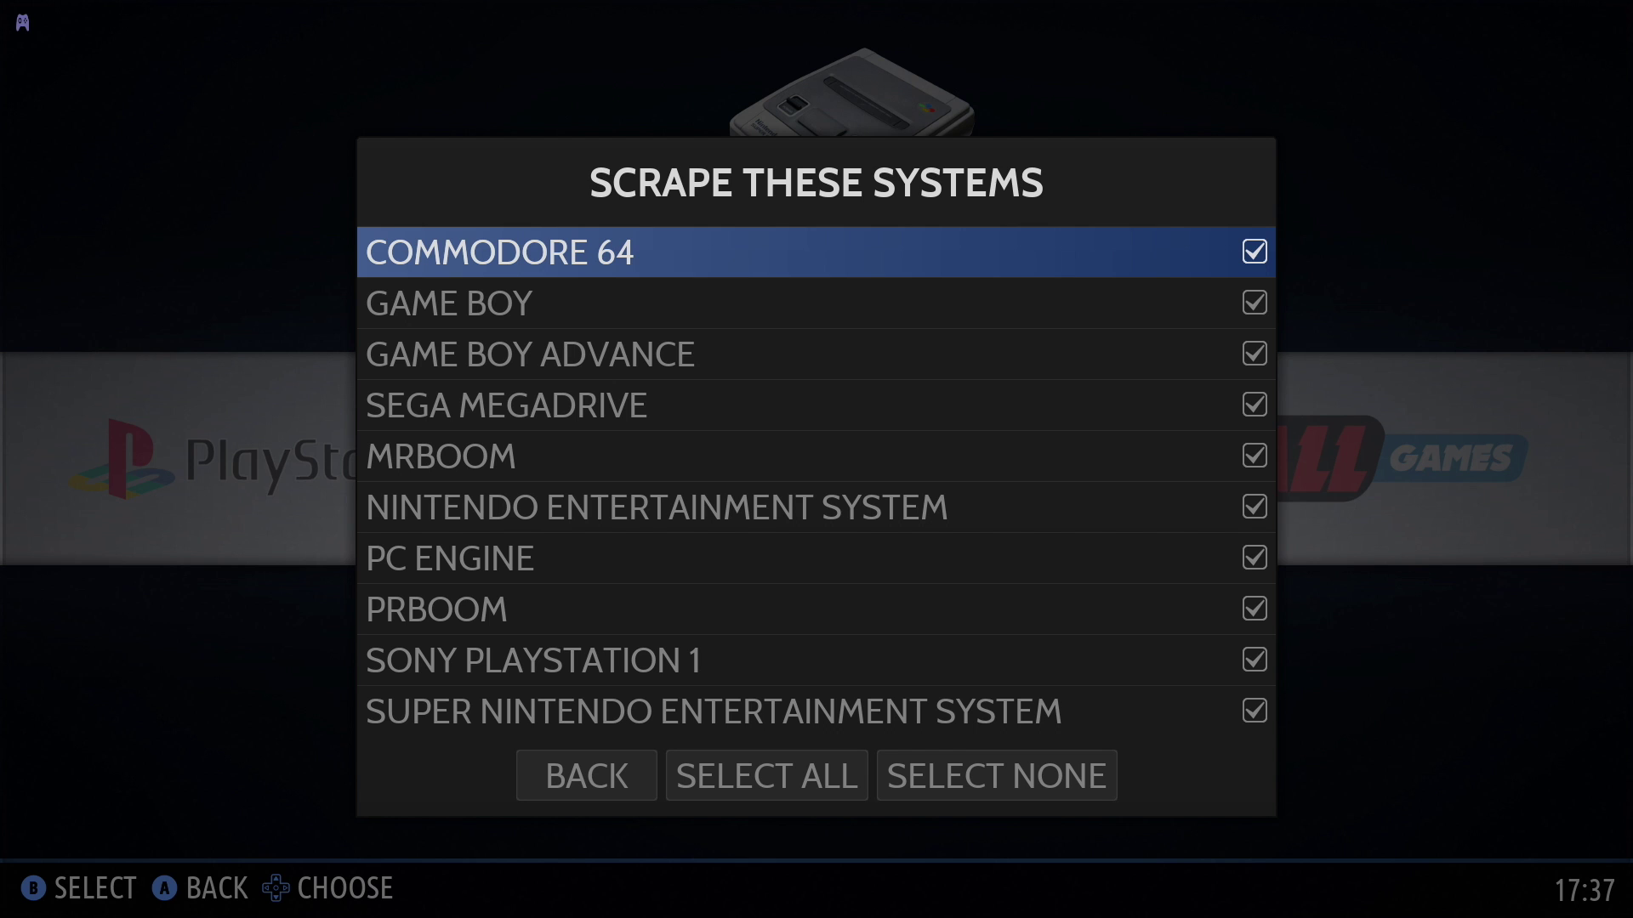
{"action": "key", "text": "Down"}
{"action": "key", "text": "Down"}
{"action": "key", "text": "Down"}
{"action": "key", "text": "Down"}
{"action": "key", "text": "Down"}
{"action": "key", "text": "Down"}
{"action": "key", "text": "Down"}
{"action": "key", "text": "Down"}
{"action": "key", "text": "Down"}
{"action": "key", "text": "Down"}
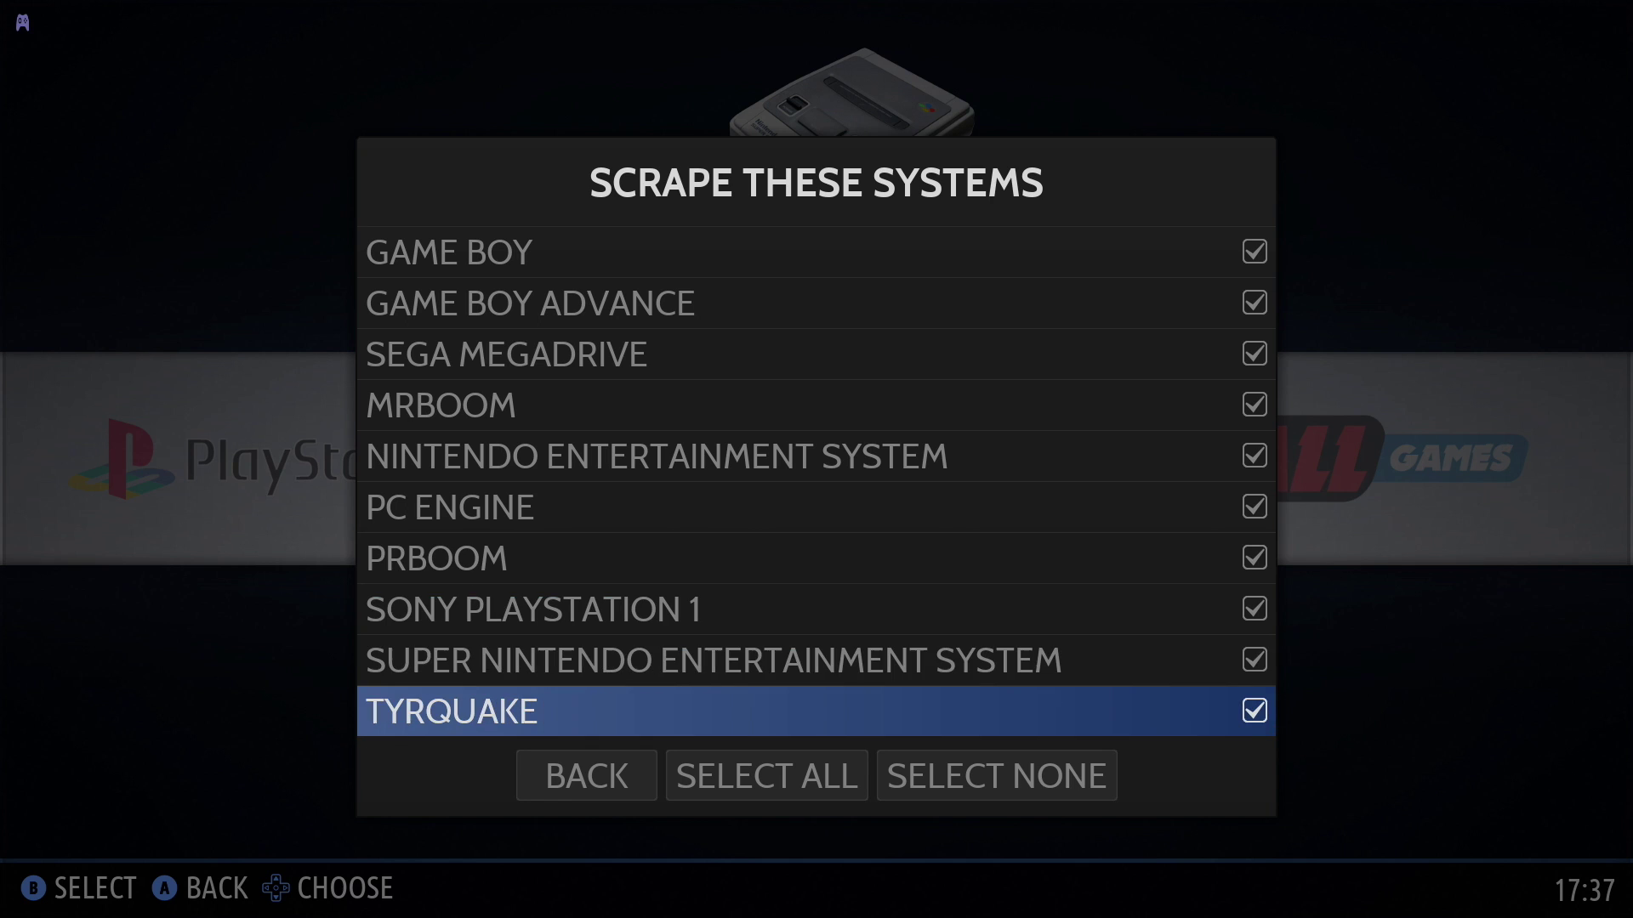
{"action": "key", "text": "Up"}
{"action": "key", "text": "Up"}
{"action": "key", "text": "Up"}
{"action": "key", "text": "Up"}
{"action": "key", "text": "Up"}
{"action": "key", "text": "Up"}
{"action": "key", "text": "Up"}
{"action": "key", "text": "Up"}
{"action": "key", "text": "Up"}
{"action": "key", "text": "Up"}
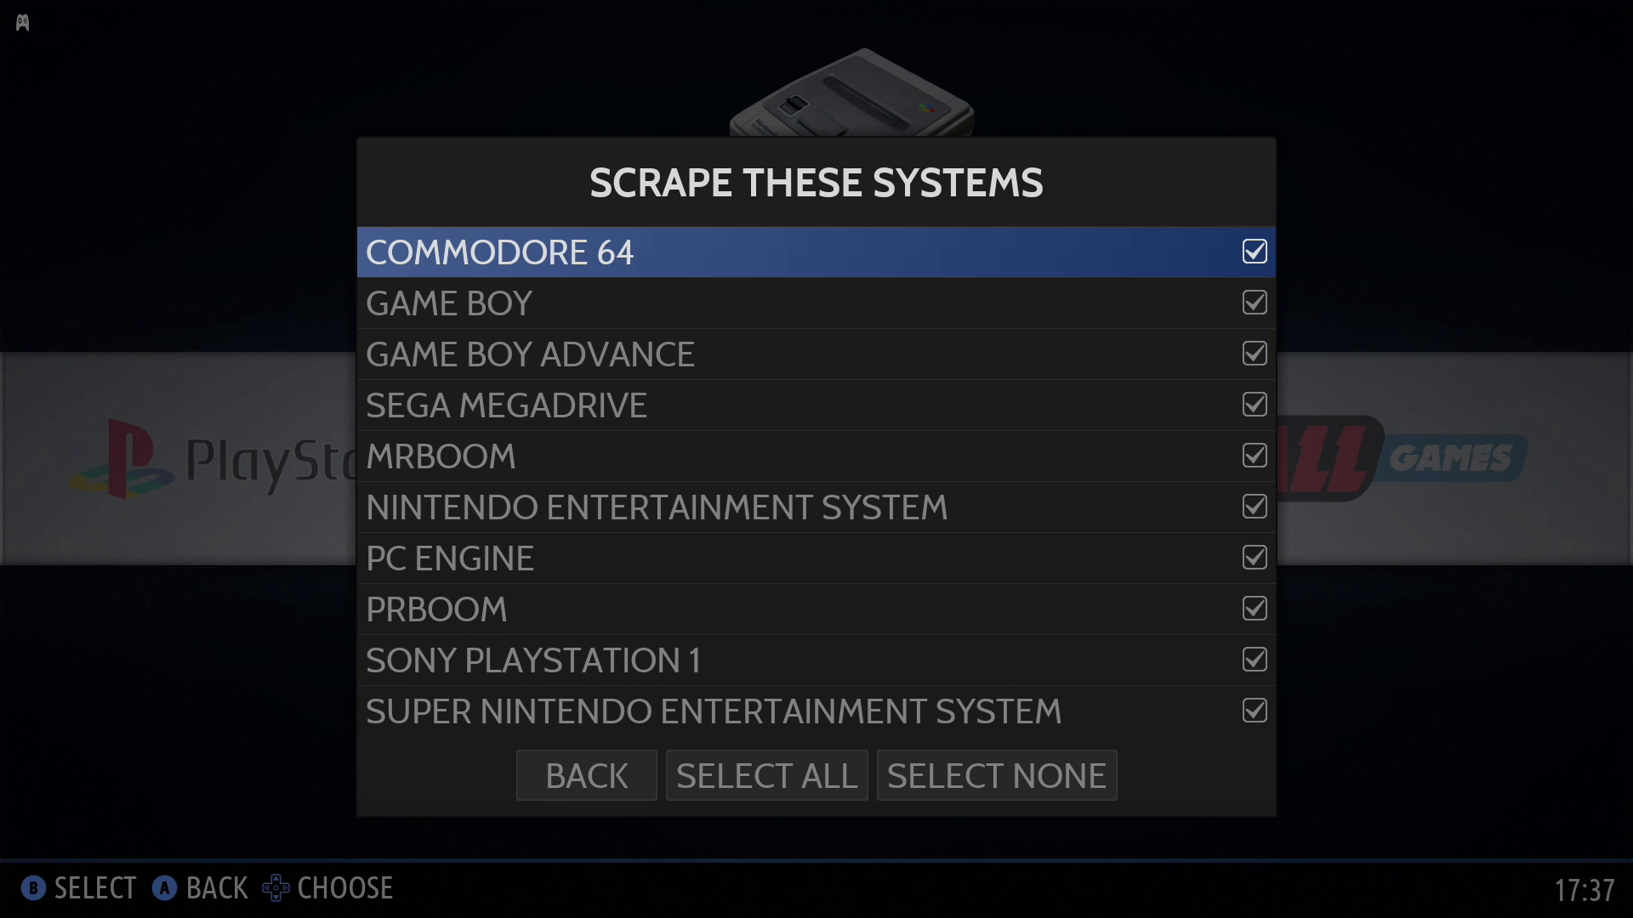
{"action": "key", "text": "Down"}
{"action": "key", "text": "Down"}
{"action": "key", "text": "Down"}
{"action": "key", "text": "Down"}
{"action": "key", "text": "Down"}
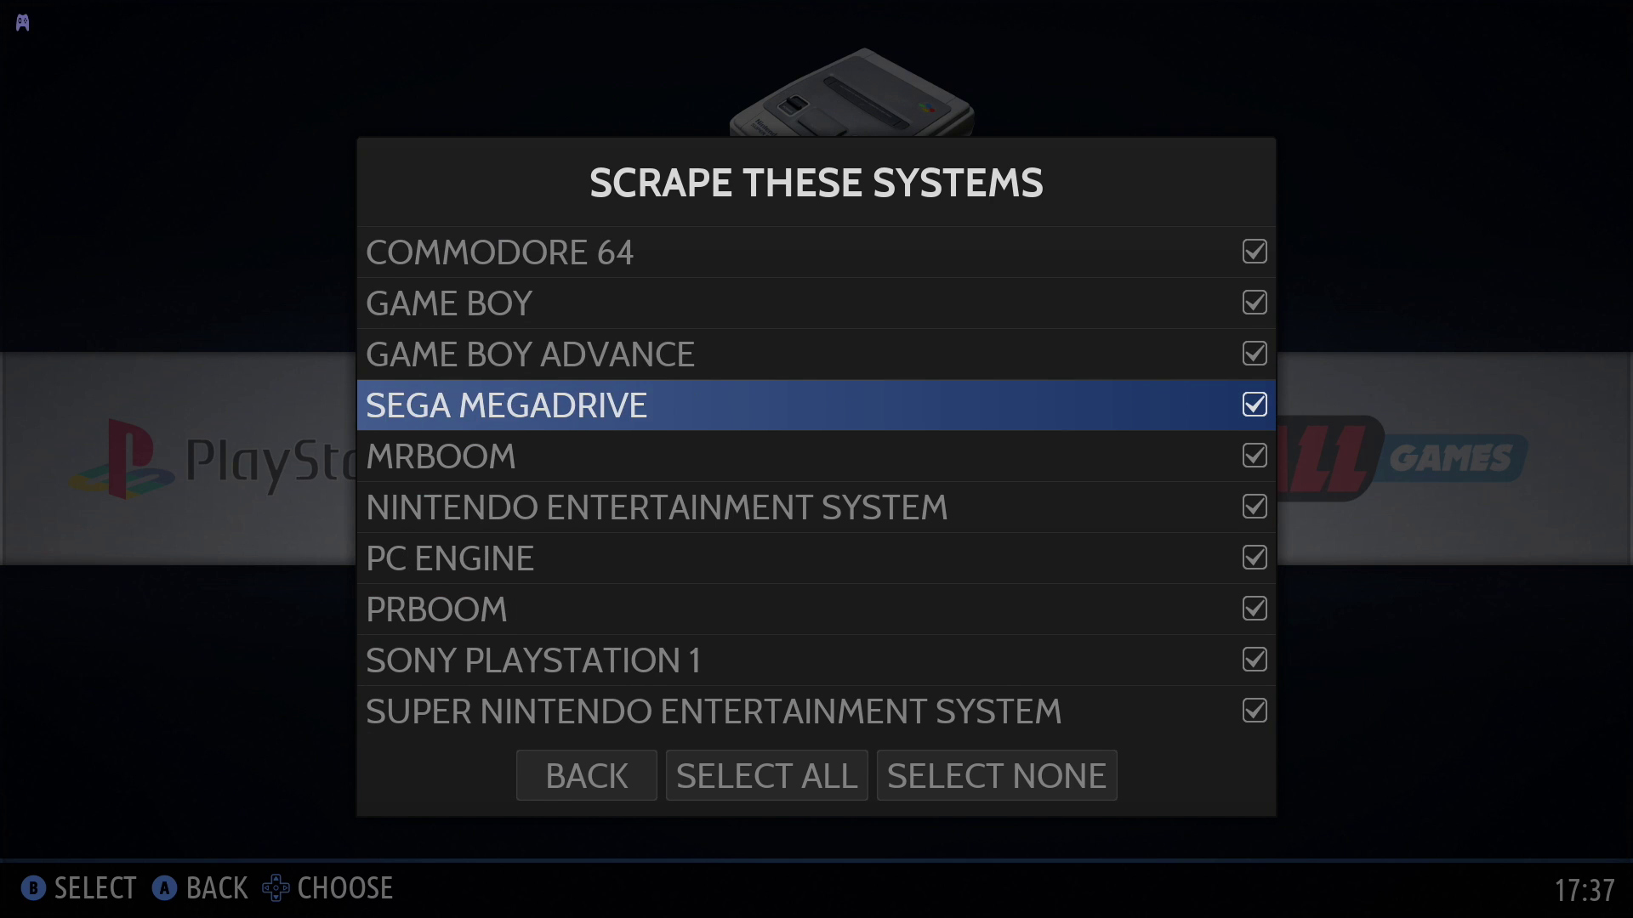
{"action": "key", "text": "Escape"}
Start scraping the selected systems with the Only Missing Medias filter and close the menus
{"action": "key", "text": "Down"}
{"action": "key", "text": "Down"}
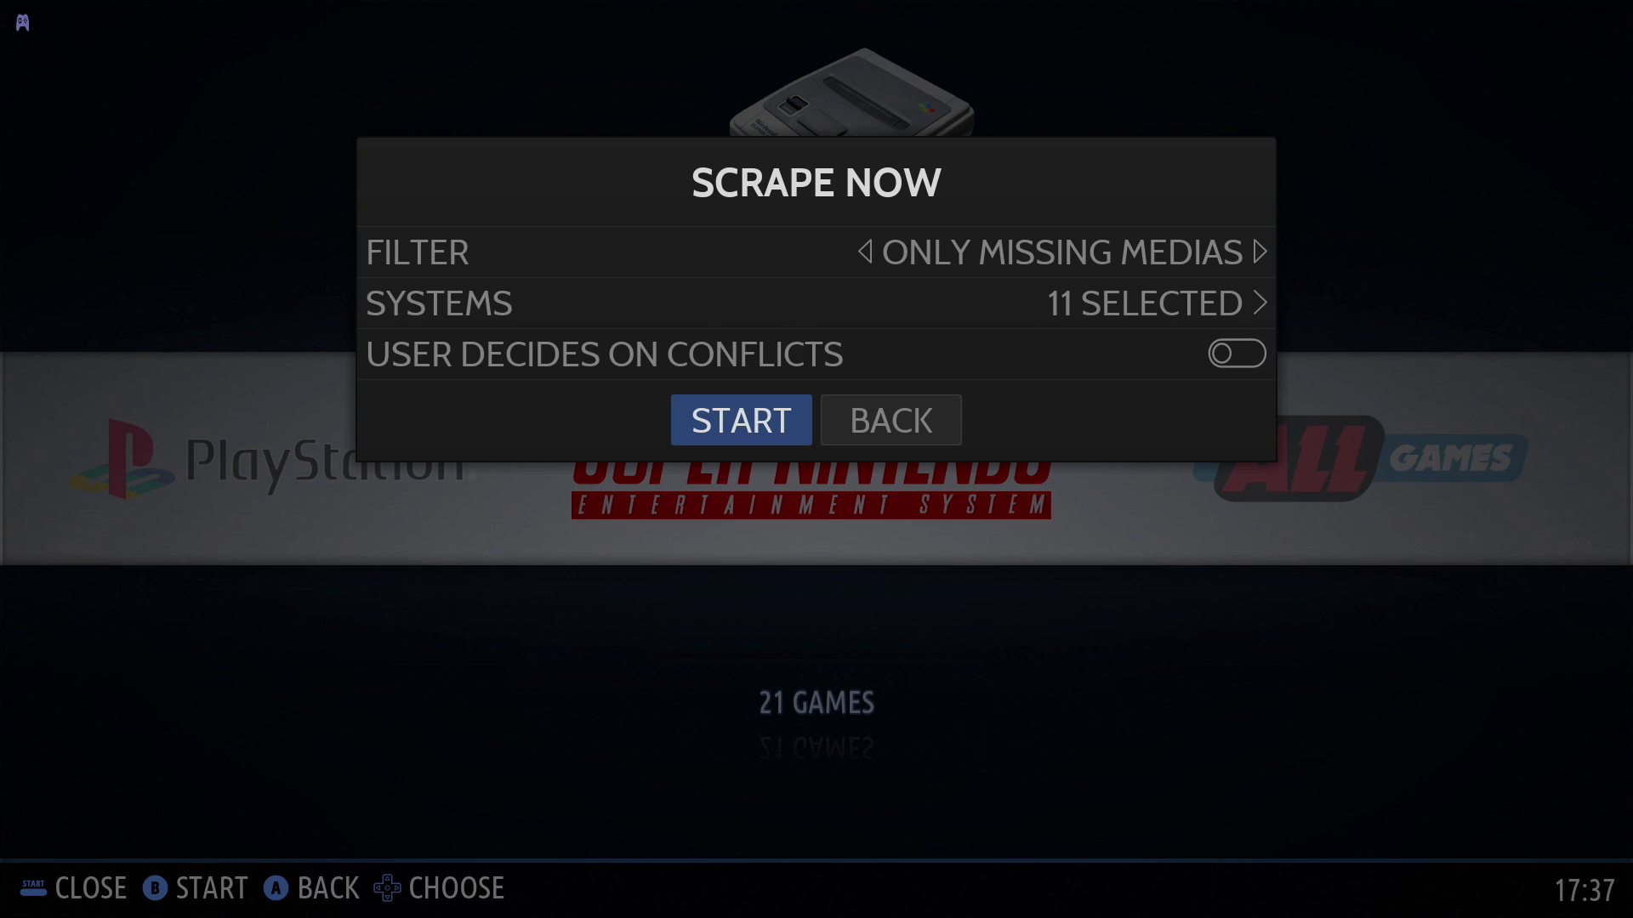
{"action": "key", "text": "Return"}
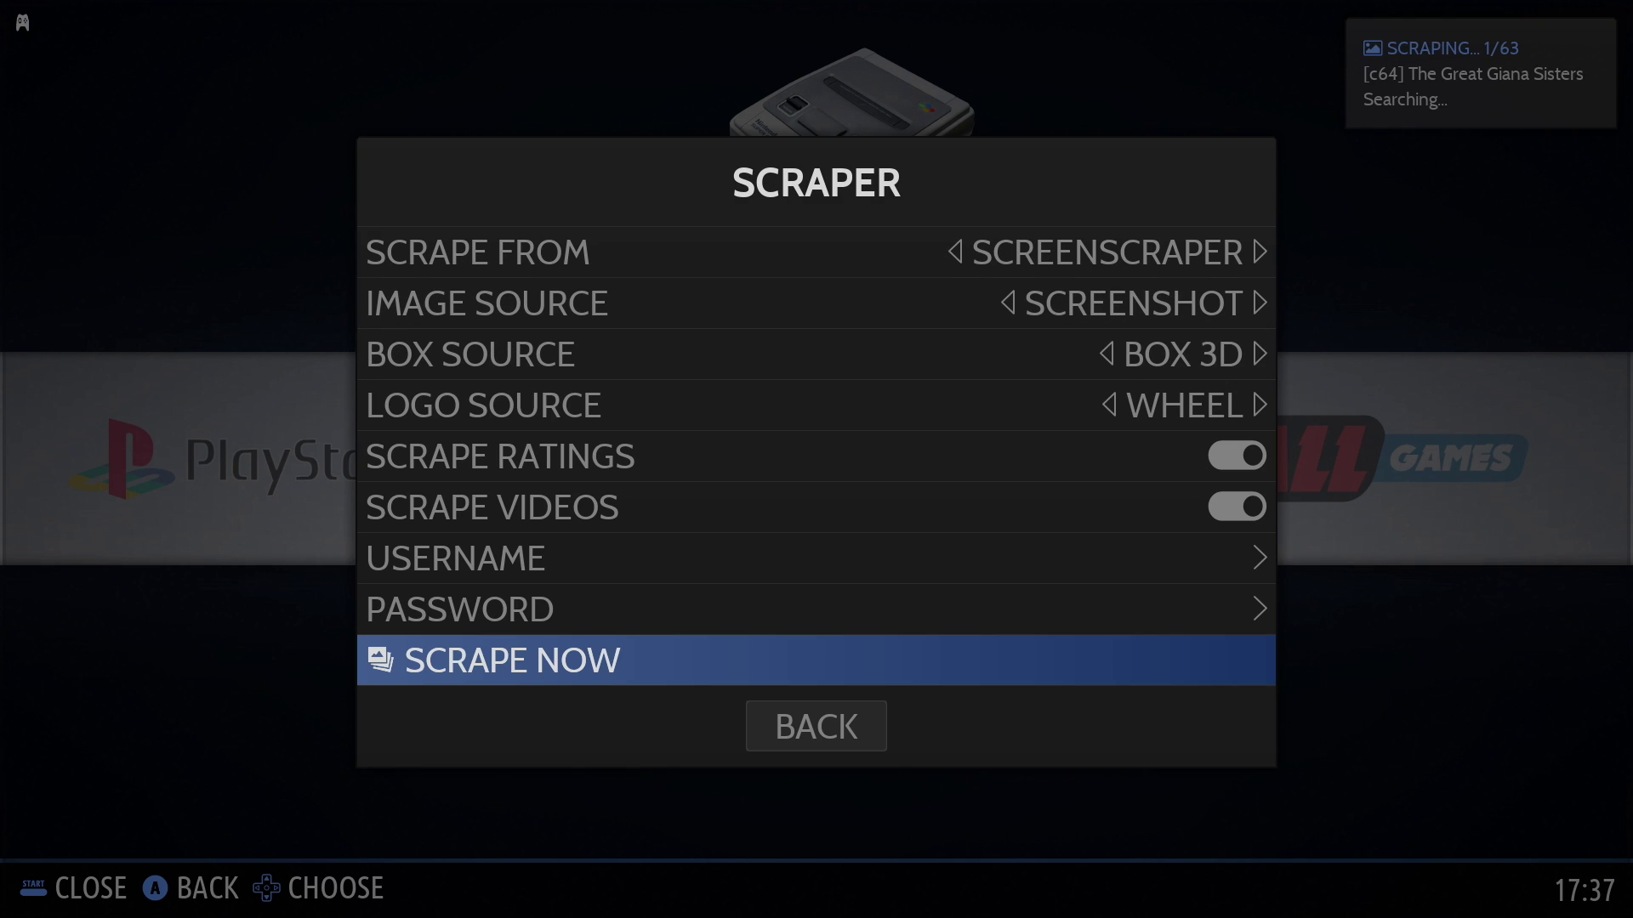
{"action": "key", "text": "Escape"}
{"action": "key", "text": "Escape"}
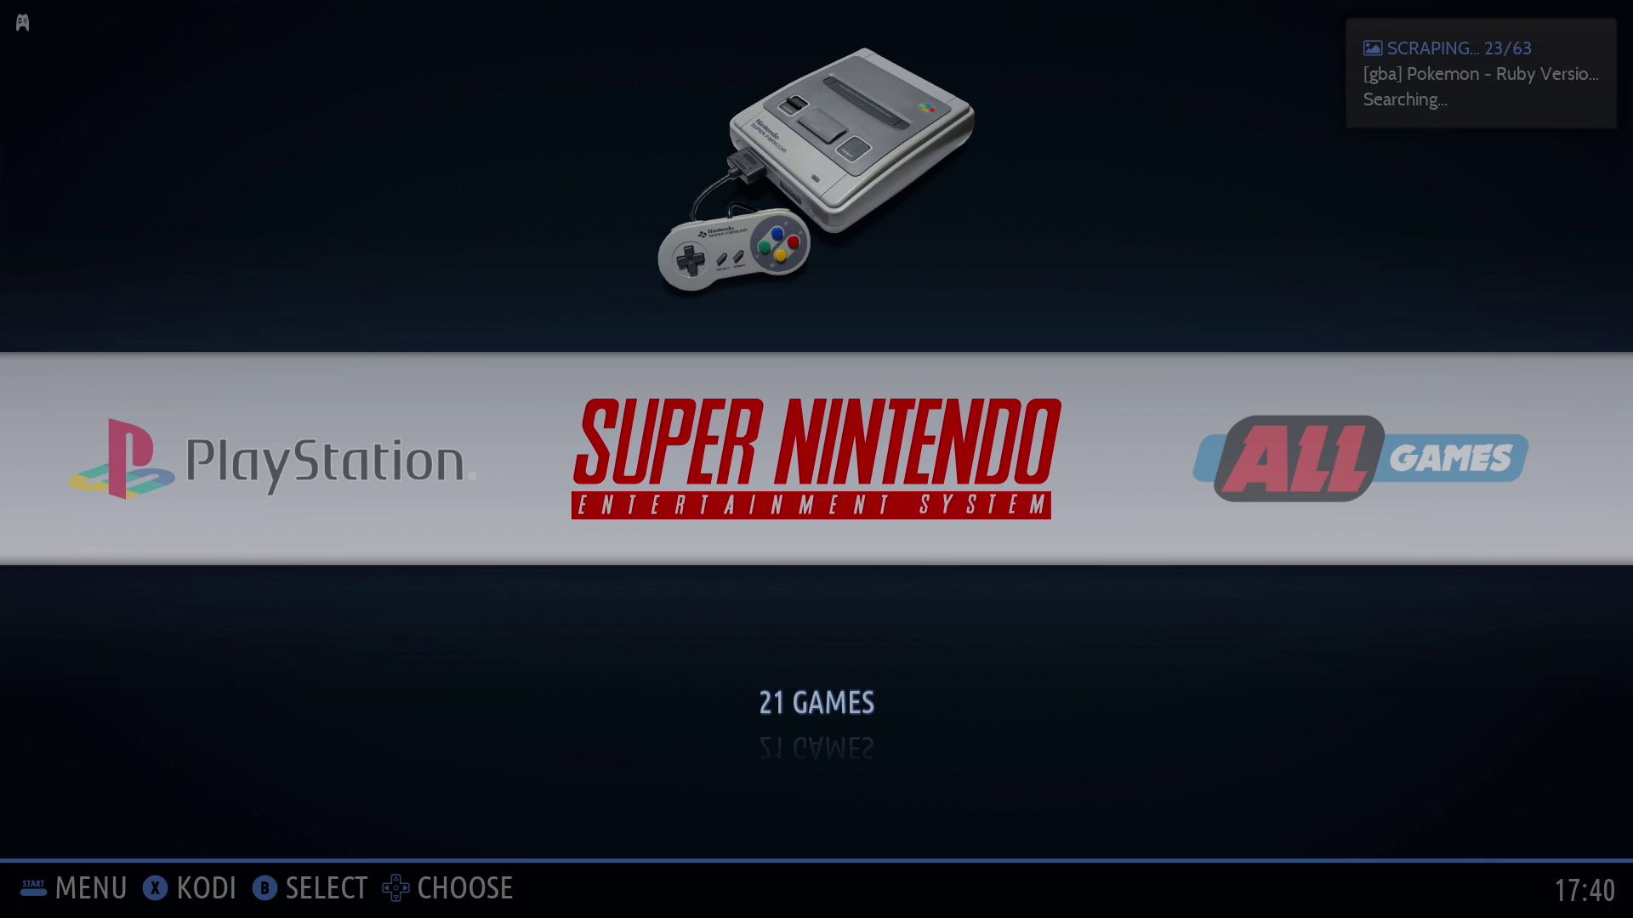
Open the main menu and move to the games settings
{"action": "key", "text": "Return"}
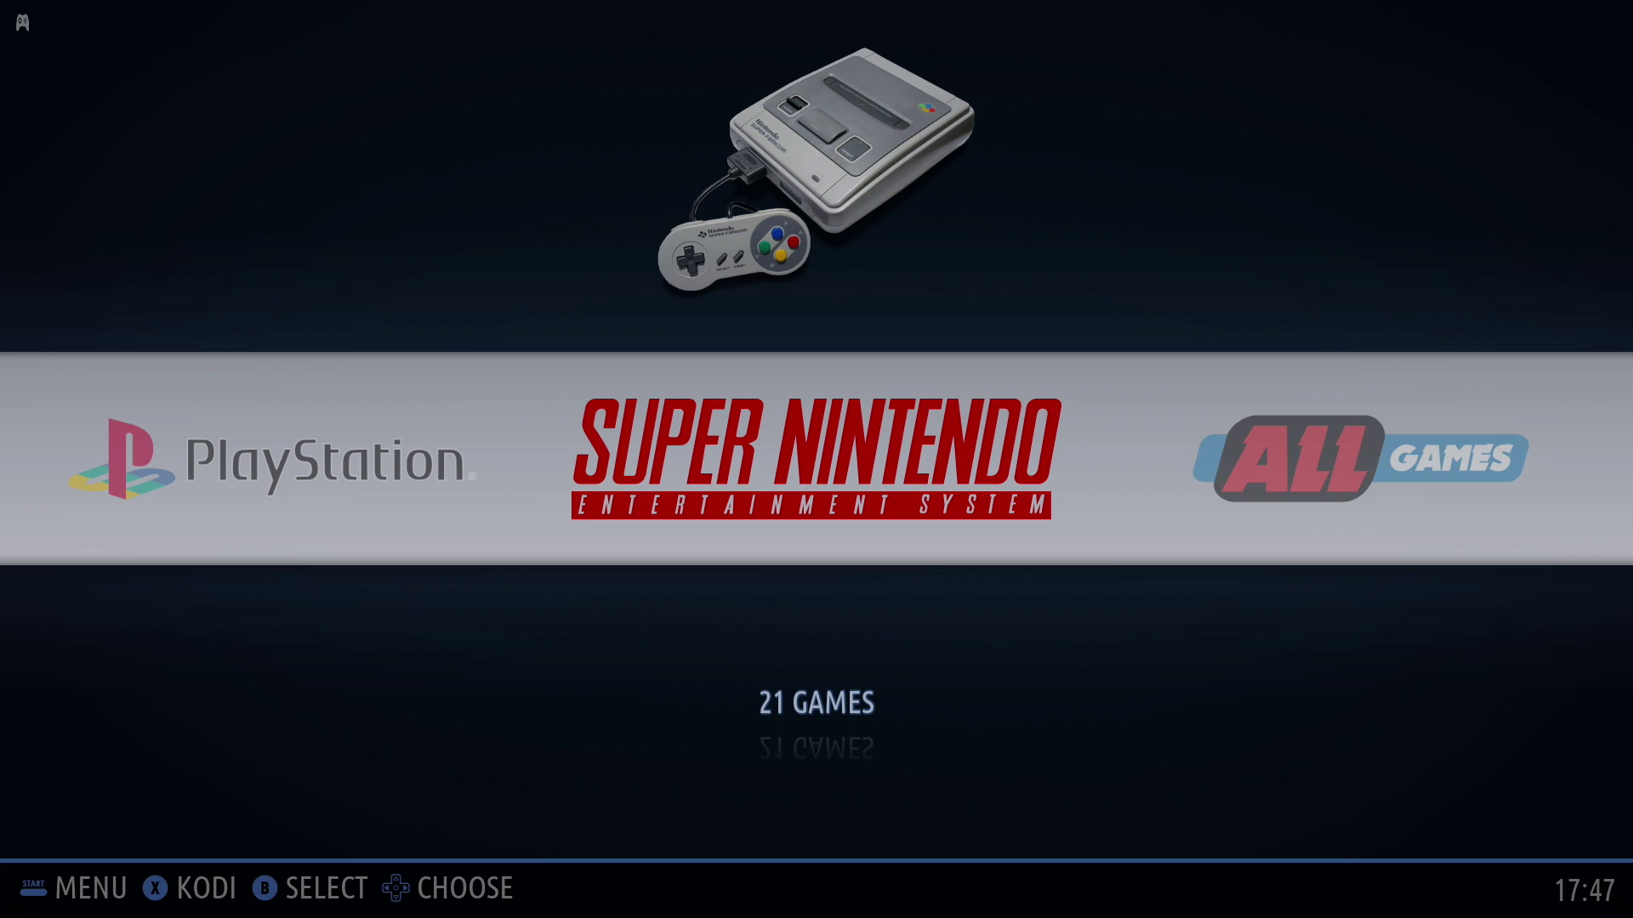
{"action": "key", "text": "Return"}
{"action": "key", "text": "Escape"}
{"action": "key", "text": "Return"}
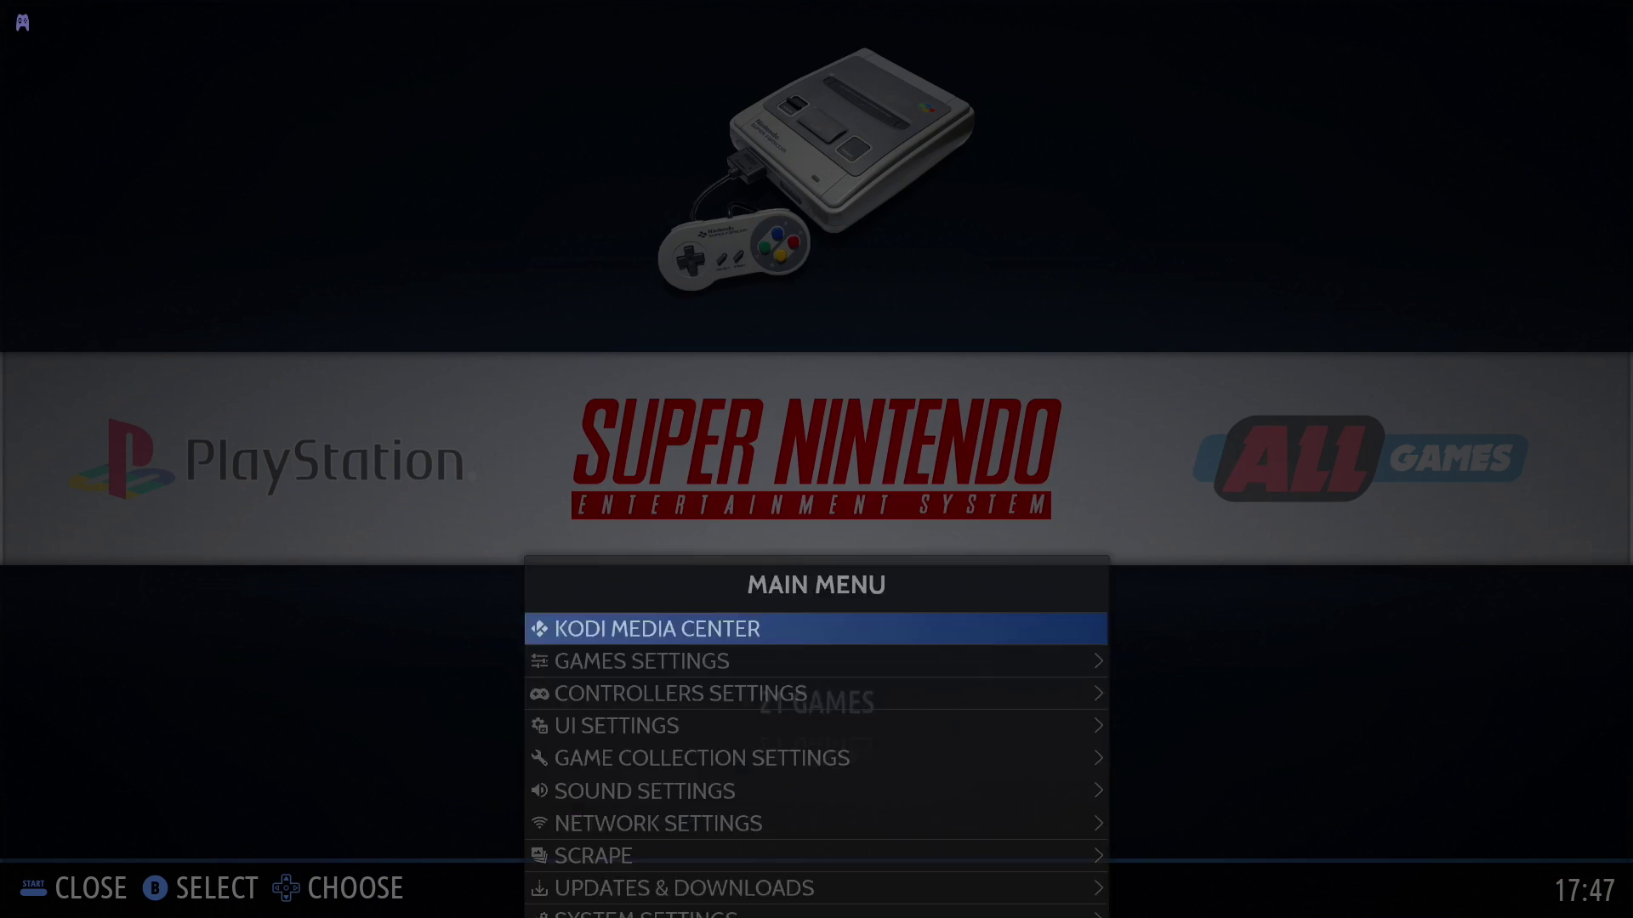
{"action": "key", "text": "Down"}
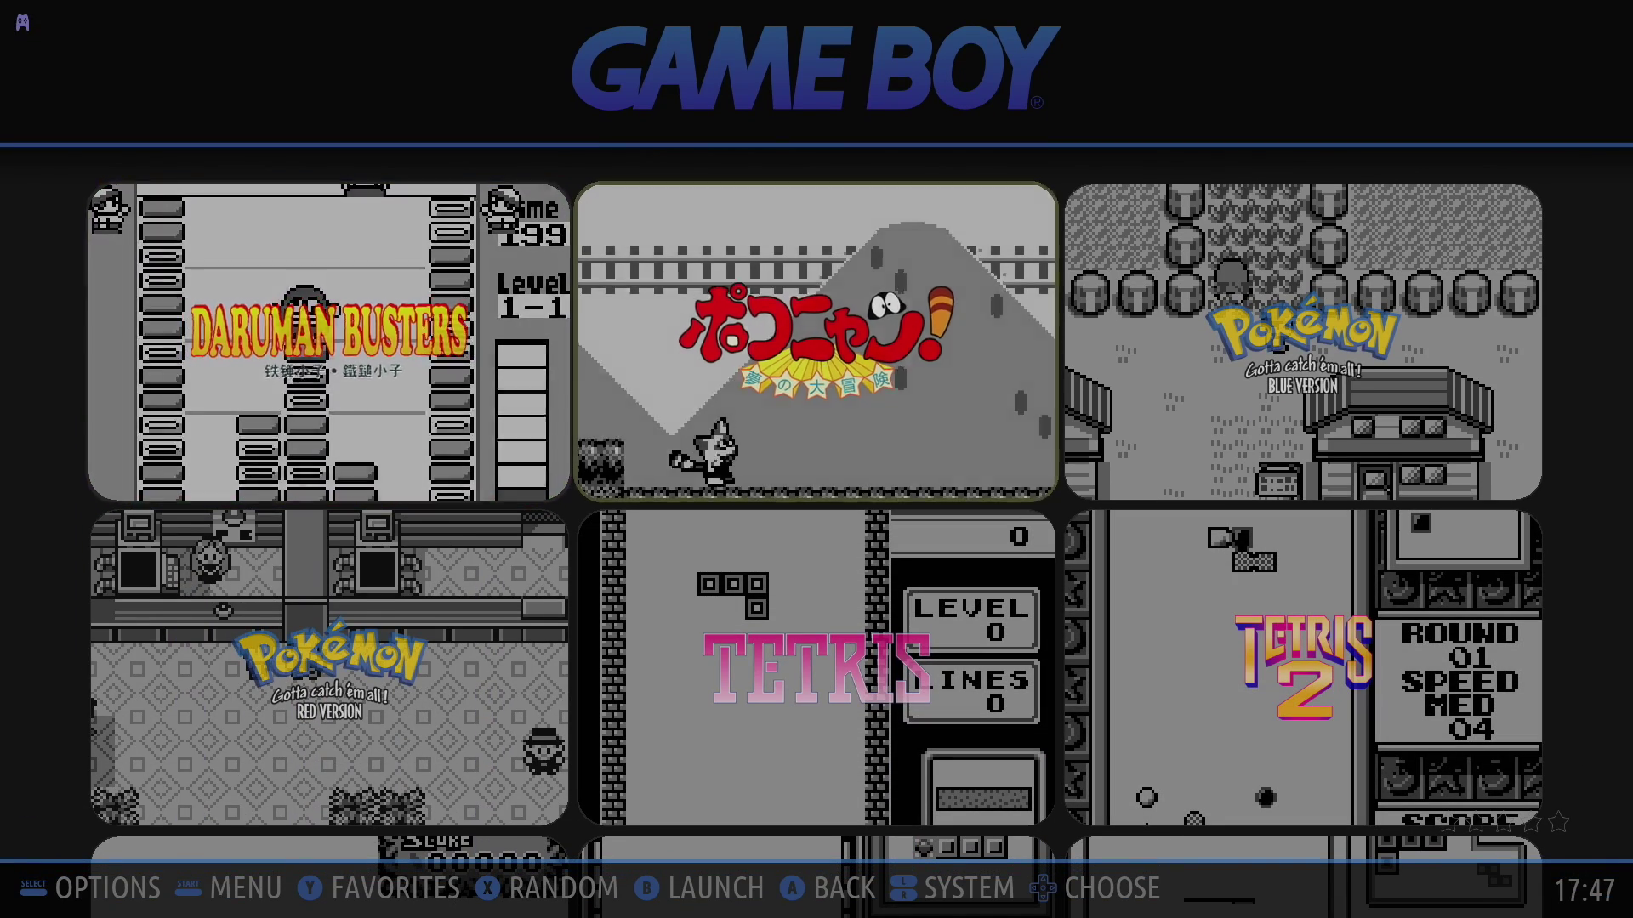
Look through the scraped artwork and previews in the Game Boy list, then return to the system selection
{"action": "key", "text": "Down"}
{"action": "key", "text": "Down"}
{"action": "key", "text": "Right"}
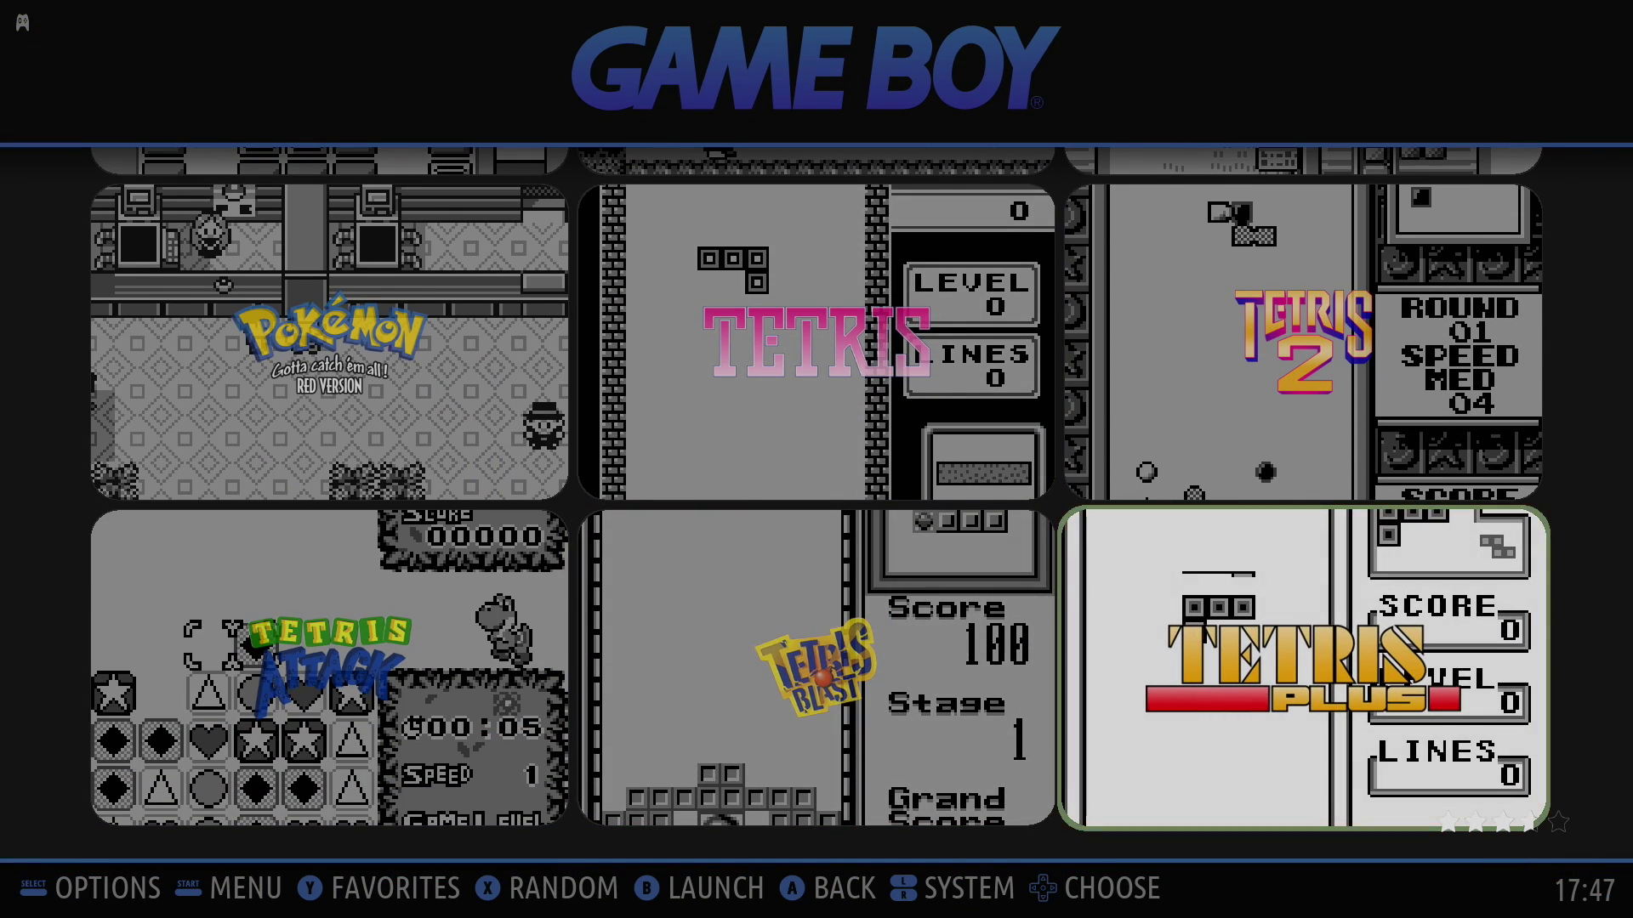
{"action": "key", "text": "Left"}
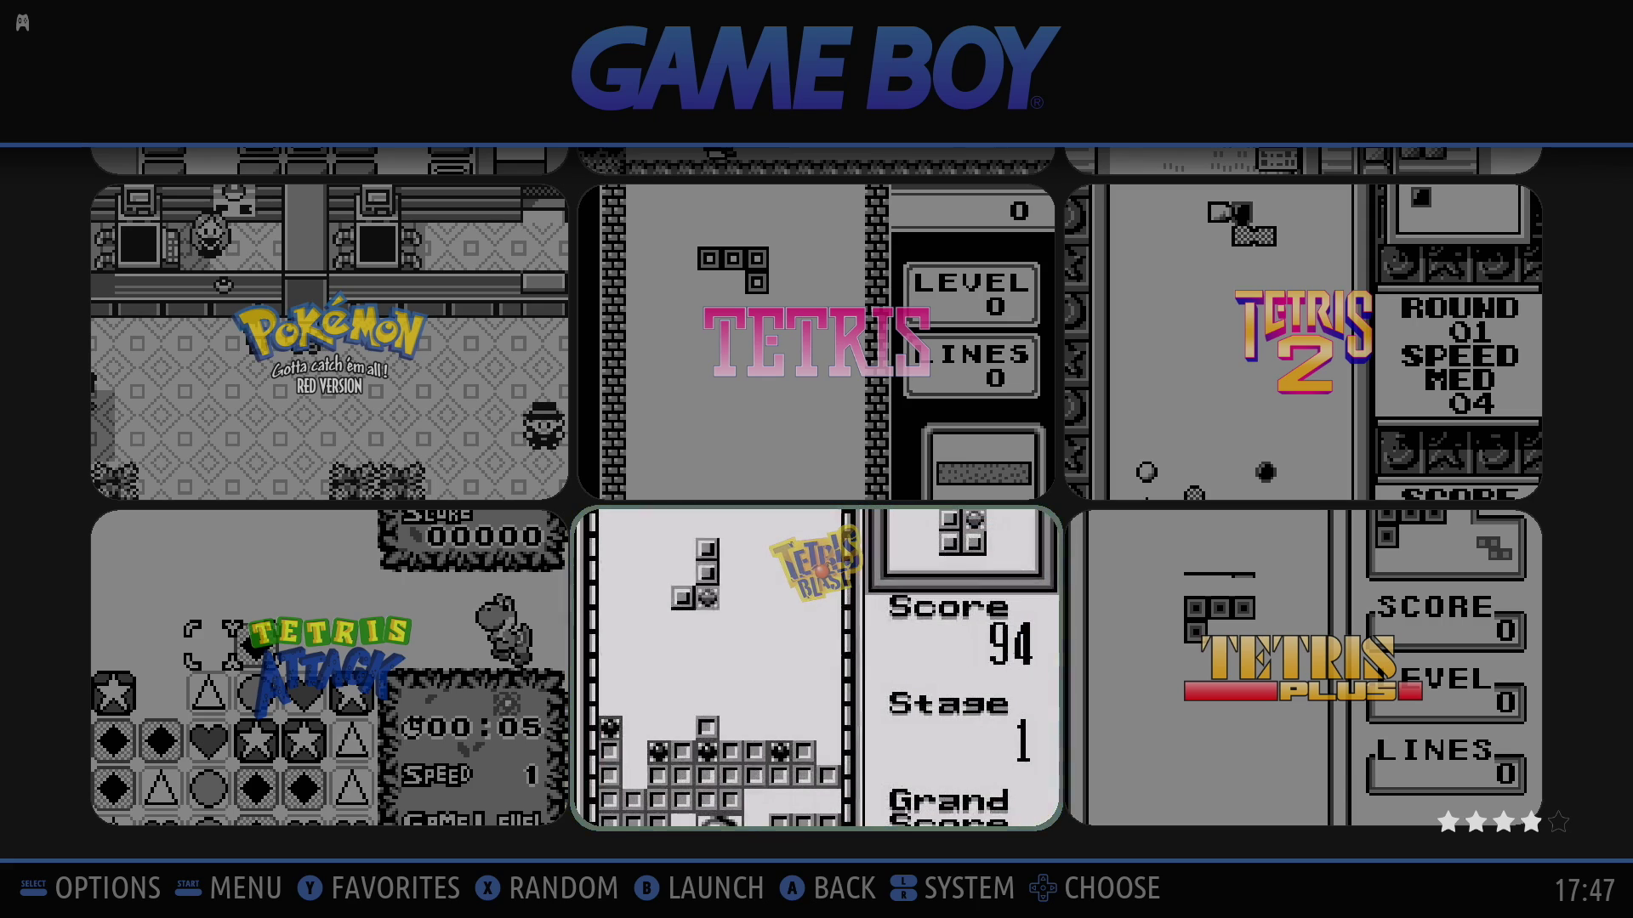
{"action": "key", "text": "Escape"}
Check the scraped artwork in the Game Boy Advance and Mega Drive game lists and return to the system selection
{"action": "key", "text": "Right"}
{"action": "key", "text": "Return"}
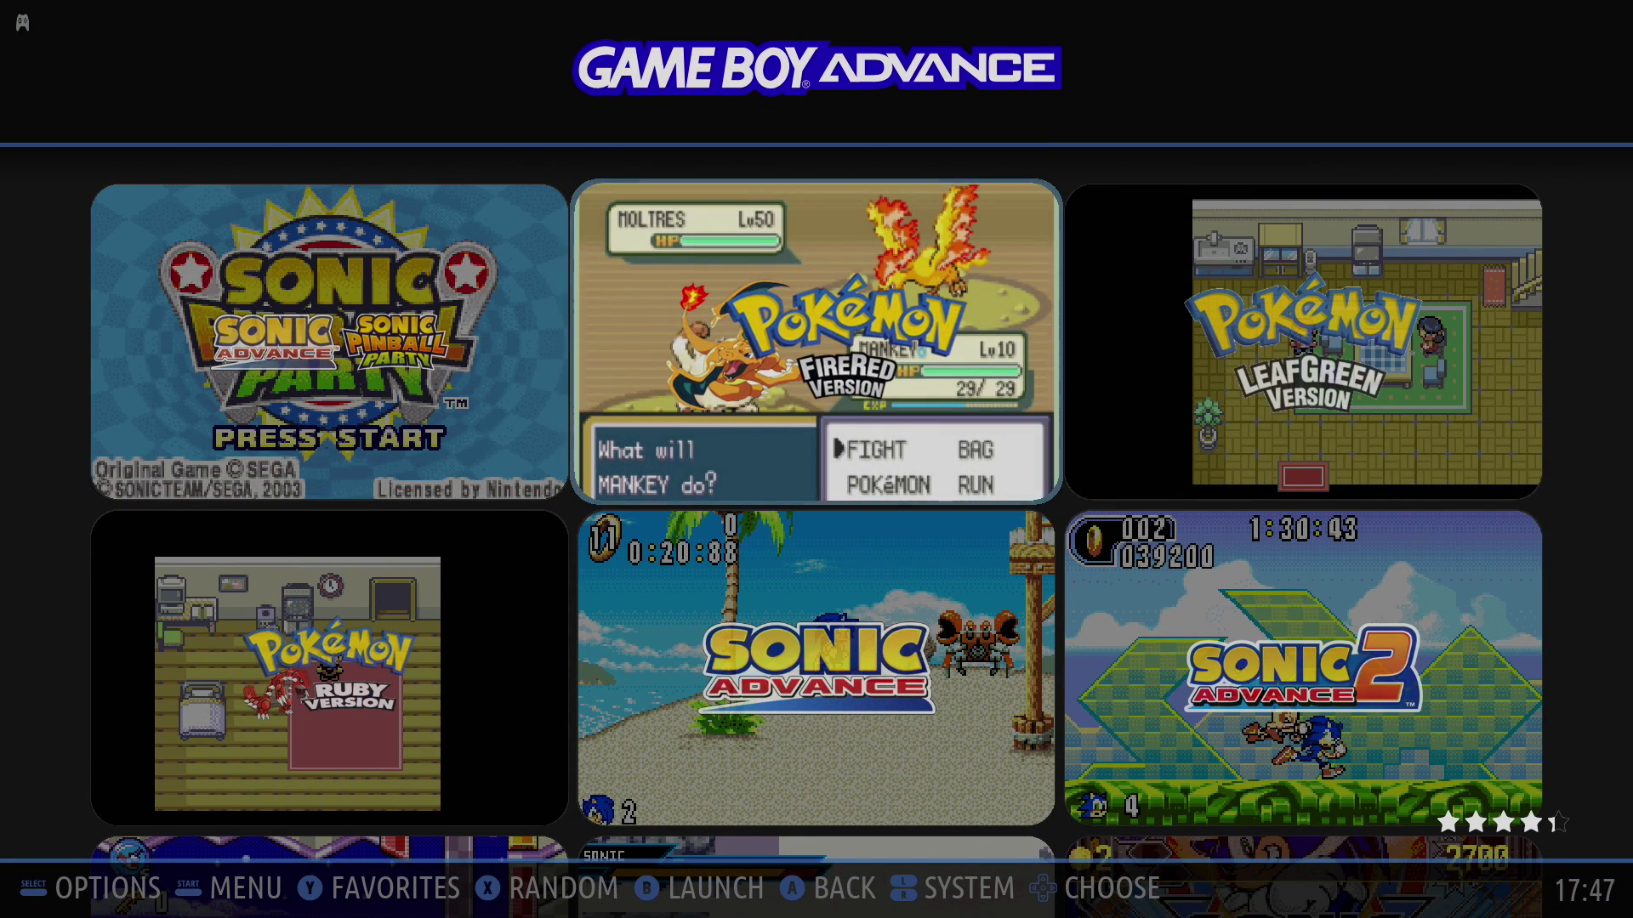
{"action": "key", "text": "Escape"}
{"action": "key", "text": "Right"}
{"action": "key", "text": "Return"}
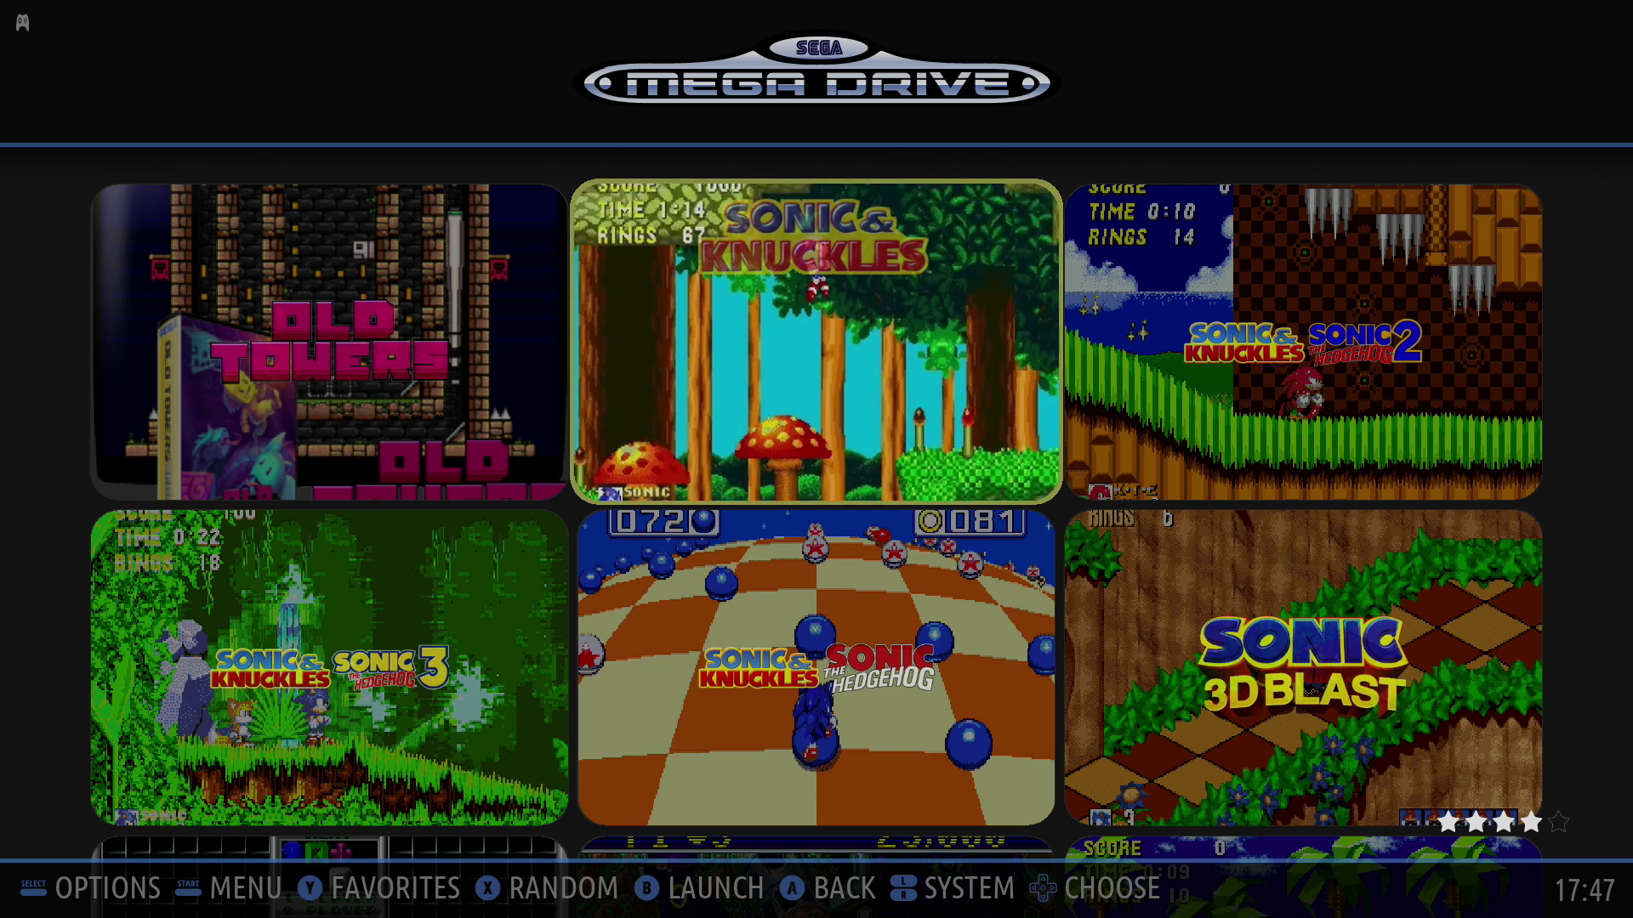
{"action": "key", "text": "Escape"}
{"action": "key", "text": "Right"}
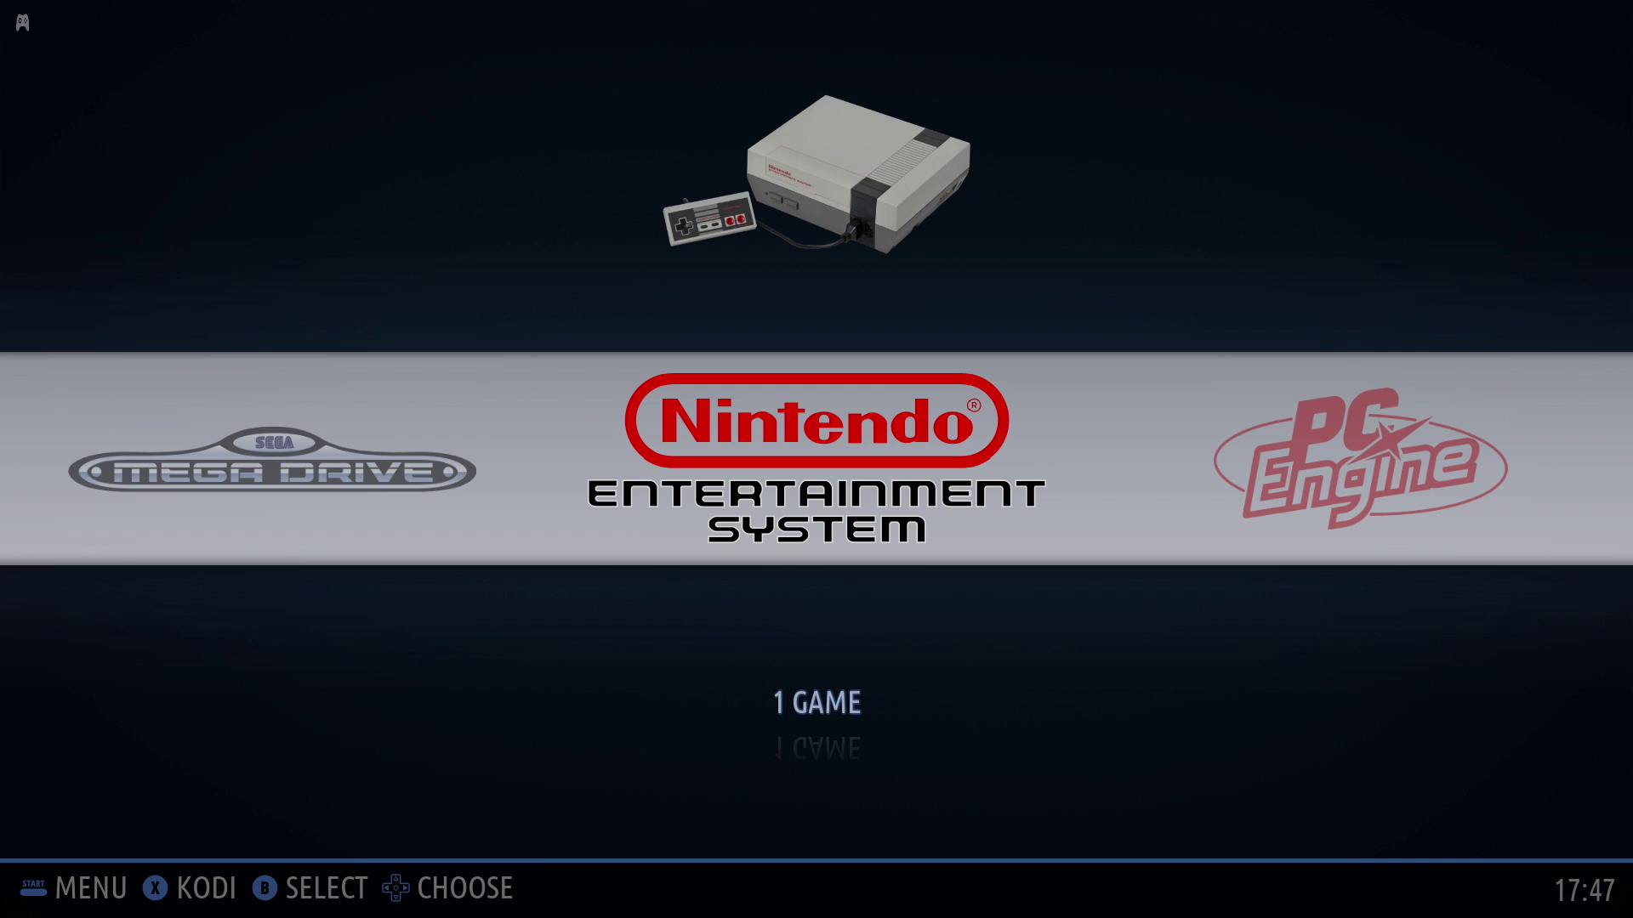
Open the list of downloadable themes in Updates & Downloads
{"action": "key", "text": "F1"}
{"action": "key", "text": "Down"}
{"action": "key", "text": "Down"}
{"action": "key", "text": "Down"}
{"action": "key", "text": "Down"}
{"action": "key", "text": "Down"}
{"action": "key", "text": "Down"}
{"action": "key", "text": "Down"}
{"action": "key", "text": "Down"}
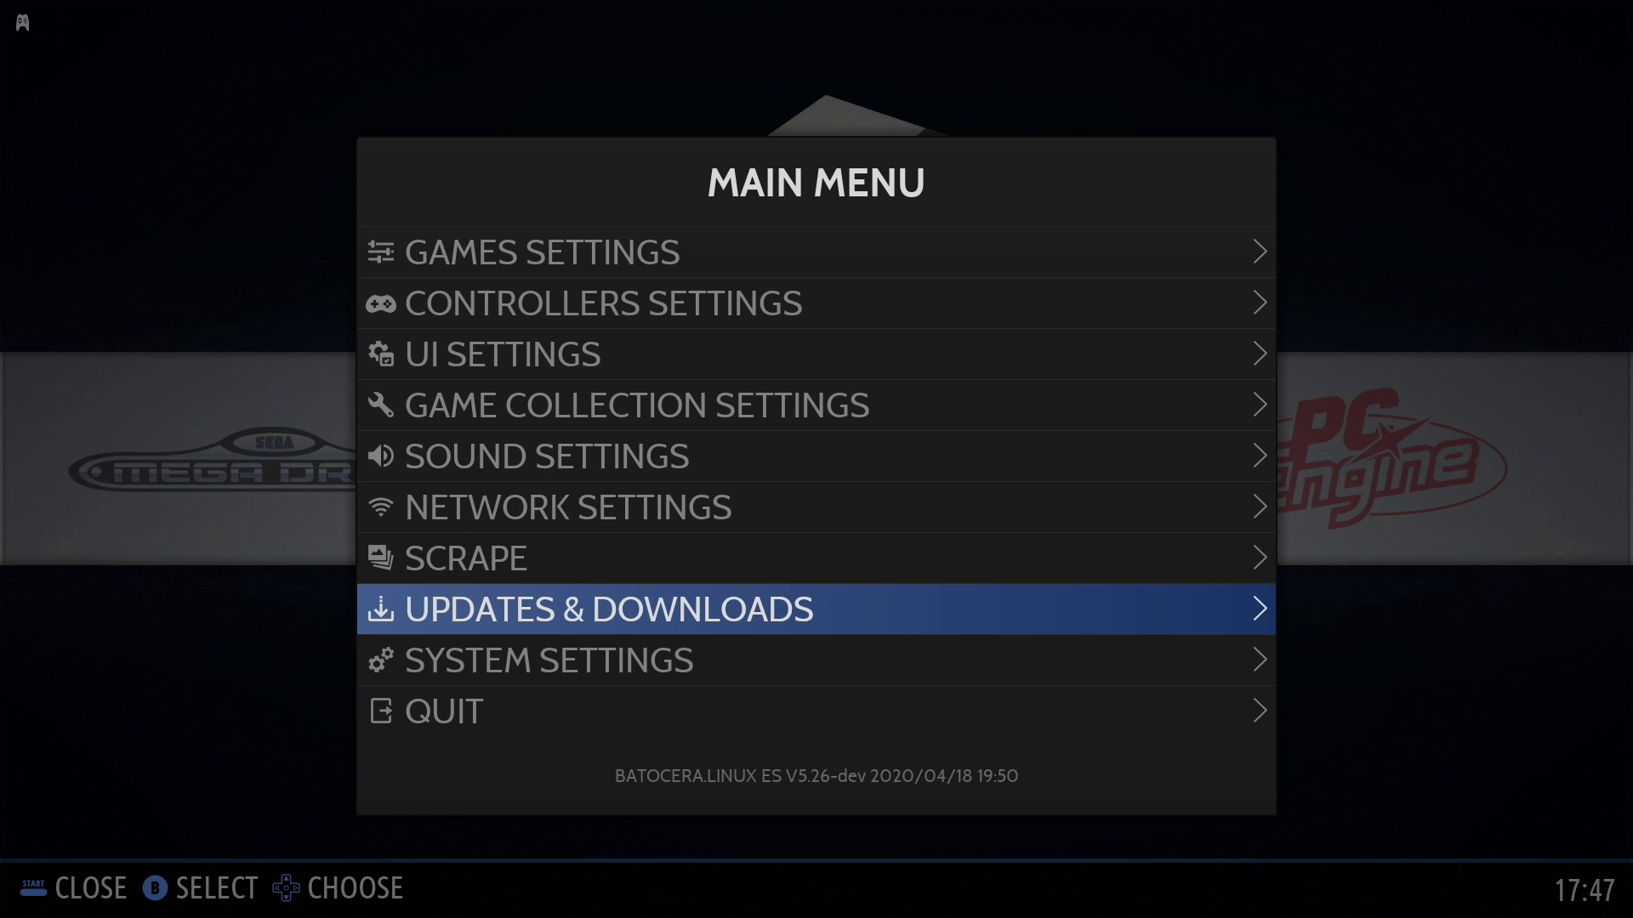
{"action": "key", "text": "Return"}
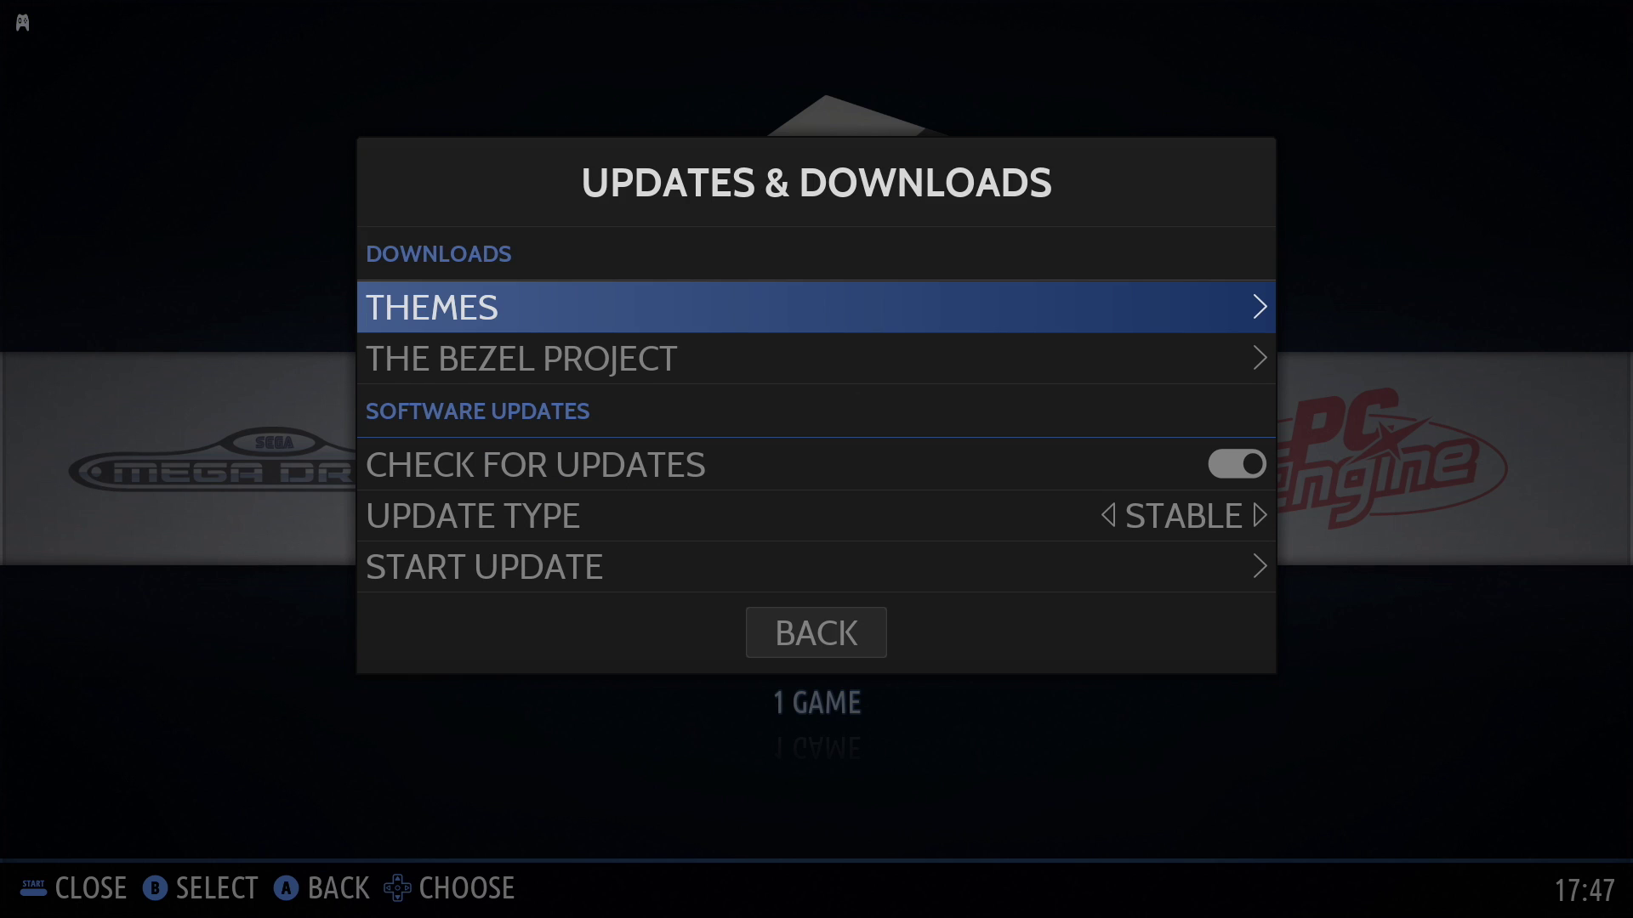
{"action": "key", "text": "Return"}
Download the Next-Level-v4-TMCTV theme from the list of available themes
{"action": "key", "text": "Down"}
{"action": "key", "text": "Down"}
{"action": "key", "text": "Down"}
{"action": "key", "text": "Down"}
{"action": "key", "text": "Down"}
{"action": "key", "text": "Down"}
{"action": "key", "text": "Down"}
{"action": "key", "text": "Down"}
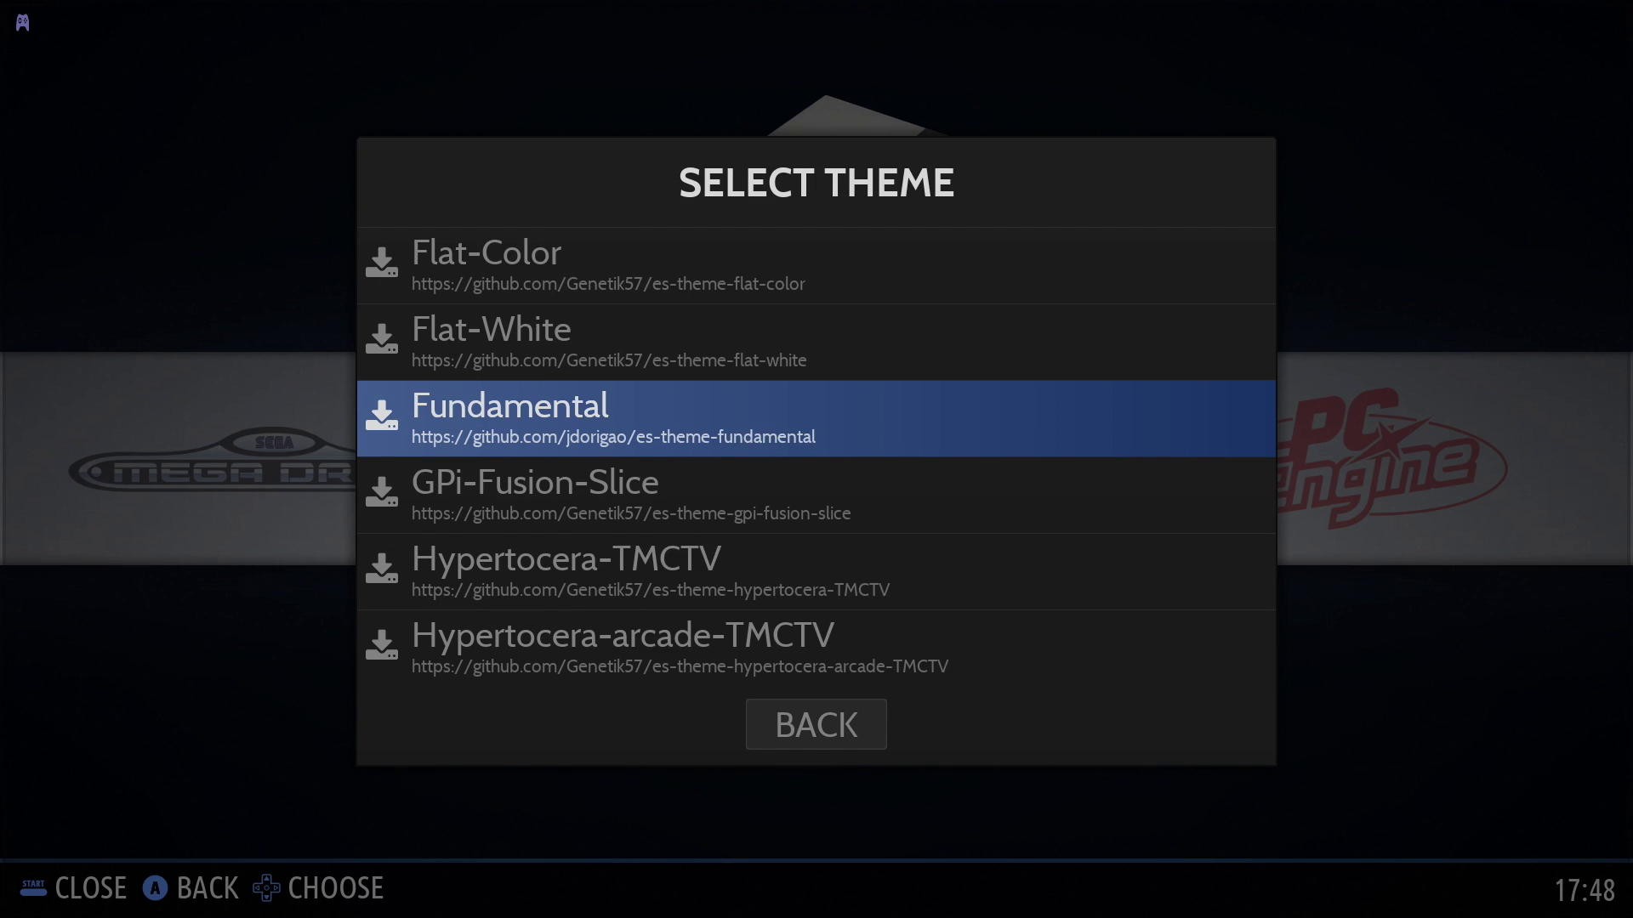
{"action": "key", "text": "Down"}
{"action": "key", "text": "Down"}
{"action": "key", "text": "Down"}
{"action": "key", "text": "Down"}
{"action": "key", "text": "Down"}
{"action": "key", "text": "Up"}
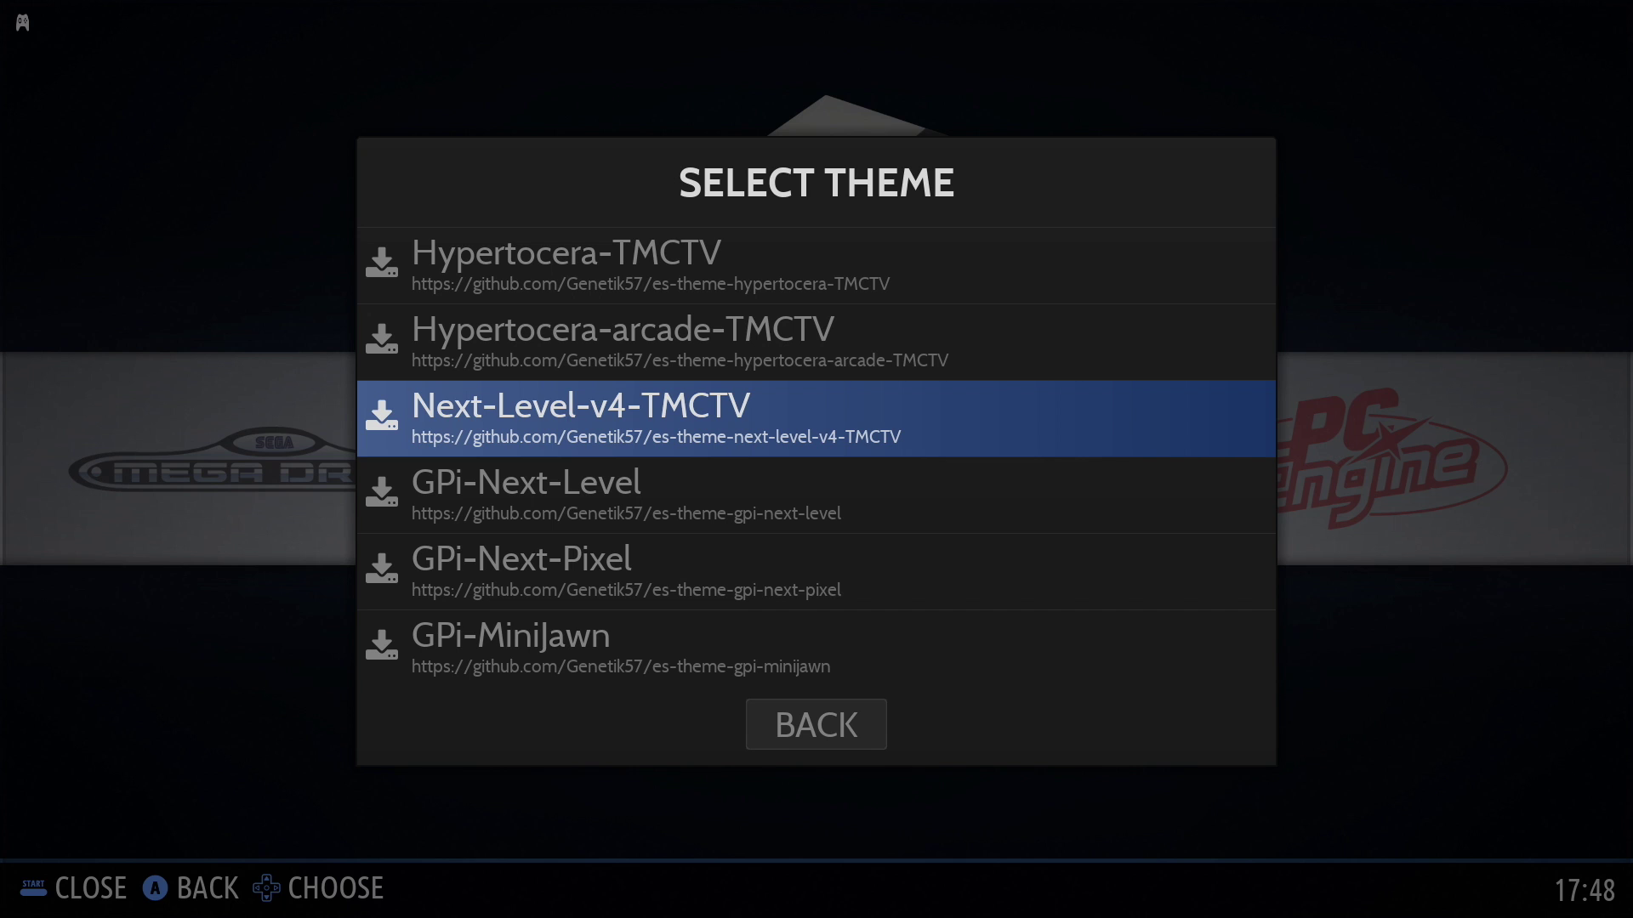
{"action": "key", "text": "Return"}
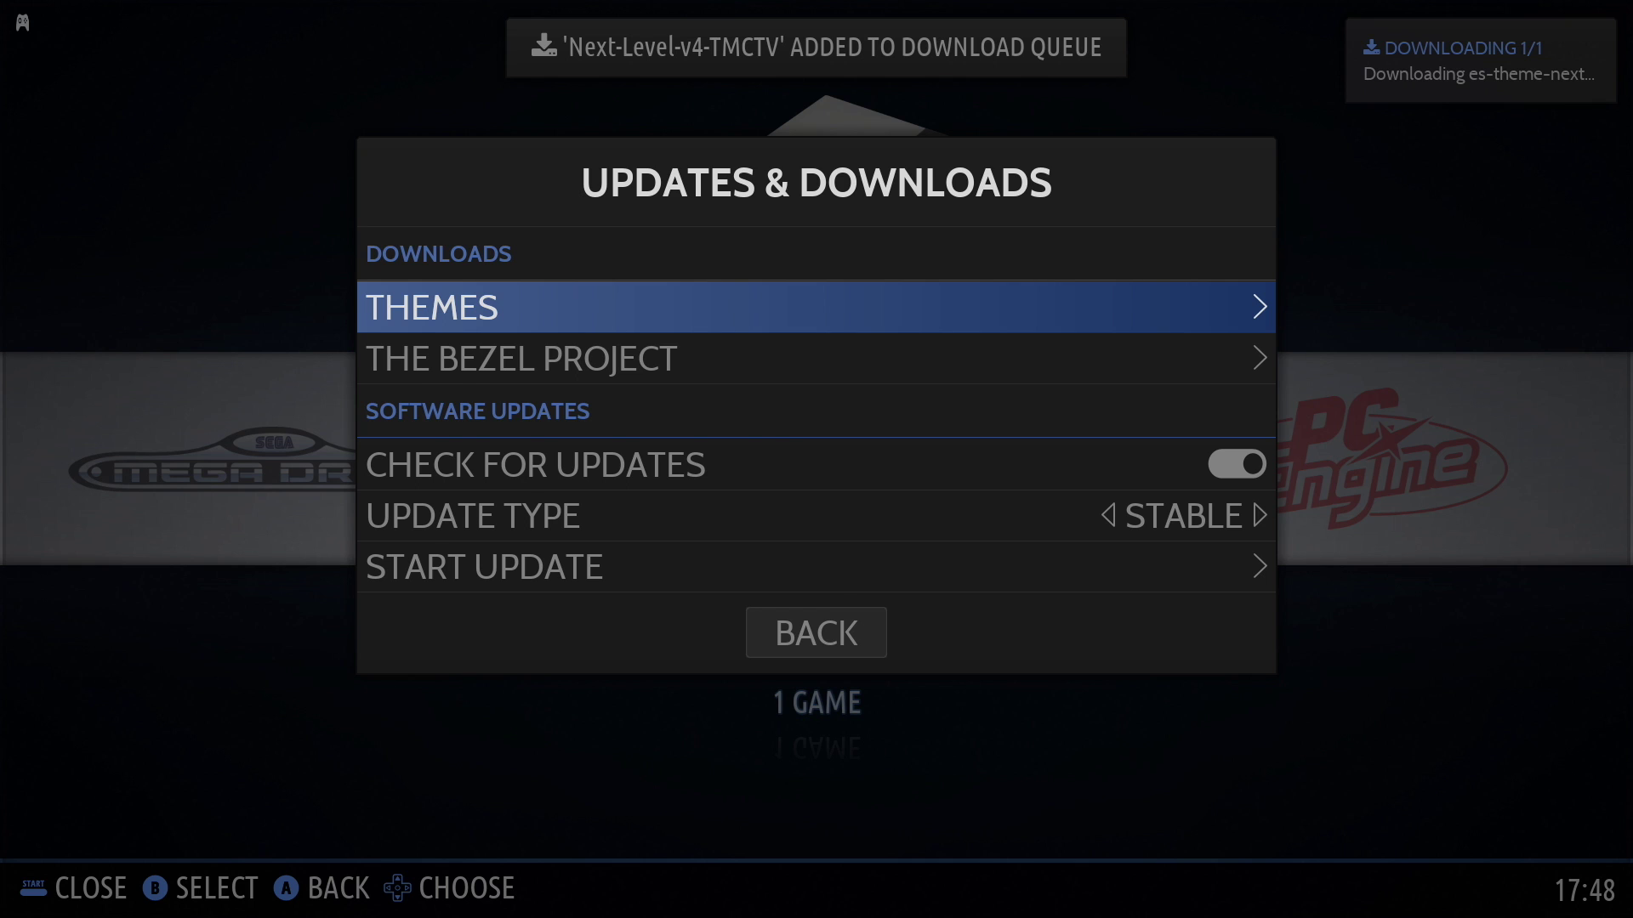
Reopen the downloadable themes list and add the Simple theme to the download queue
{"action": "key", "text": "Return"}
{"action": "key", "text": "Down"}
{"action": "key", "text": "Down"}
{"action": "key", "text": "Down"}
{"action": "key", "text": "Down"}
{"action": "key", "text": "Down"}
{"action": "key", "text": "Down"}
{"action": "key", "text": "Down"}
{"action": "key", "text": "Down"}
{"action": "key", "text": "Down"}
{"action": "key", "text": "Down"}
{"action": "key", "text": "Down"}
{"action": "key", "text": "Down"}
{"action": "key", "text": "Down"}
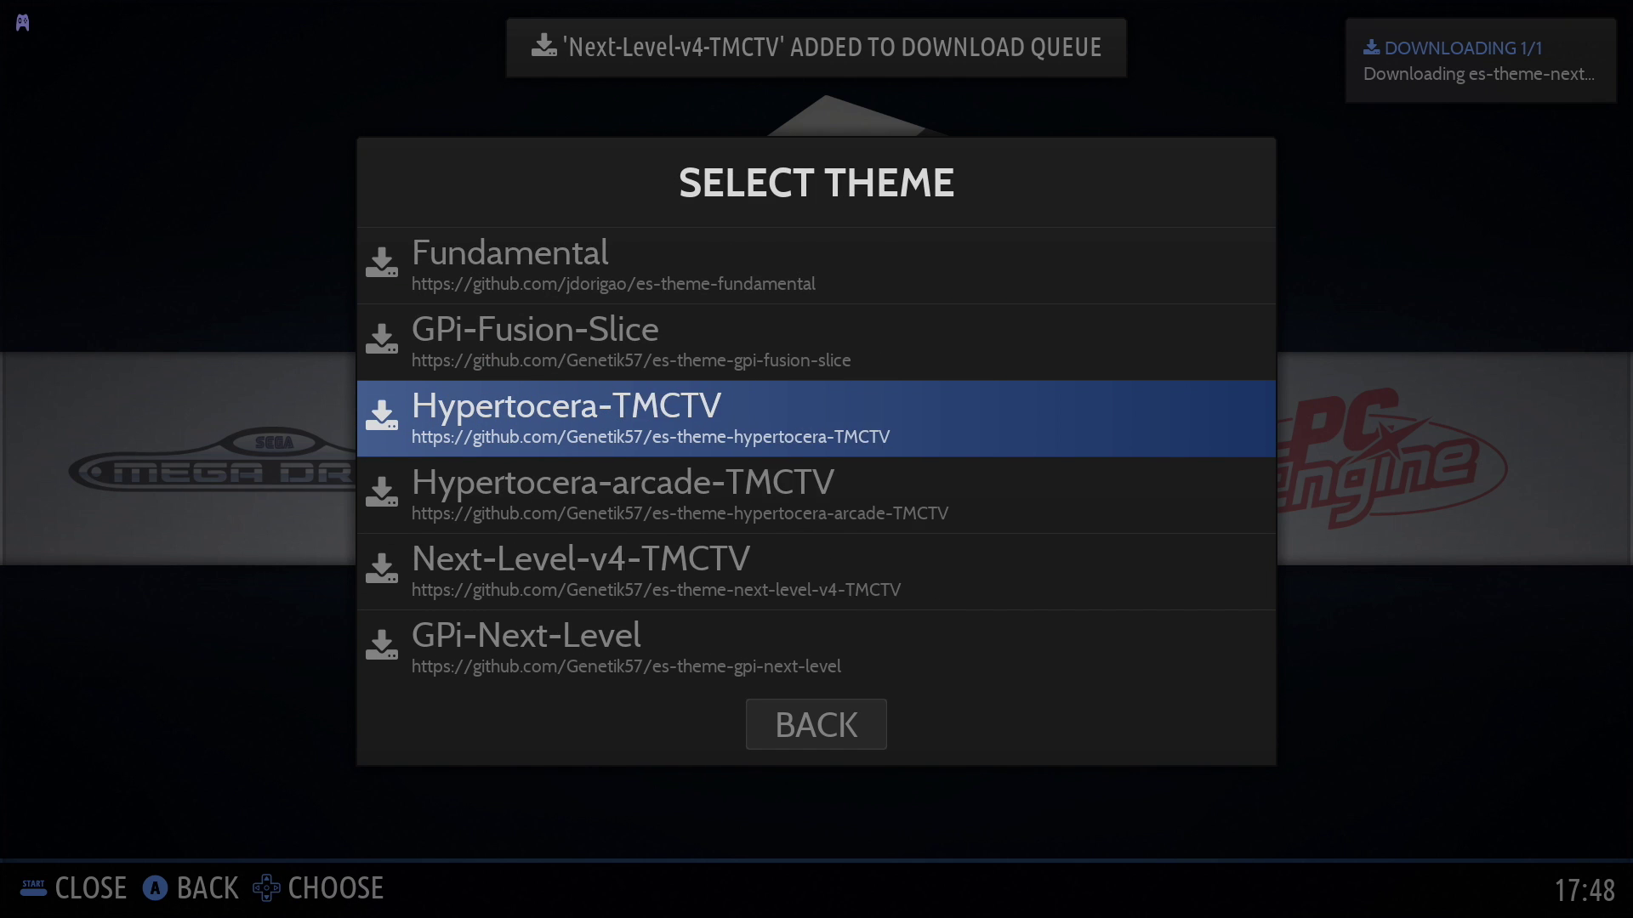
{"action": "key", "text": "Down"}
{"action": "key", "text": "Down"}
{"action": "key", "text": "Down"}
{"action": "key", "text": "Down"}
{"action": "key", "text": "Down"}
{"action": "key", "text": "Down"}
{"action": "key", "text": "Down"}
{"action": "key", "text": "Down"}
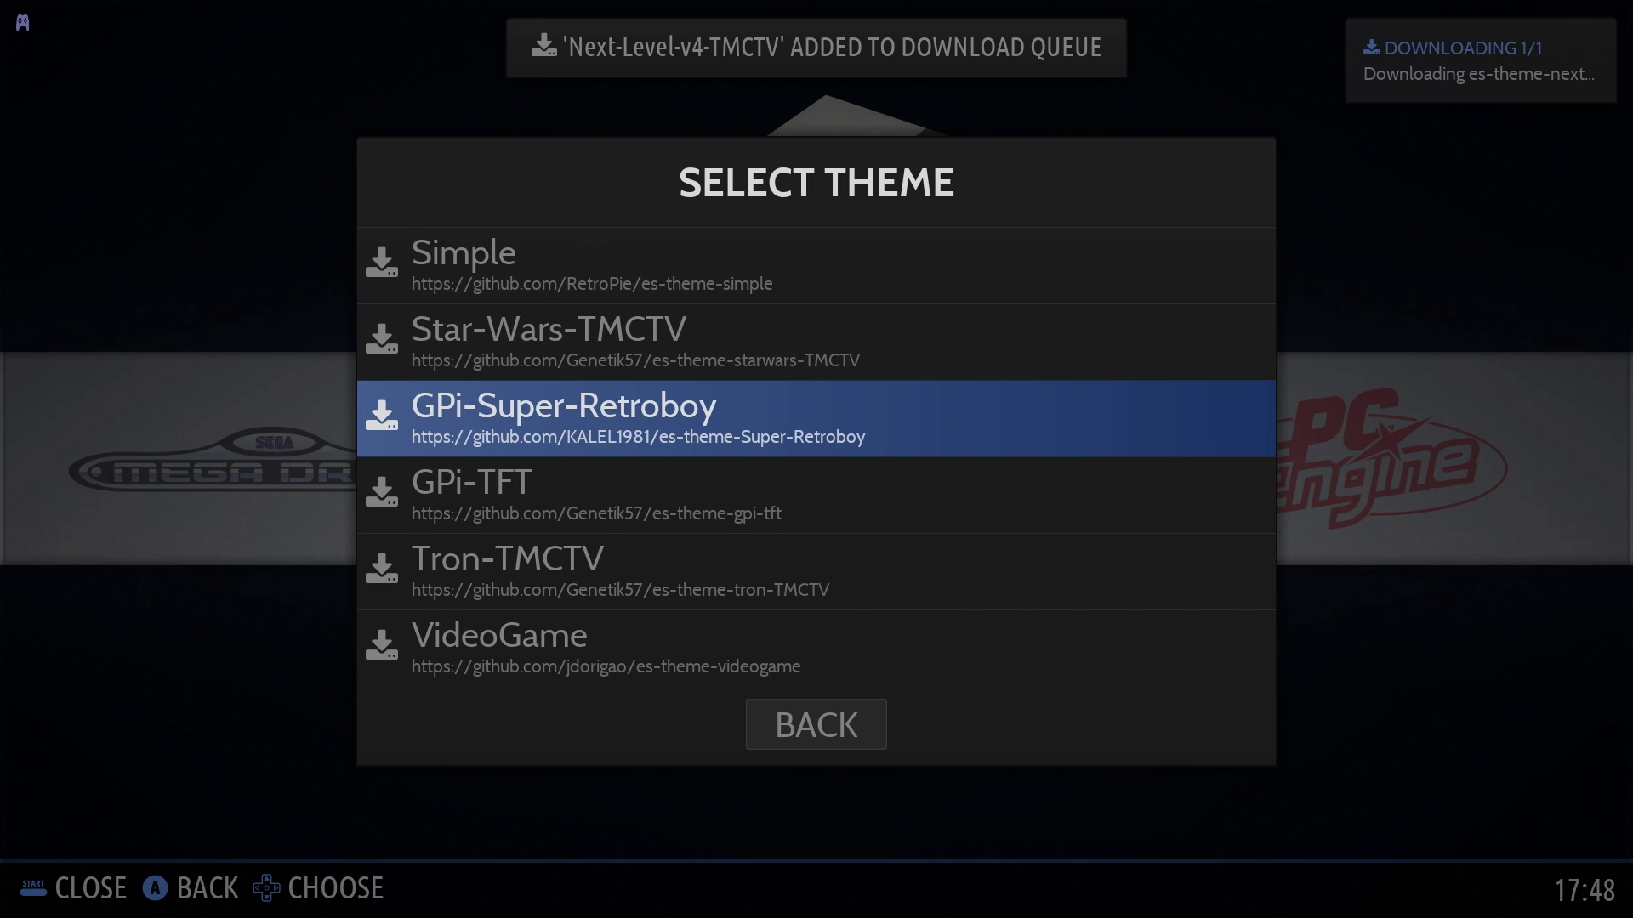
{"action": "key", "text": "Up"}
{"action": "key", "text": "Up"}
{"action": "key", "text": "Return"}
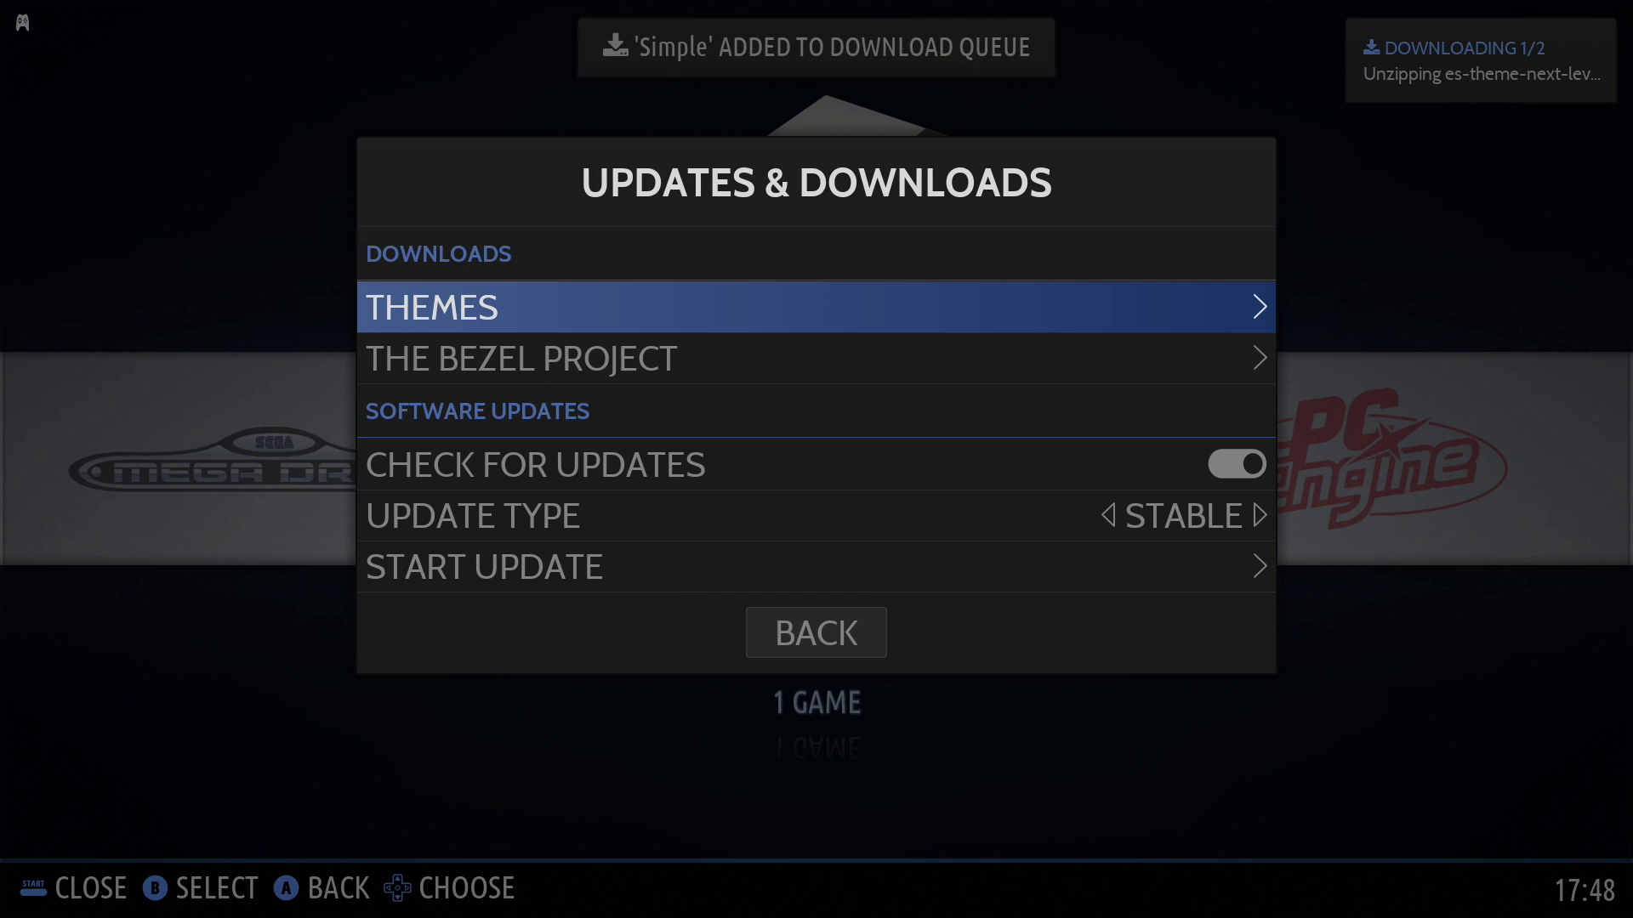
Queue the Zoid theme for download from the themes list and return to the system selection
{"action": "key", "text": "Return"}
{"action": "key", "text": "Down"}
{"action": "key", "text": "Down"}
{"action": "key", "text": "Down"}
{"action": "key", "text": "Down"}
{"action": "key", "text": "Down"}
{"action": "key", "text": "Down"}
{"action": "key", "text": "Down"}
{"action": "key", "text": "Down"}
{"action": "key", "text": "Down"}
{"action": "key", "text": "Down"}
{"action": "key", "text": "Down"}
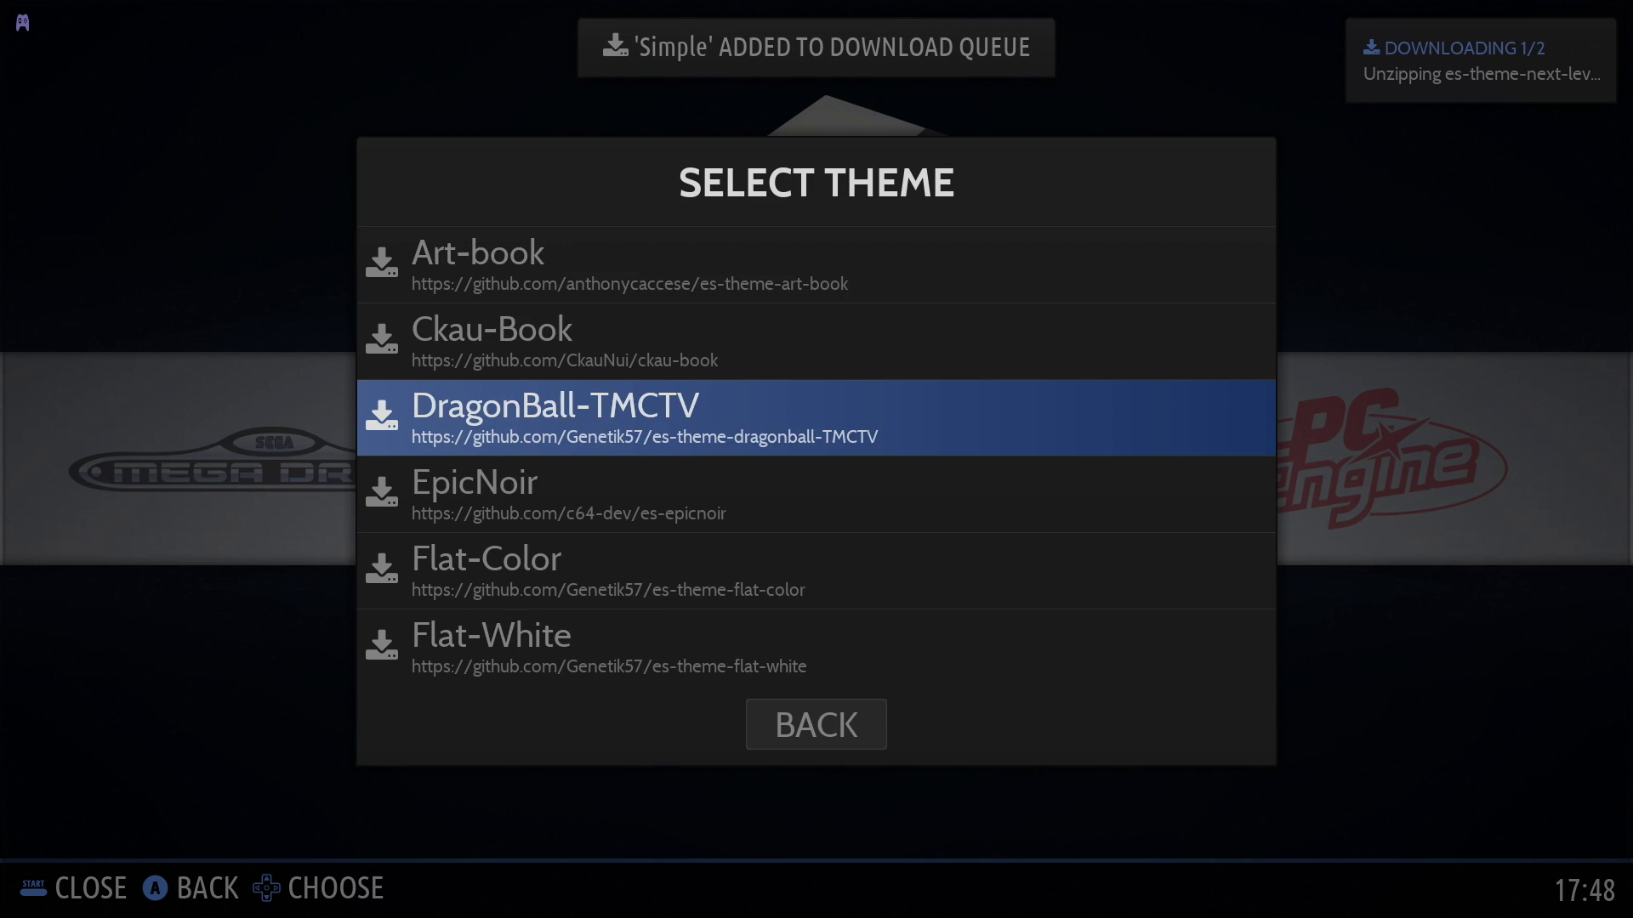
{"action": "key", "text": "Down"}
{"action": "key", "text": "Down"}
{"action": "key", "text": "Down"}
{"action": "key", "text": "Down"}
{"action": "key", "text": "Down"}
{"action": "key", "text": "Down"}
{"action": "key", "text": "Down"}
{"action": "key", "text": "Down"}
{"action": "key", "text": "Down"}
{"action": "key", "text": "Down"}
{"action": "key", "text": "Down"}
{"action": "key", "text": "Down"}
{"action": "key", "text": "Down"}
{"action": "key", "text": "Down"}
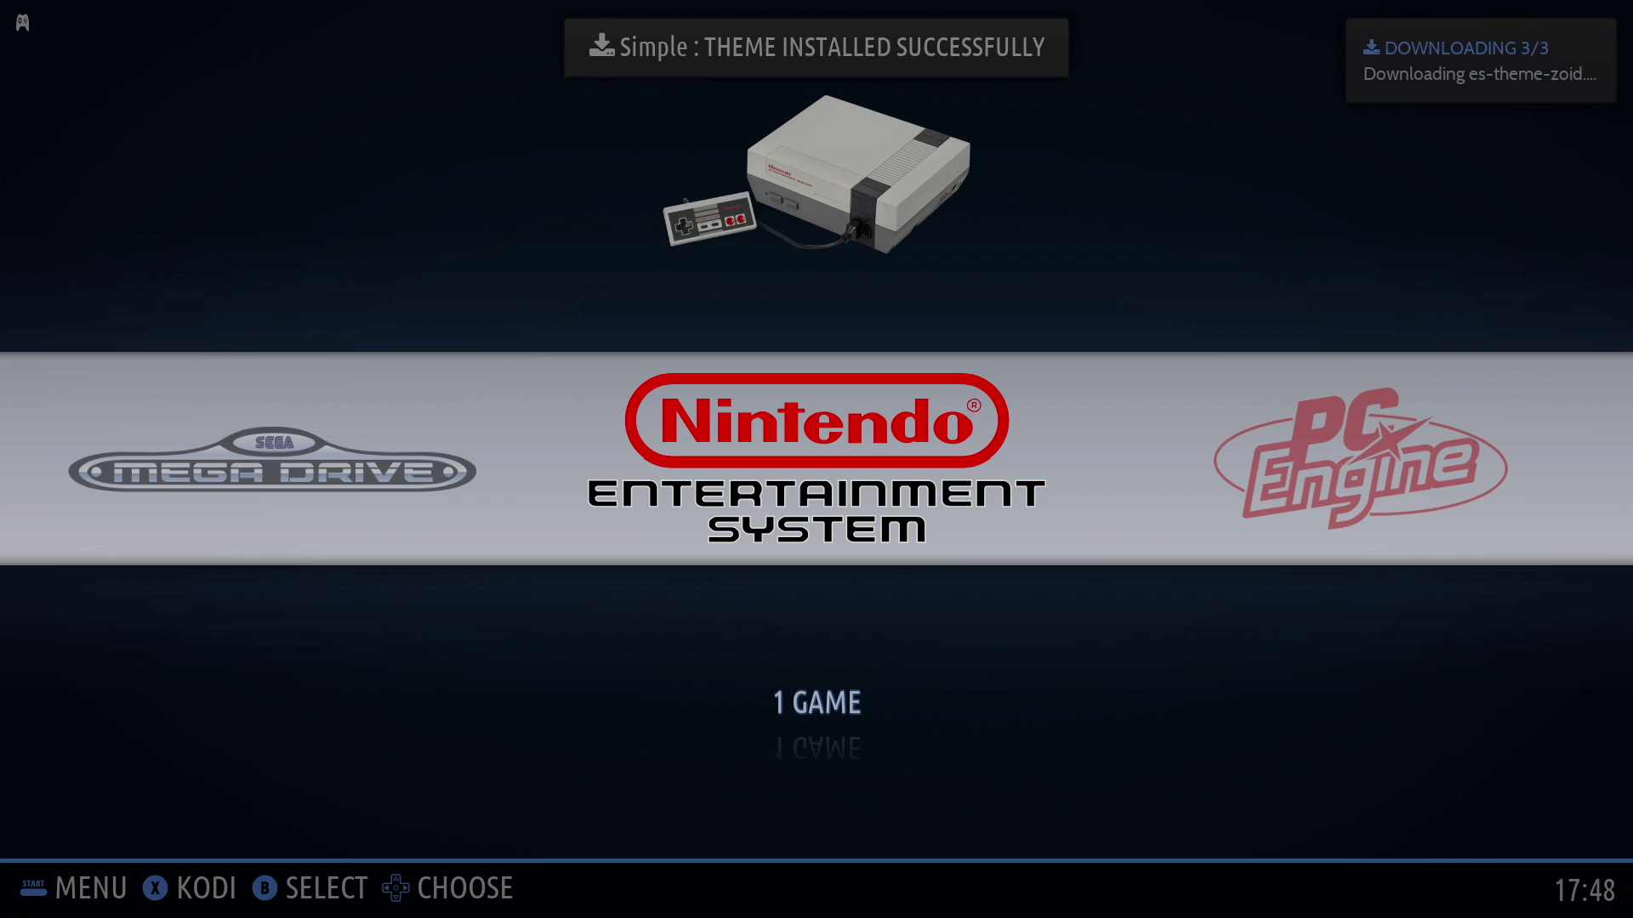
Switch the theme set in the UI settings to ES-THEME-NEXT-LEVEL-V4-TMCTV and apply it
{"action": "key", "text": "Return"}
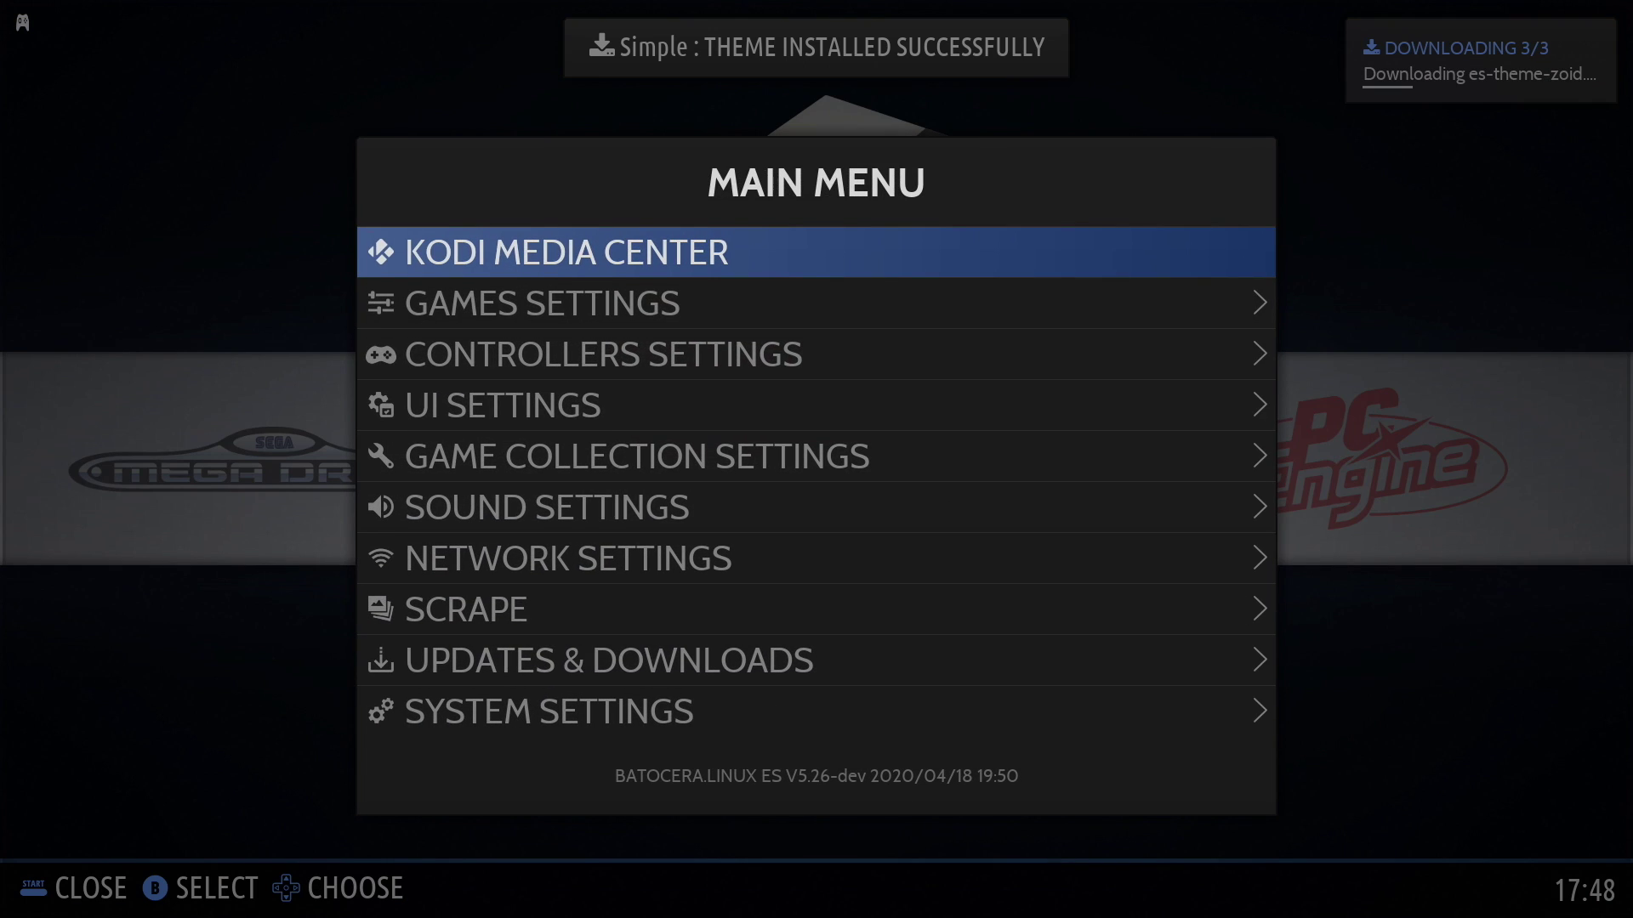
{"action": "key", "text": "Down"}
{"action": "key", "text": "Down"}
{"action": "key", "text": "Down"}
{"action": "key", "text": "Return"}
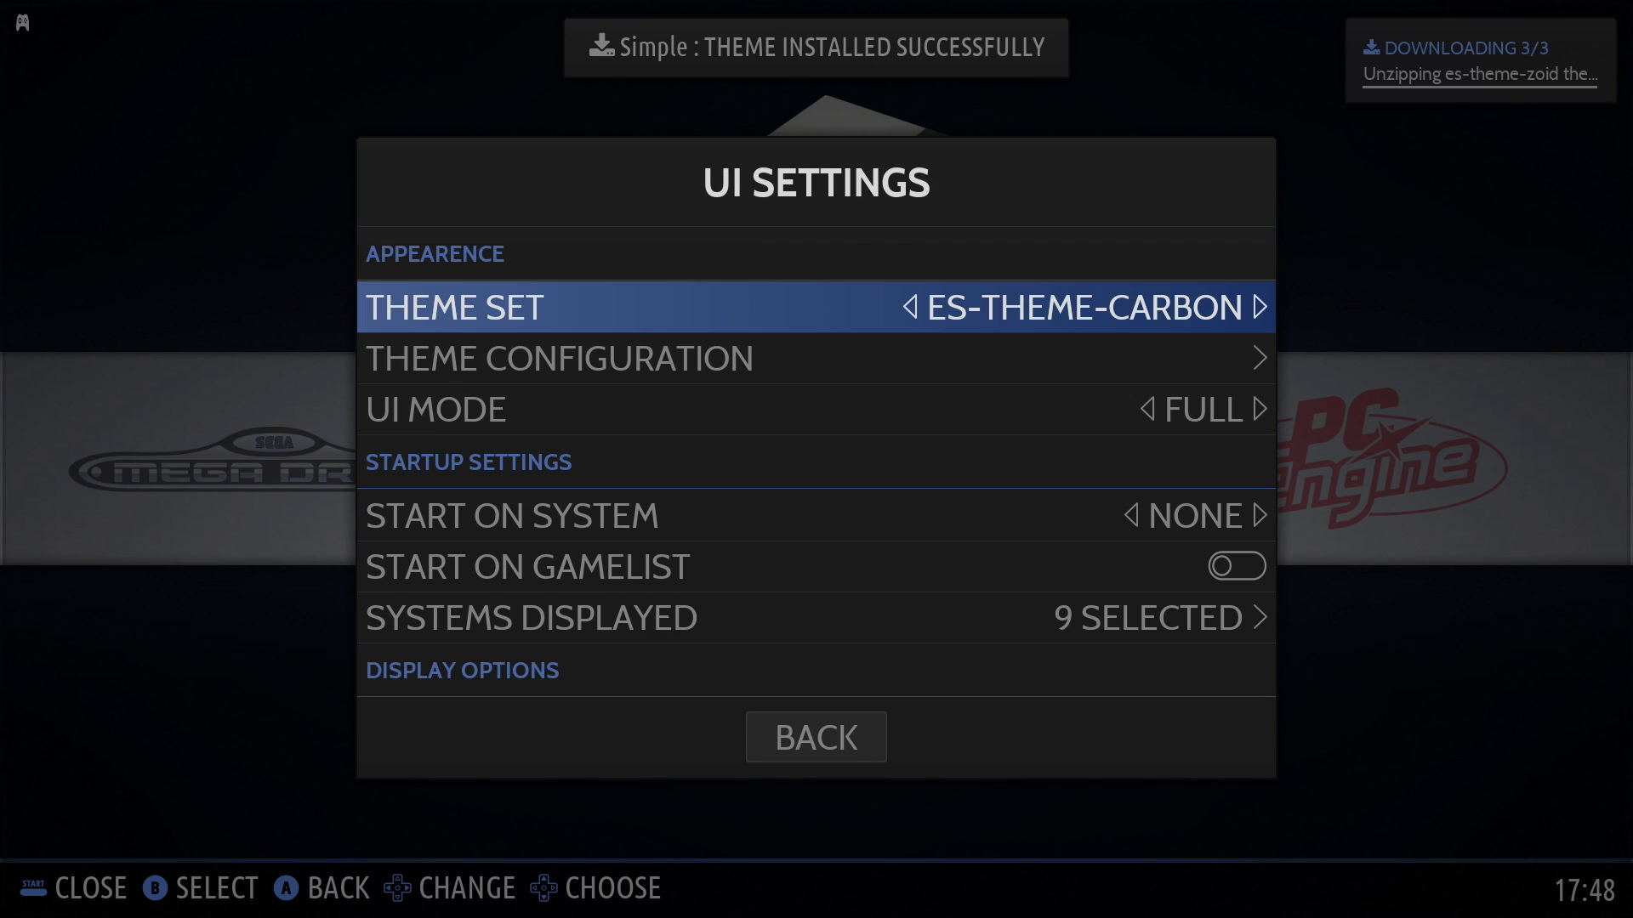
{"action": "key", "text": "Right"}
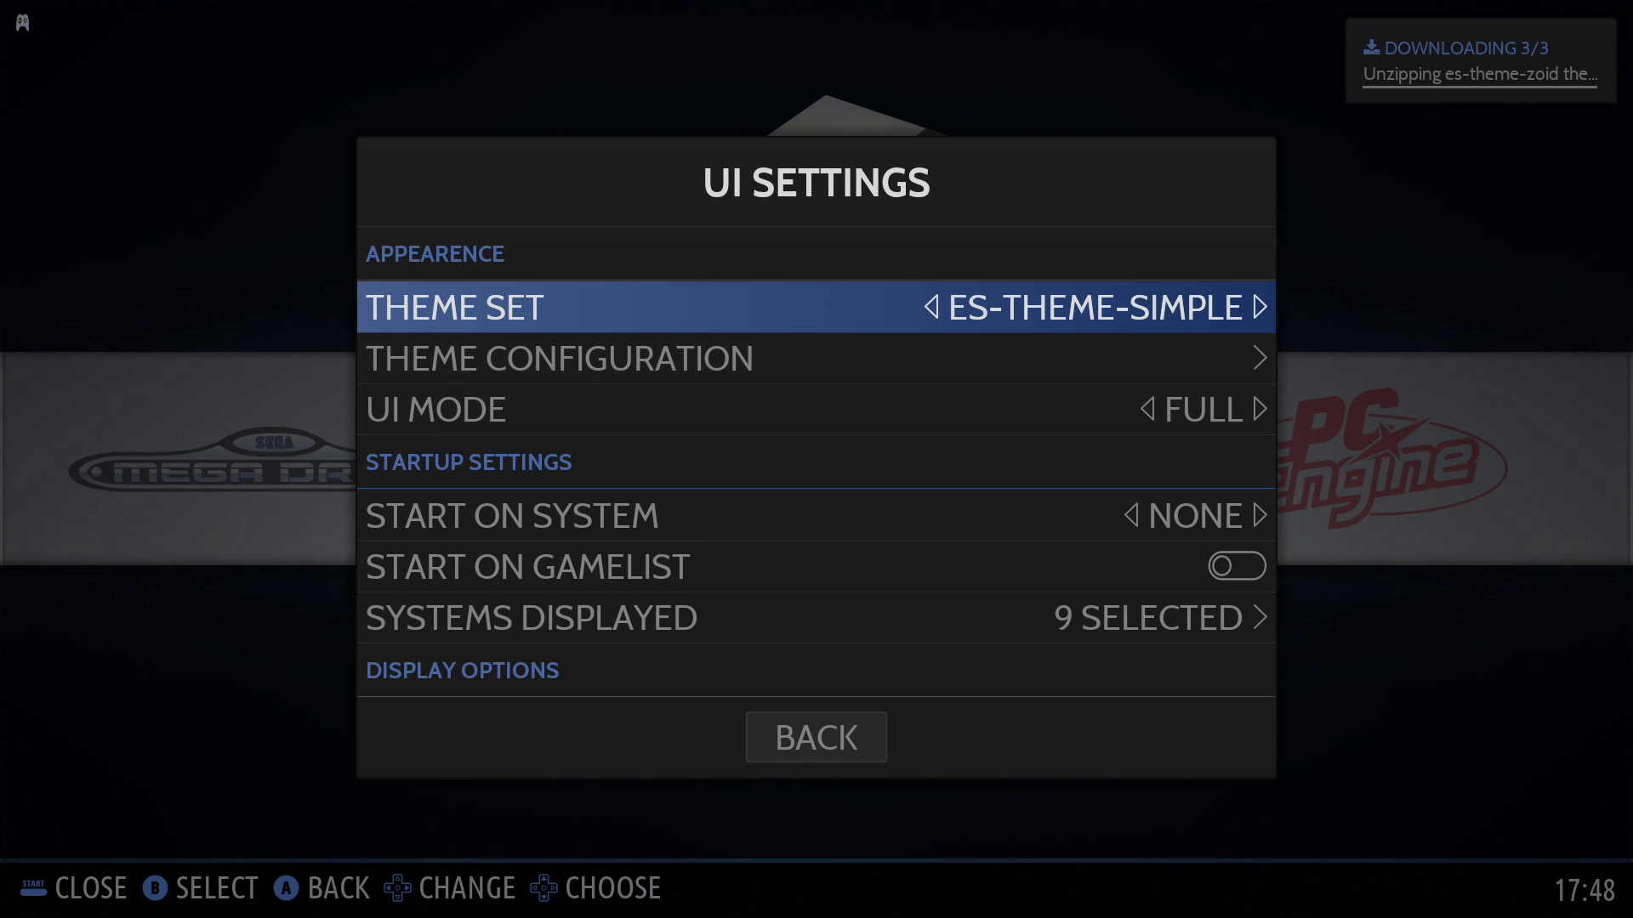
{"action": "key", "text": "Right"}
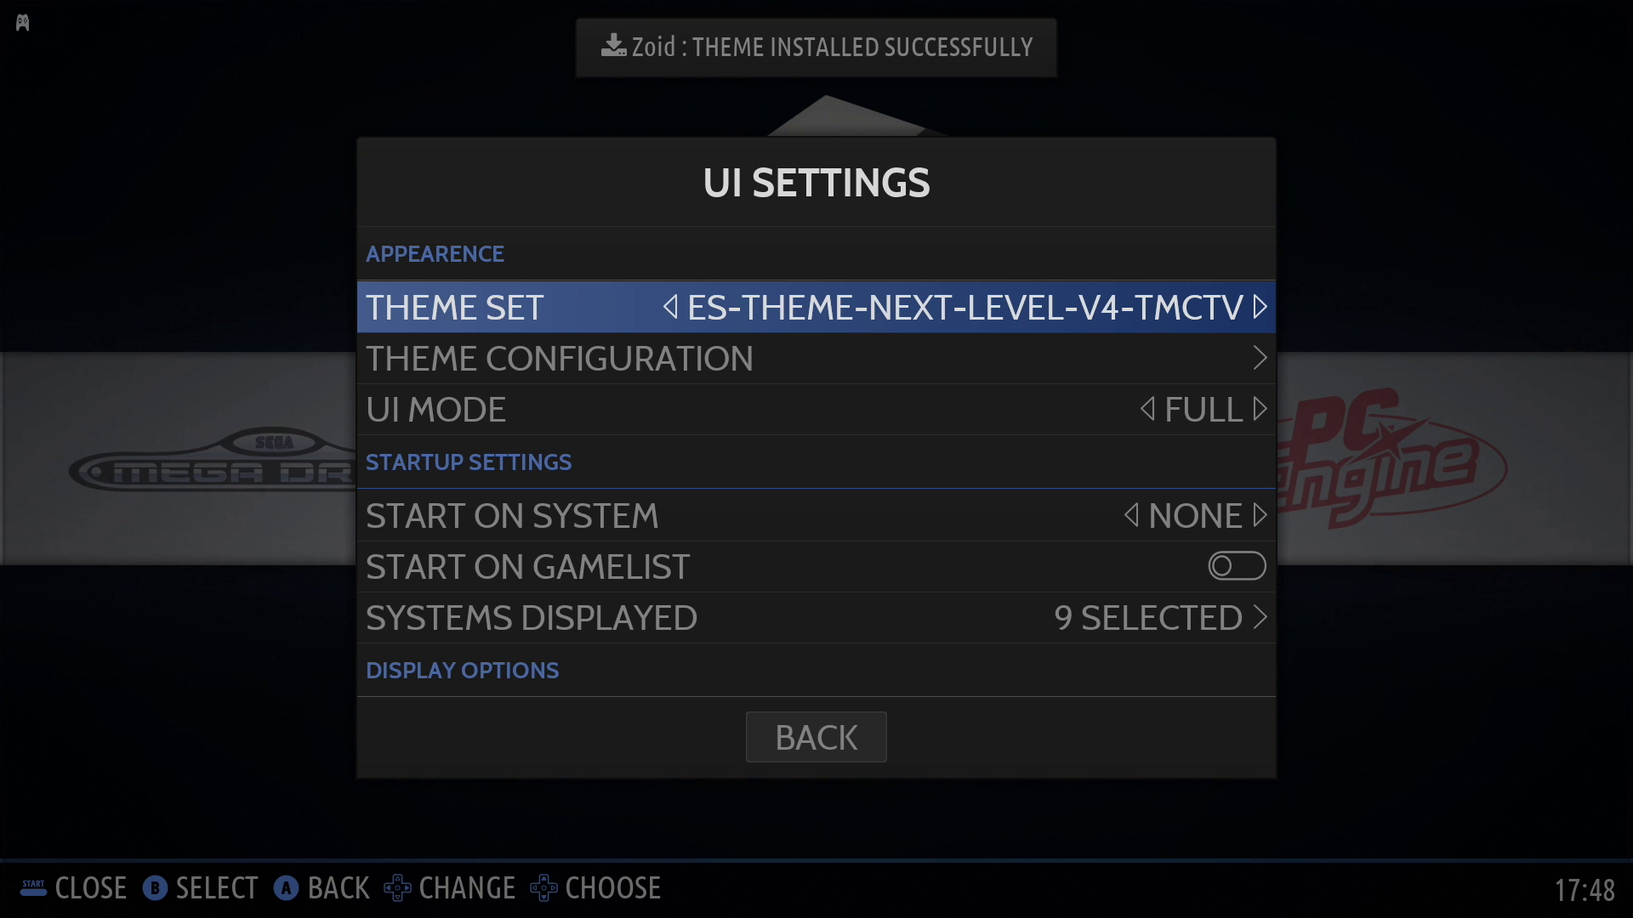
{"action": "key", "text": "Escape"}
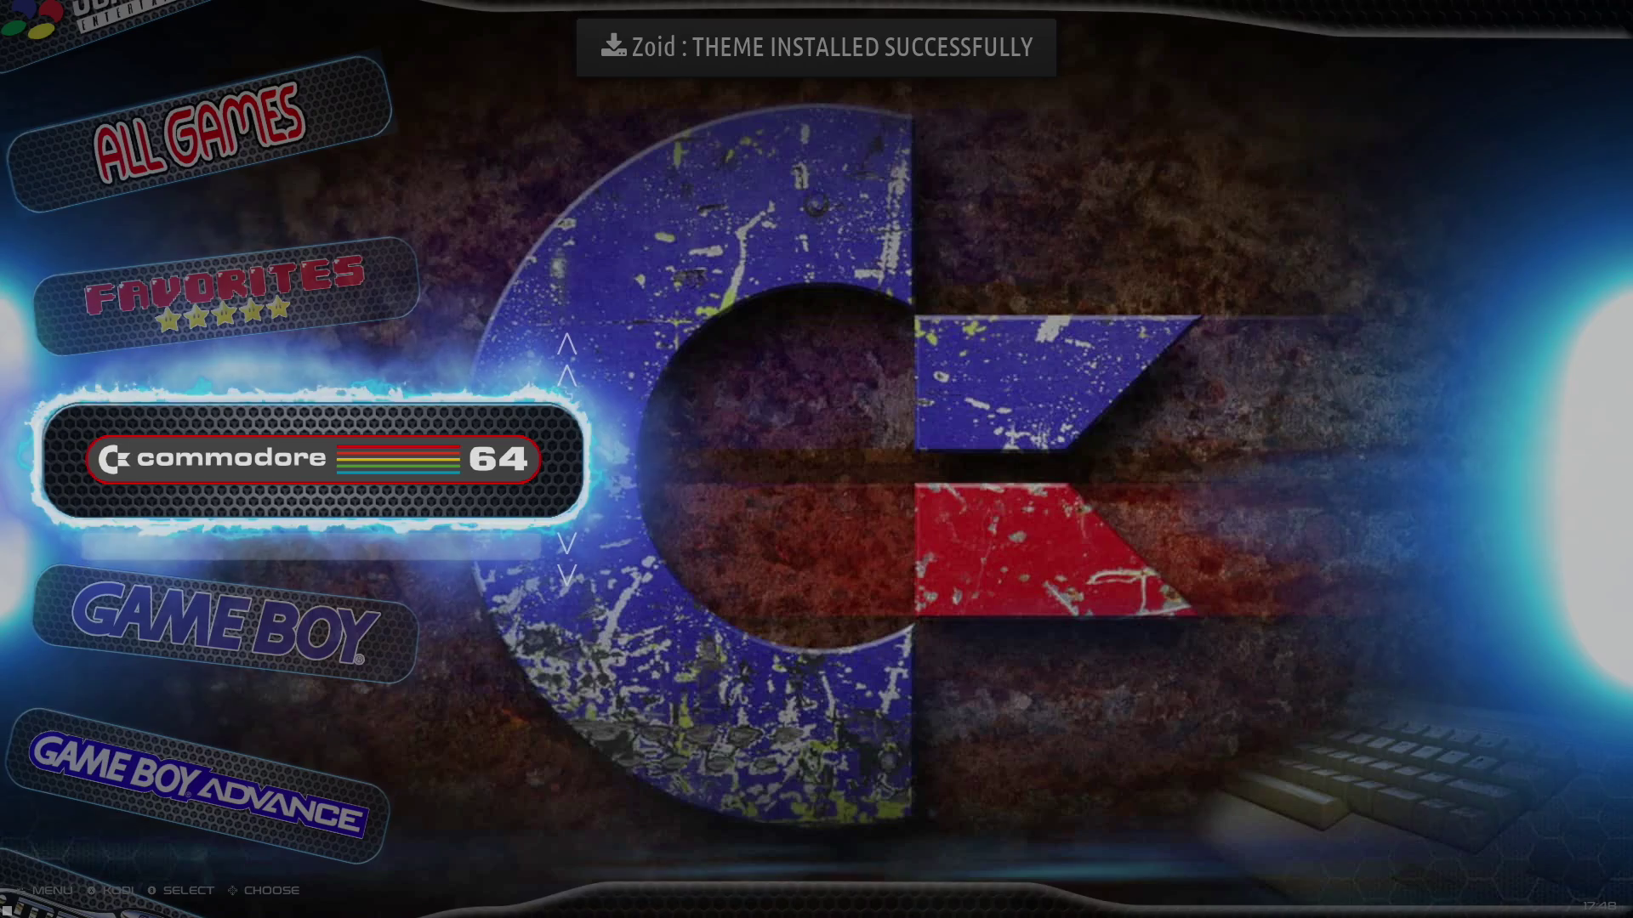
Browse the systems from Commodore 64 to Mega Drive to examine the Next Level theme
{"action": "key", "text": "Down"}
{"action": "key", "text": "Down"}
{"action": "key", "text": "Down"}
{"action": "key", "text": "Down"}
{"action": "key", "text": "Up"}
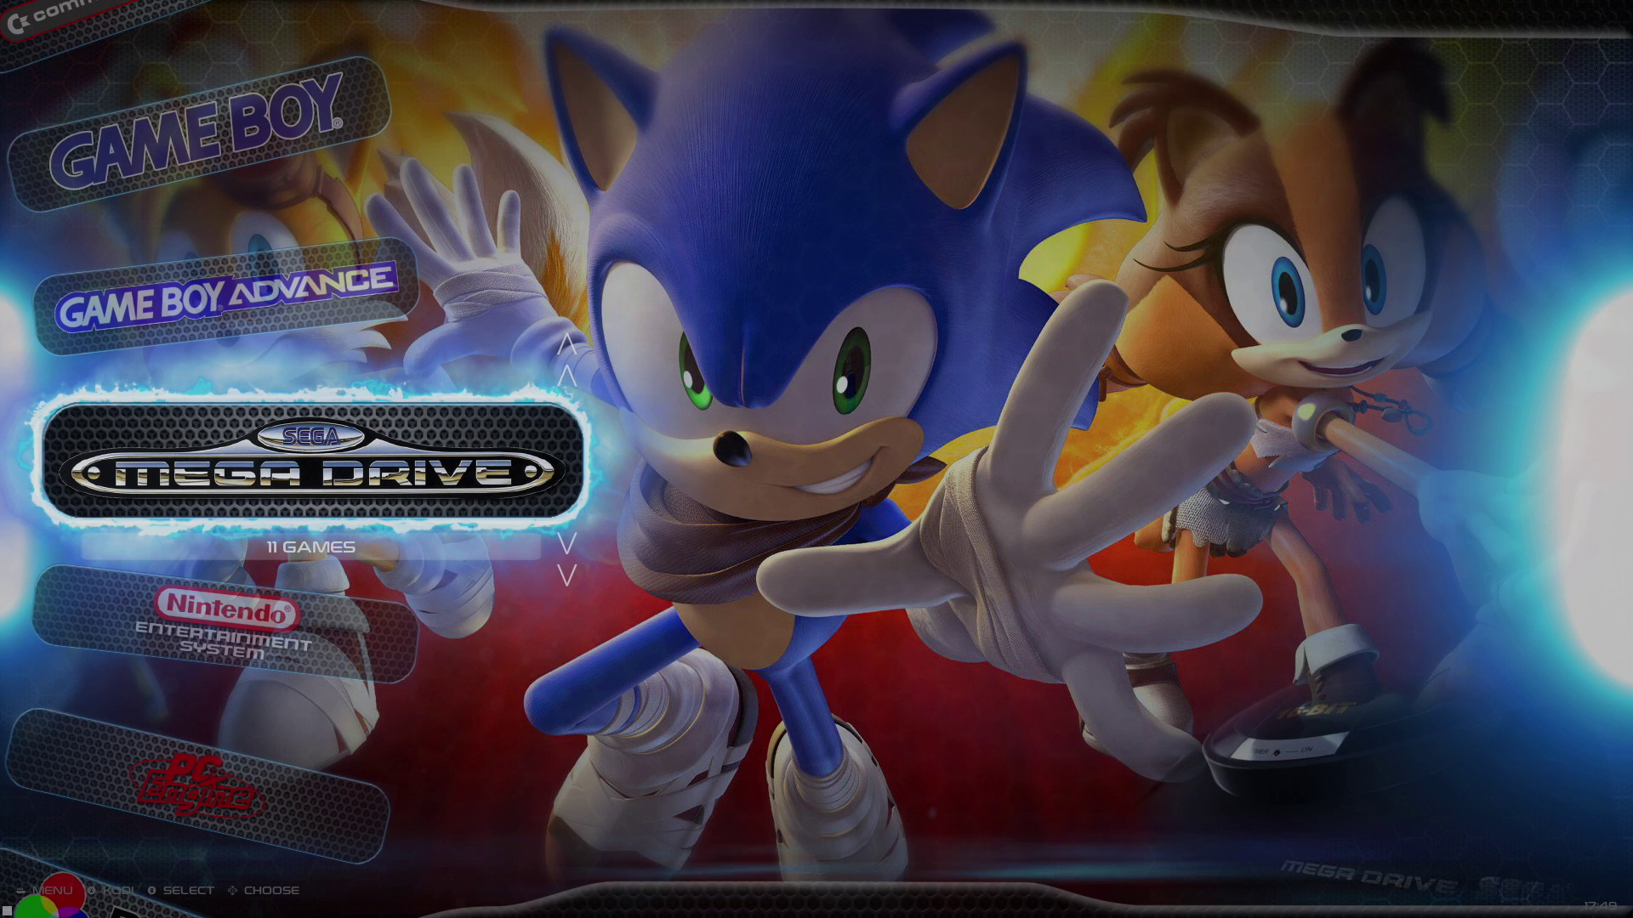
Set the transition style in the UI settings to Instant and return to the system selection
{"action": "key", "text": "Escape"}
{"action": "key", "text": "Down"}
{"action": "key", "text": "Down"}
{"action": "key", "text": "Return"}
{"action": "key", "text": "Down"}
{"action": "key", "text": "Down"}
{"action": "key", "text": "Down"}
{"action": "key", "text": "Down"}
{"action": "key", "text": "Down"}
{"action": "key", "text": "Down"}
{"action": "key", "text": "Down"}
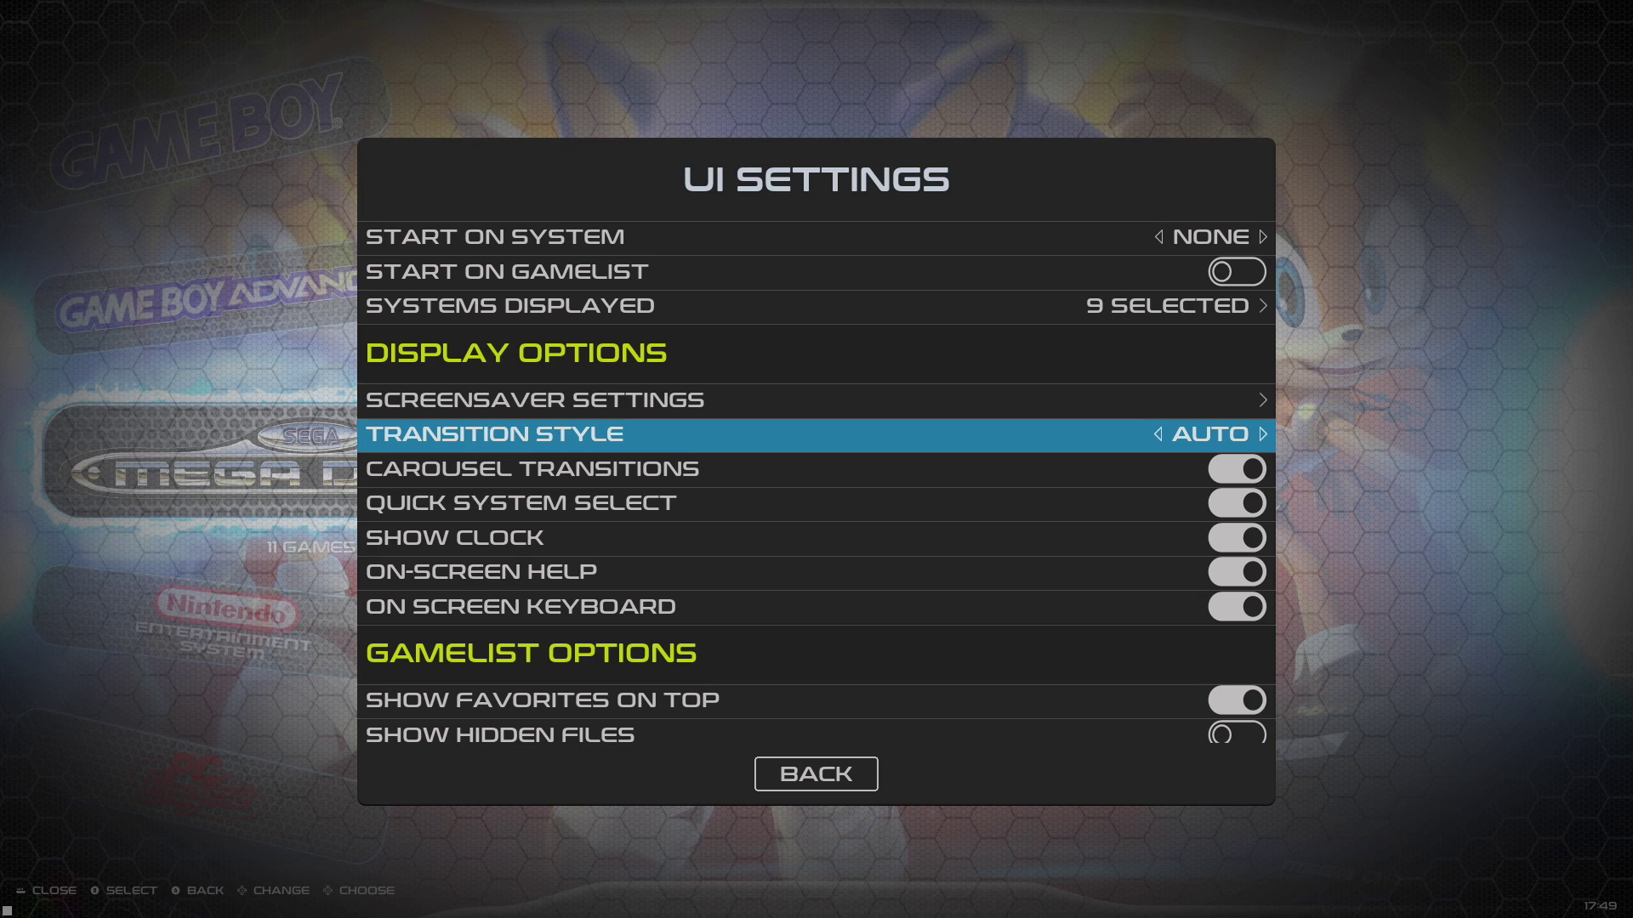
{"action": "key", "text": "Right"}
{"action": "key", "text": "Right"}
{"action": "key", "text": "Right"}
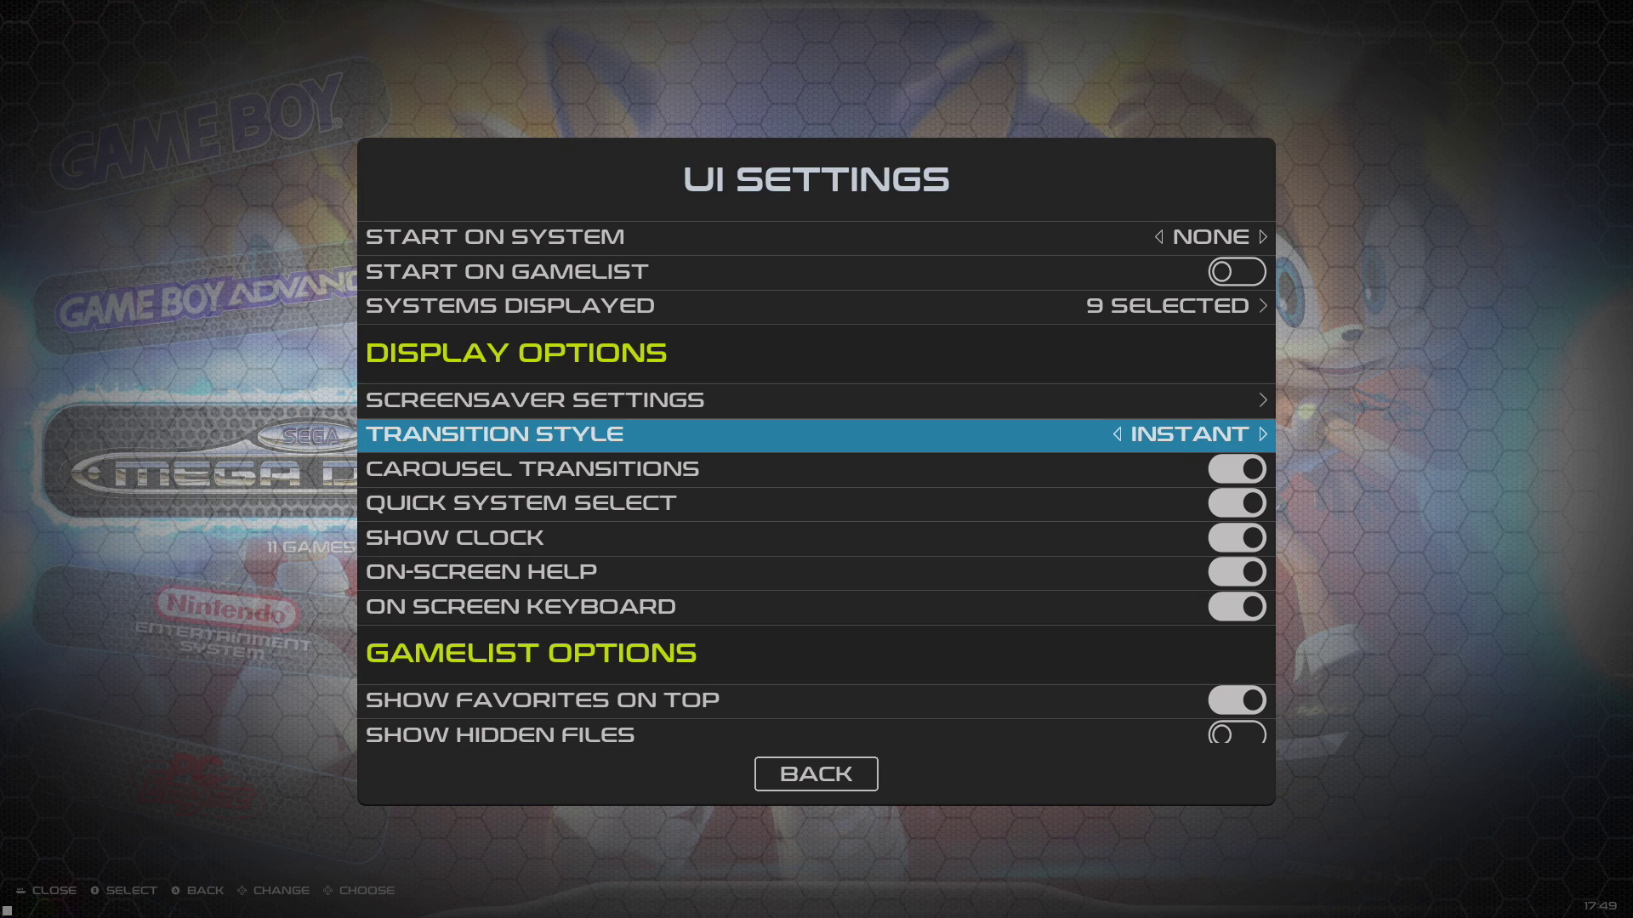
{"action": "key", "text": "Escape"}
{"action": "key", "text": "Escape"}
Browse the system selection to check how the Instant transitions look in the Next Level theme
{"action": "key", "text": "Up"}
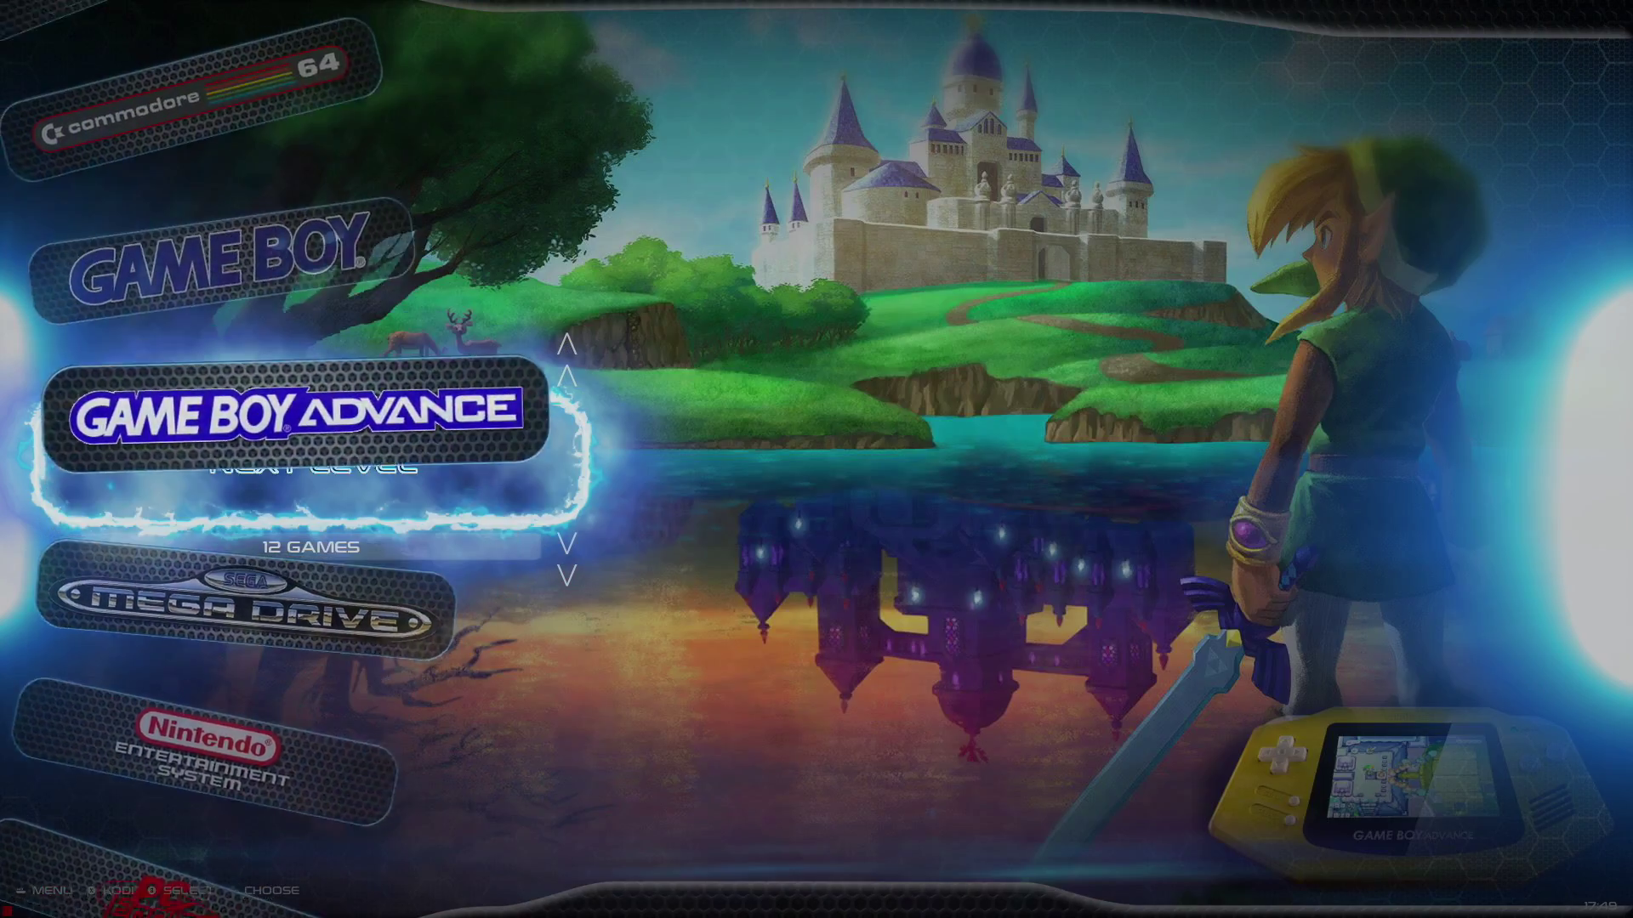
{"action": "key", "text": "Up"}
{"action": "key", "text": "Up"}
{"action": "key", "text": "Up"}
{"action": "key", "text": "Up"}
{"action": "key", "text": "Up"}
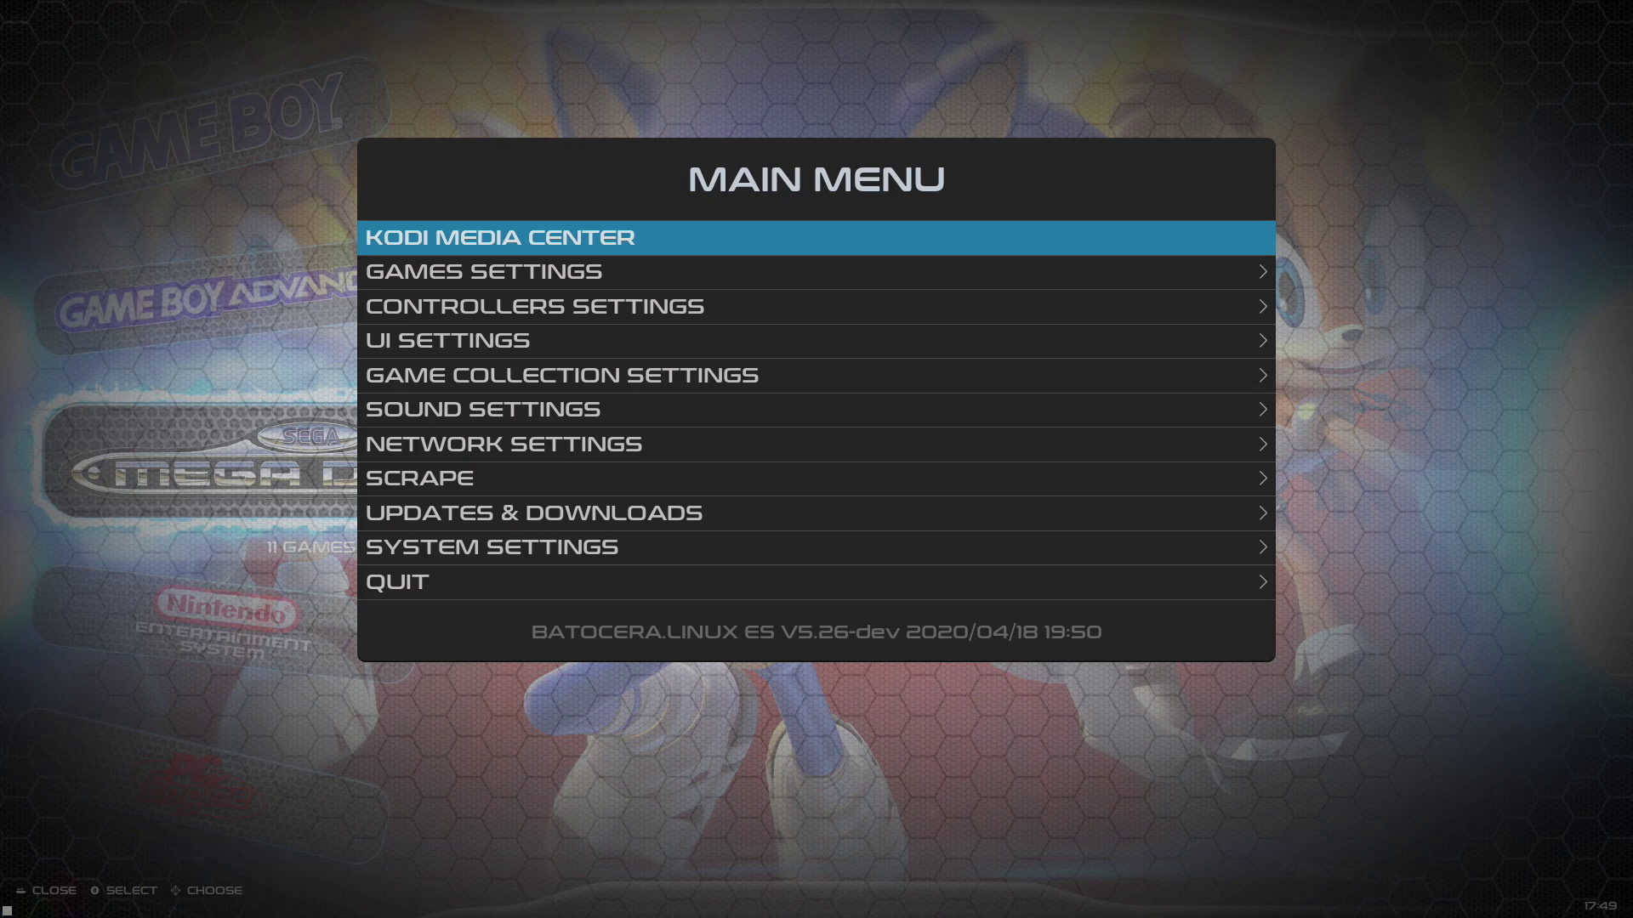
Change the theme set in the UI settings to ES-THEME-ZOID and apply it
{"action": "key", "text": "Down"}
{"action": "key", "text": "Down"}
{"action": "key", "text": "Down"}
{"action": "key", "text": "Return"}
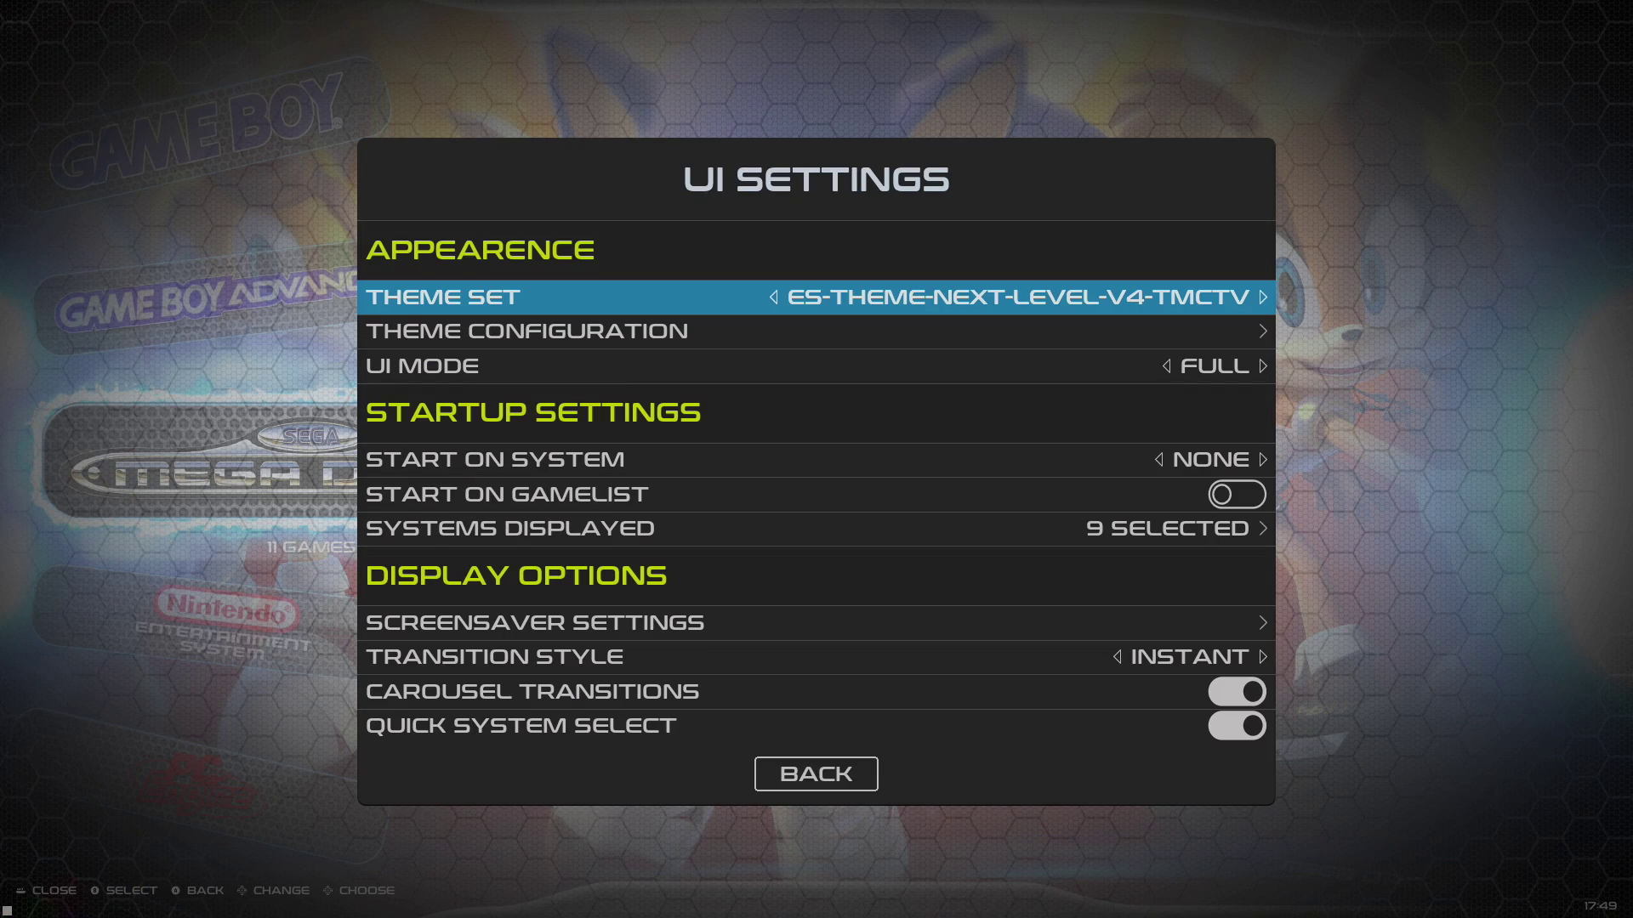
{"action": "key", "text": "Right"}
{"action": "key", "text": "Right"}
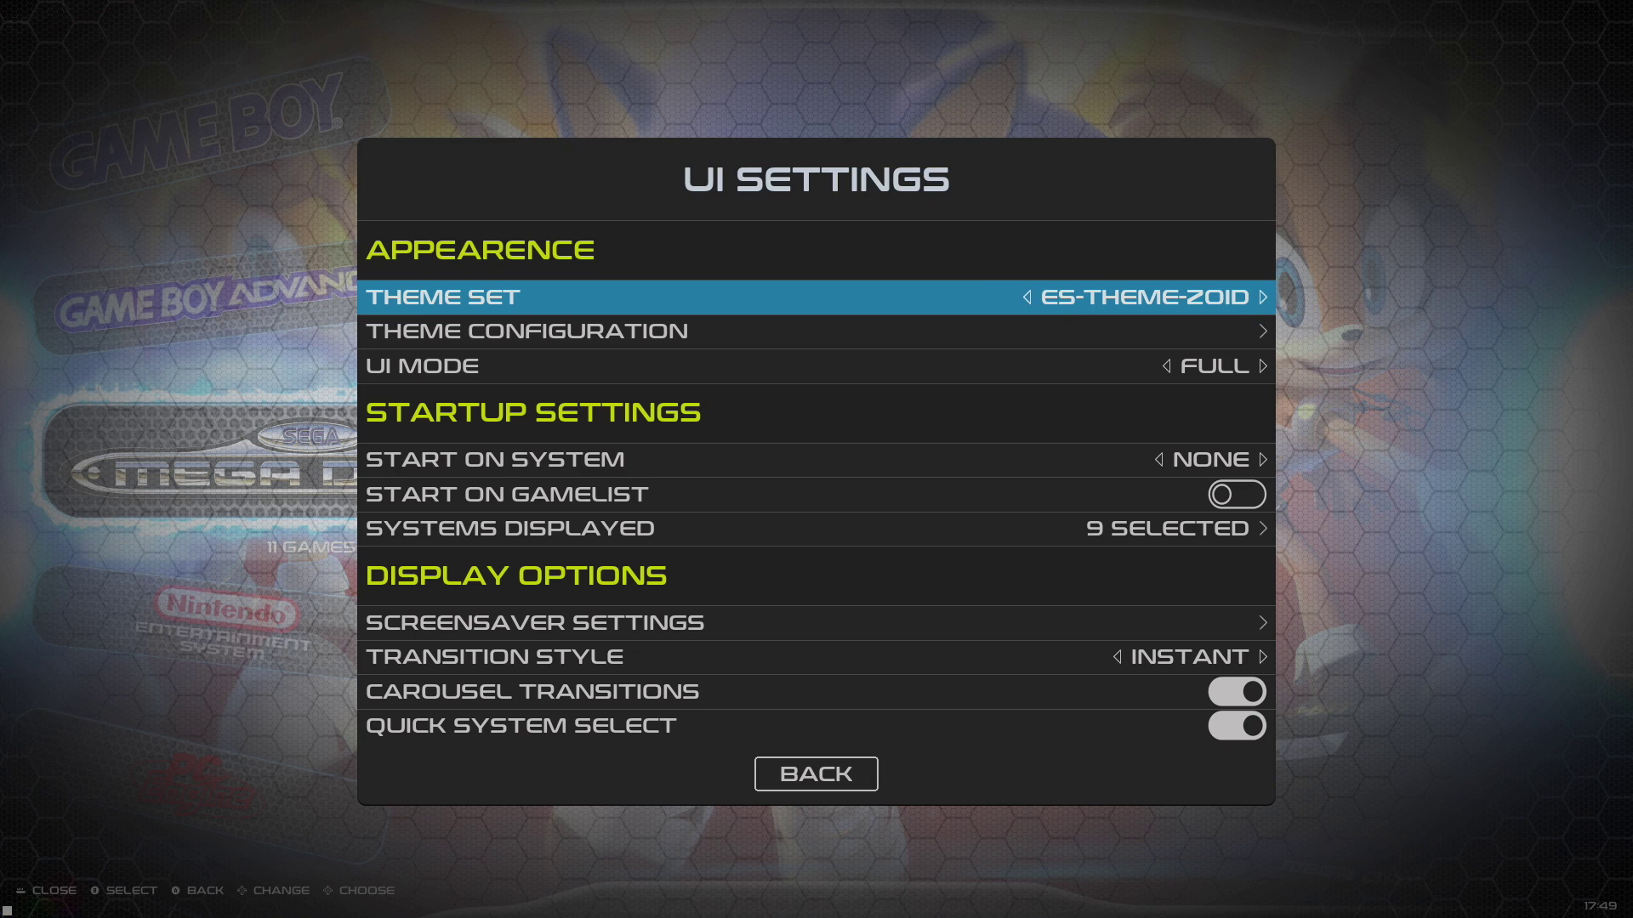
{"action": "key", "text": "Escape"}
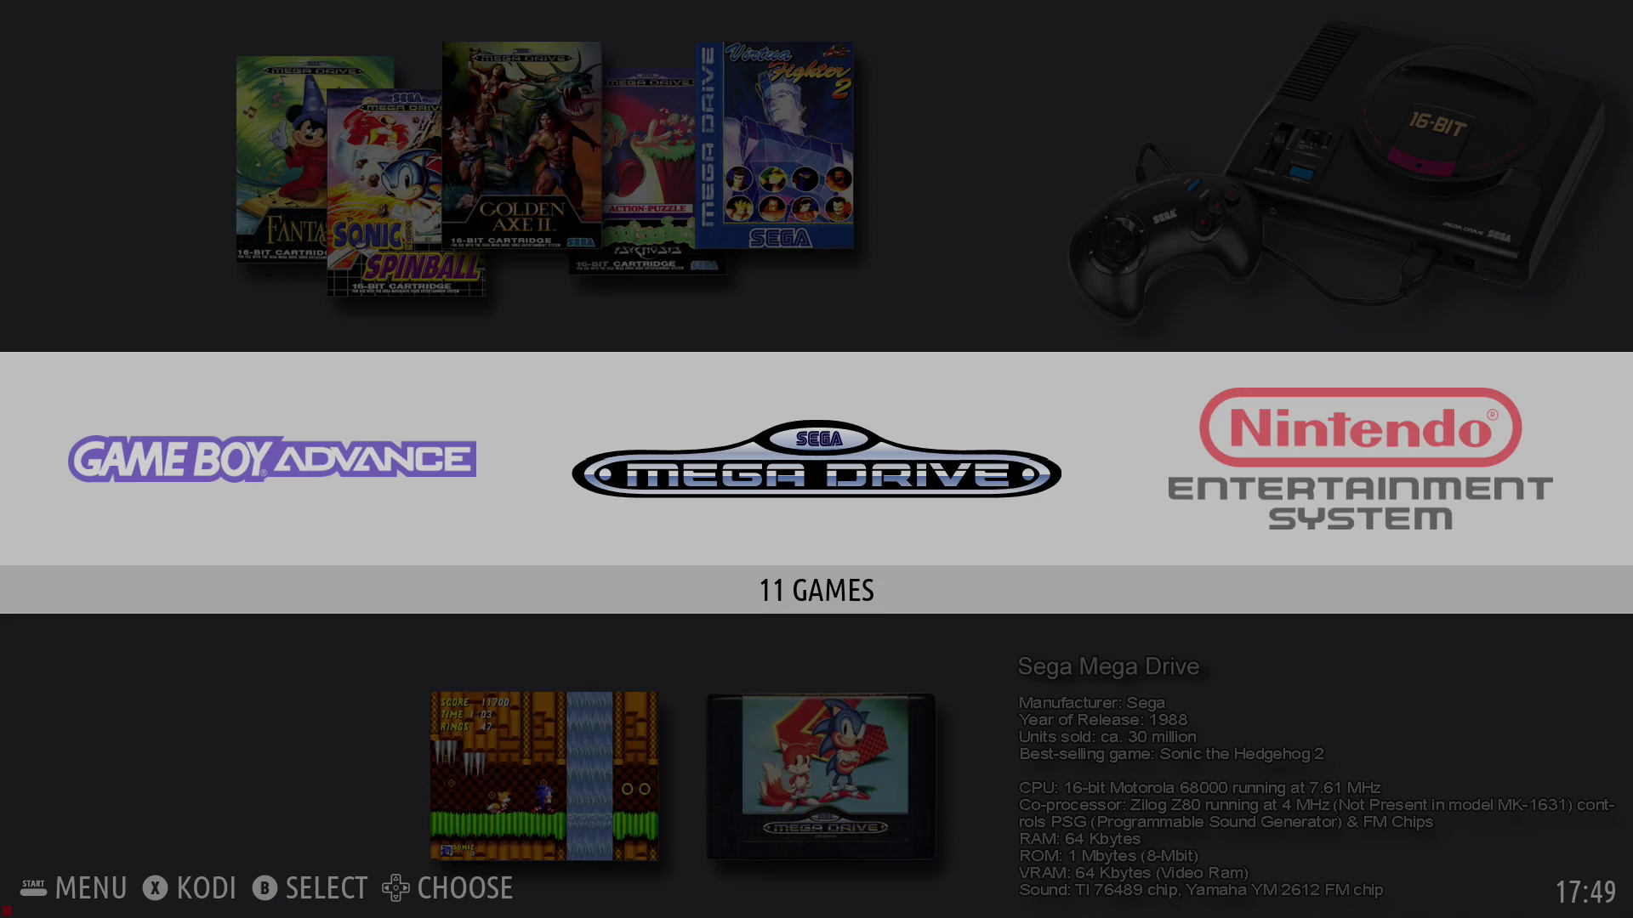
Browse through the system carousel to examine the artwork and console details of the Zoid theme
{"action": "key", "text": "Right"}
{"action": "key", "text": "Right"}
{"action": "key", "text": "Right"}
{"action": "key", "text": "Right"}
{"action": "key", "text": "Right"}
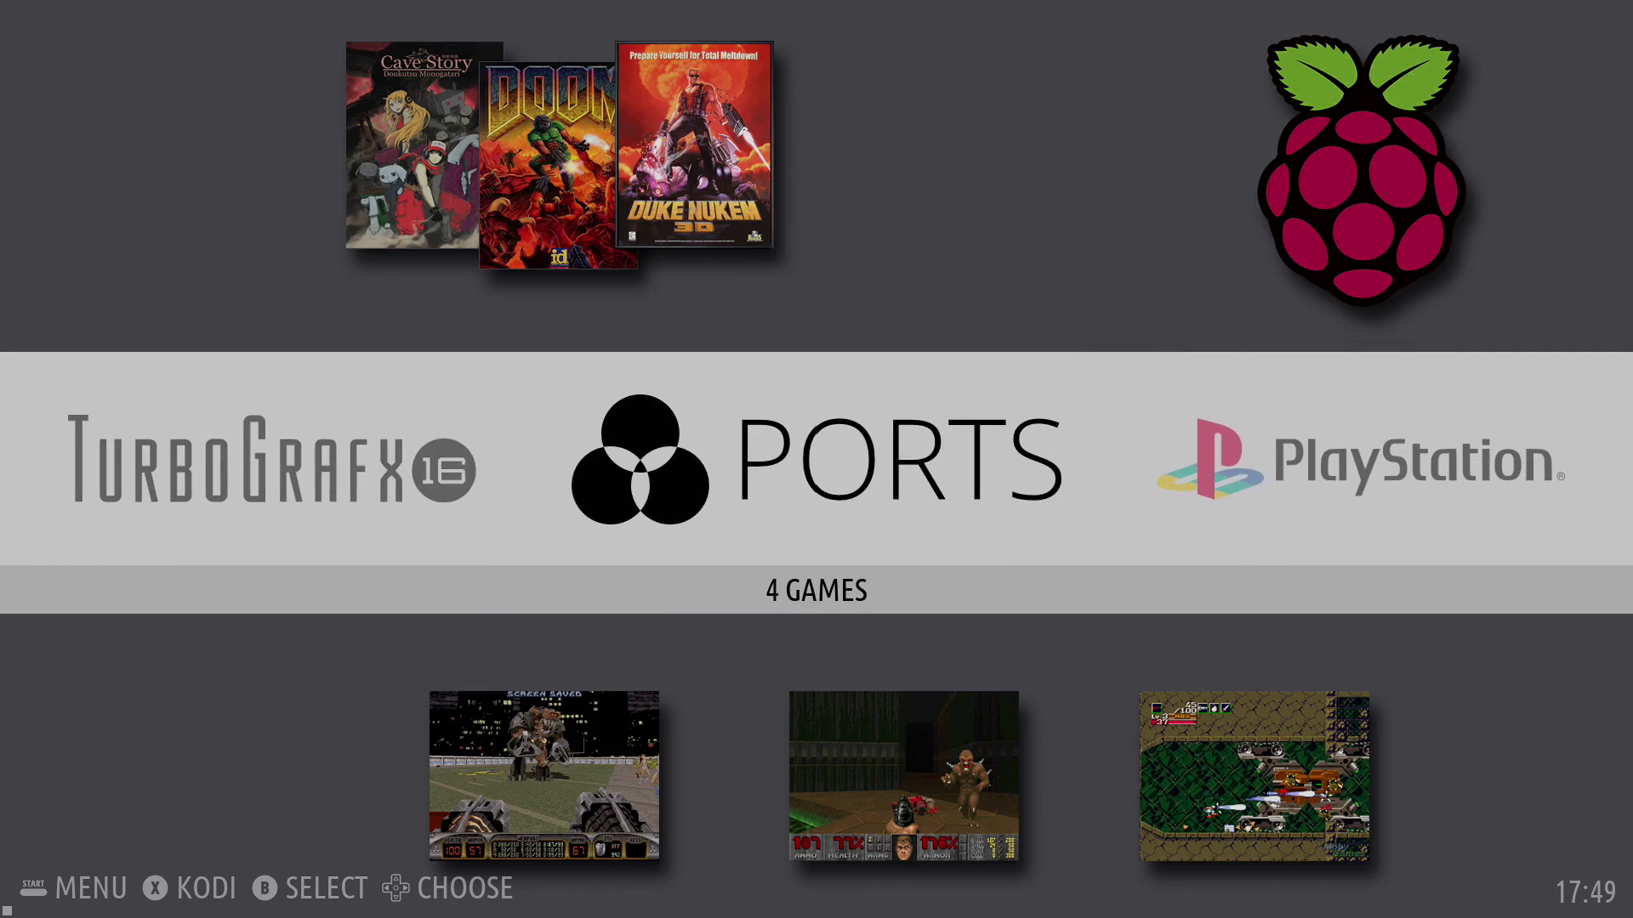
{"action": "key", "text": "Right"}
{"action": "key", "text": "Right"}
{"action": "key", "text": "Right"}
{"action": "key", "text": "Right"}
{"action": "key", "text": "Right"}
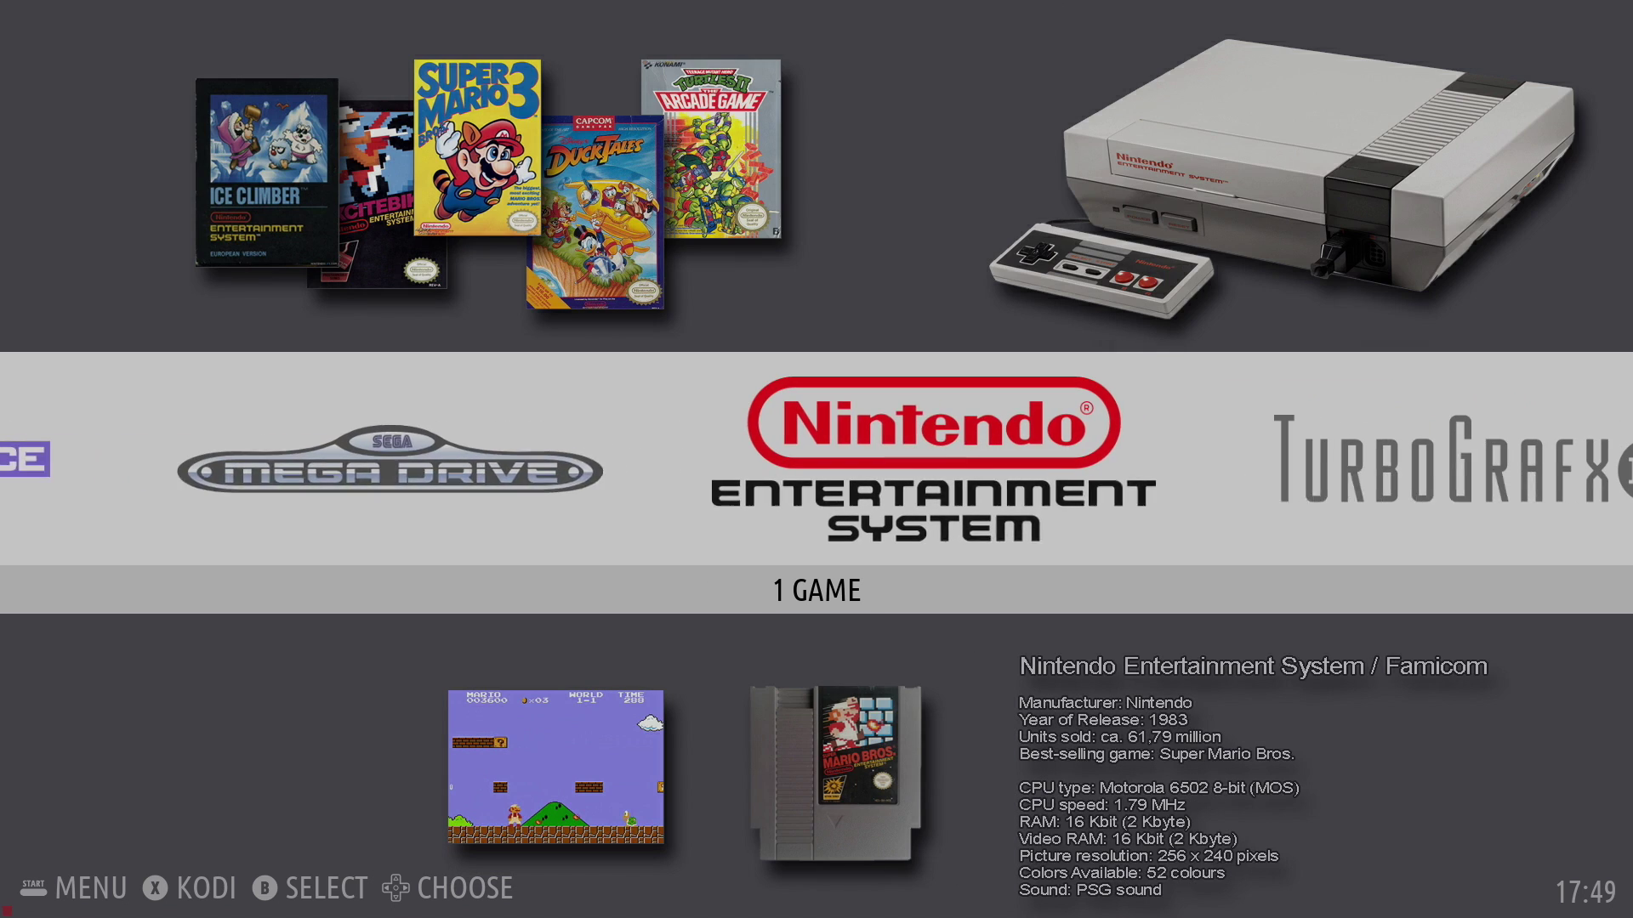
Change the transition style in the UI settings to the option preceding Instant and return to the system selection
{"action": "key", "text": "Return"}
{"action": "key", "text": "Down"}
{"action": "key", "text": "Down"}
{"action": "key", "text": "Down"}
{"action": "key", "text": "Return"}
{"action": "key", "text": "Down"}
{"action": "key", "text": "Down"}
{"action": "key", "text": "Down"}
{"action": "key", "text": "Down"}
{"action": "key", "text": "Down"}
{"action": "key", "text": "Down"}
{"action": "key", "text": "Down"}
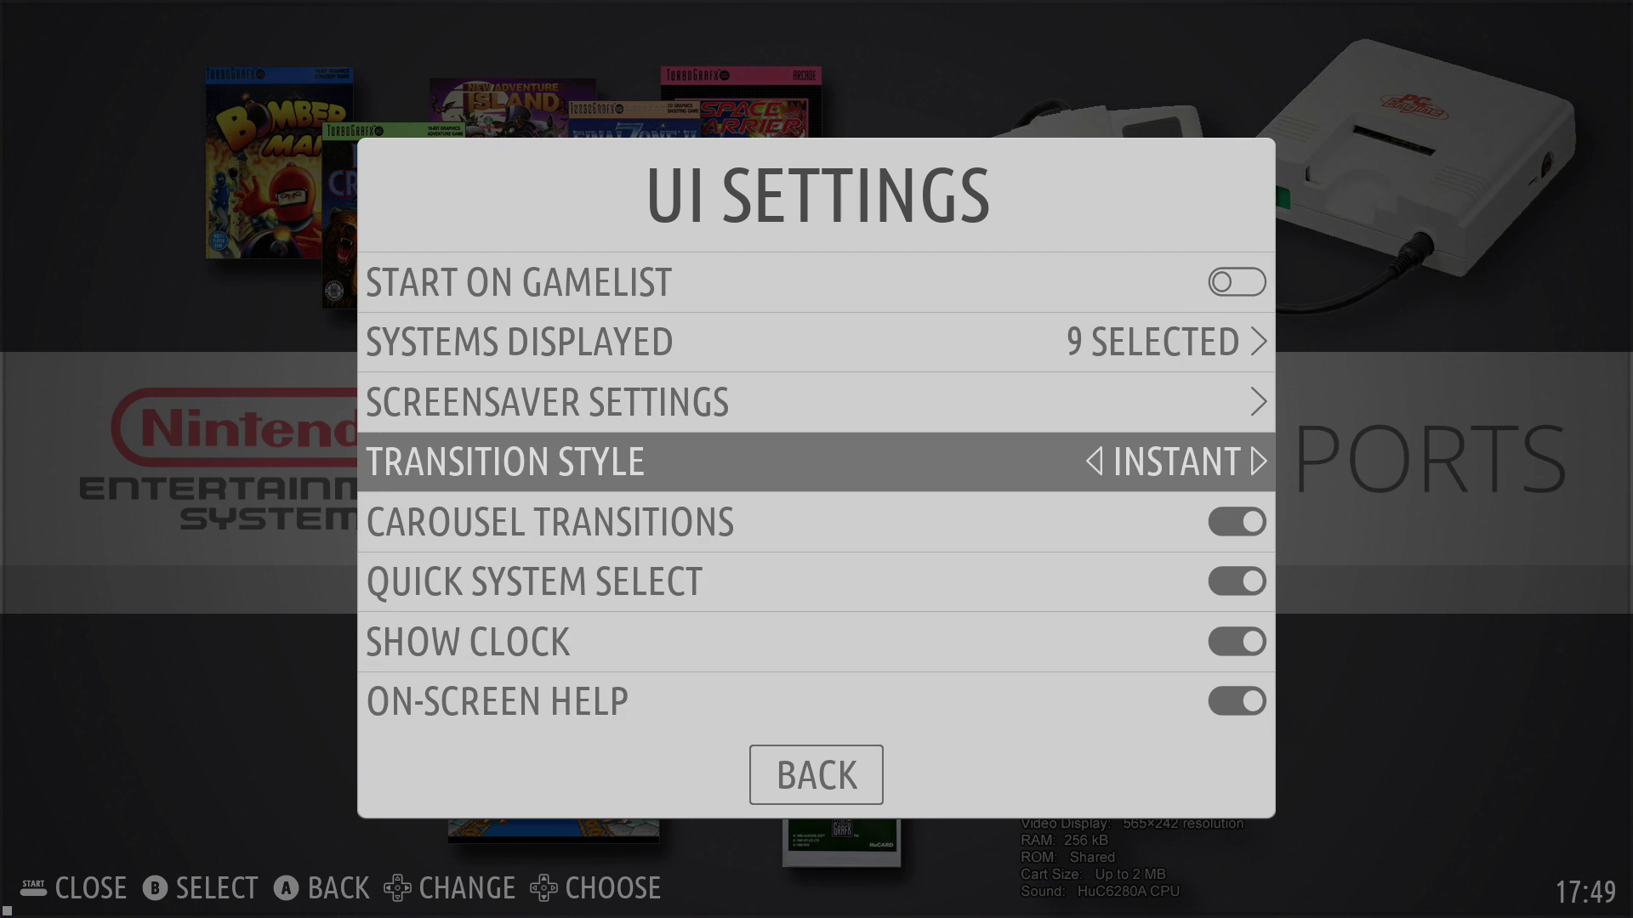
{"action": "key", "text": "Left"}
{"action": "key", "text": "Escape"}
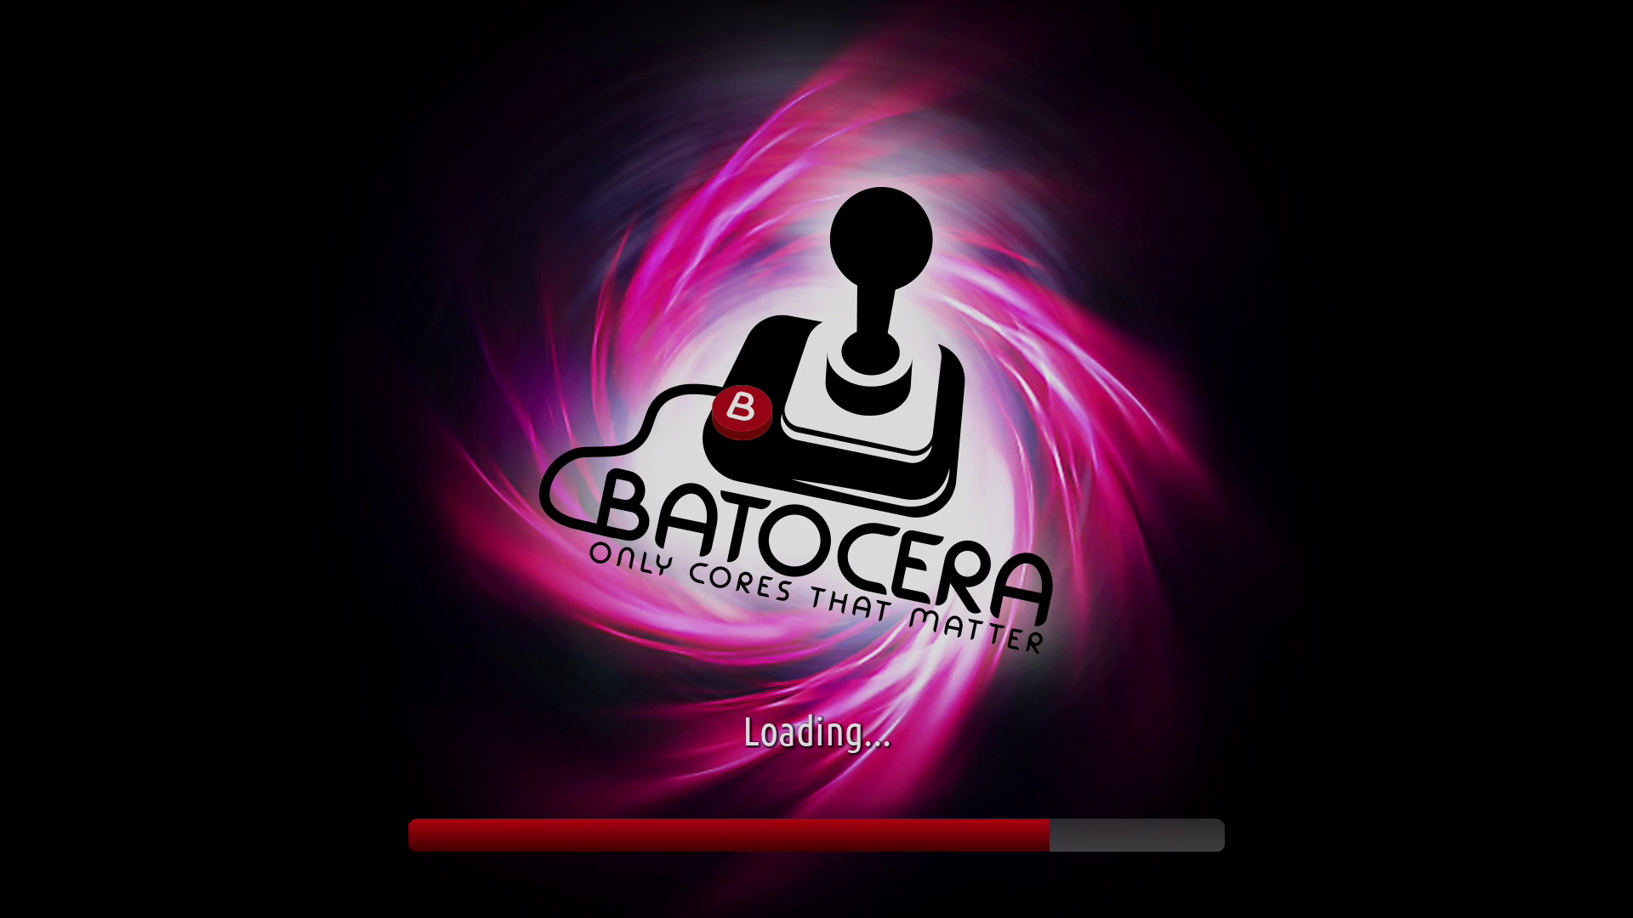
{"action": "key", "text": "Escape"}
Browse the system carousel again to check the changed transition style in the Zoid theme
{"action": "key", "text": "Right"}
{"action": "key", "text": "Right"}
{"action": "key", "text": "Right"}
{"action": "key", "text": "Right"}
{"action": "key", "text": "Right"}
{"action": "key", "text": "Right"}
{"action": "key", "text": "Right"}
{"action": "key", "text": "Right"}
{"action": "key", "text": "Right"}
{"action": "key", "text": "Right"}
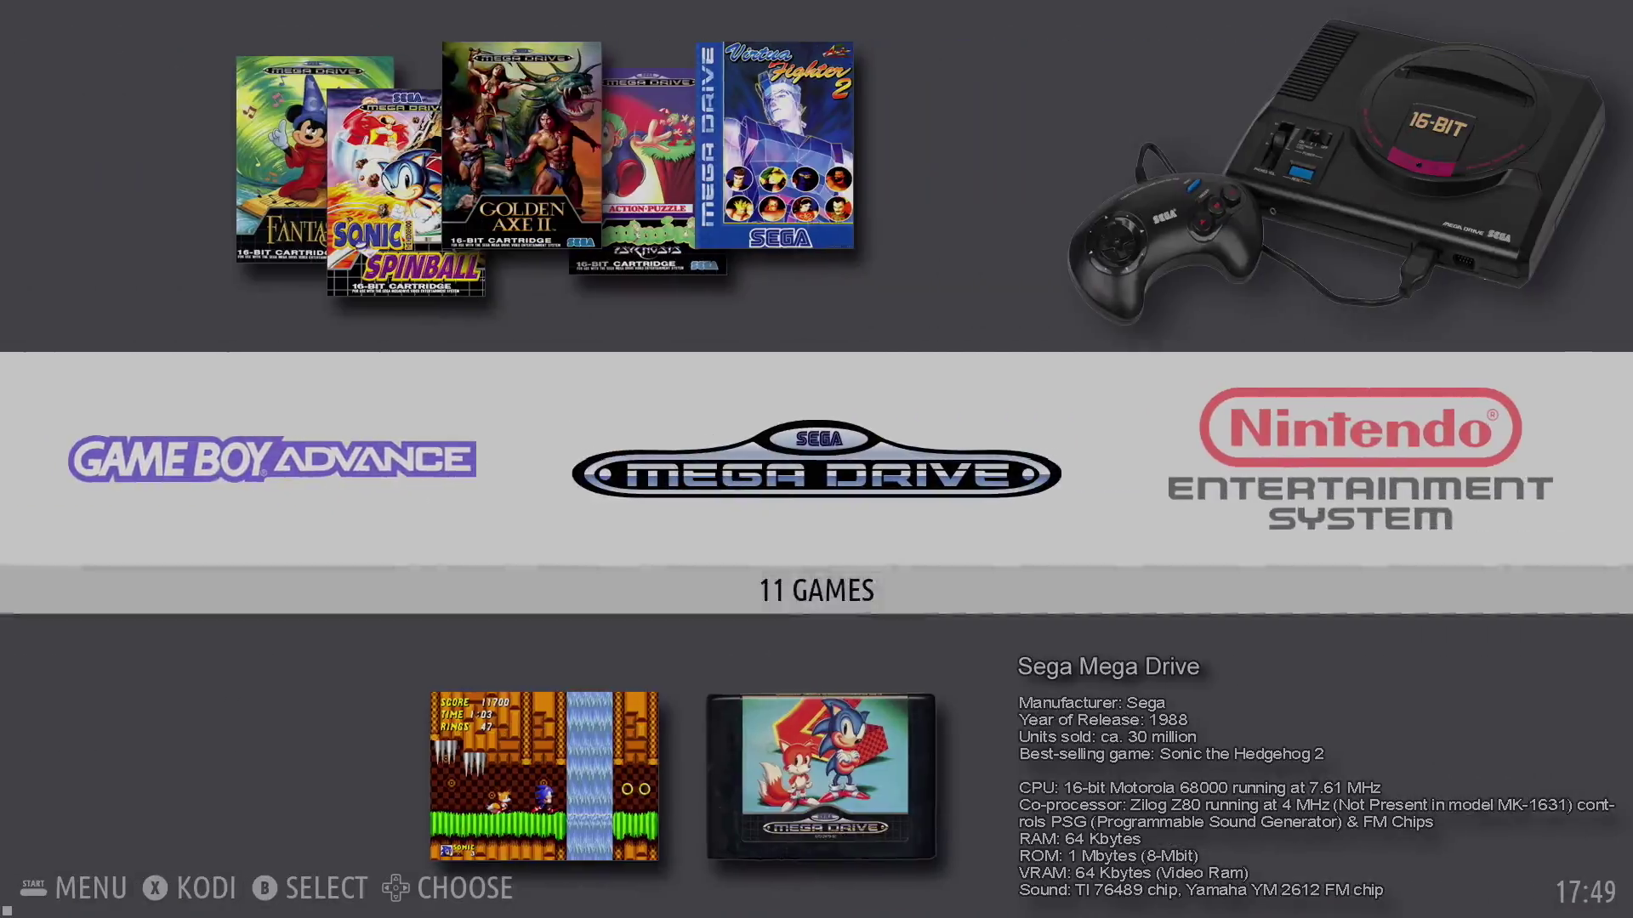
{"action": "key", "text": "Left"}
{"action": "key", "text": "Right"}
Open the Mega Drive game list and move down through the games to the Sonic the Hedgehog title
{"action": "key", "text": "Return"}
{"action": "key", "text": "Down"}
{"action": "key", "text": "Down"}
{"action": "key", "text": "Down"}
{"action": "key", "text": "Down"}
{"action": "key", "text": "Down"}
{"action": "key", "text": "Down"}
{"action": "key", "text": "Down"}
{"action": "key", "text": "Down"}
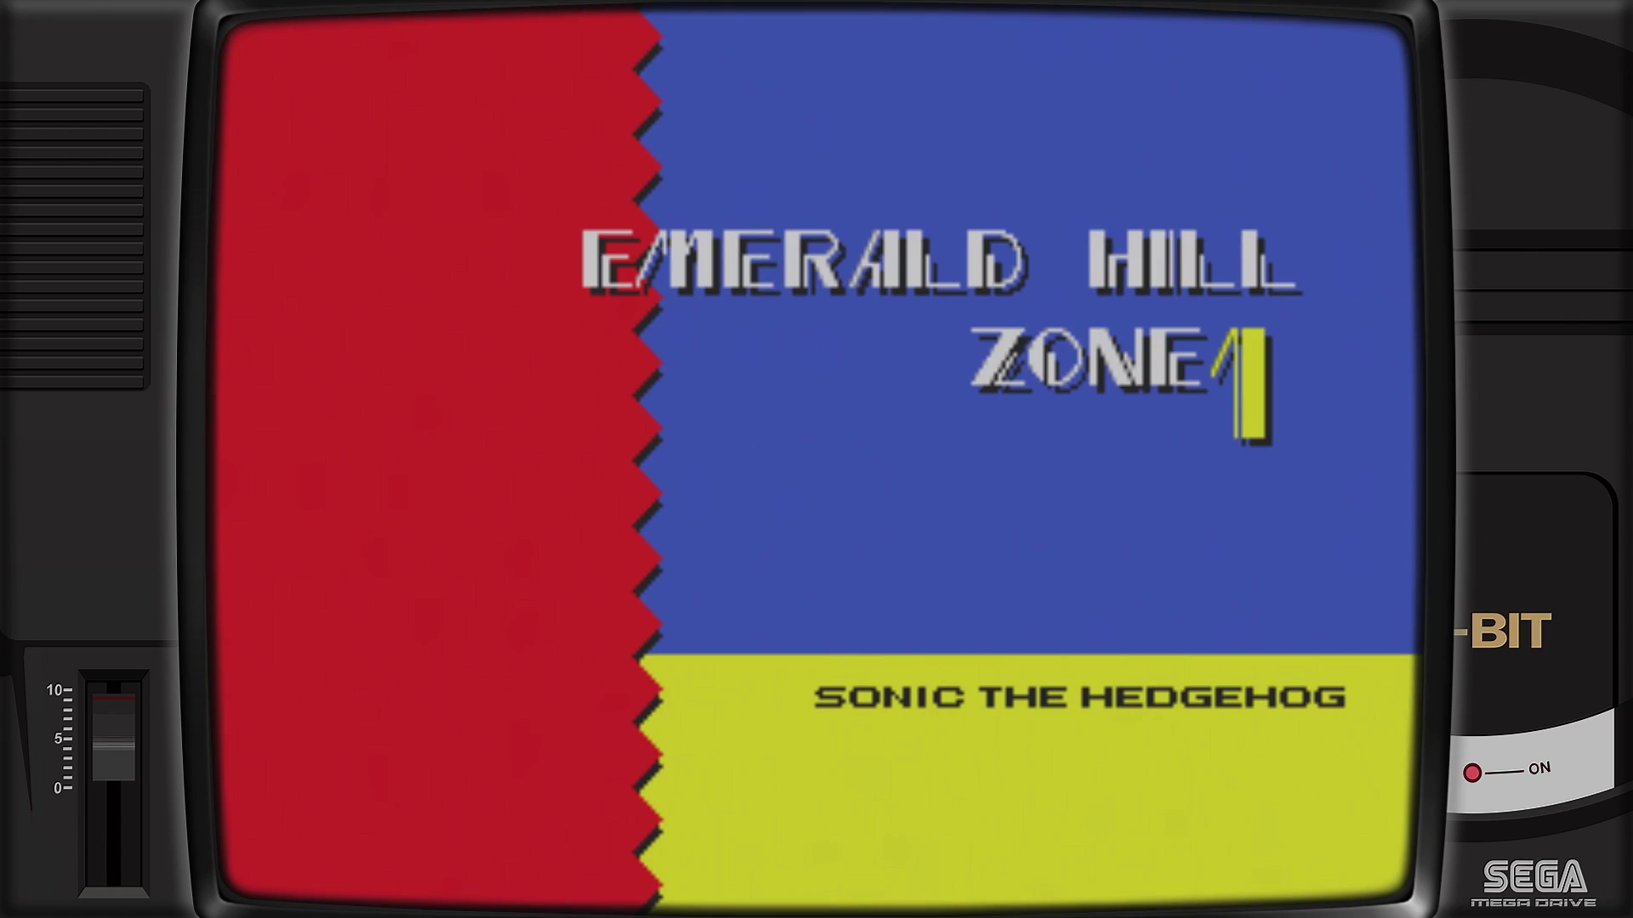
{"action": "key", "text": "z"}
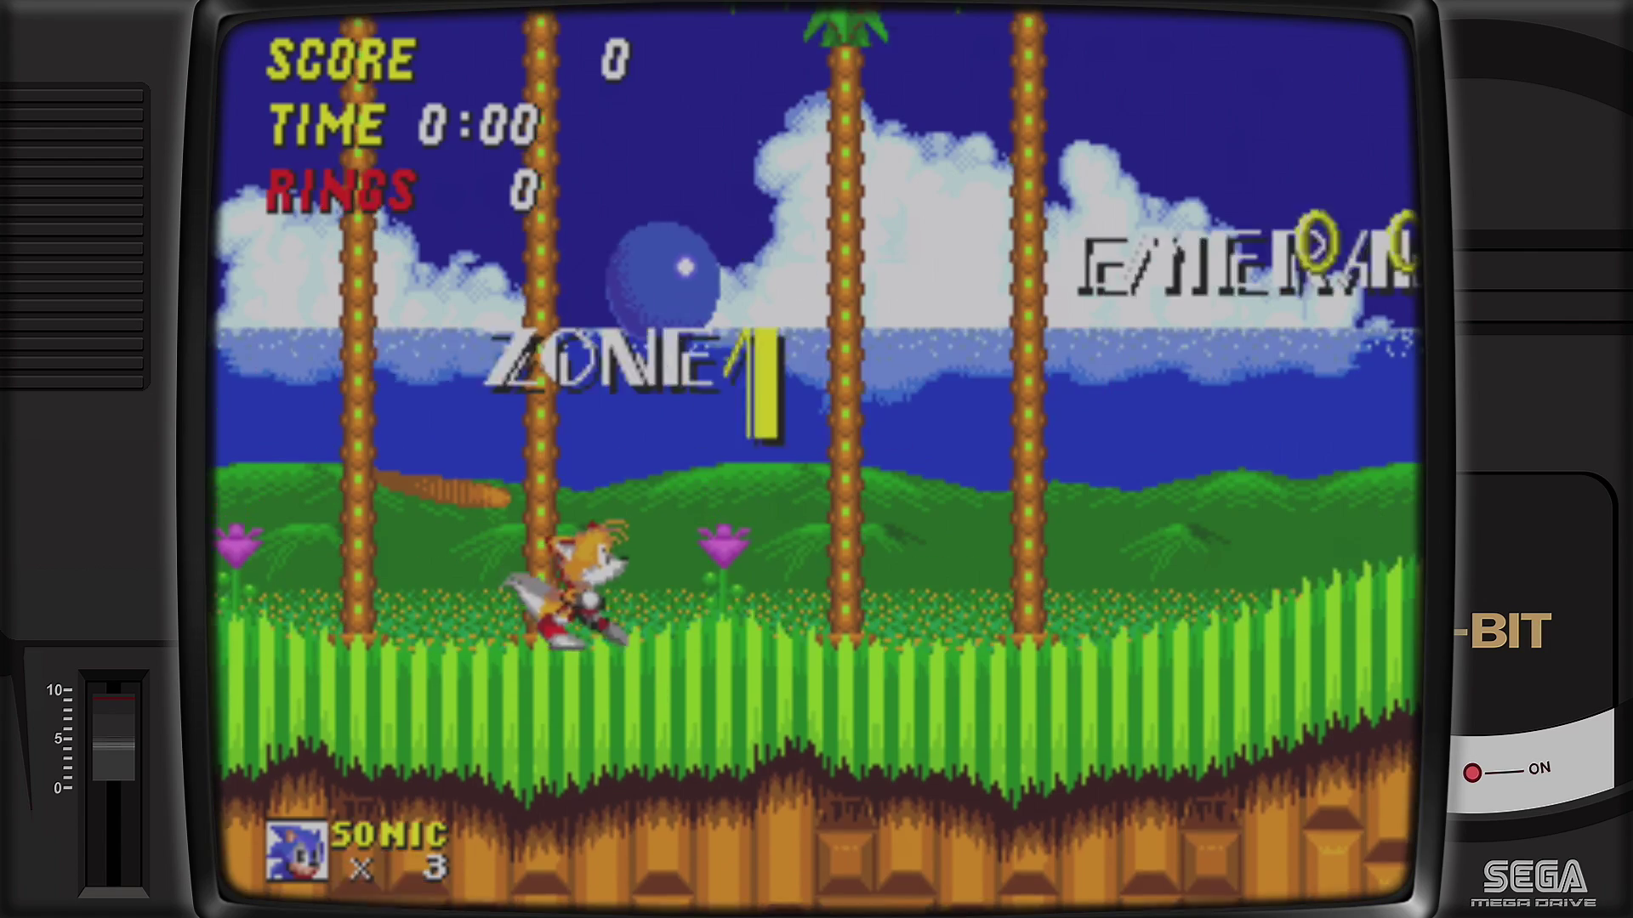
{"action": "key", "text": "Right"}
{"action": "key", "text": "z"}
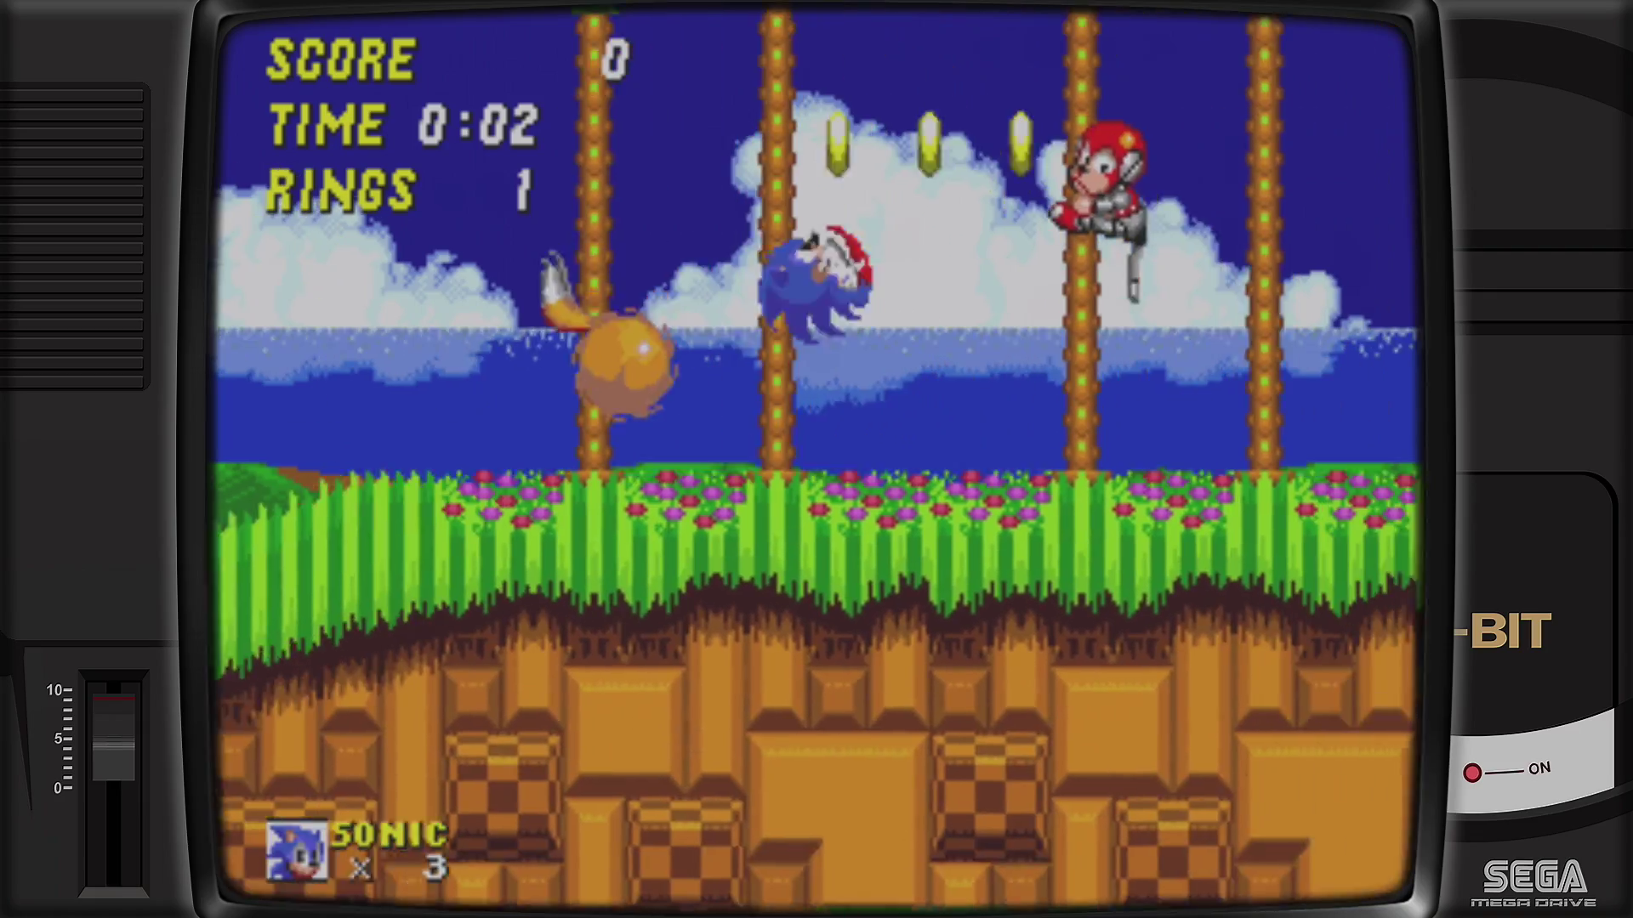
{"action": "key", "text": "Right"}
{"action": "key", "text": "z"}
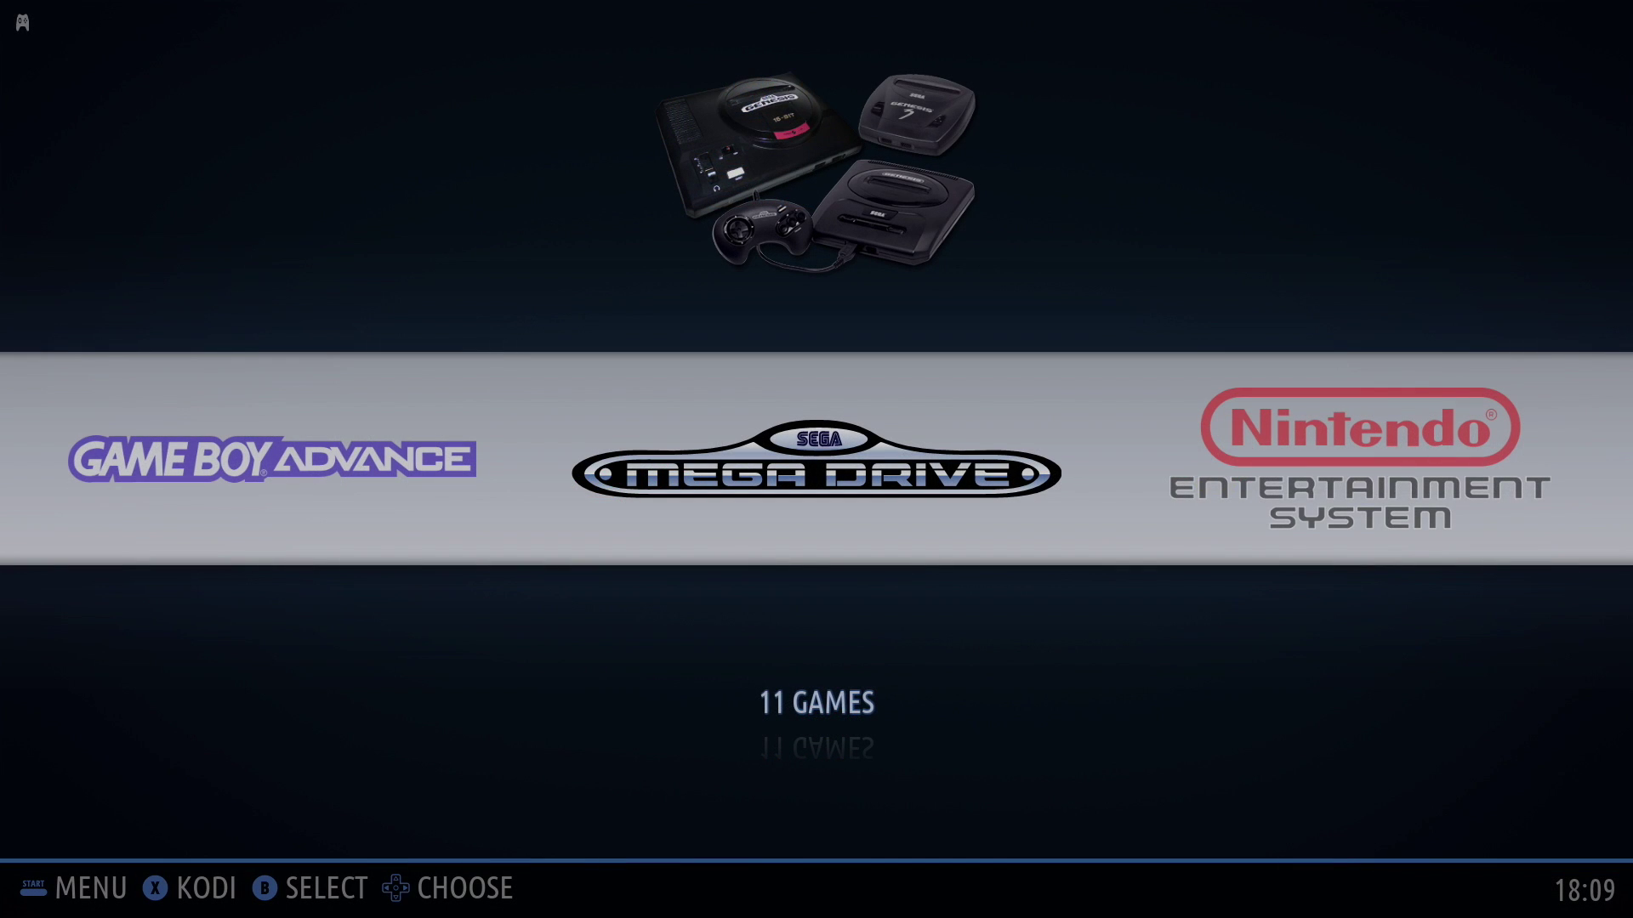
Browse the full system carousel in the Carbon theme to examine its logos and console images, ending on Mega Drive
{"action": "key", "text": "Right"}
{"action": "key", "text": "Right"}
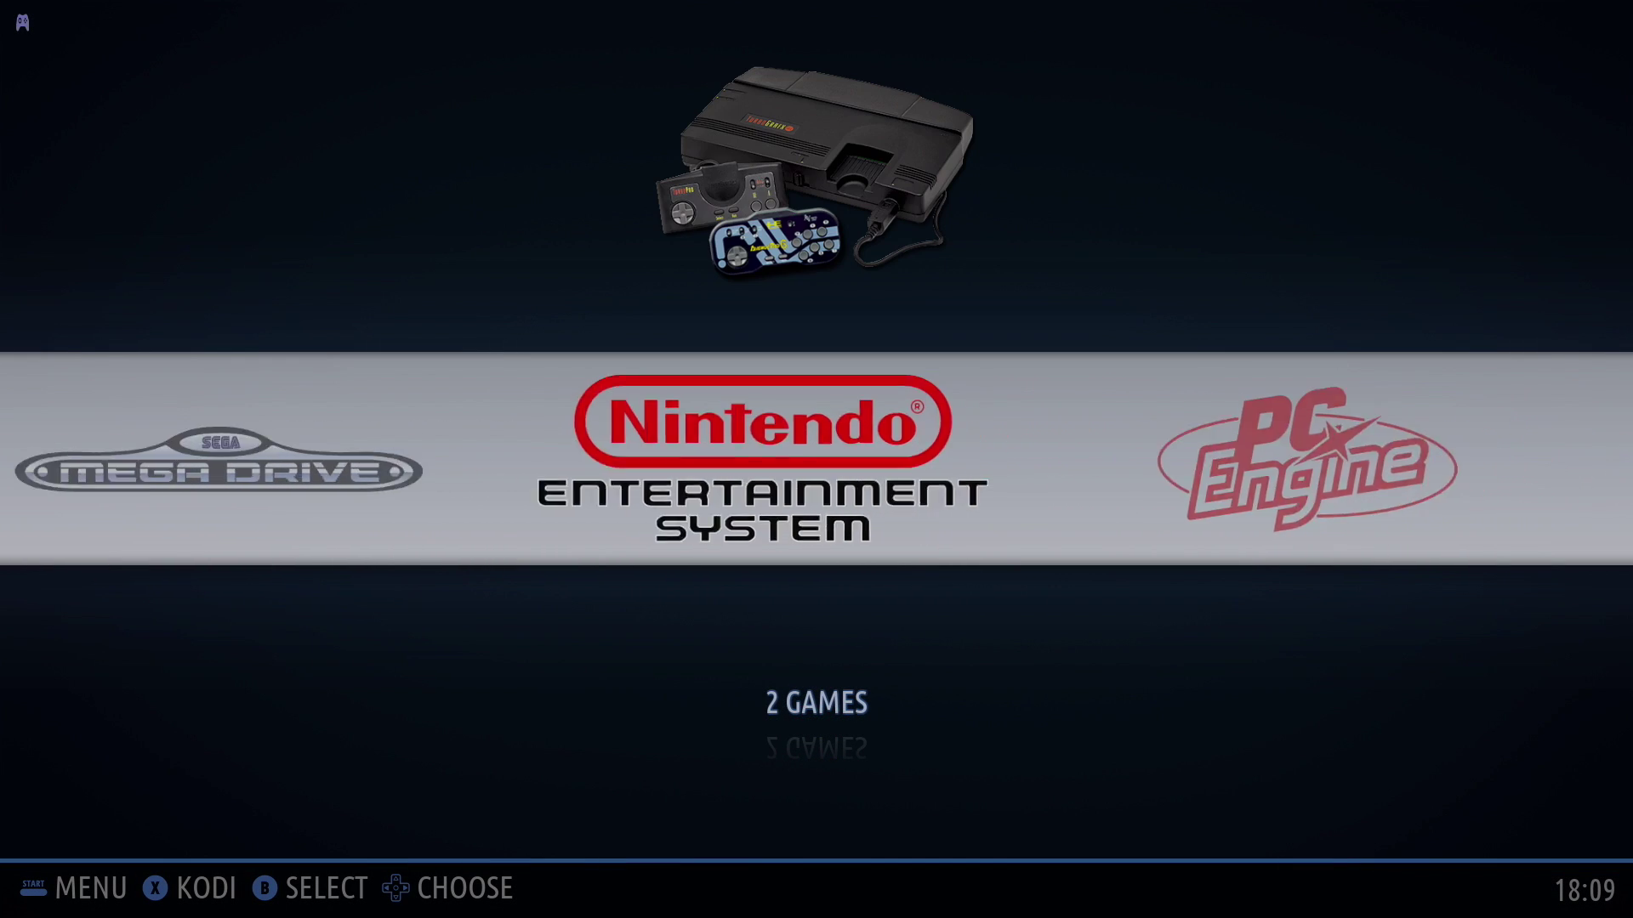
{"action": "key", "text": "Right"}
{"action": "key", "text": "Right"}
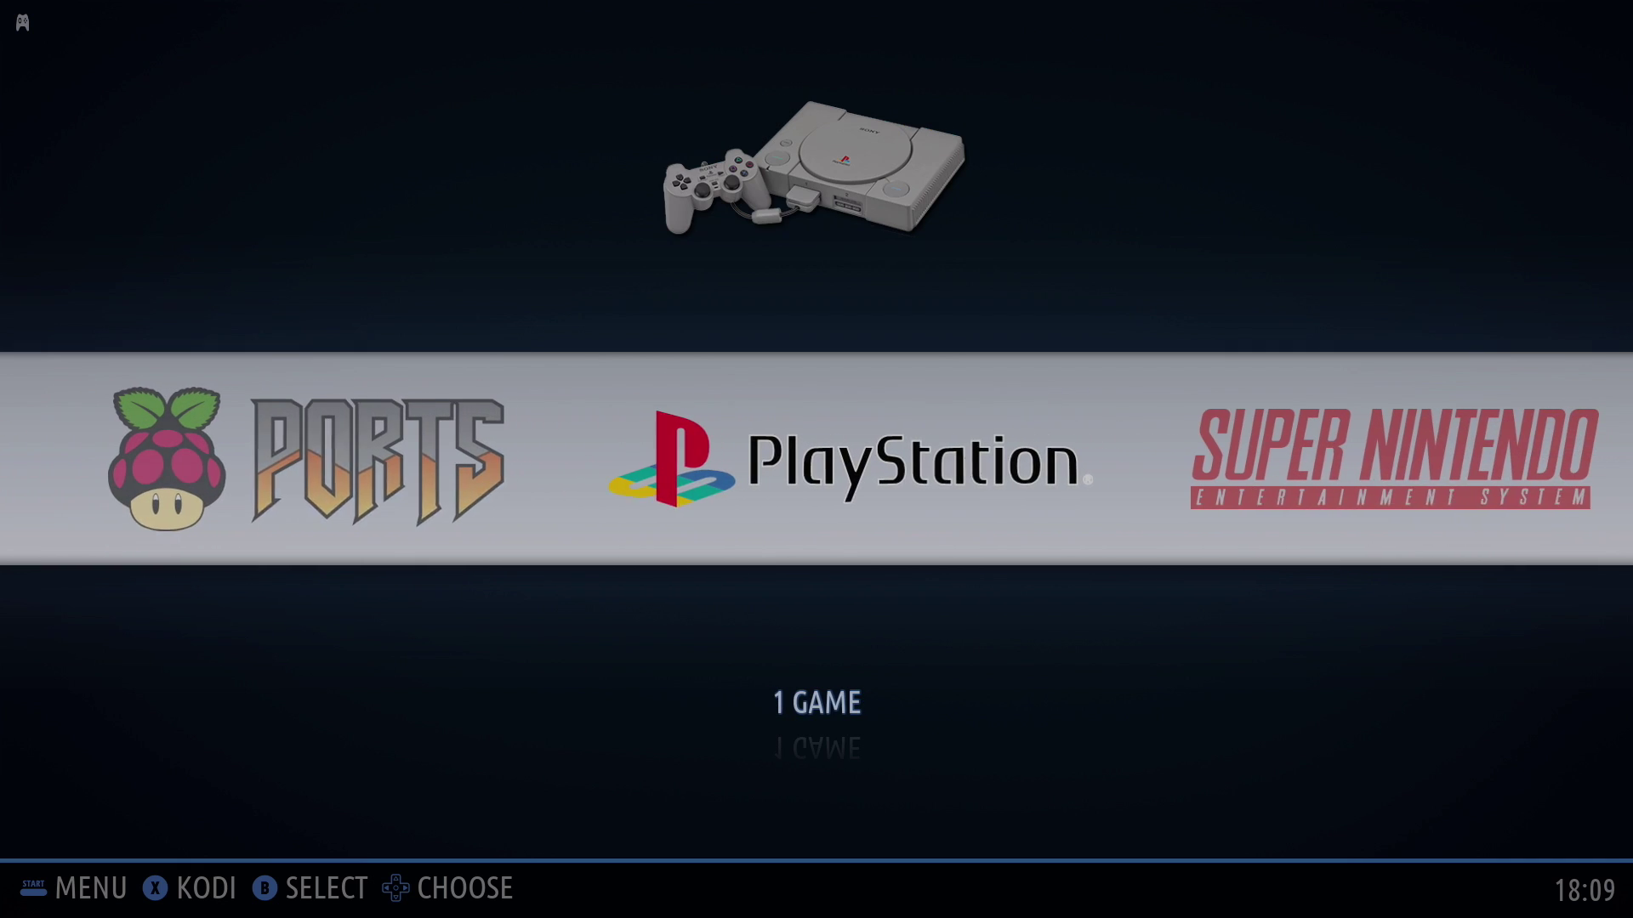
{"action": "key", "text": "Right"}
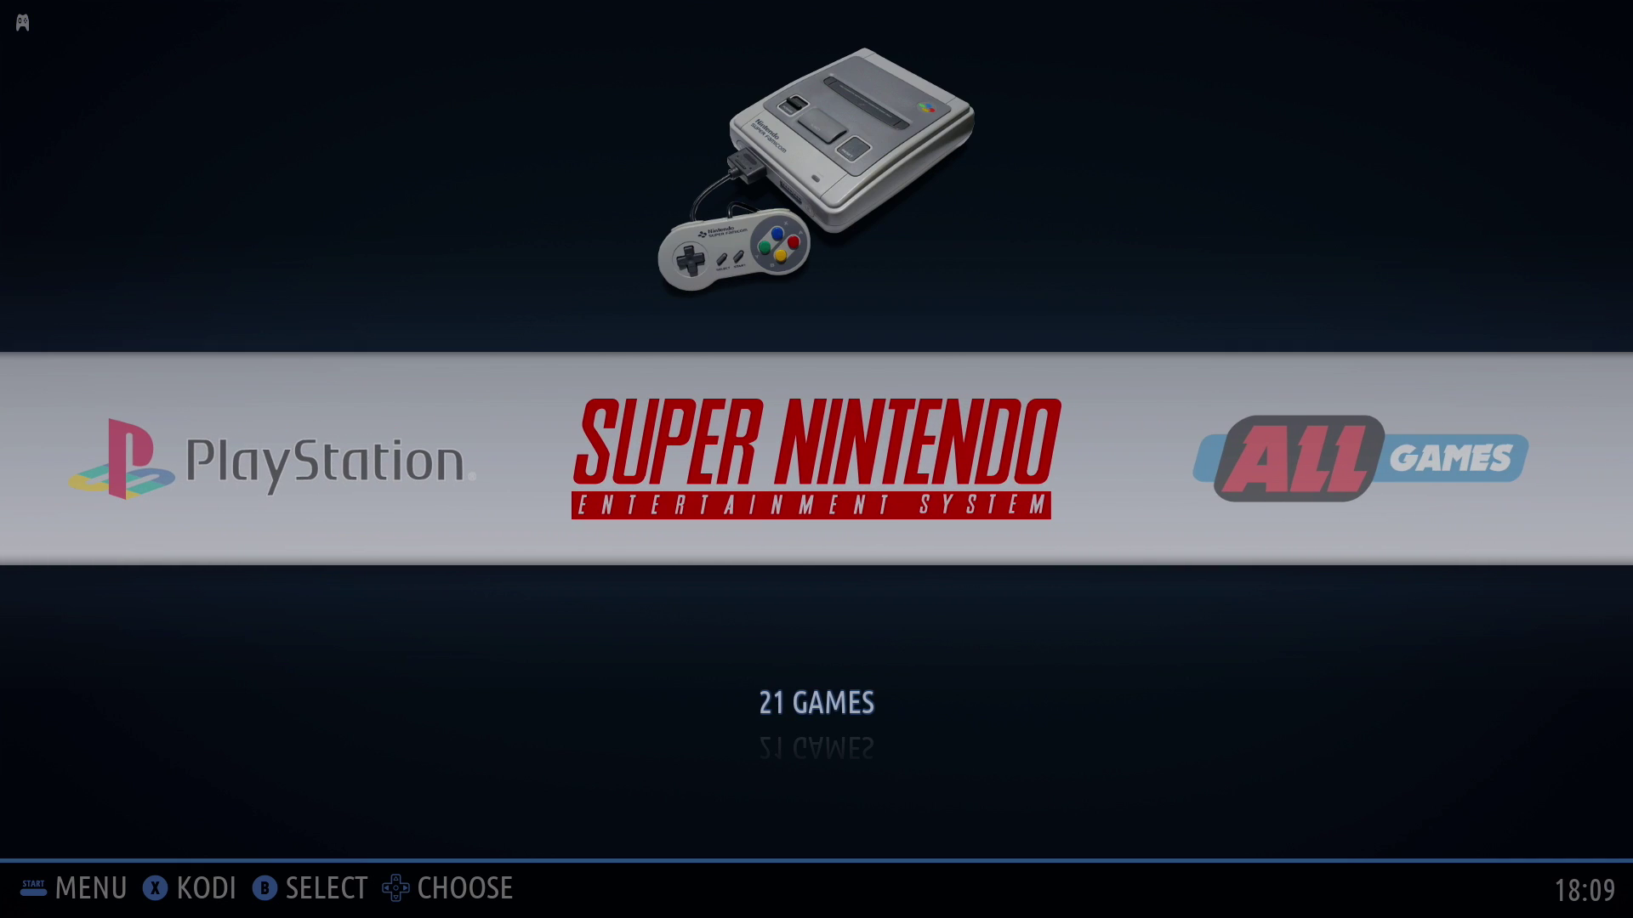
{"action": "key", "text": "Right"}
{"action": "key", "text": "Right"}
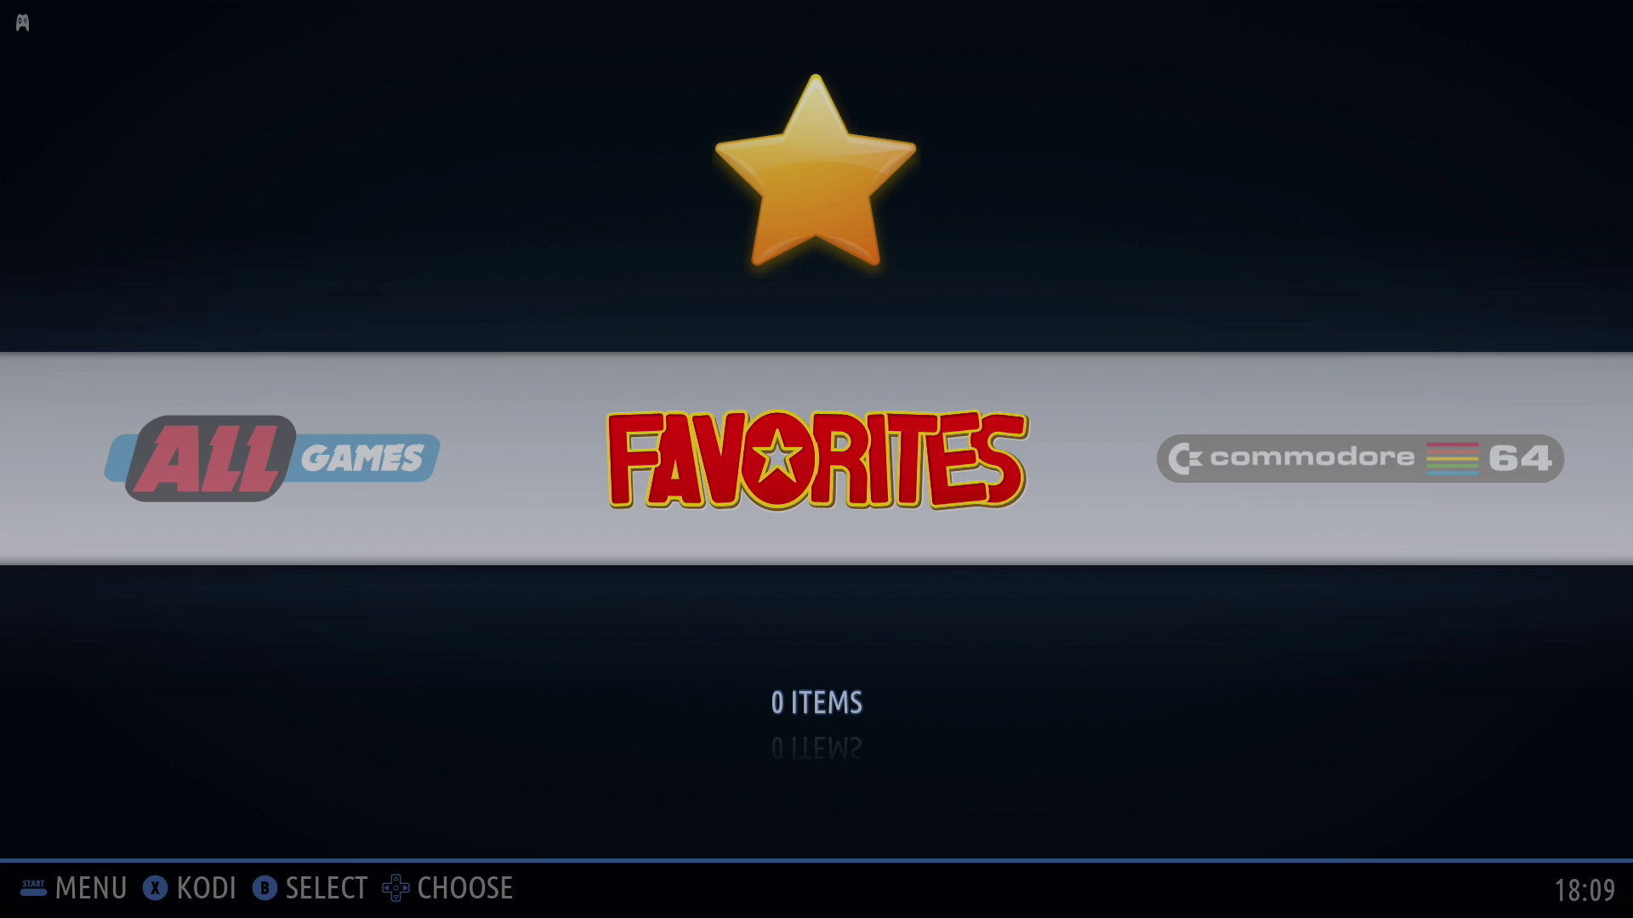
{"action": "key", "text": "Right"}
{"action": "key", "text": "Right"}
{"action": "key", "text": "Right"}
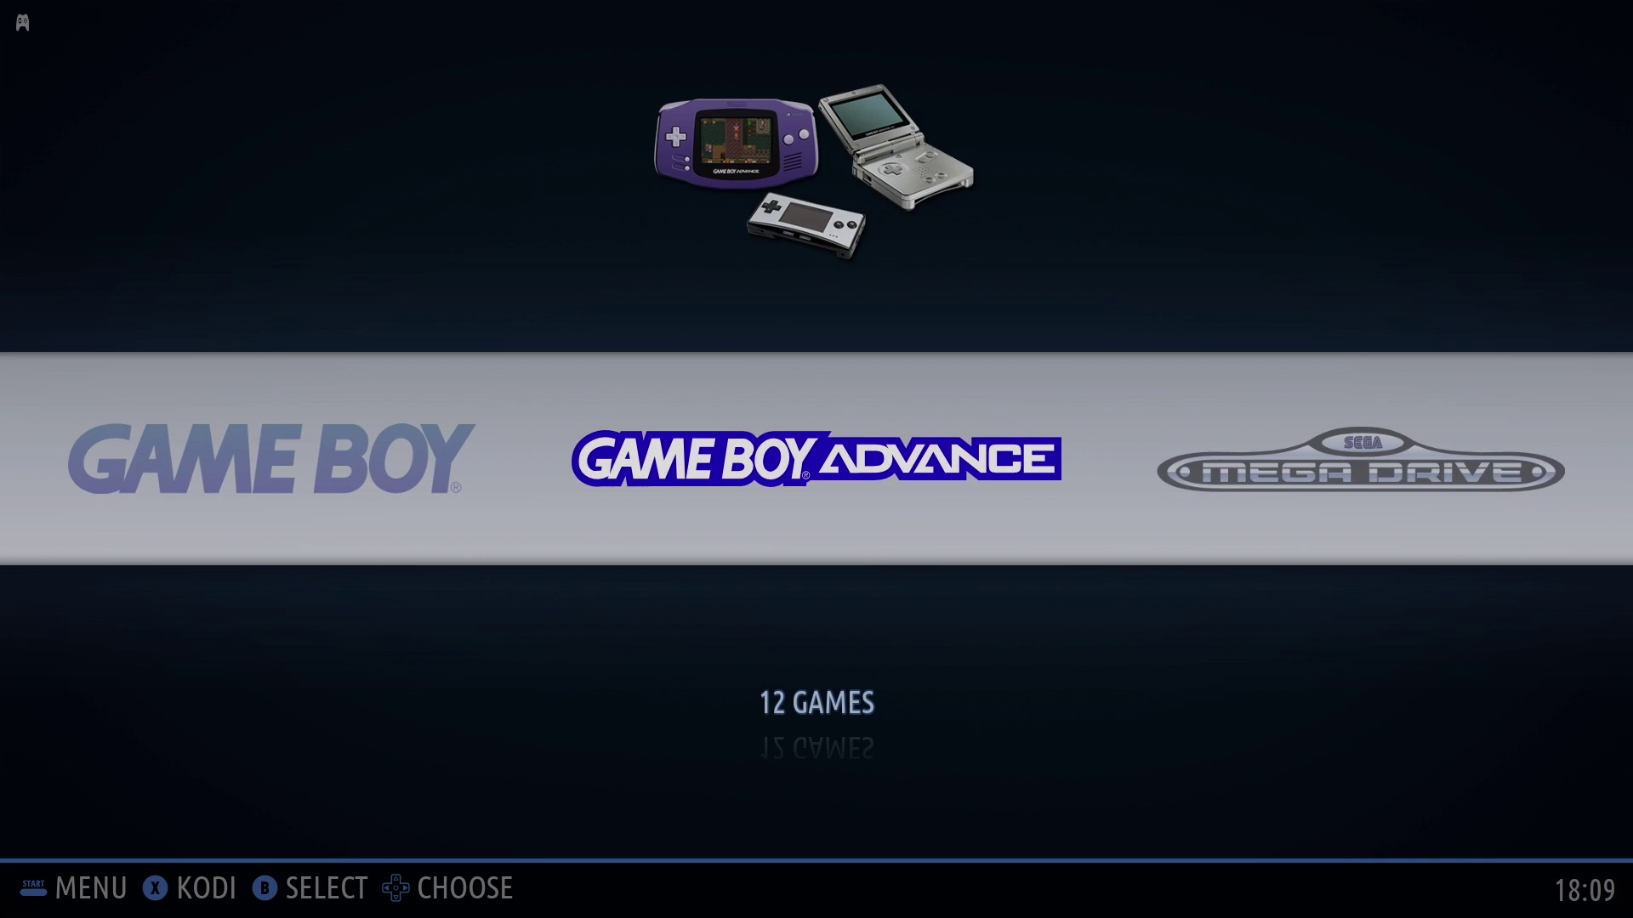
{"action": "key", "text": "Right"}
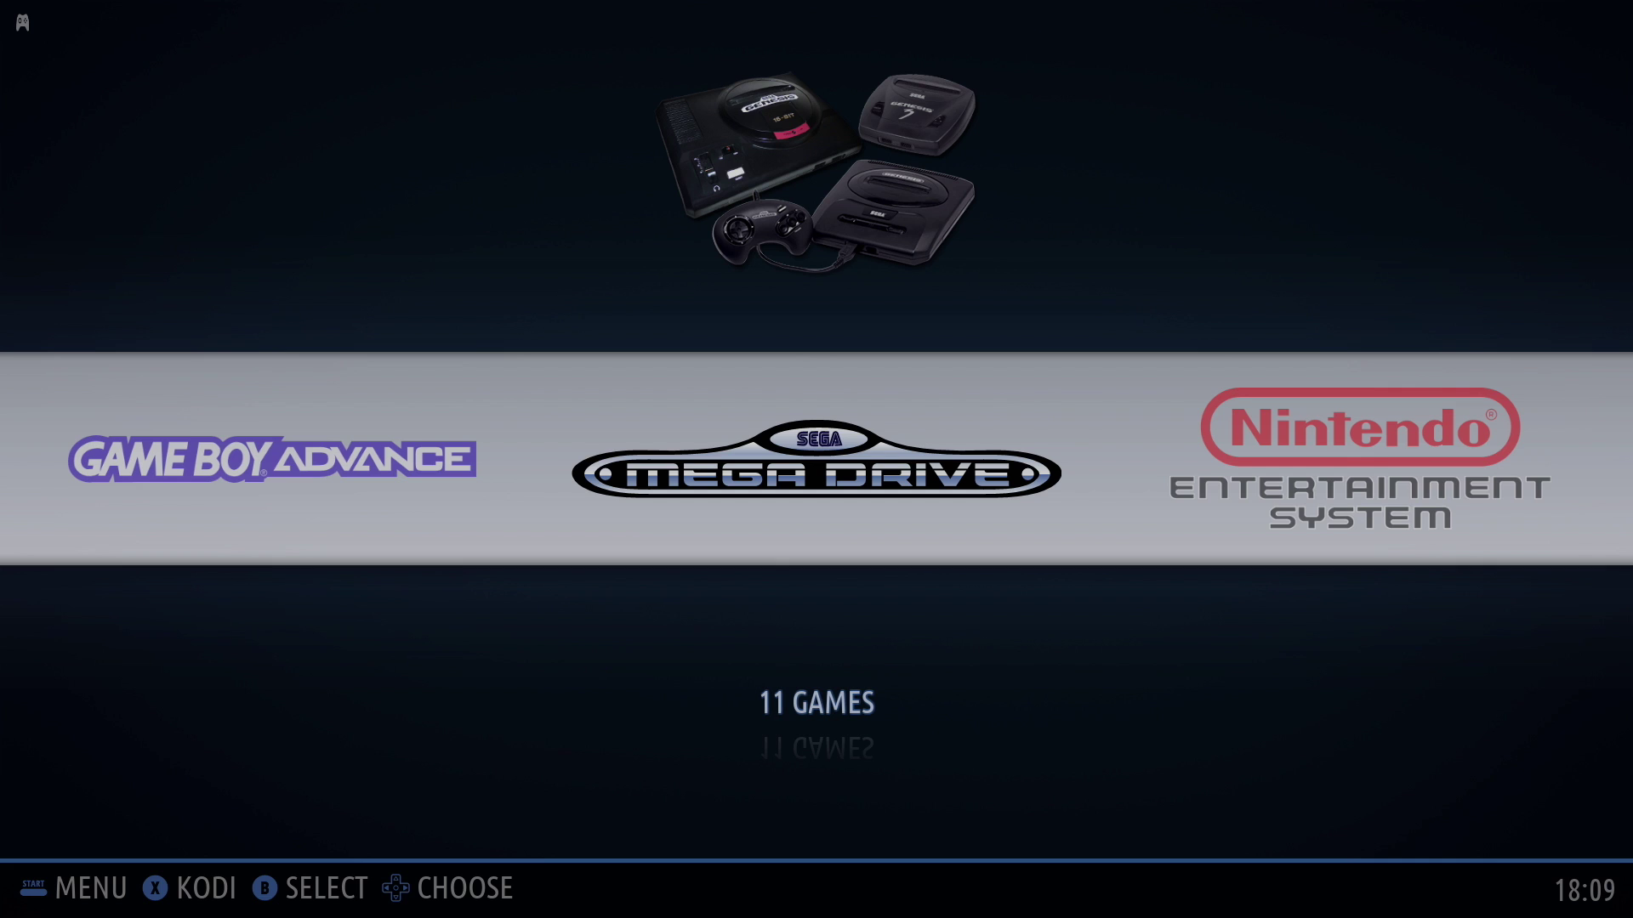
Switch the theme set in the UI settings to ES-THEME-EPICNOIR-MASTER and return to the system selection
{"action": "key", "text": "F1"}
{"action": "key", "text": "Down"}
{"action": "key", "text": "Down"}
{"action": "key", "text": "Return"}
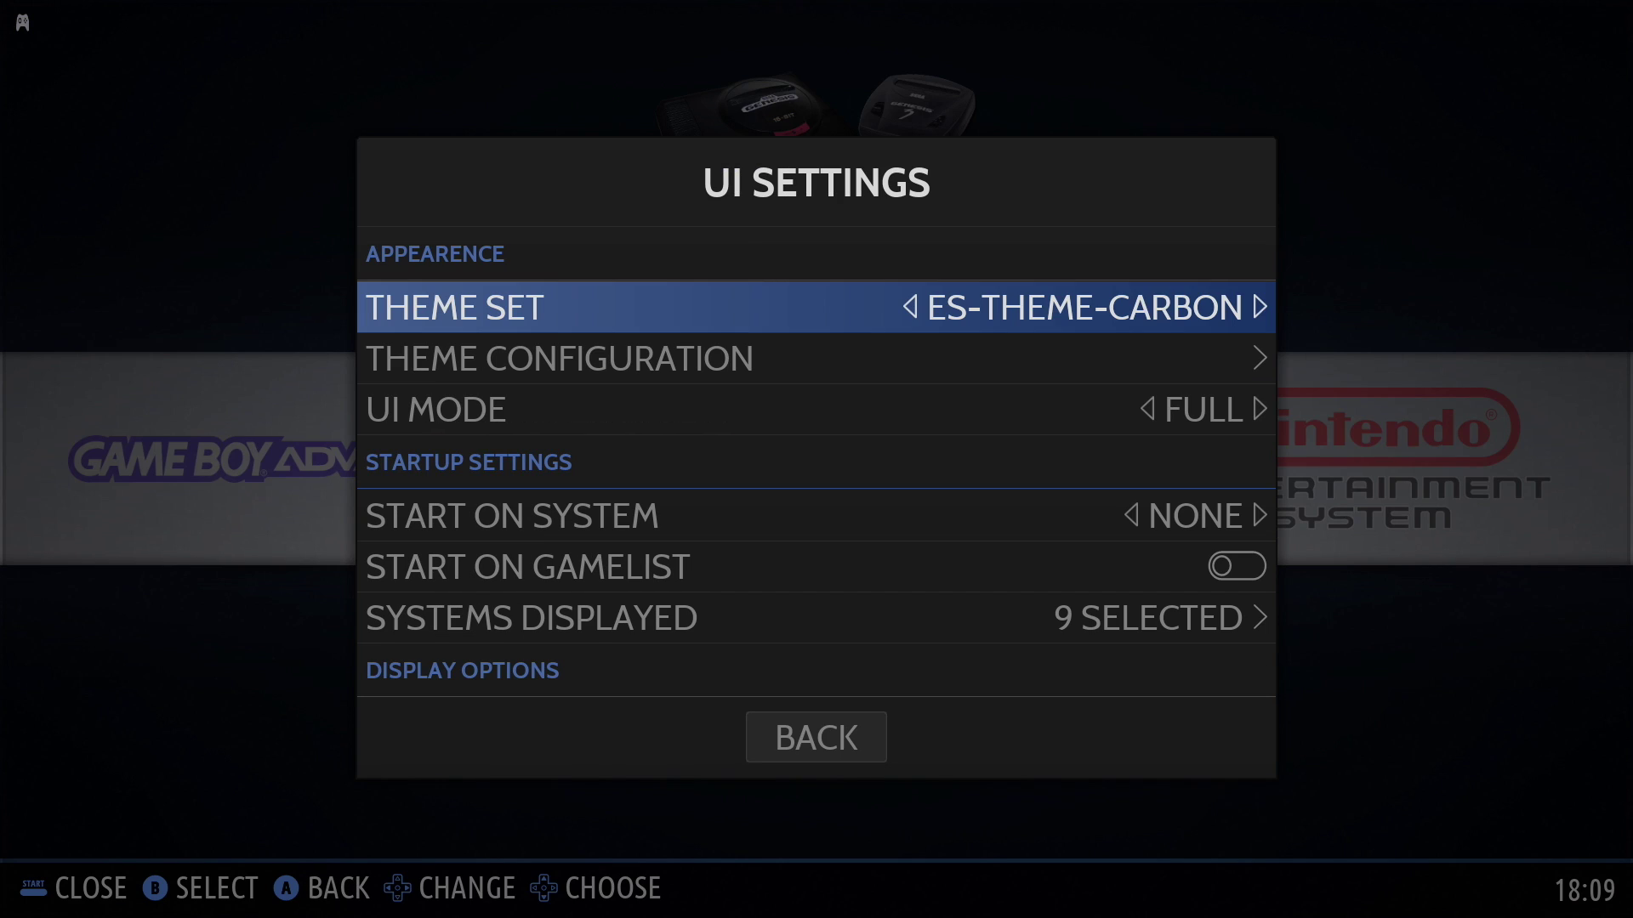
{"action": "key", "text": "Right"}
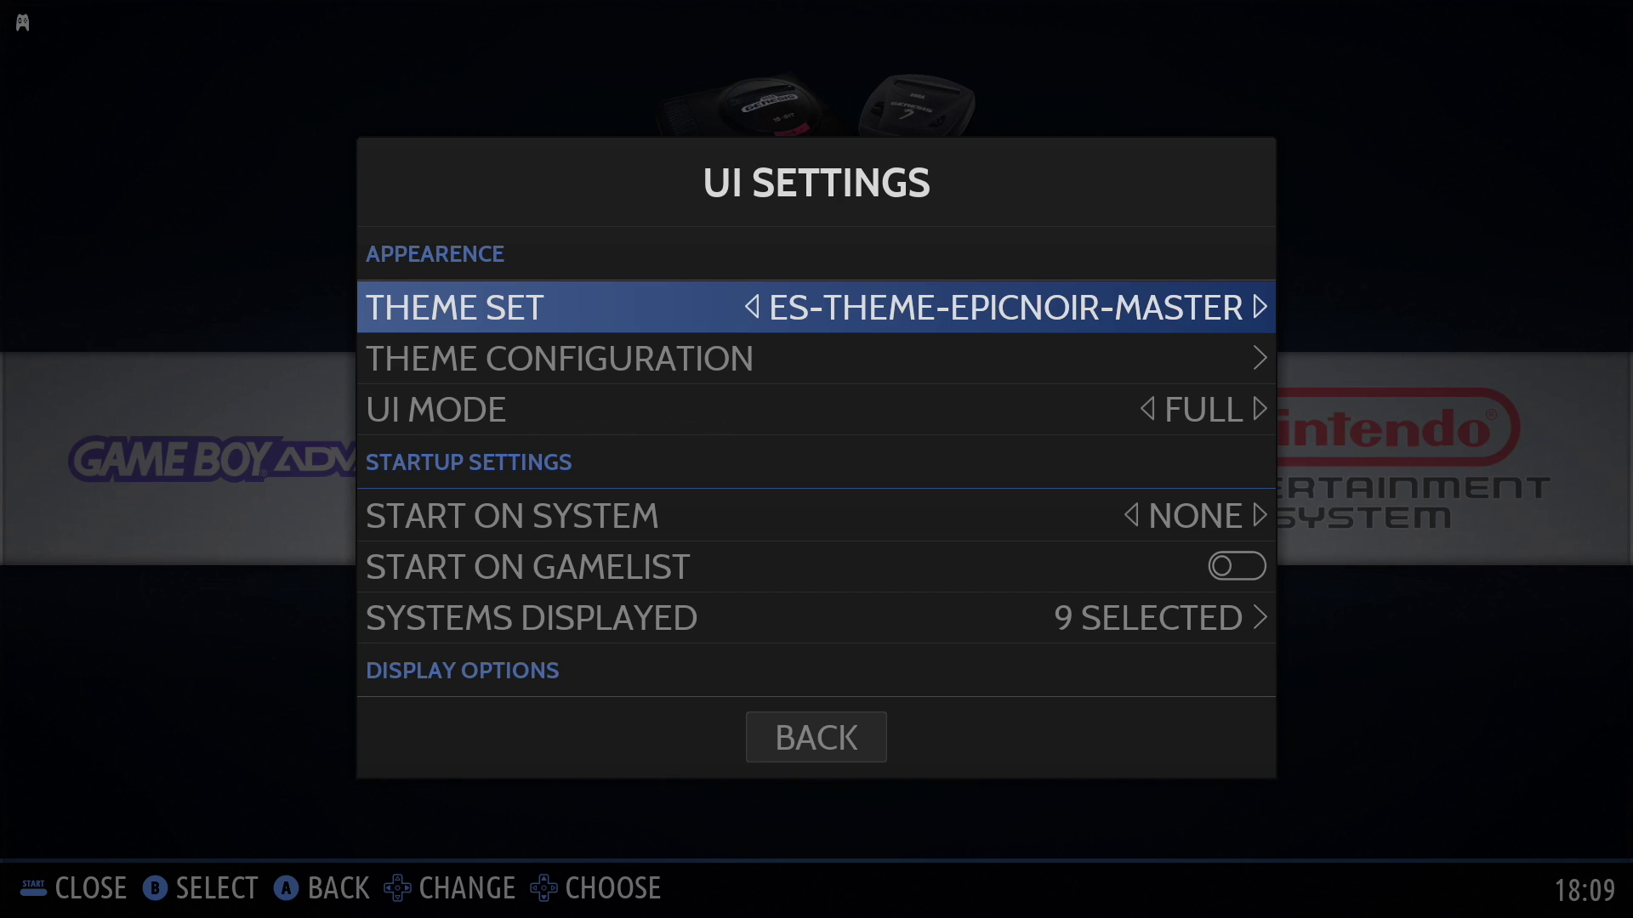
{"action": "key", "text": "Escape"}
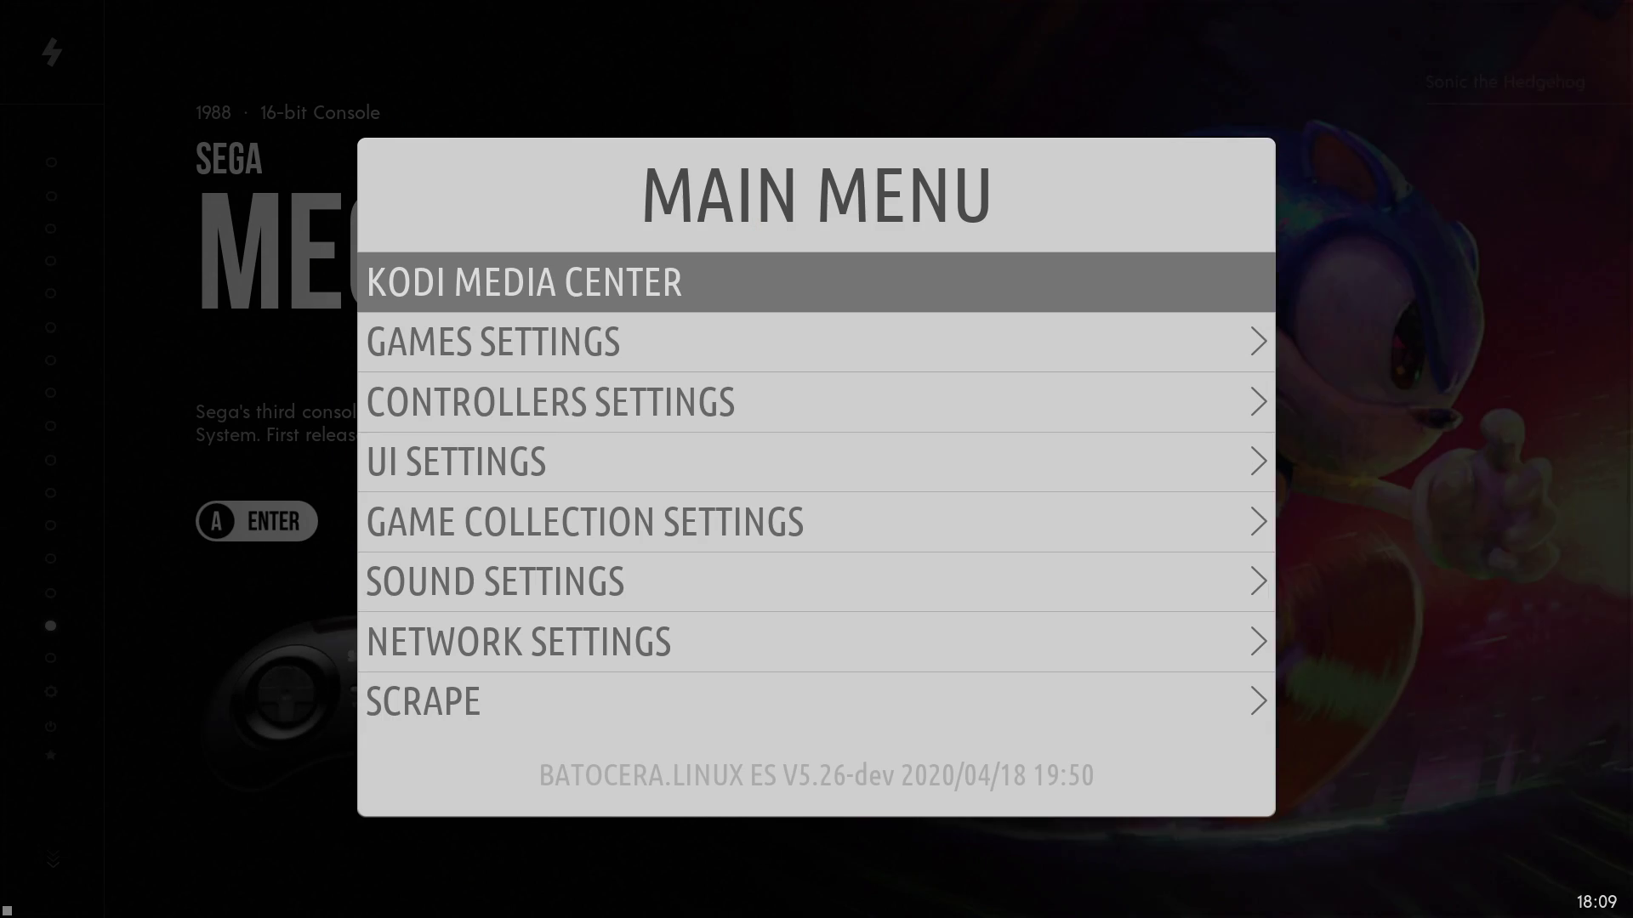
{"action": "key", "text": "Escape"}
Move back through the systems to Nintendo Gameboy and open its game list to examine the theme's layout
{"action": "key", "text": "Up"}
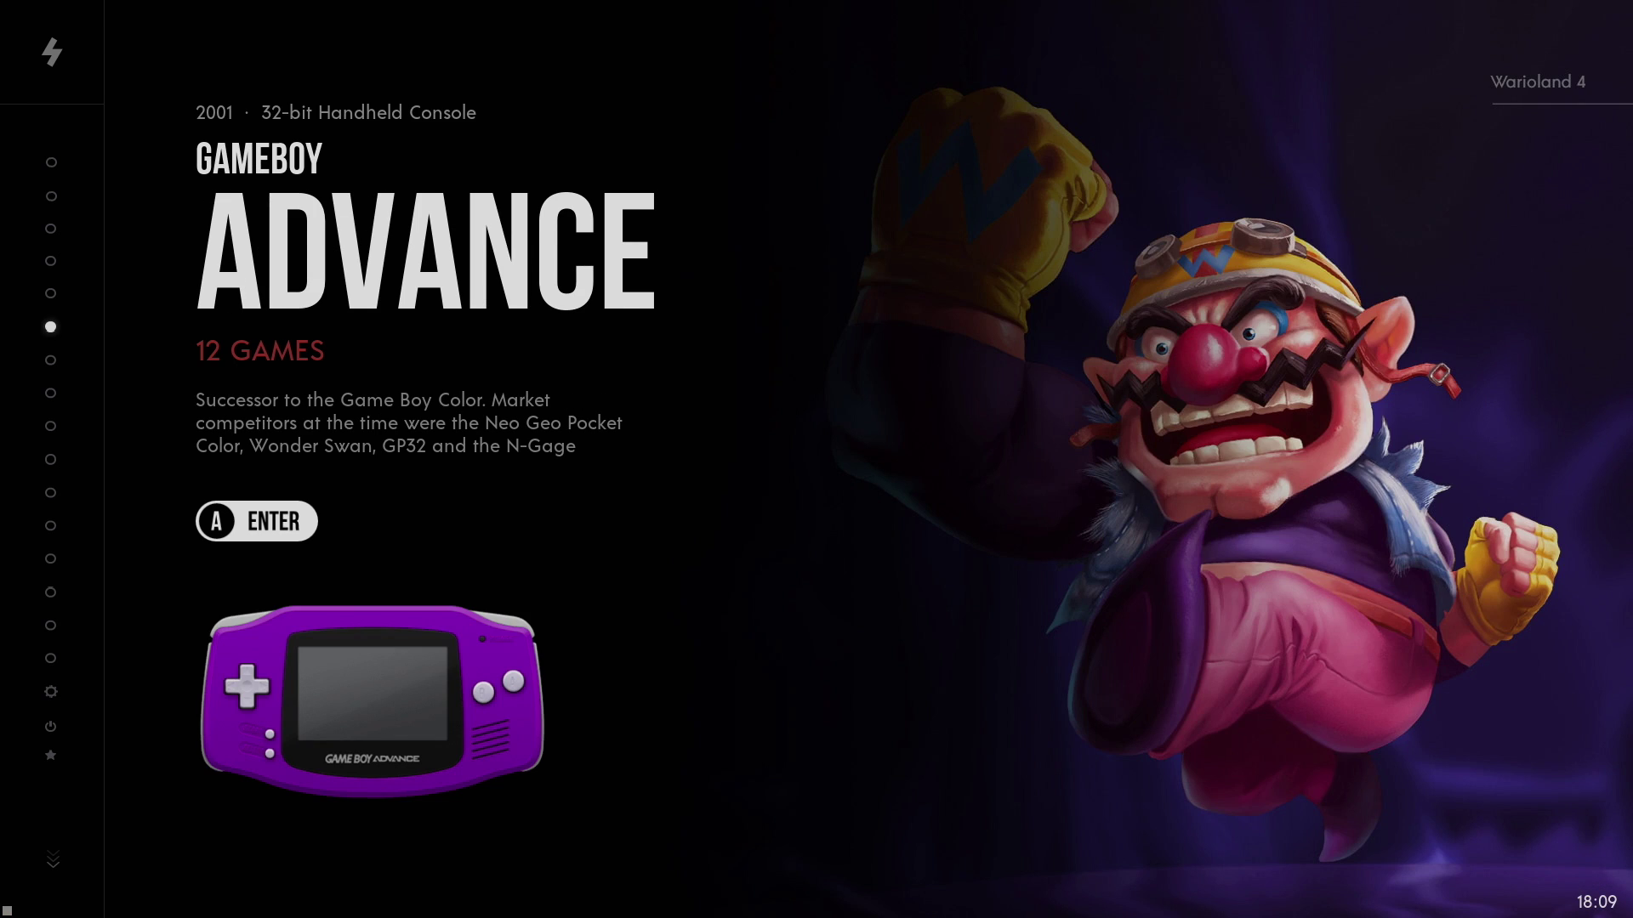
{"action": "key", "text": "Up"}
{"action": "key", "text": "Up"}
{"action": "key", "text": "Down"}
{"action": "key", "text": "Return"}
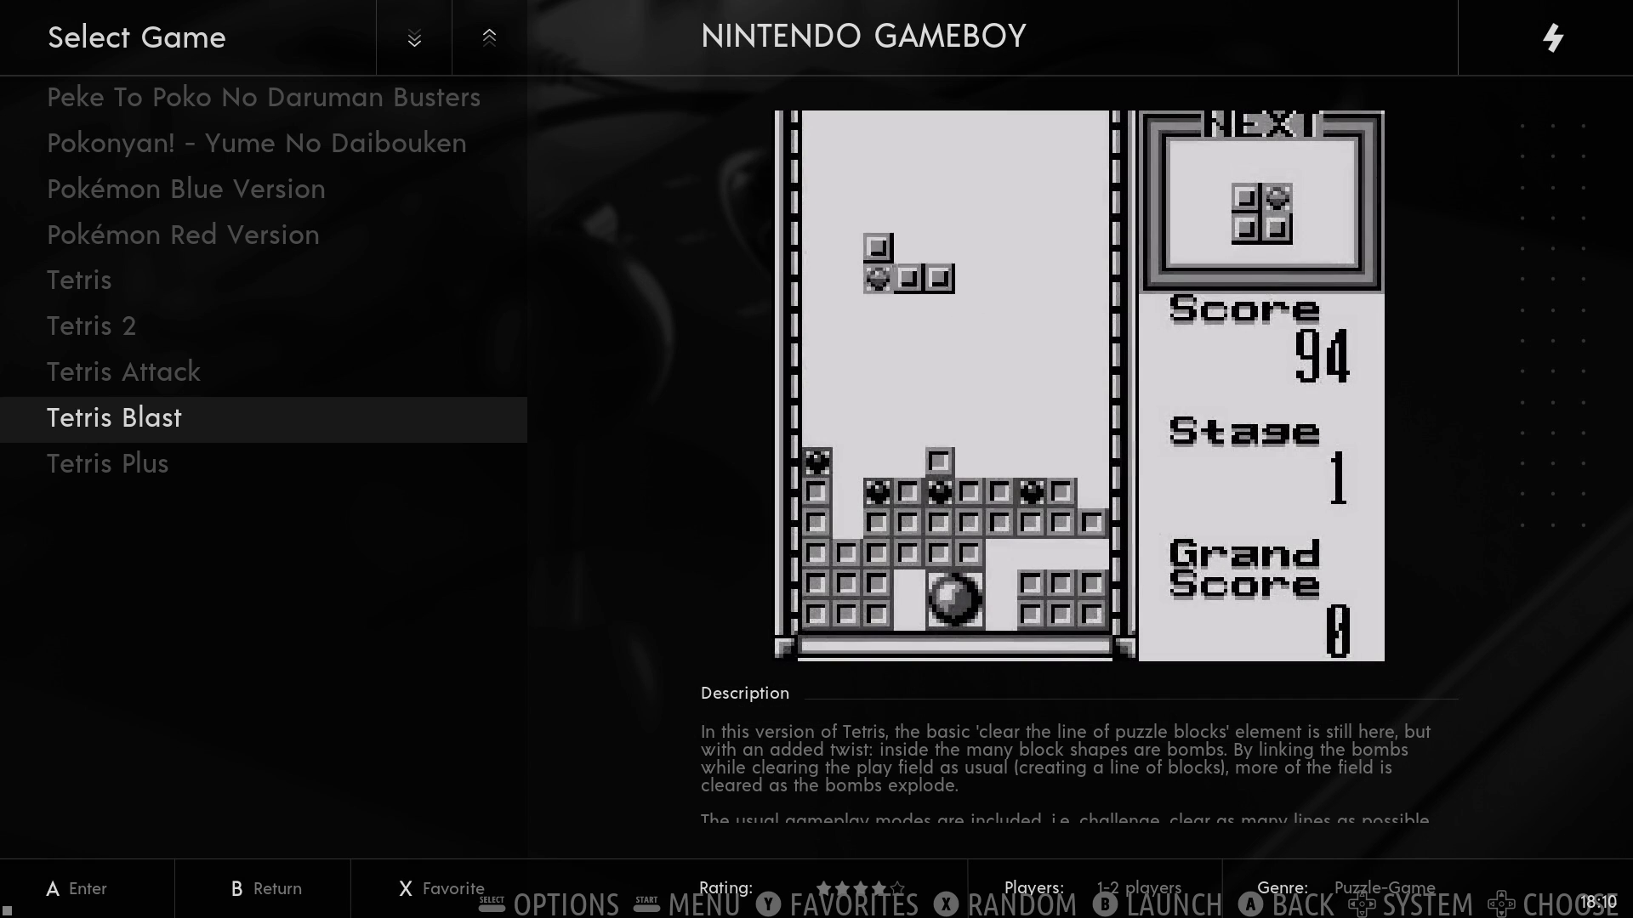
Leave the Gameboy game list and browse the other systems to examine the Epic Noir theme's artwork and console details
{"action": "key", "text": "Escape"}
{"action": "key", "text": "Up"}
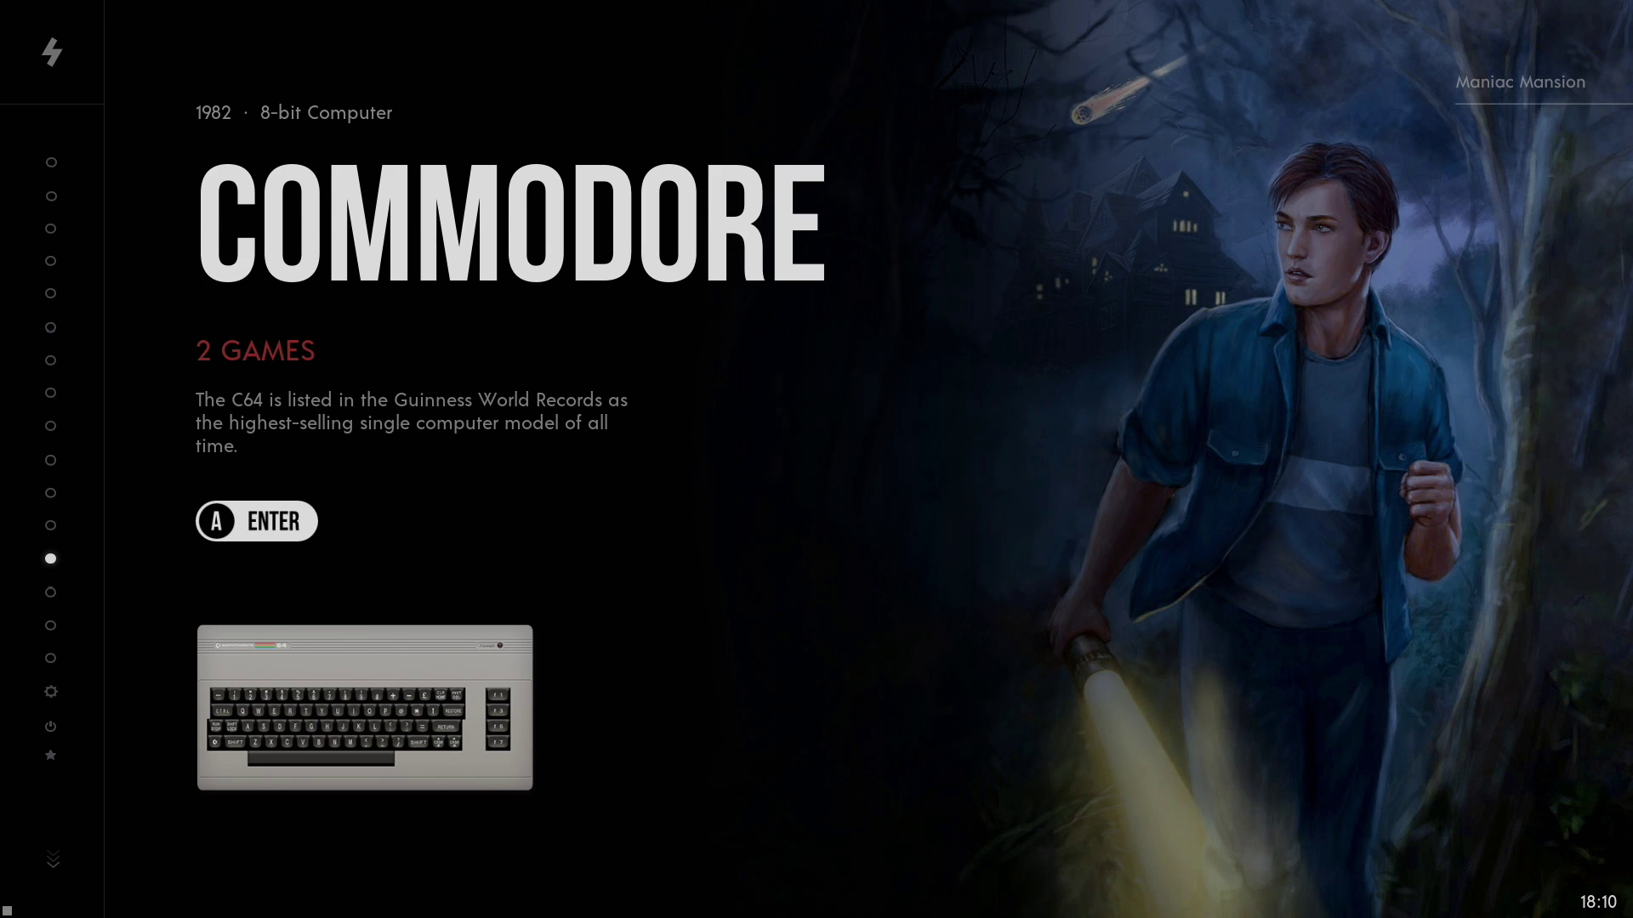
{"action": "key", "text": "Up"}
{"action": "key", "text": "Up"}
{"action": "key", "text": "Up"}
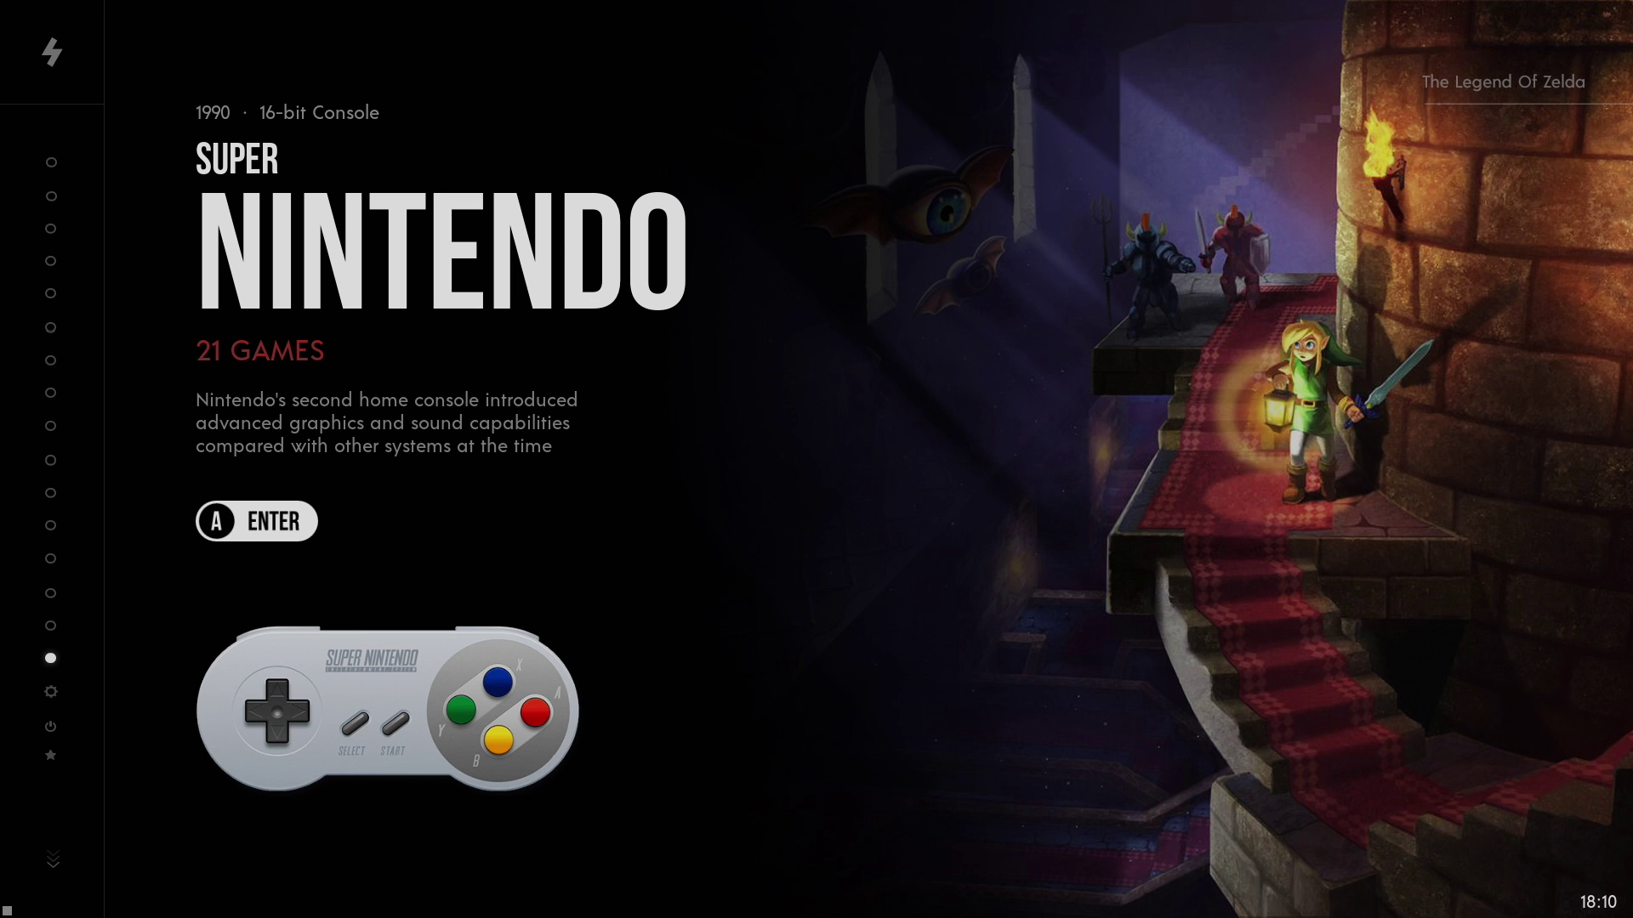
{"action": "key", "text": "Page_Up"}
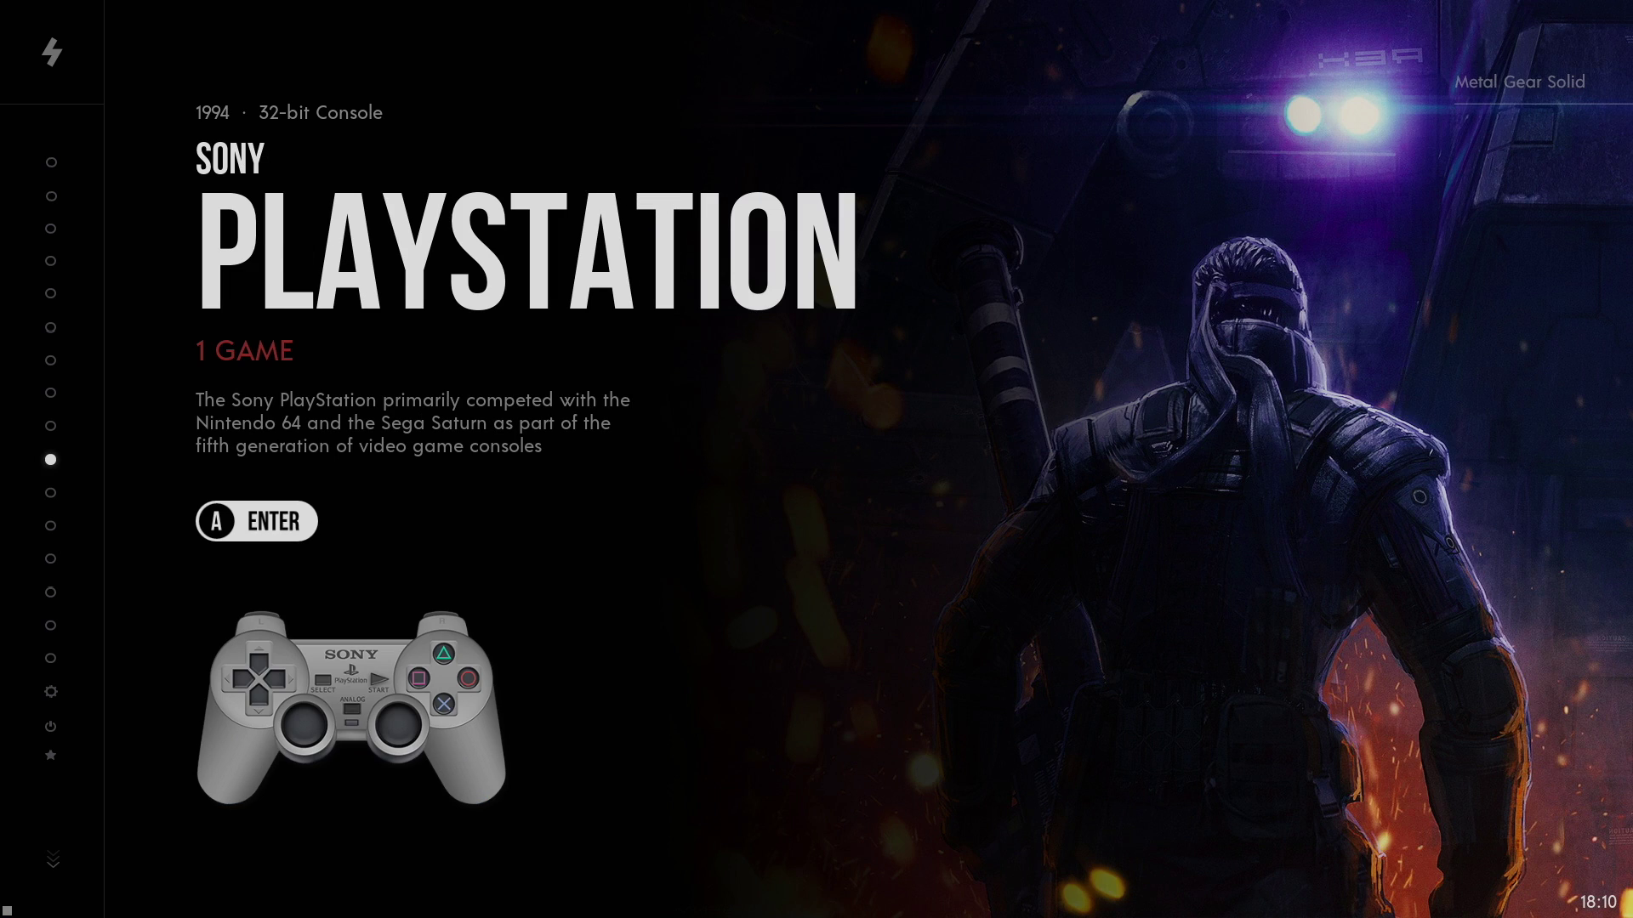
{"action": "key", "text": "Down"}
{"action": "key", "text": "Page_Up"}
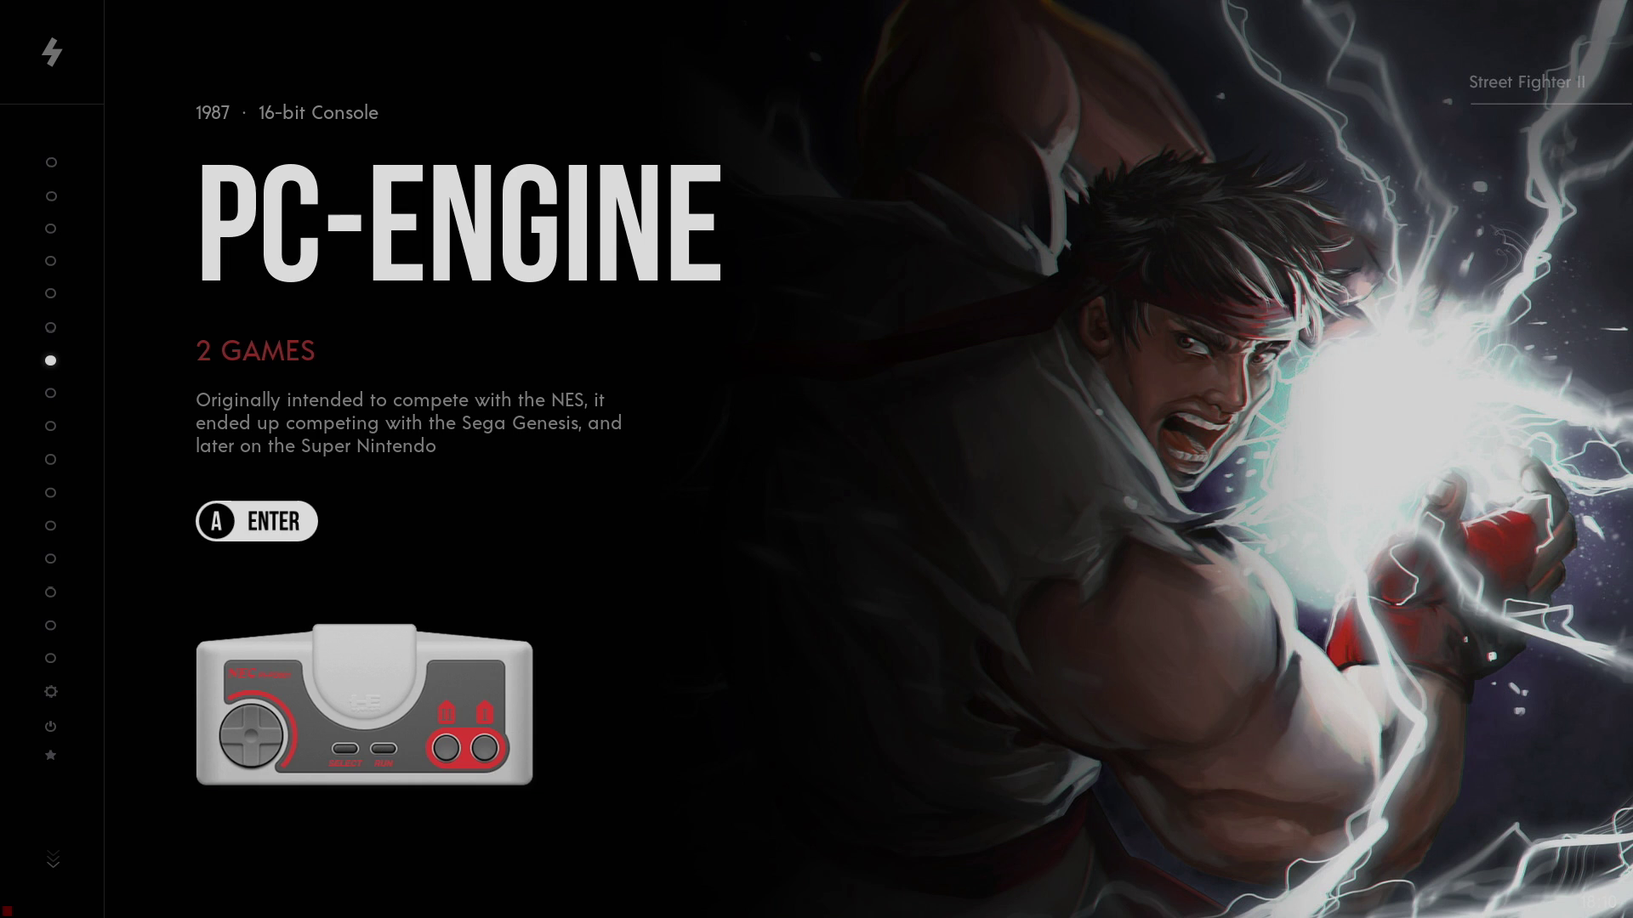